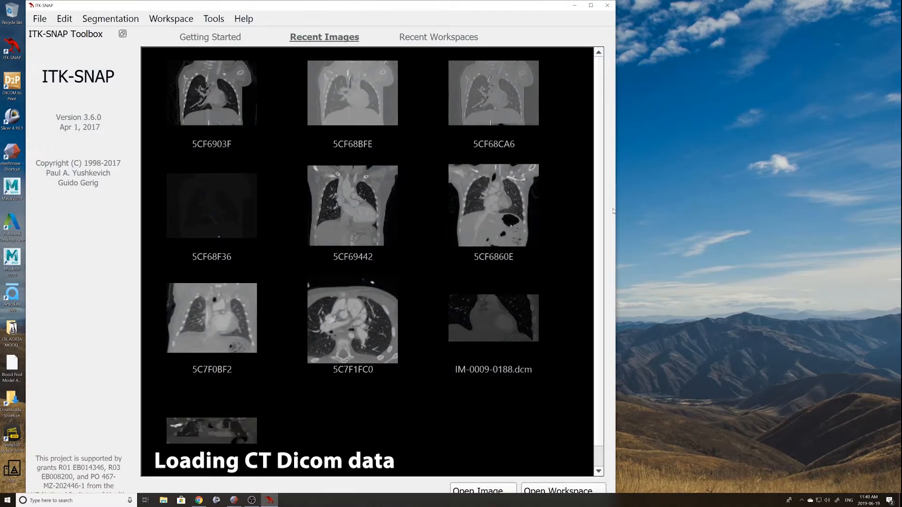
- Maximize the window and choose file 5CF692A0 from Broken Hearts Project > Diccom Data > IM Dicom as the main image
drag(616, 214, 680, 214)
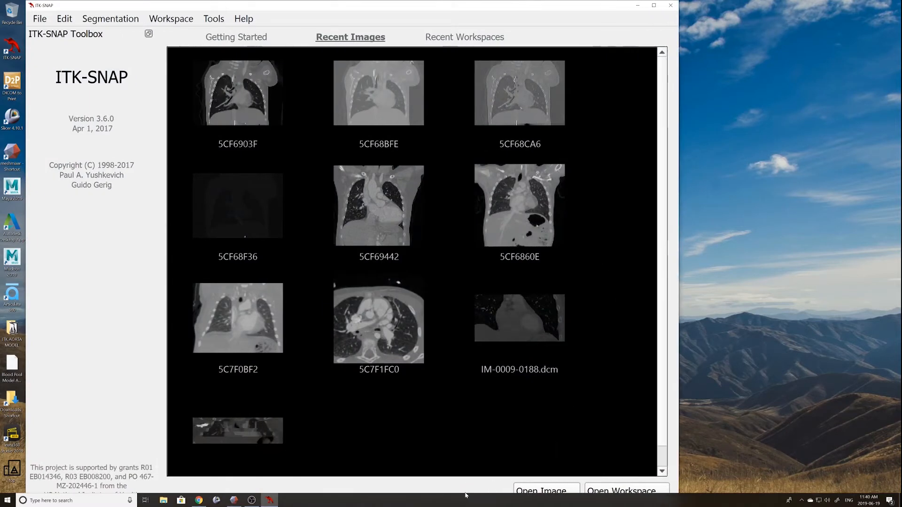
double_click(414, 7)
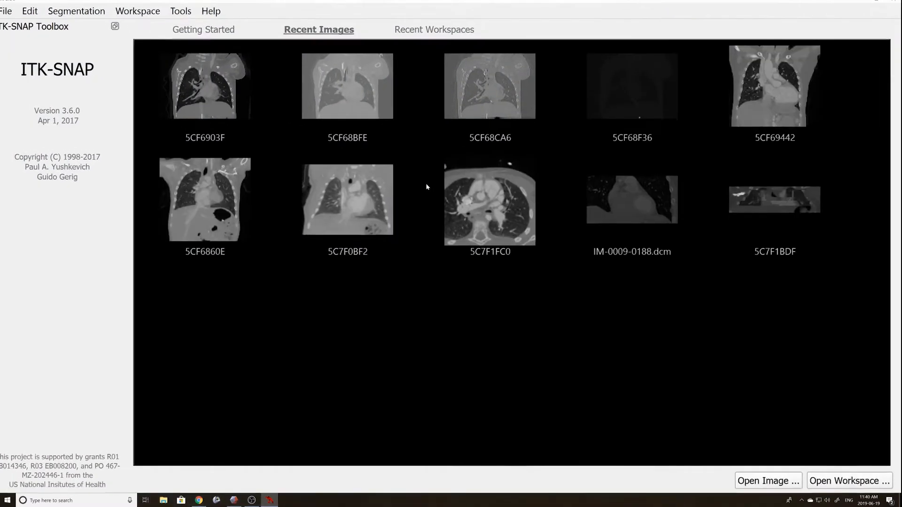
click(779, 482)
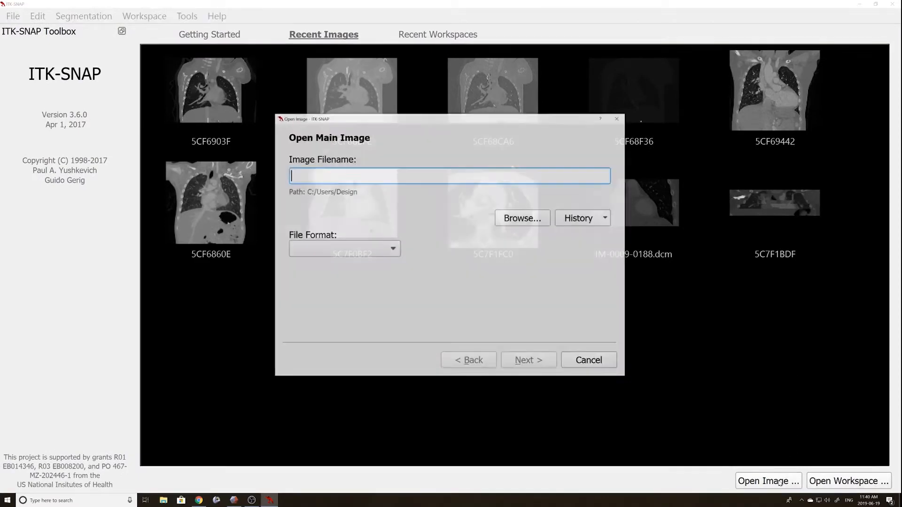
click(517, 219)
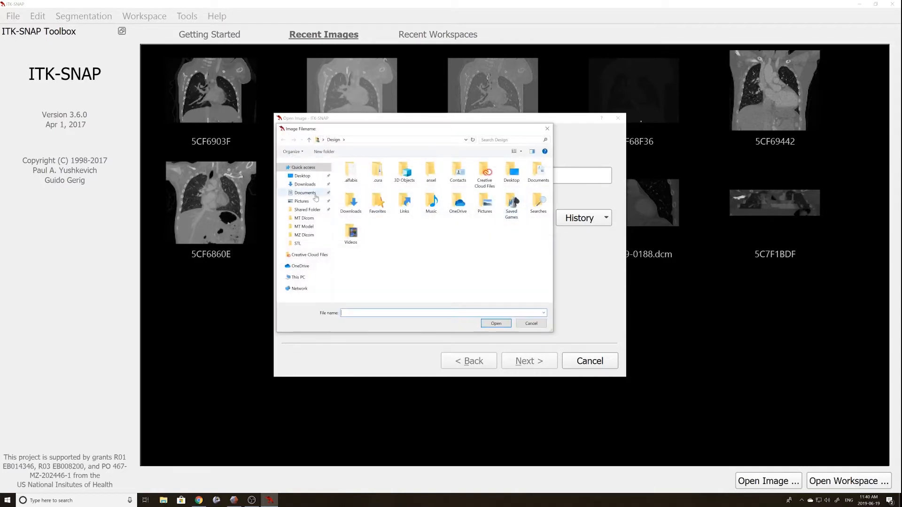
click(316, 194)
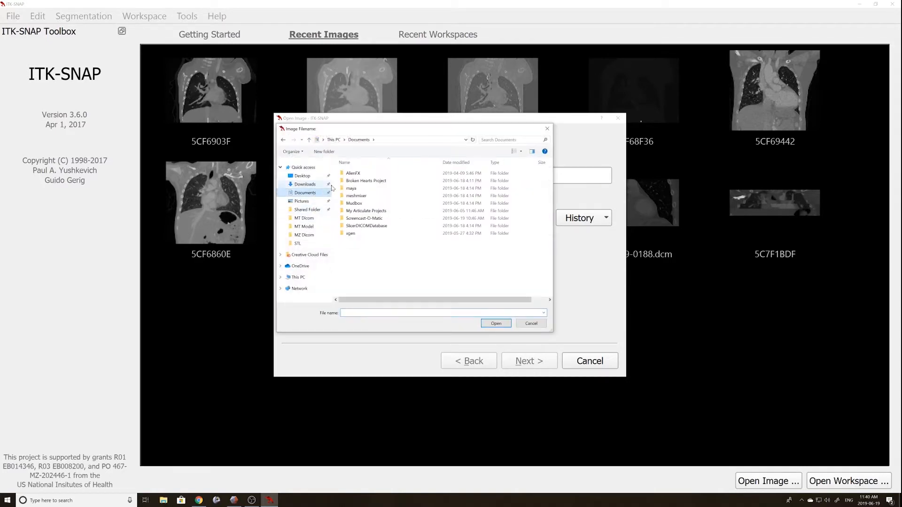
double_click(360, 174)
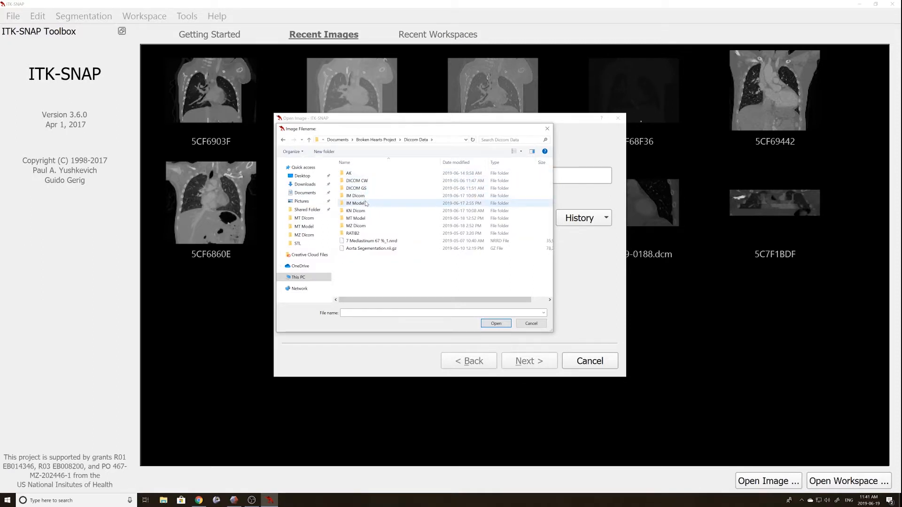
double_click(357, 196)
click(365, 174)
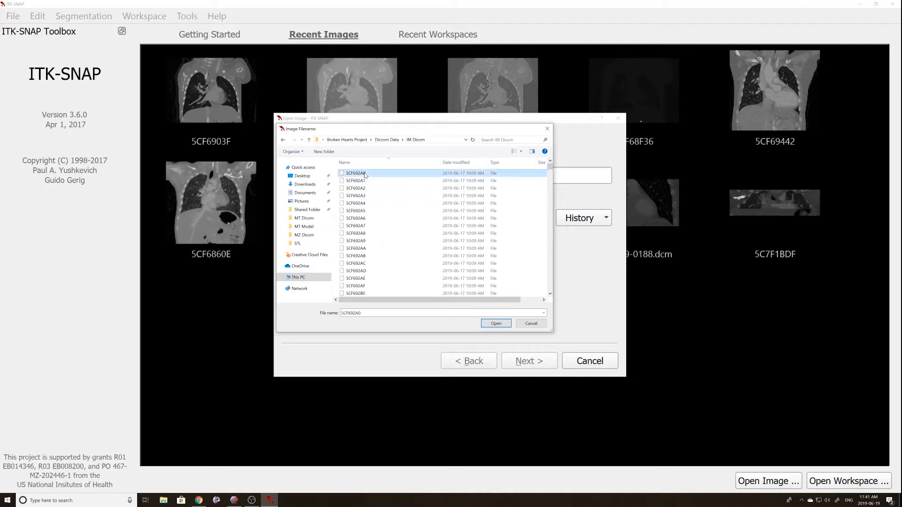
click(496, 323)
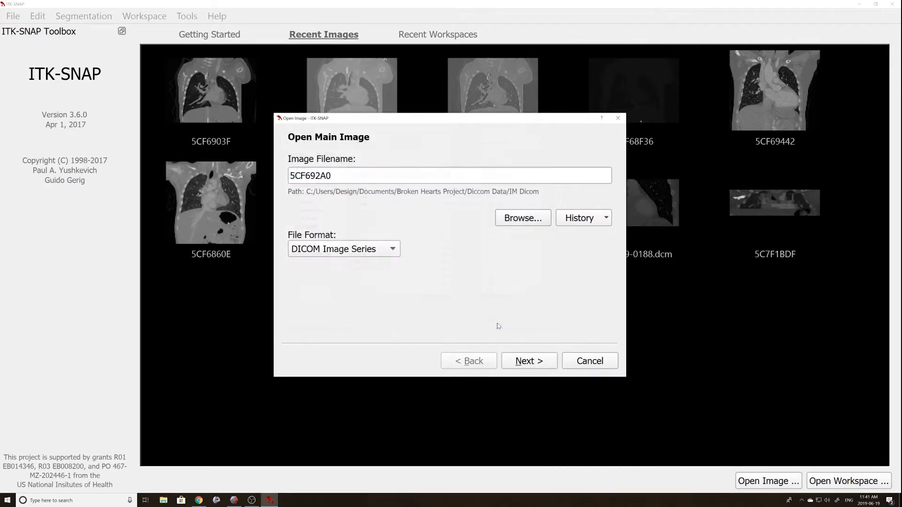
- Load series 5, CTA Vascular #PP, from the DICOM image series and complete the import
click(529, 358)
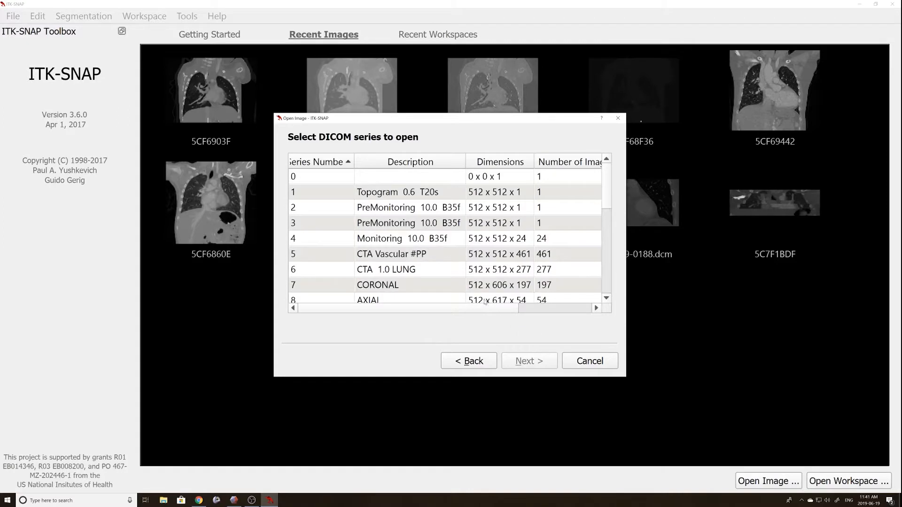
click(412, 257)
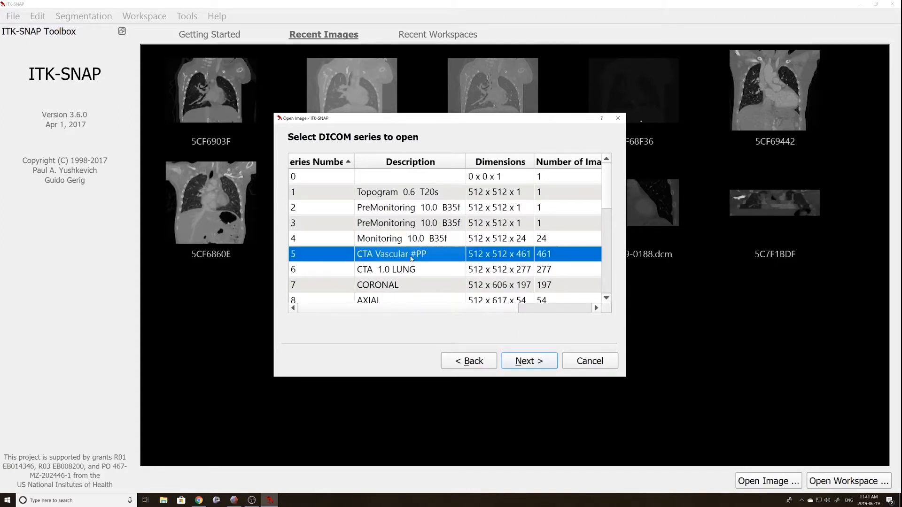
click(537, 363)
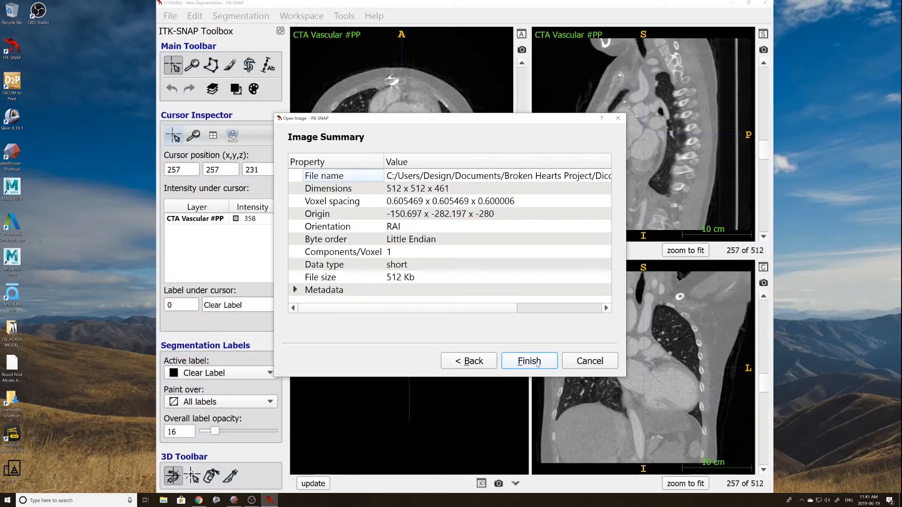
click(538, 363)
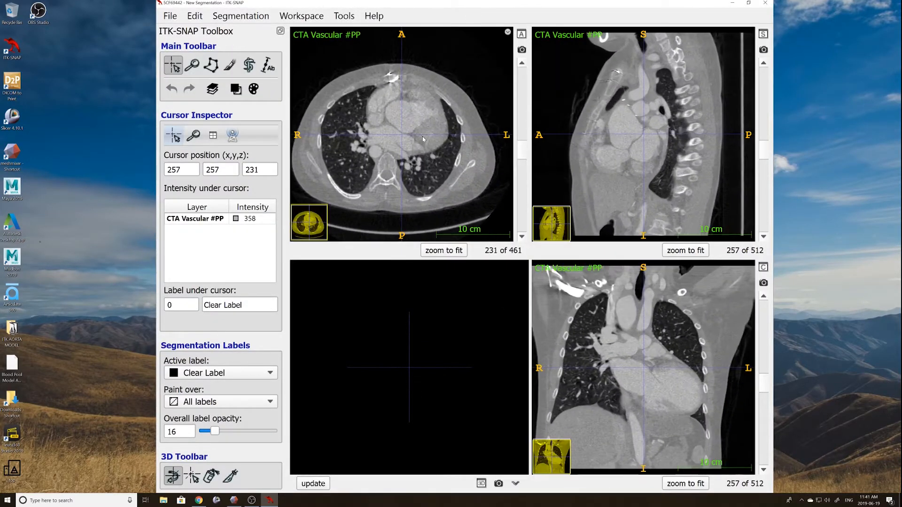
- Apply automatic contrast adjustment to the CTA Vascular #PP image layer
scroll(393, 135, down, 4)
scroll(393, 135, up, 7)
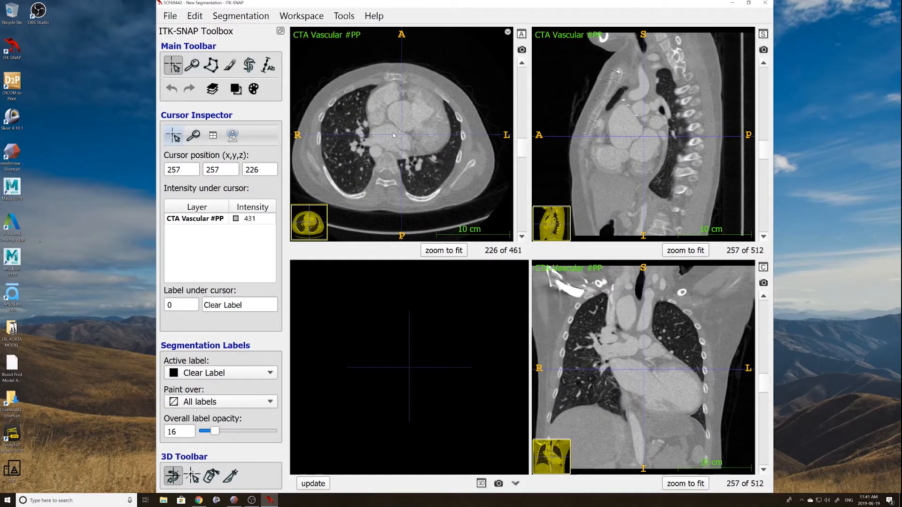
scroll(394, 135, up, 4)
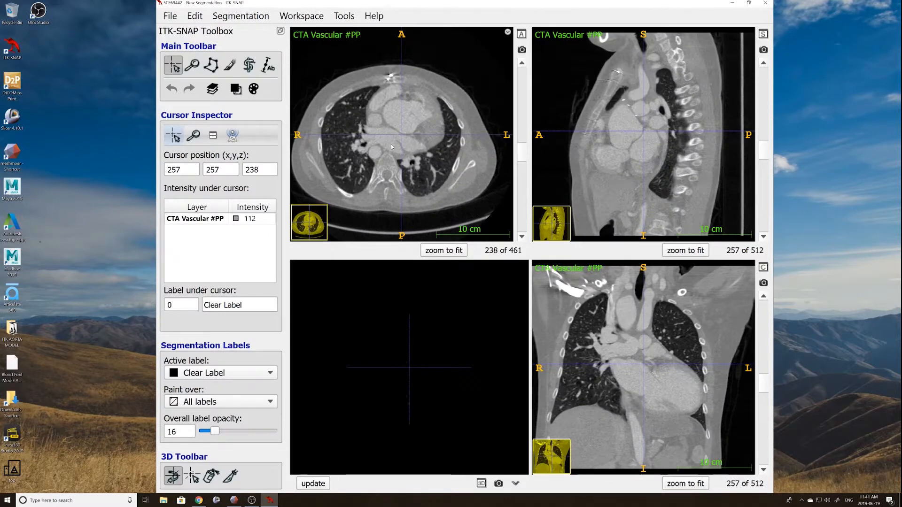
right_click(215, 220)
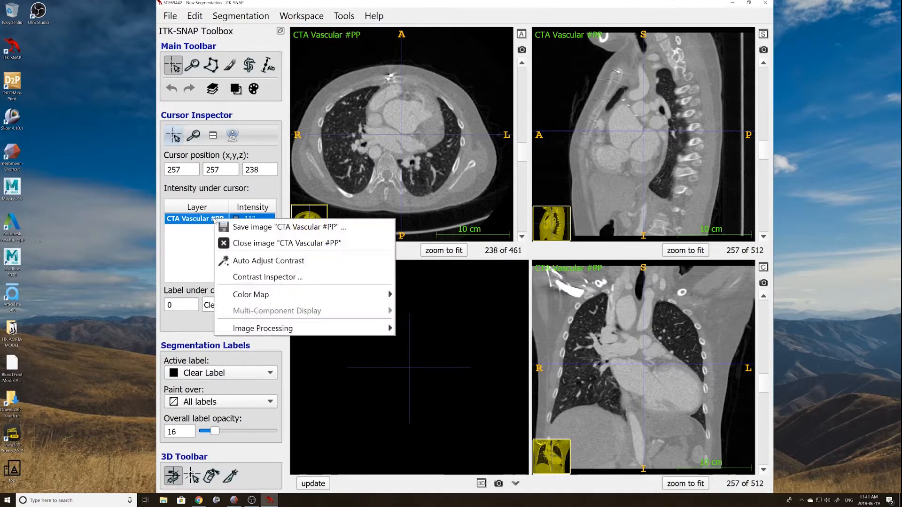
click(253, 261)
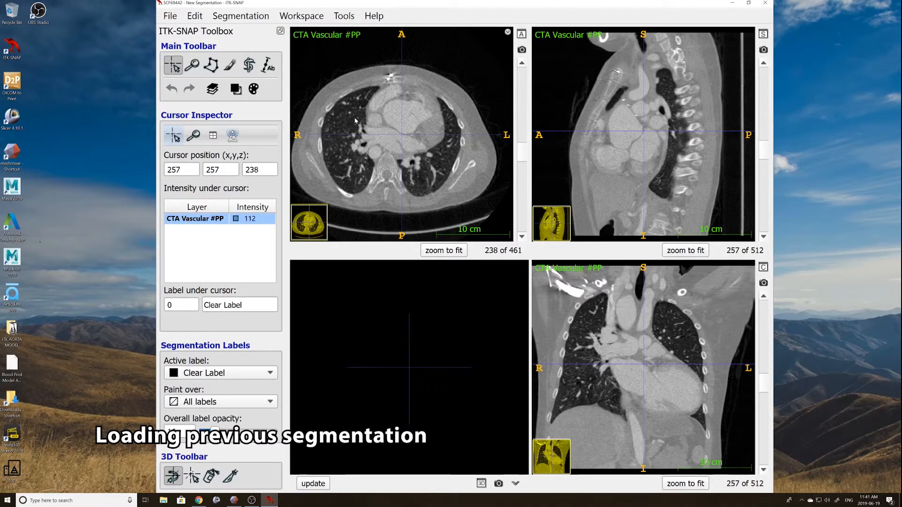
- Load the existing segmentation IM segmentation.nii.gz from the Diccom Data > IM Model folder as a NiFTI image
click(254, 17)
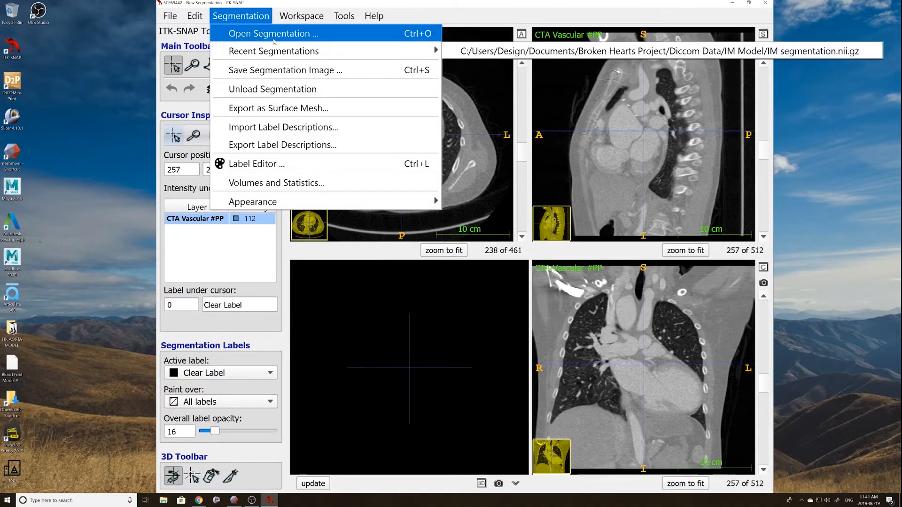
click(273, 35)
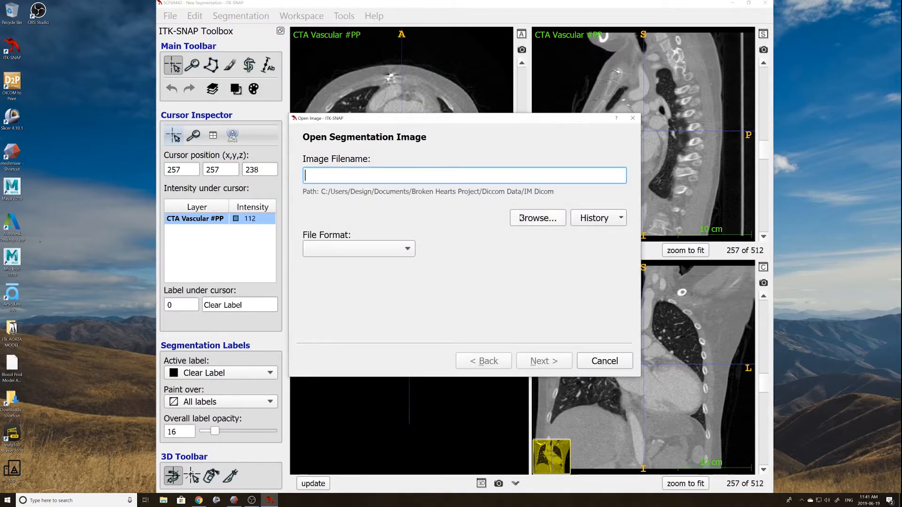
click(521, 218)
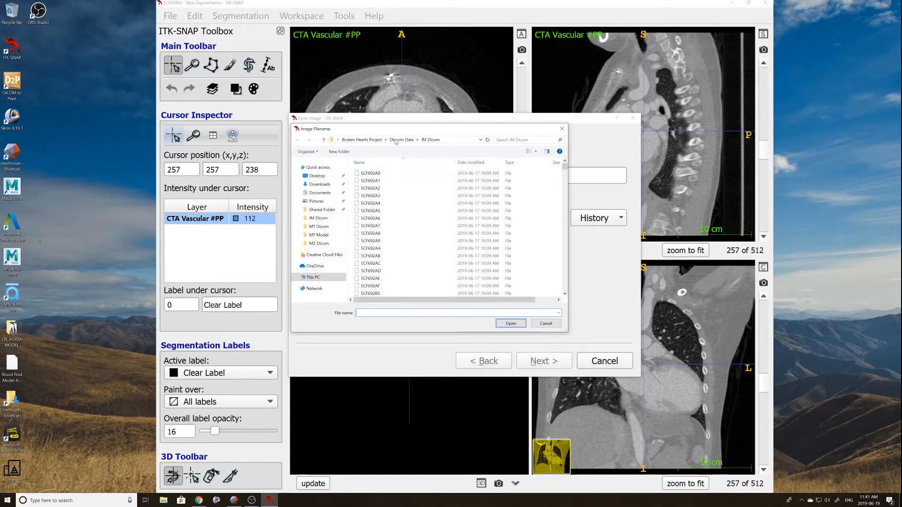
click(401, 140)
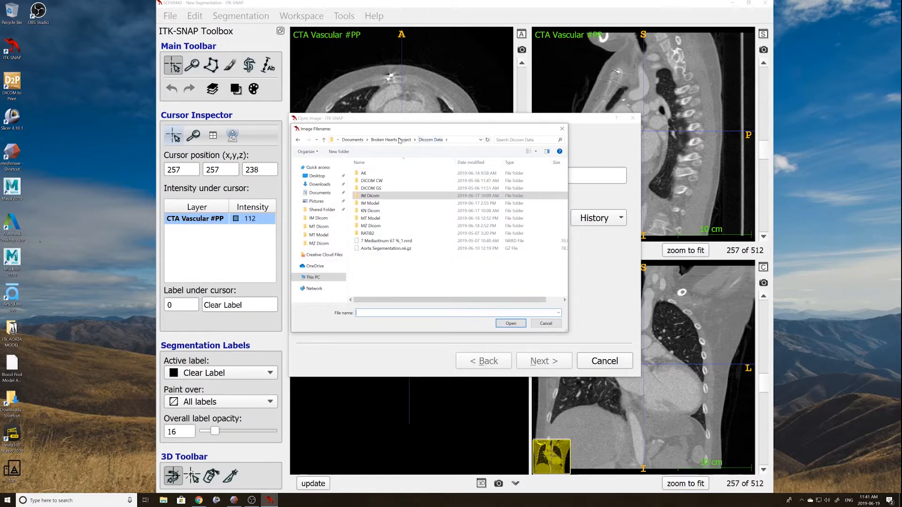
click(371, 204)
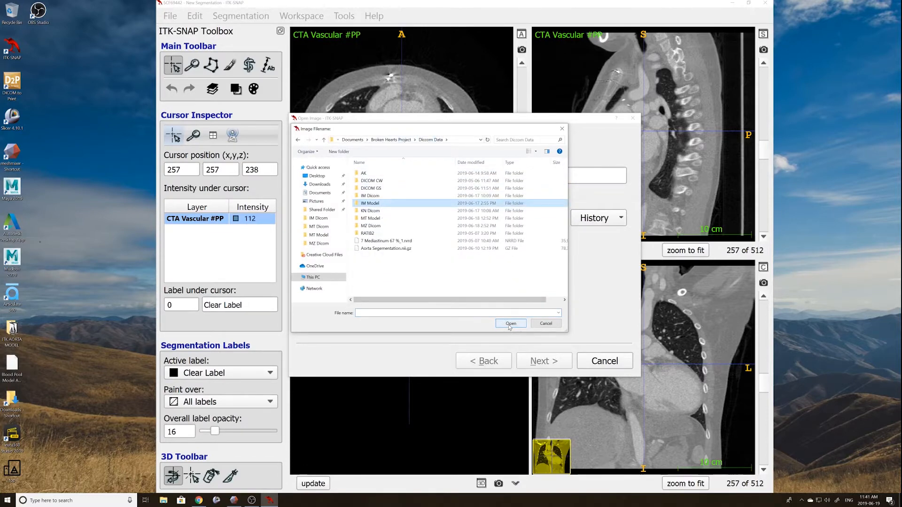
double_click(376, 203)
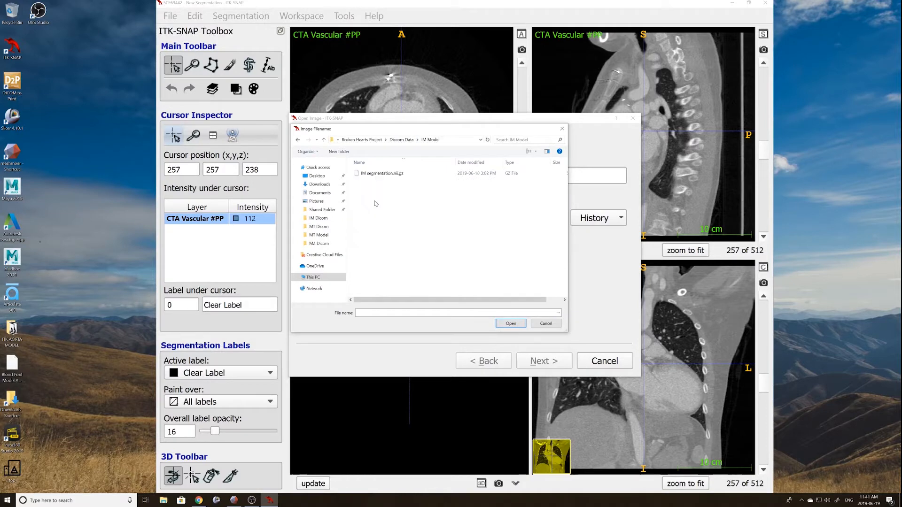
click(380, 174)
click(514, 323)
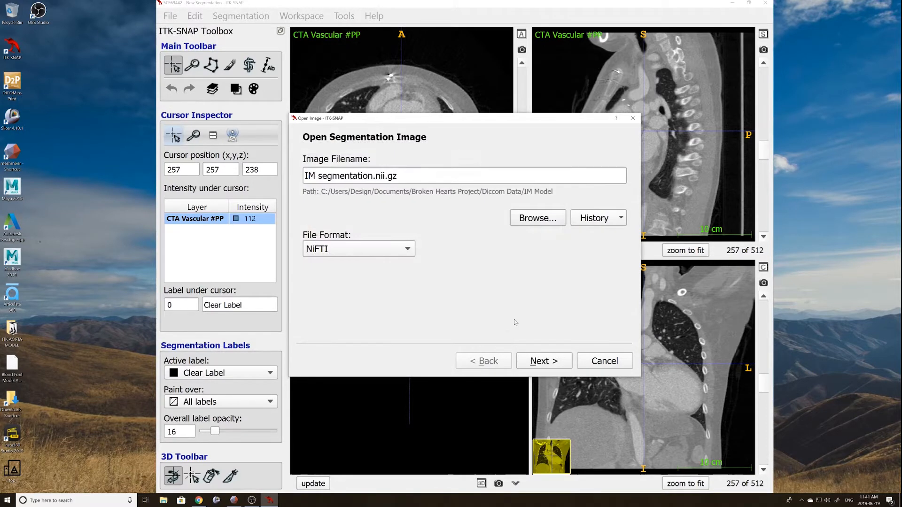
click(551, 366)
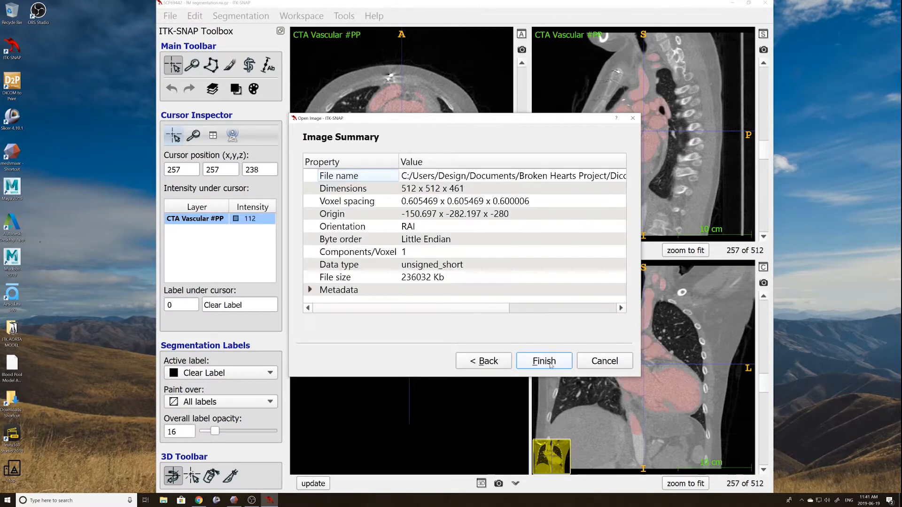
click(544, 362)
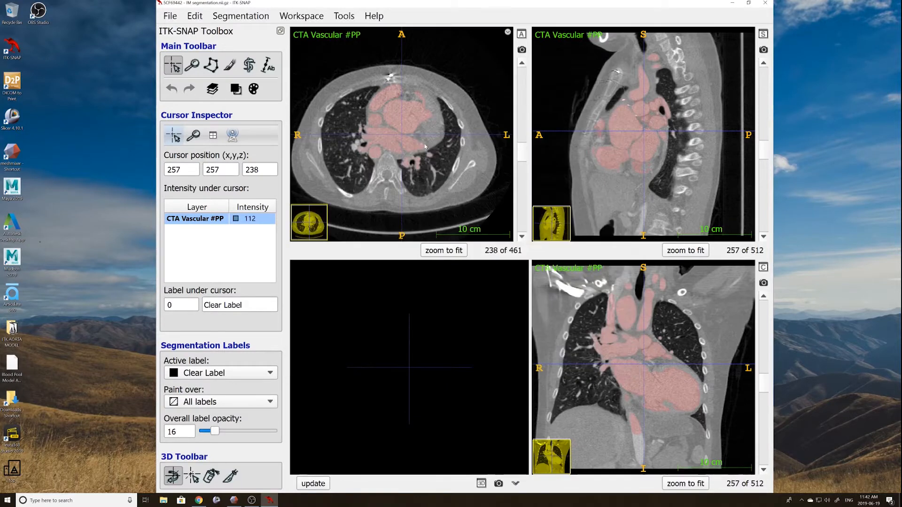
- Render the loaded segmentation as a 3D model and inspect the heart's shape alongside the axial slices
click(317, 488)
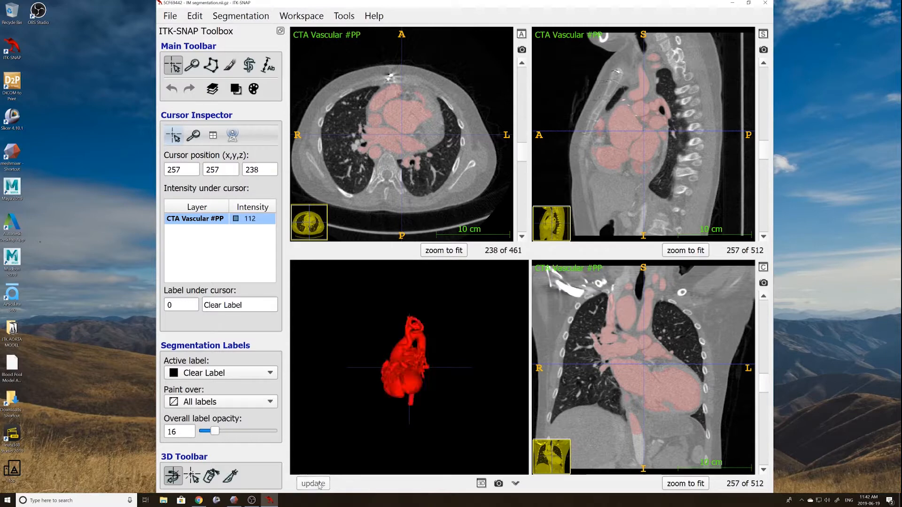
right_drag(416, 405, 376, 316)
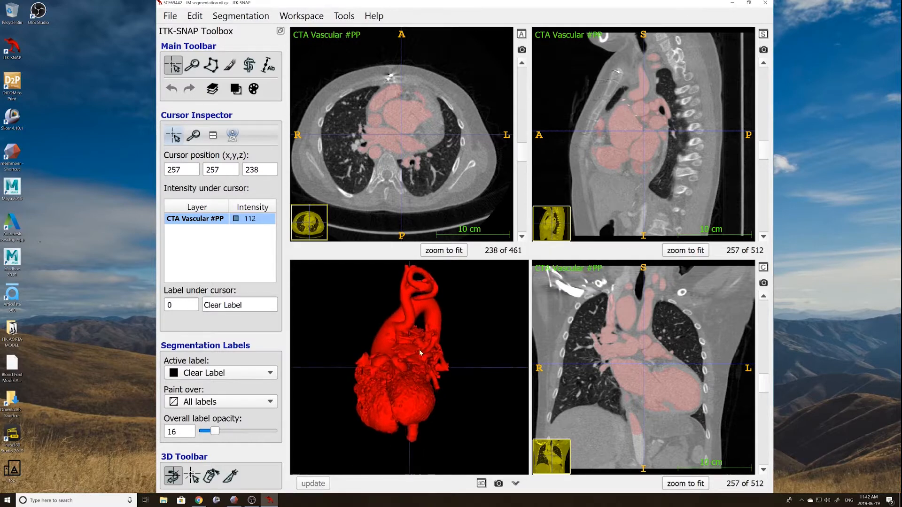
drag(434, 347, 406, 381)
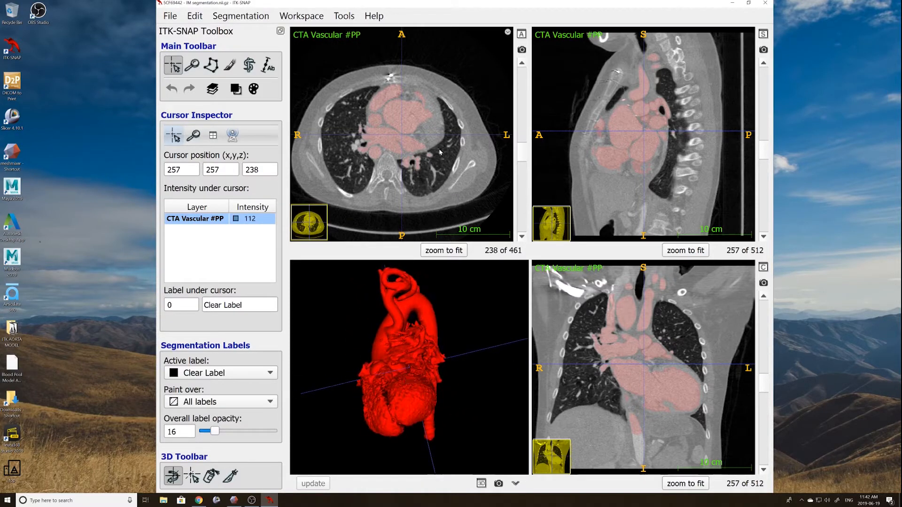
drag(524, 151, 495, 142)
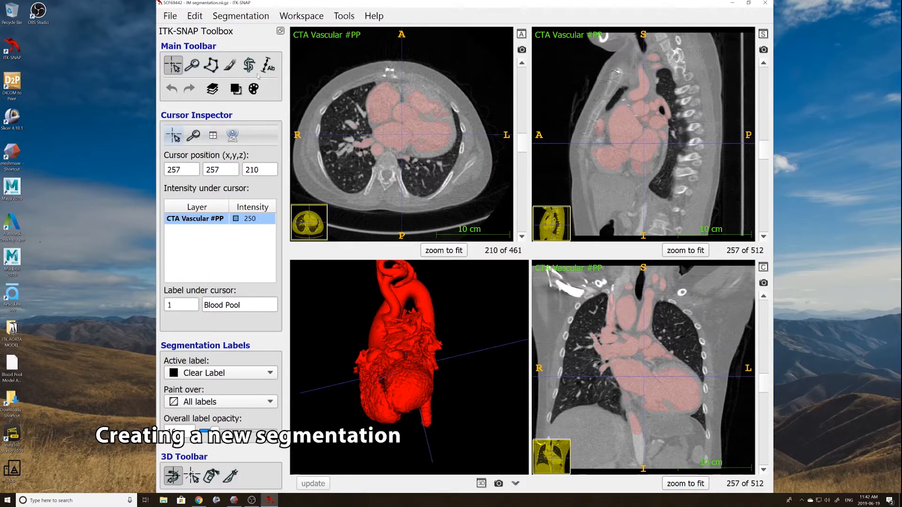
- Rename segmentation label 2 as Myocardium in the Label Editor
click(249, 16)
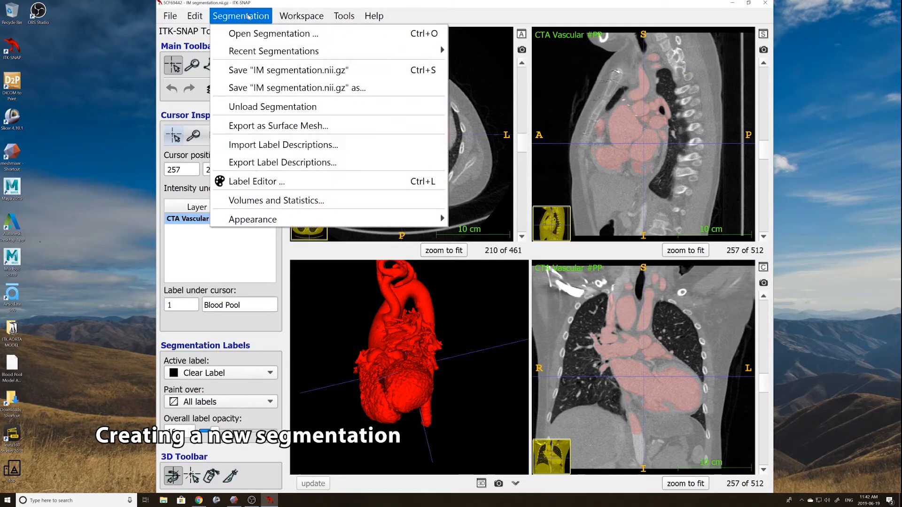
click(273, 182)
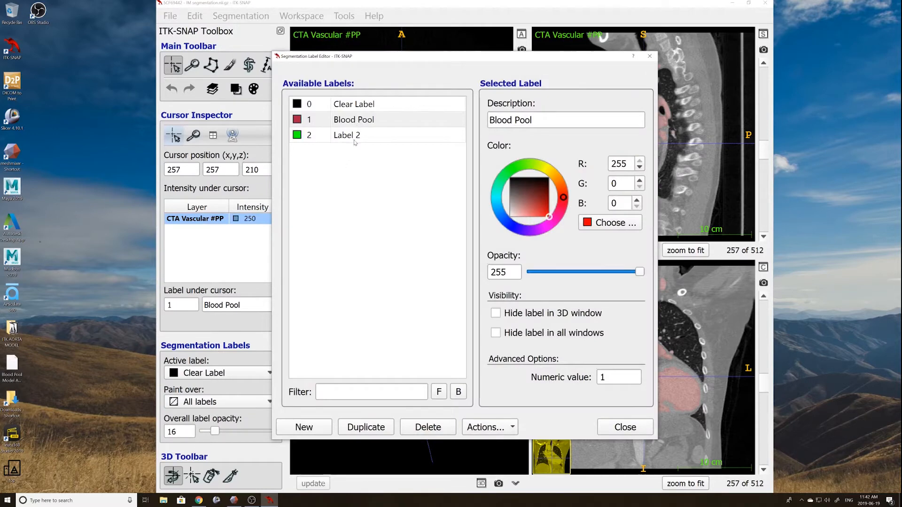
click(355, 140)
drag(527, 121, 487, 121)
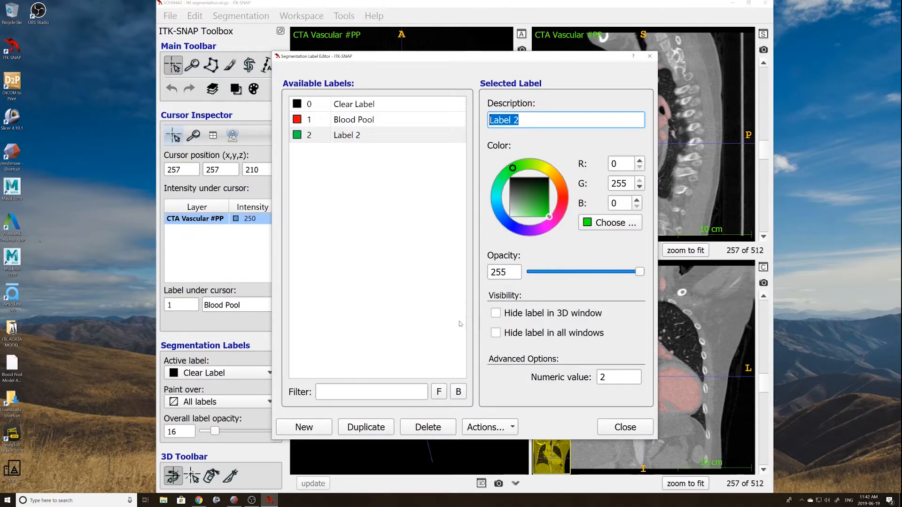
text(Mycoca)
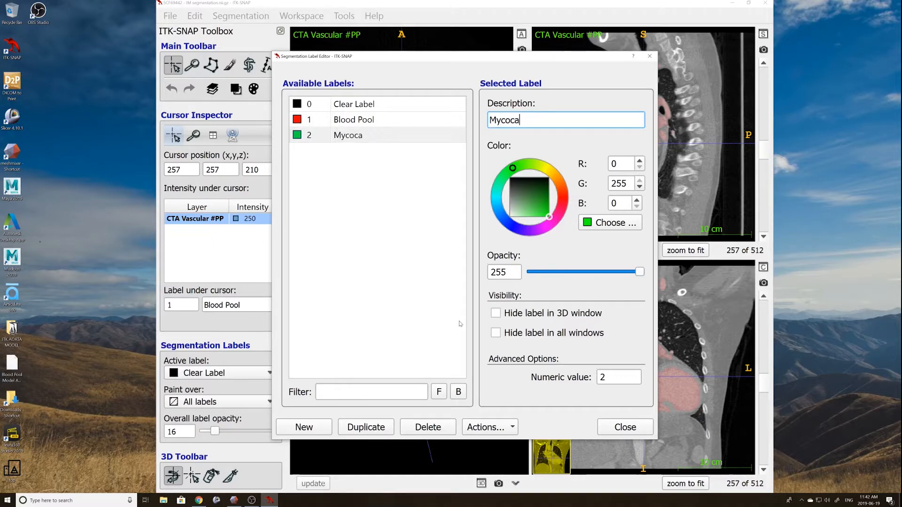
text(rdium)
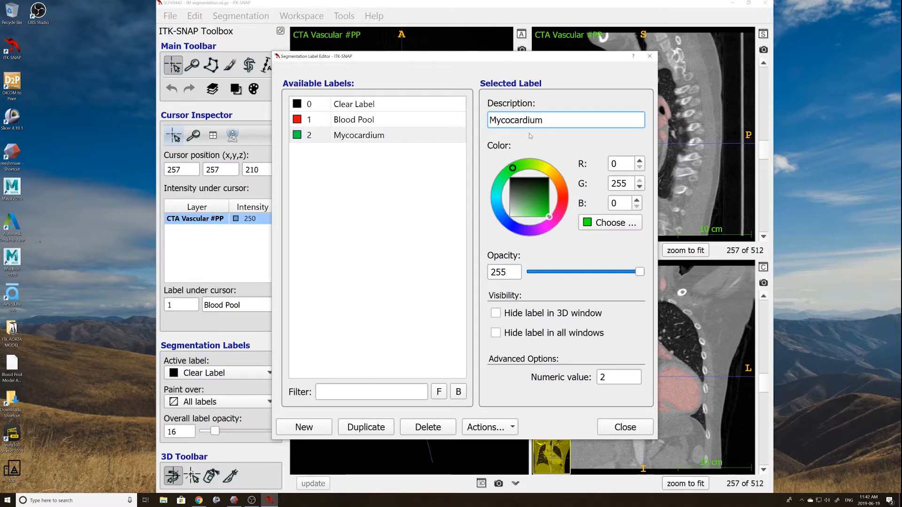
key(BackSpace)
key(BackSpace)
text(o)
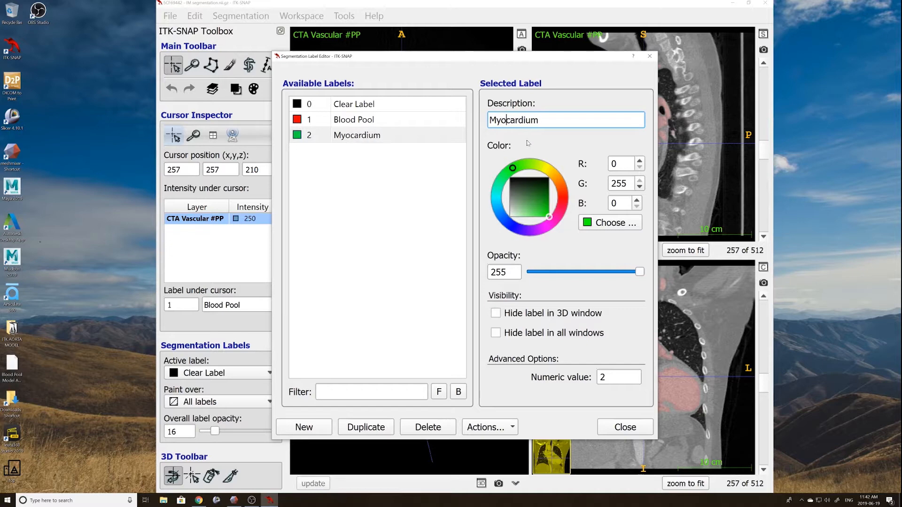
- Close the label editor, make Myocardium the active label, and restrict painting over to Clear Label
click(389, 308)
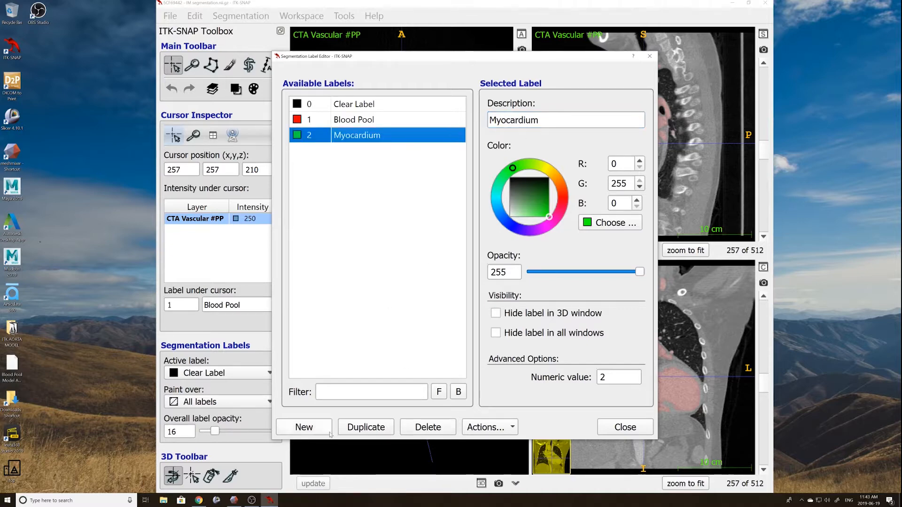
click(625, 428)
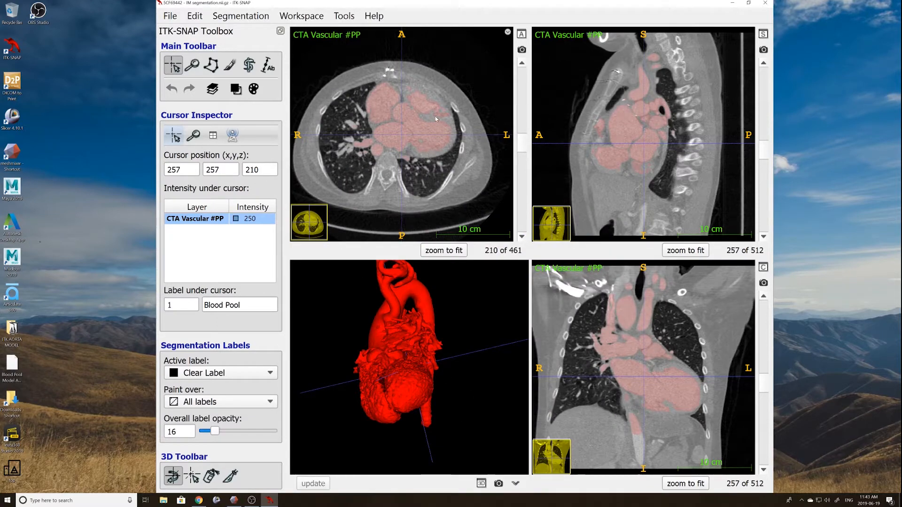
click(238, 89)
mouse_move(278, 109)
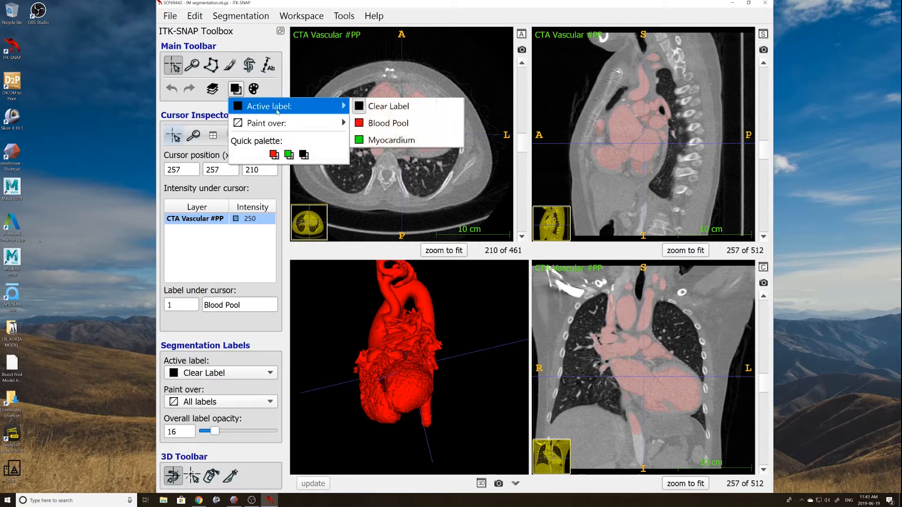
click(392, 140)
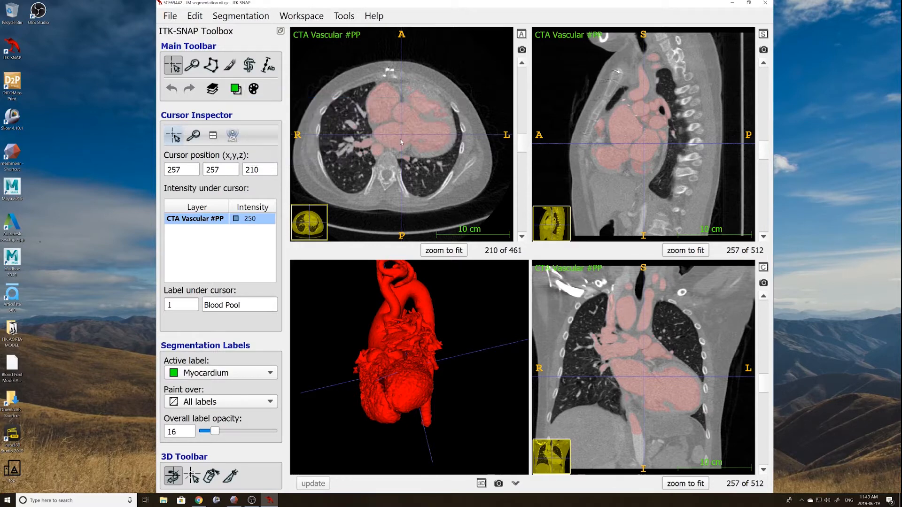
click(236, 88)
mouse_move(284, 126)
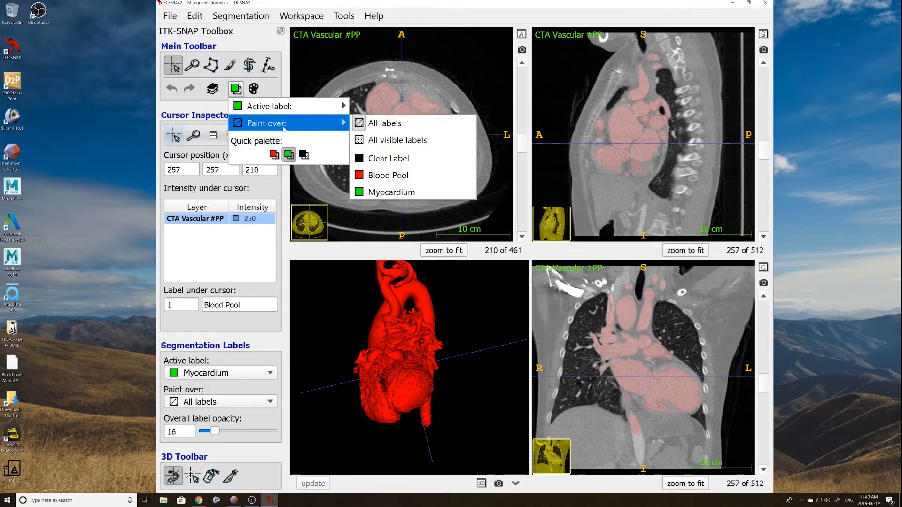
click(389, 159)
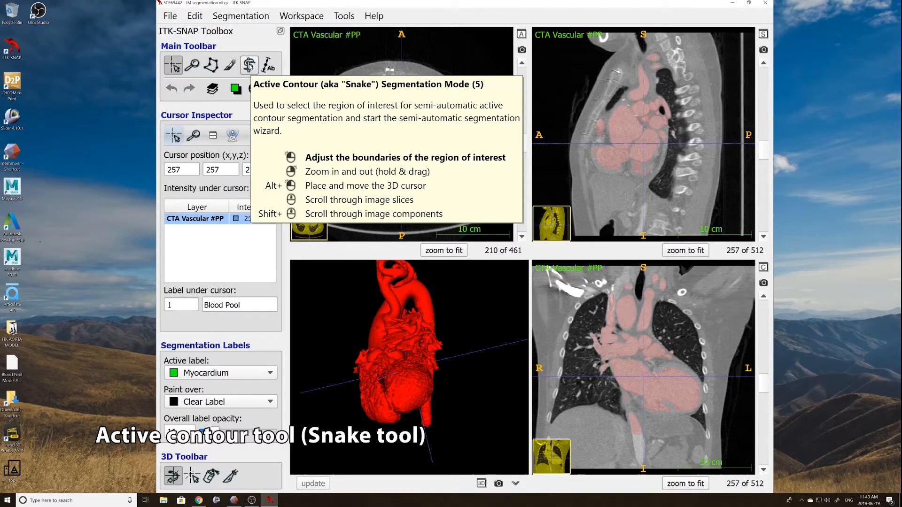
- Activate Active Contour (Snake) segmentation mode and browse the enlarged axial slices down to slice 116, below the heart, before restoring the four-view layout
click(249, 66)
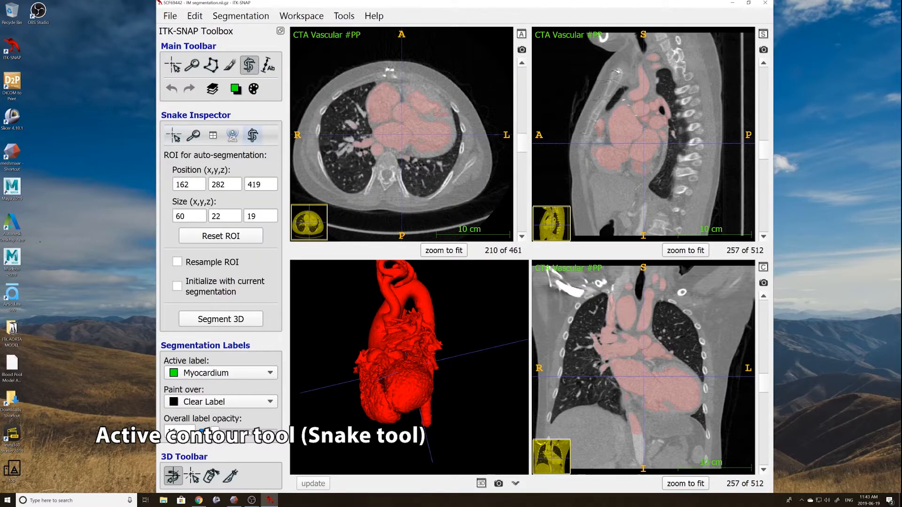
right_drag(422, 150, 420, 131)
middle_drag(442, 98, 432, 112)
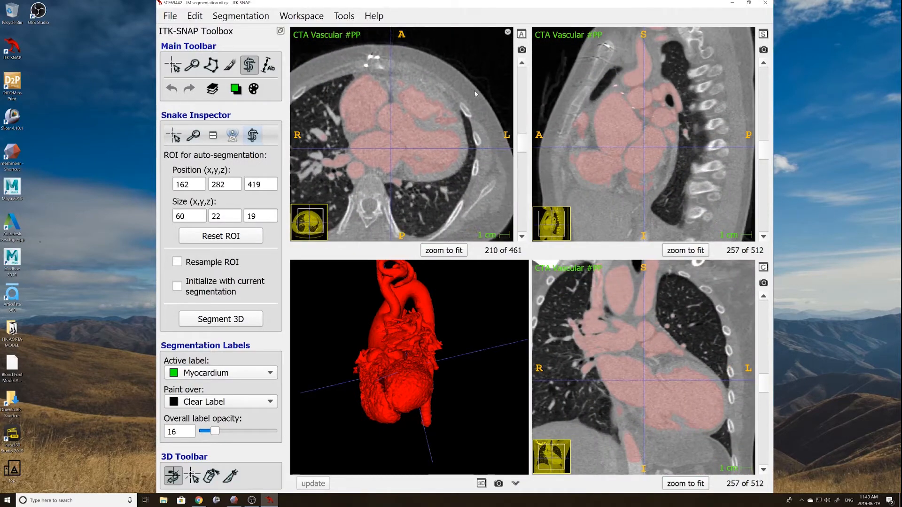
click(521, 34)
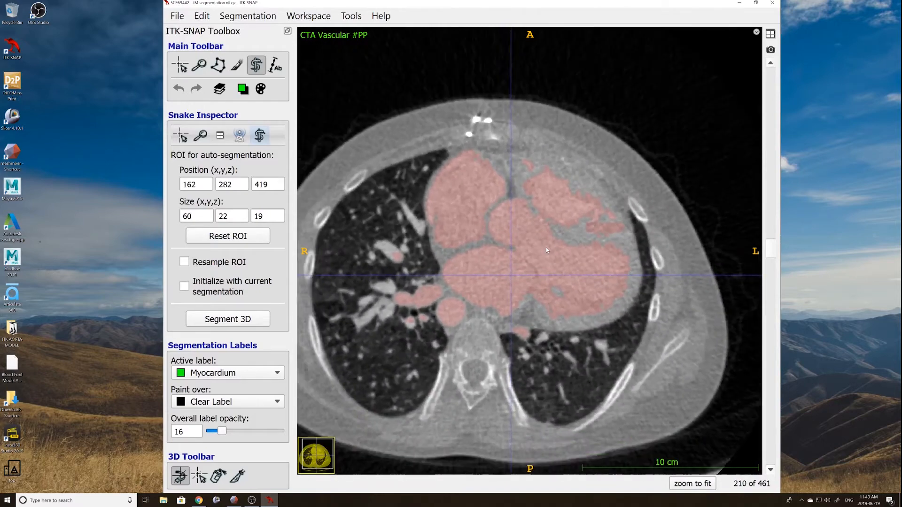
middle_drag(527, 222, 497, 212)
drag(767, 250, 745, 172)
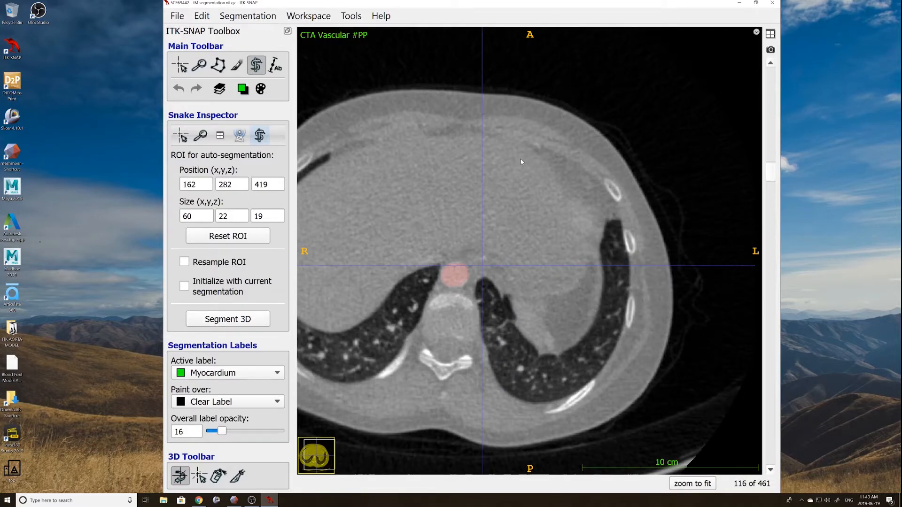
right_drag(514, 147, 516, 154)
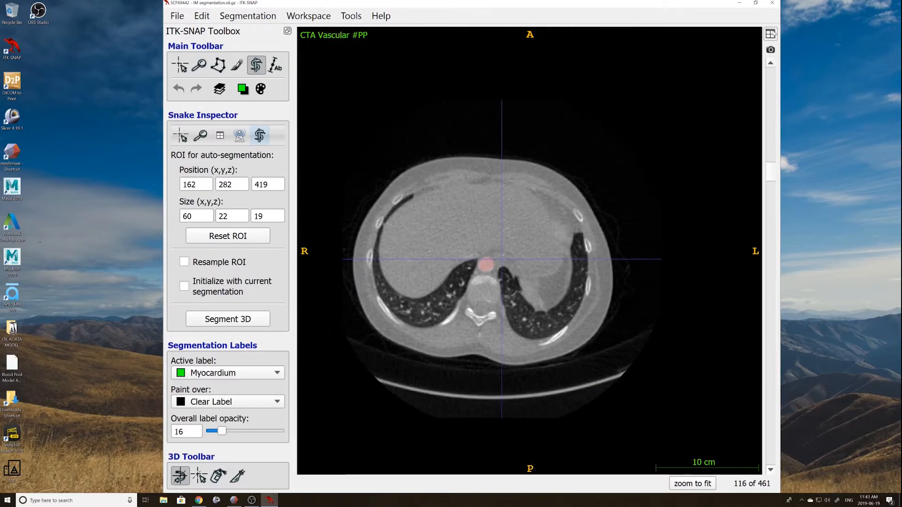
click(756, 32)
right_drag(393, 148, 397, 162)
middle_drag(401, 146, 412, 164)
- Reset the ROI and shrink it in the axial view to about 111 × 119 voxels, starting at x 253, y 178
click(235, 235)
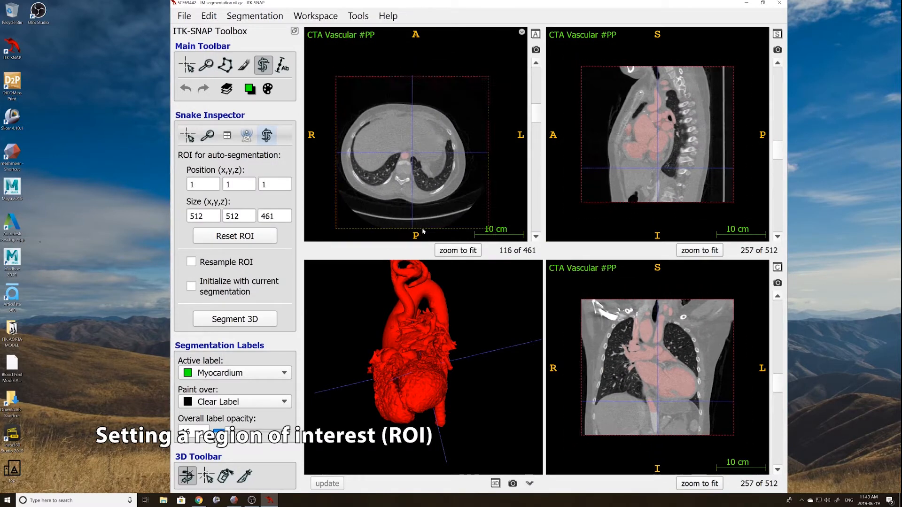
drag(417, 227, 425, 165)
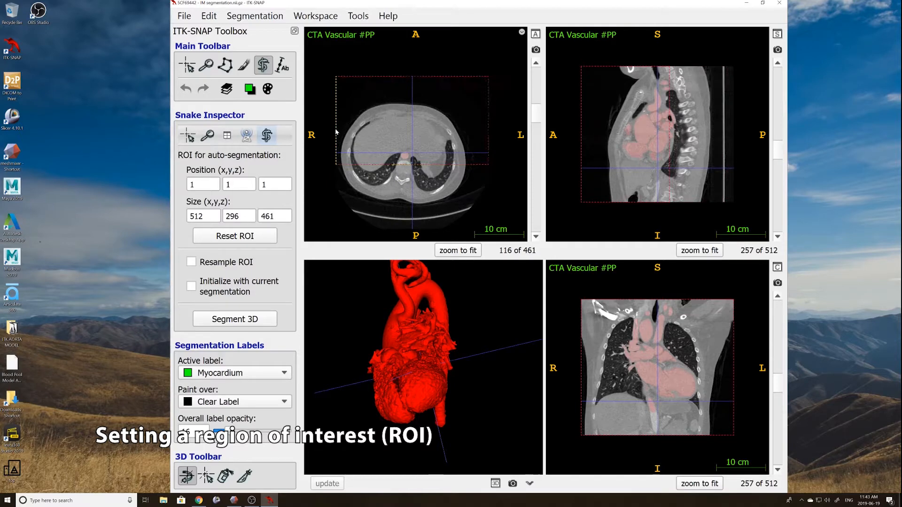
drag(336, 133, 412, 134)
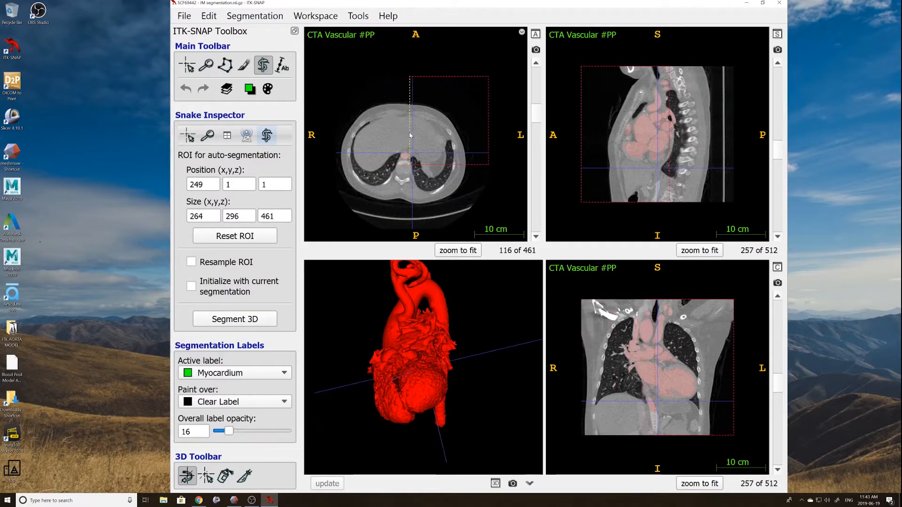
drag(435, 77, 438, 130)
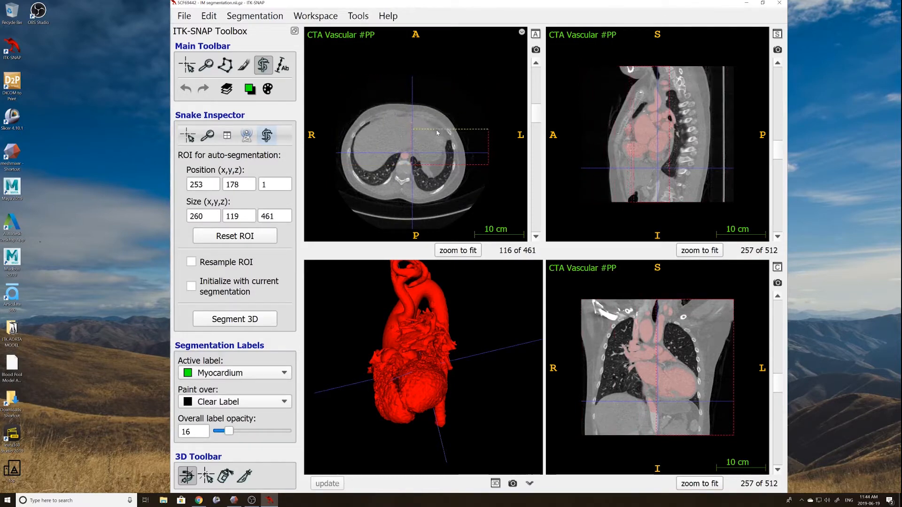
drag(489, 147, 447, 158)
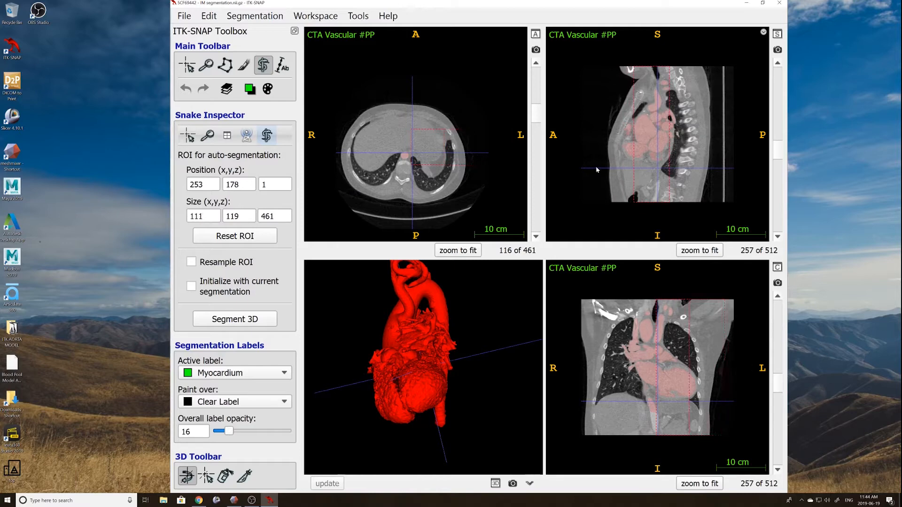
- Fit the ROI around the lower heart with about 173 voxels in y from 133 and 79 voxels in z from 122
scroll(436, 163, up, 10)
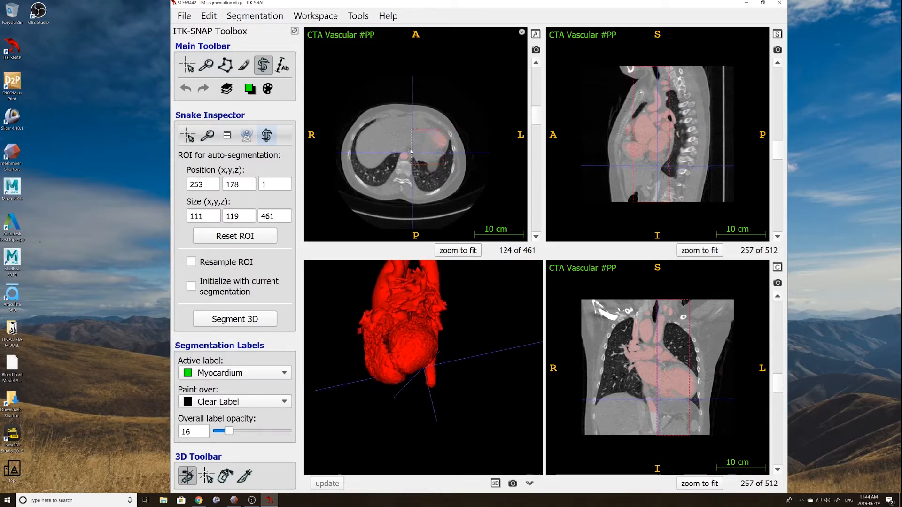
drag(653, 70, 652, 96)
drag(655, 205, 674, 154)
scroll(437, 159, up, 13)
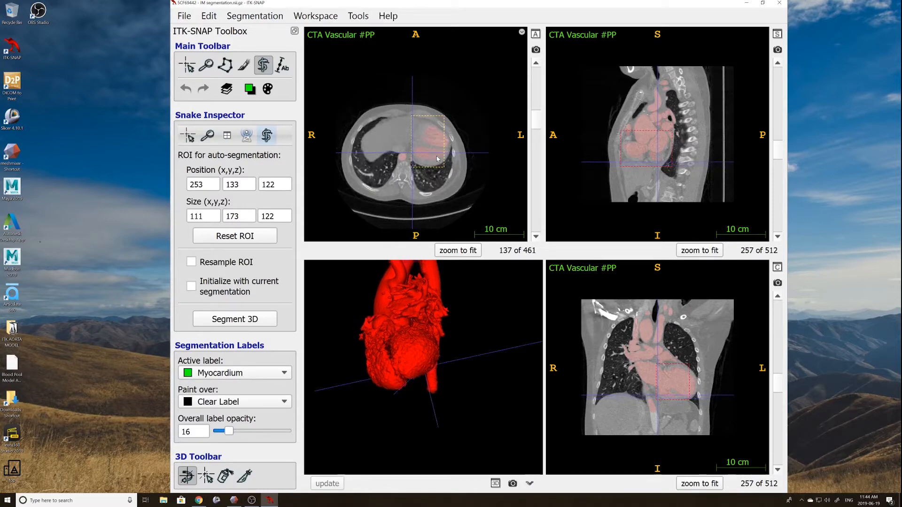
scroll(437, 158, up, 10)
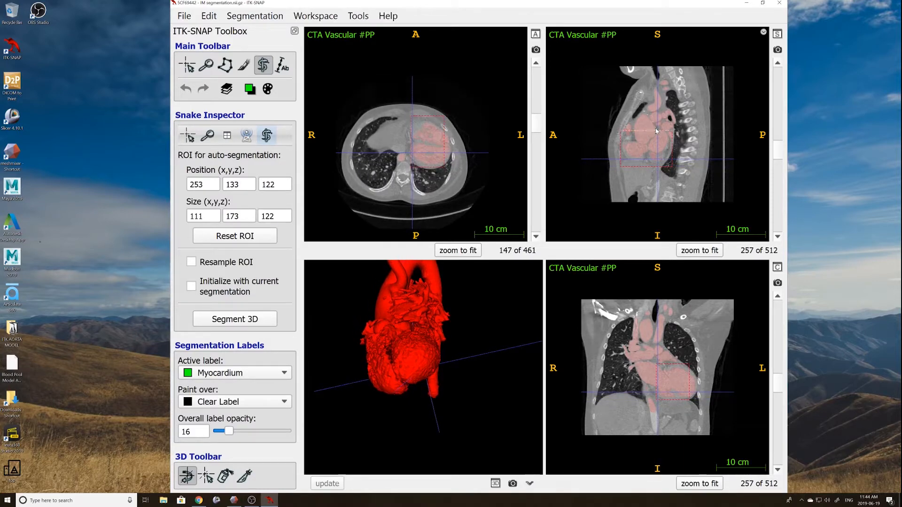
drag(655, 137, 656, 142)
- Check the ROI across the axial slices, start 3D segmentation, and set thresholding presegmentation to use only a lower threshold
scroll(465, 178, up, 20)
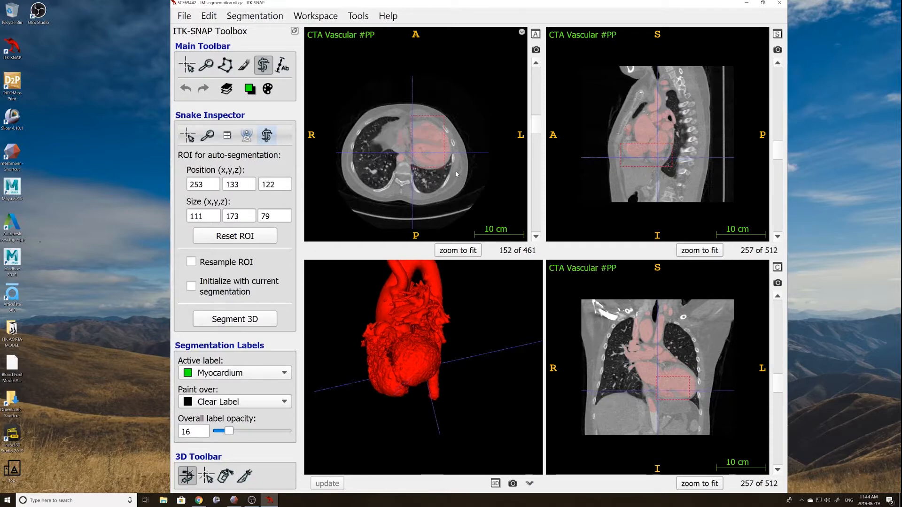
scroll(458, 171, up, 20)
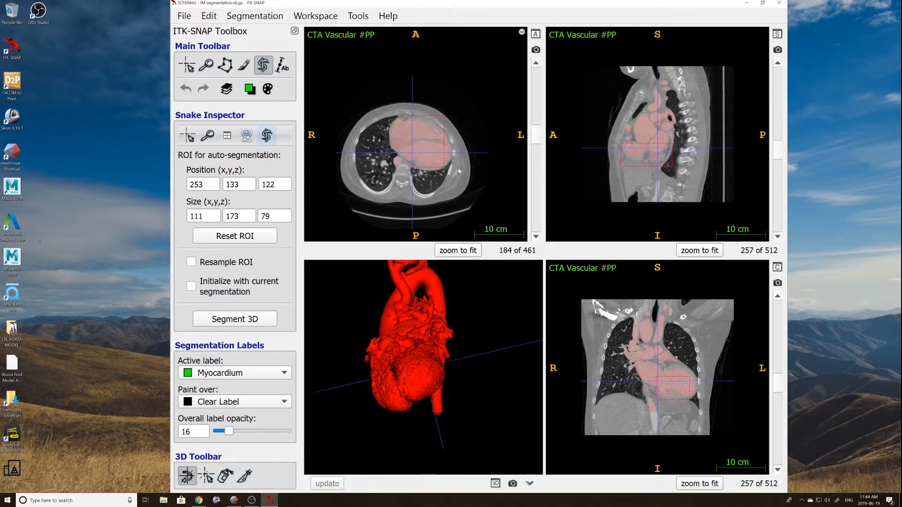
scroll(459, 168, up, 7)
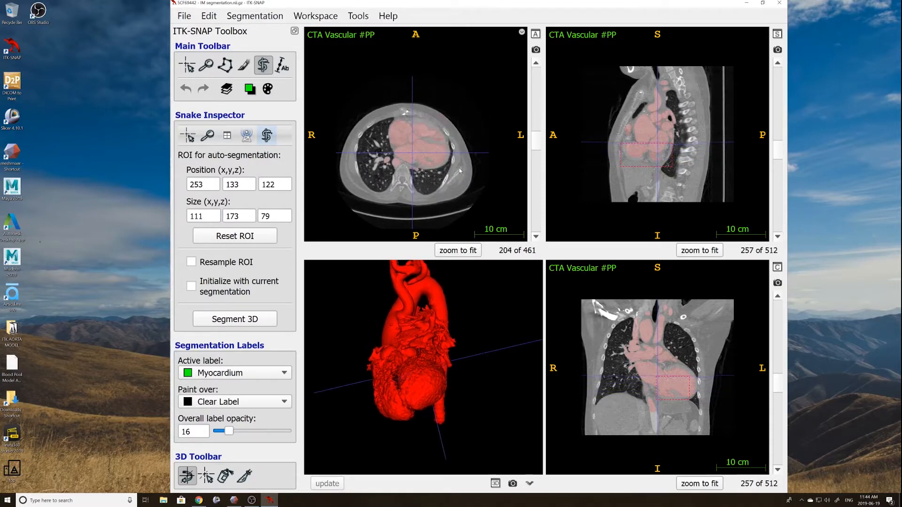
scroll(459, 167, down, 15)
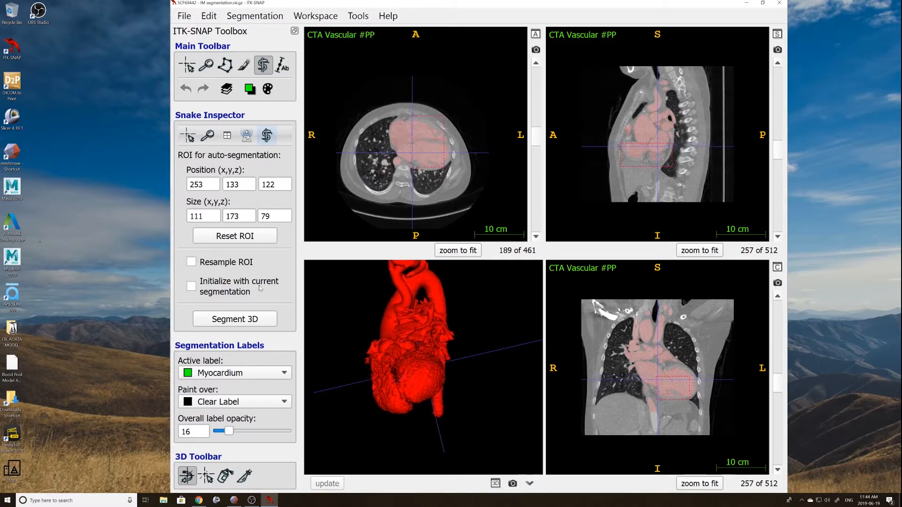
click(258, 321)
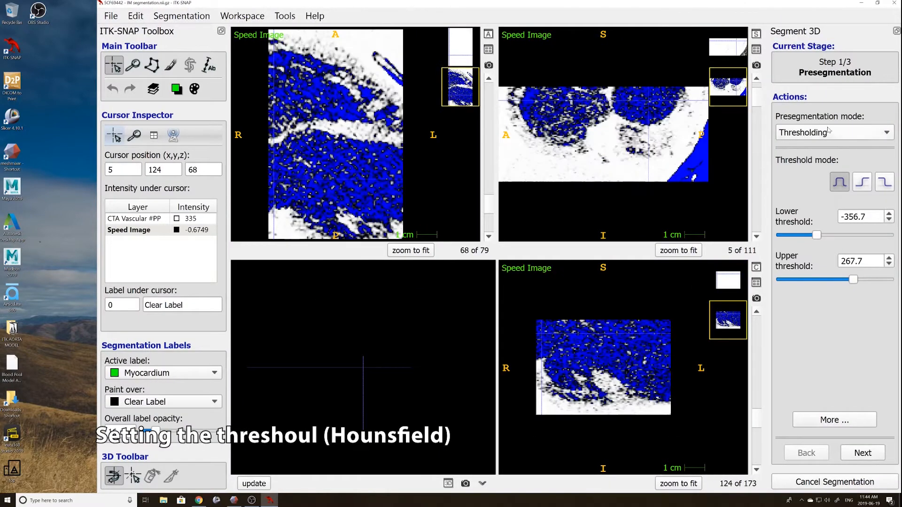
click(861, 187)
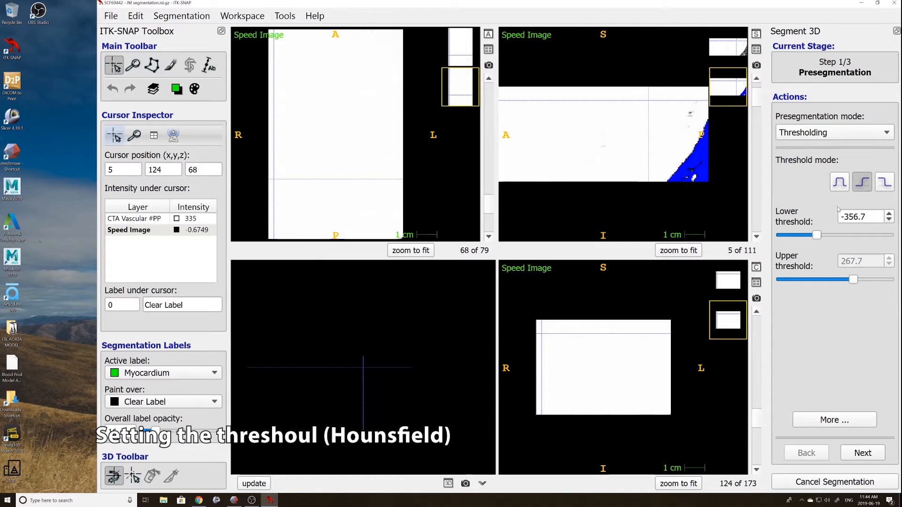
- Try a lower threshold of 187.0 and check the speed image across the upper axial slices
drag(818, 236, 850, 238)
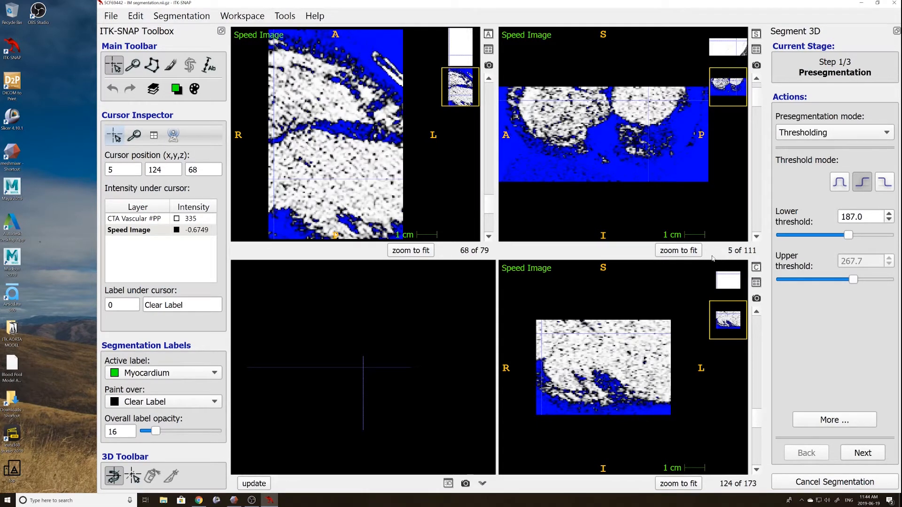
scroll(390, 188, up, 11)
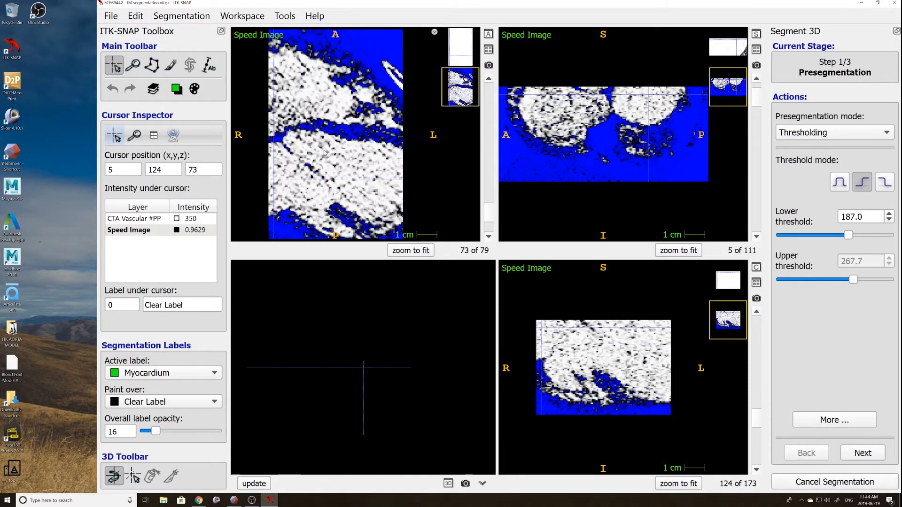
scroll(334, 155, down, 18)
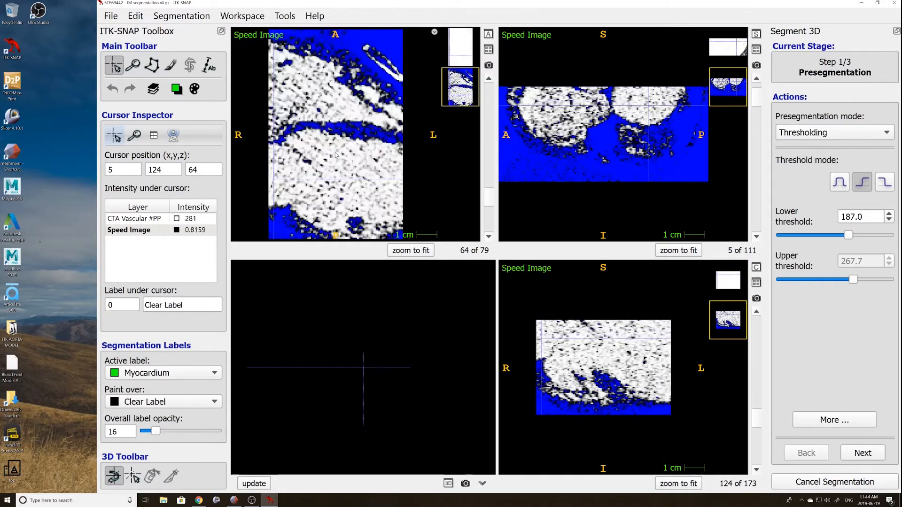
- Try a lower threshold of -69.0 and check how the speed image covers the myocardium throughout the axial slices
drag(852, 235, 834, 240)
scroll(345, 190, down, 7)
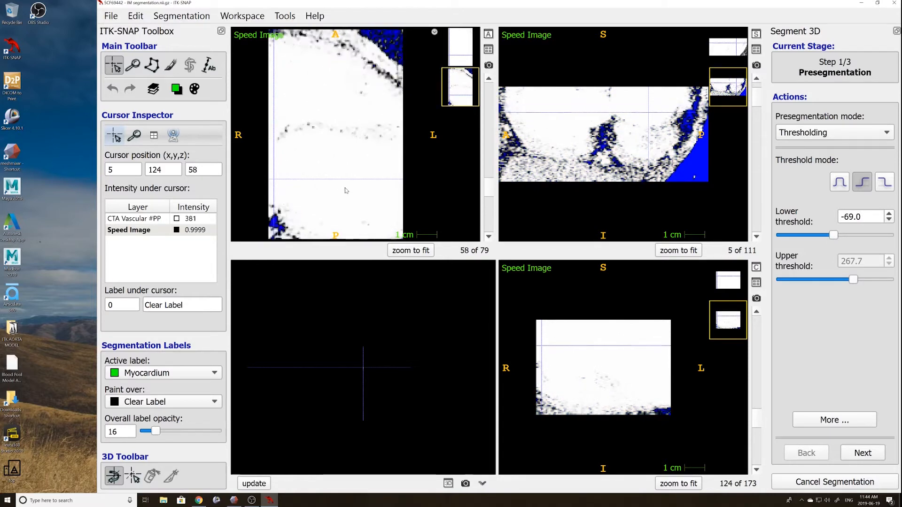
scroll(346, 189, down, 20)
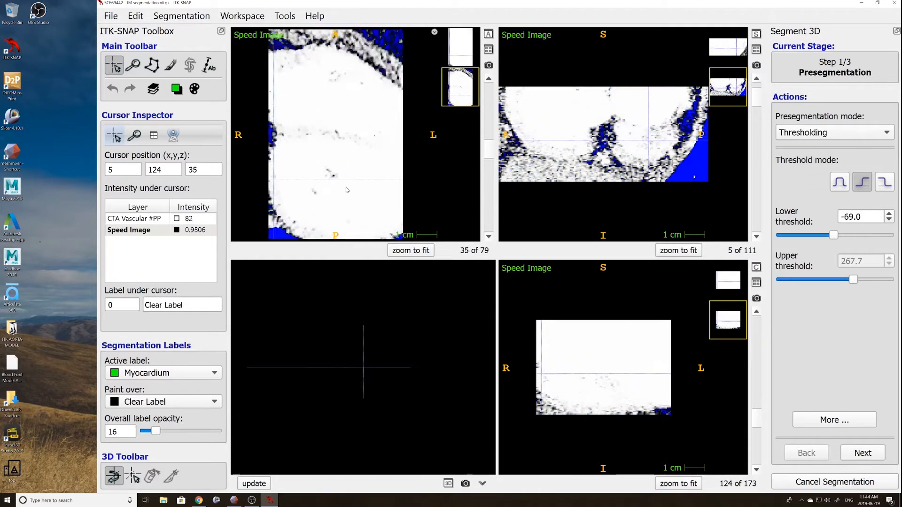
scroll(346, 189, down, 20)
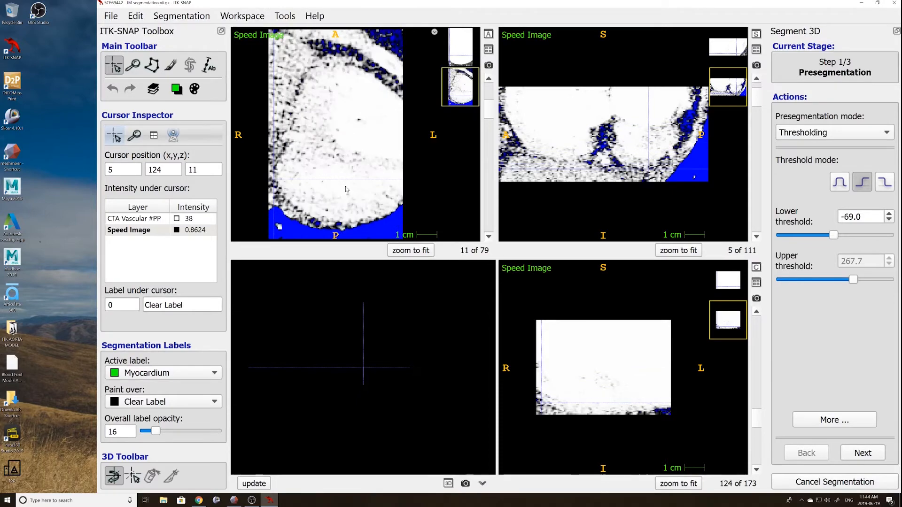
scroll(346, 189, down, 3)
scroll(346, 188, up, 20)
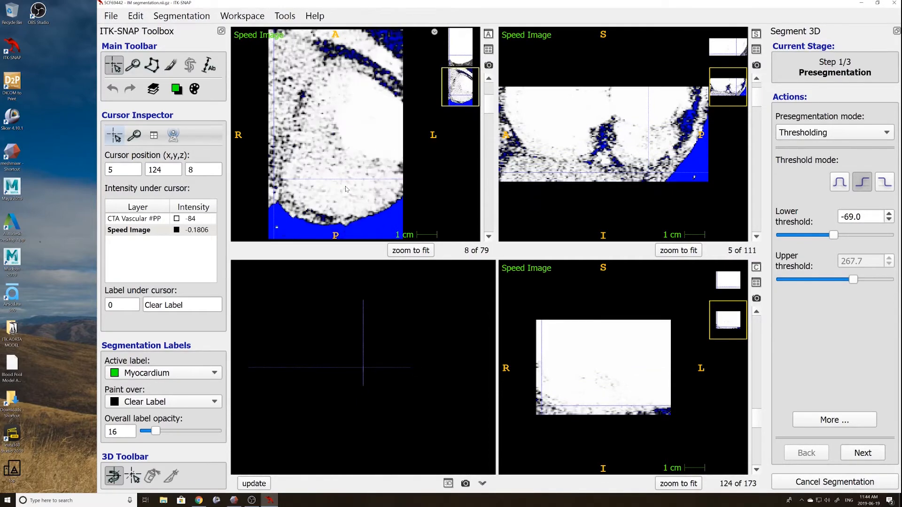
scroll(346, 189, down, 11)
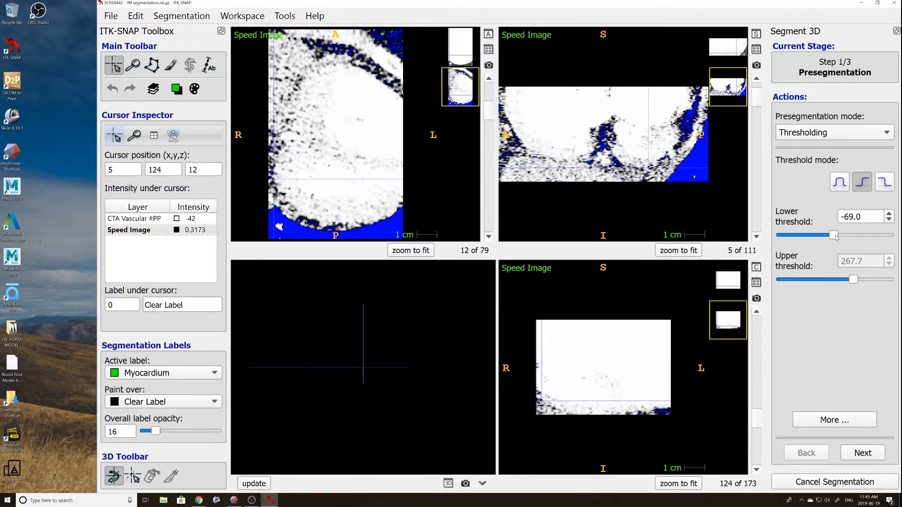
- Set the lower threshold to -8.0 and check the resulting speed image through the axial slices
drag(834, 237, 840, 238)
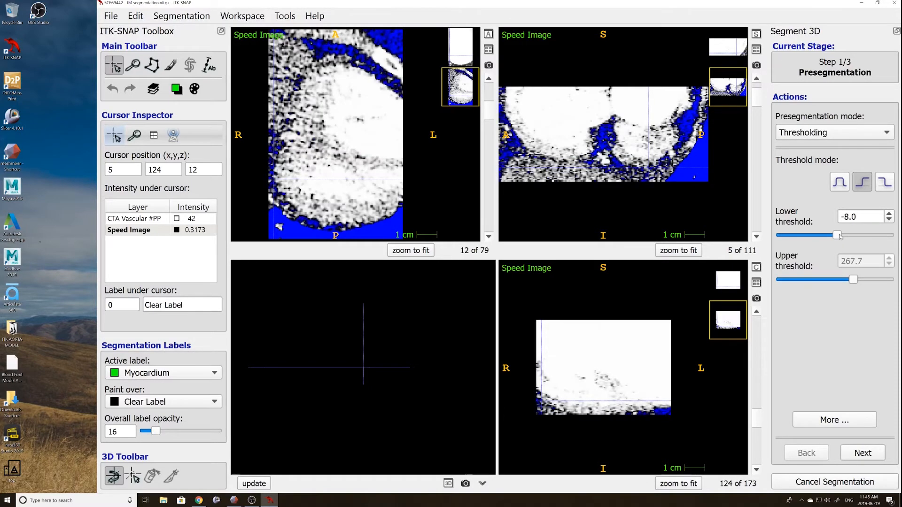
scroll(382, 156, up, 13)
scroll(383, 156, up, 20)
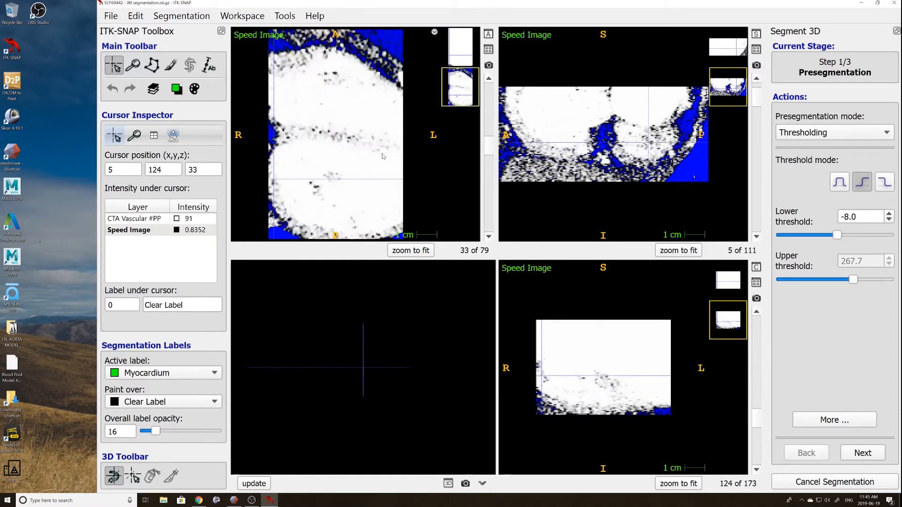
- Place a bubble of radius 5.80 inside the heart at position 63, 101, 66 and proceed to contour evolution
scroll(382, 156, up, 7)
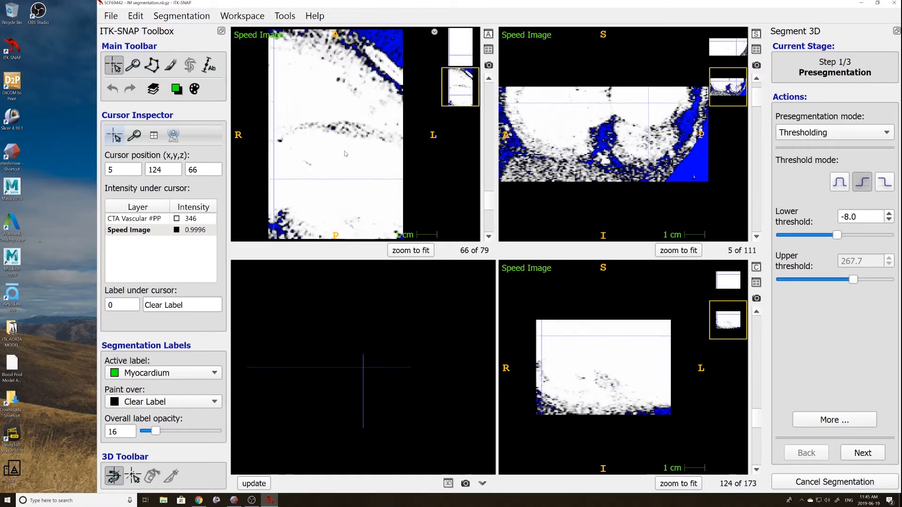
click(344, 151)
click(865, 453)
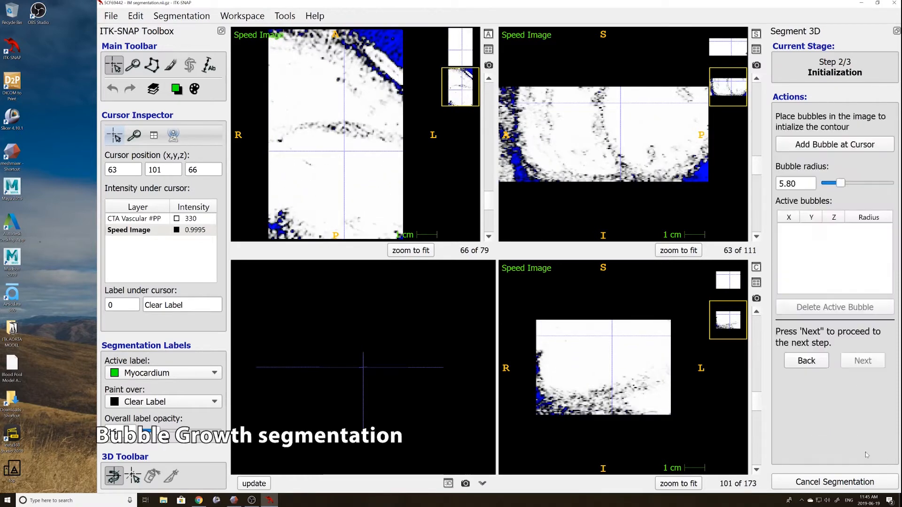
click(836, 146)
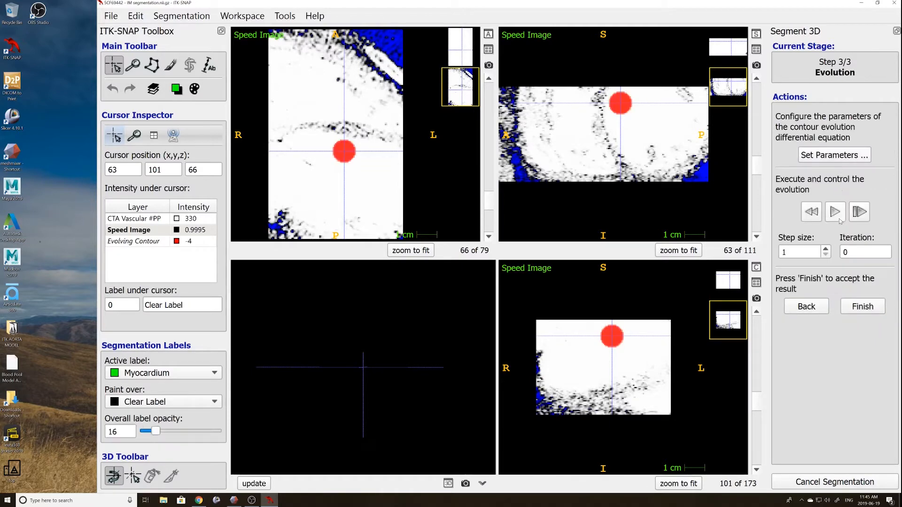
- Run the contour evolution until it fills the myocardium area of the speed image, stop it and accept the result
click(838, 215)
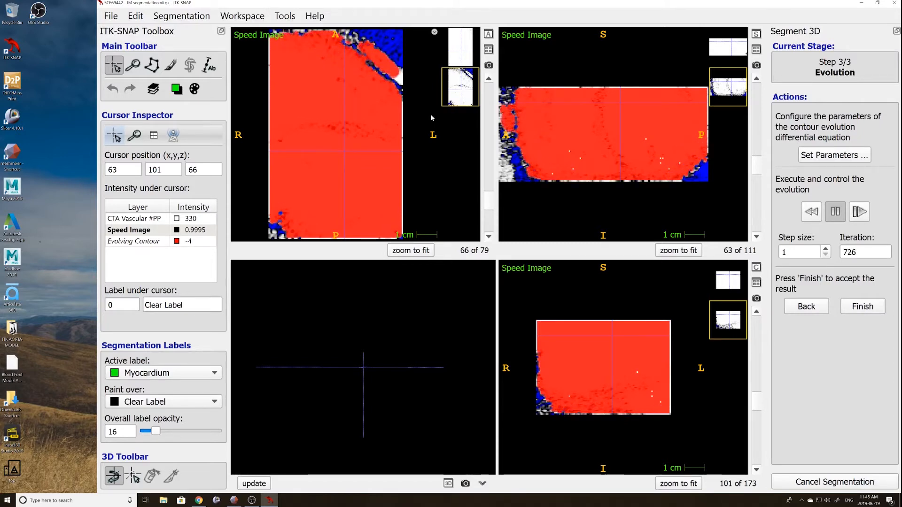
click(835, 212)
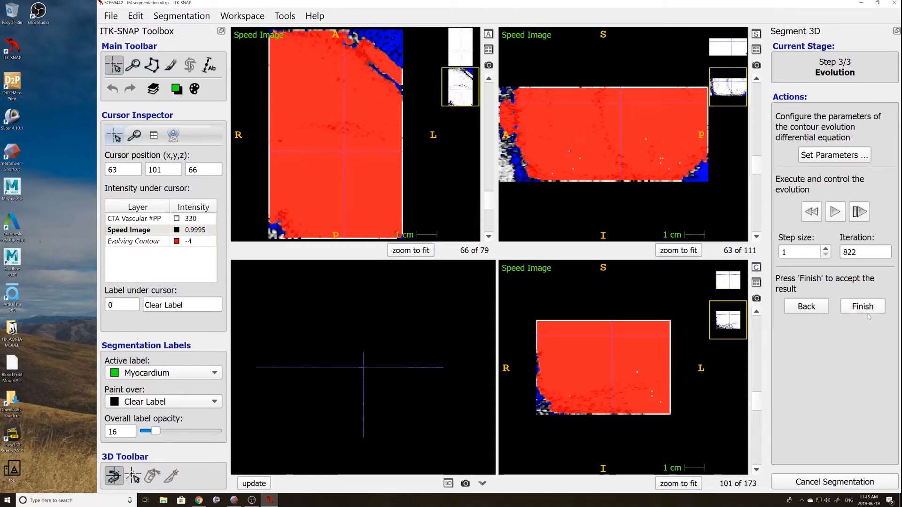
click(862, 306)
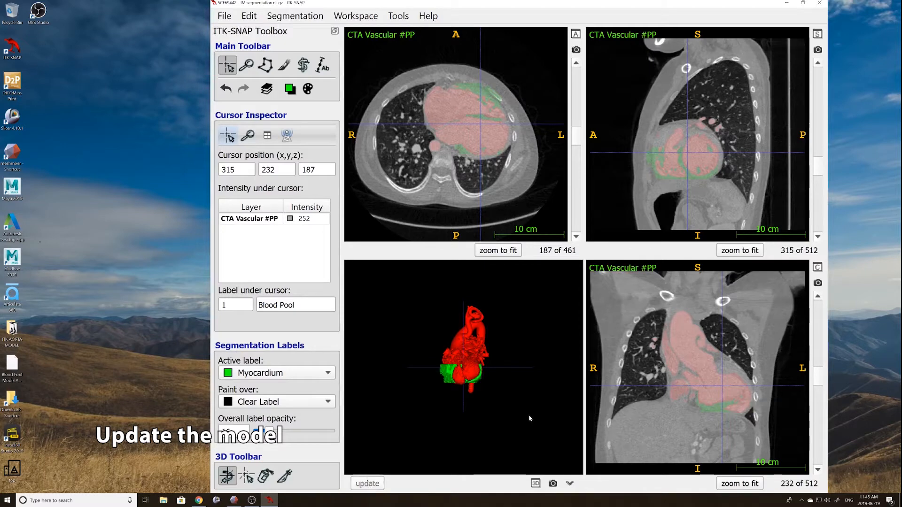
- Examine the green myocardium coverage on the 3D heart model and through the lower axial slices to find uncovered blood pool
right_drag(530, 419, 437, 302)
drag(447, 351, 494, 336)
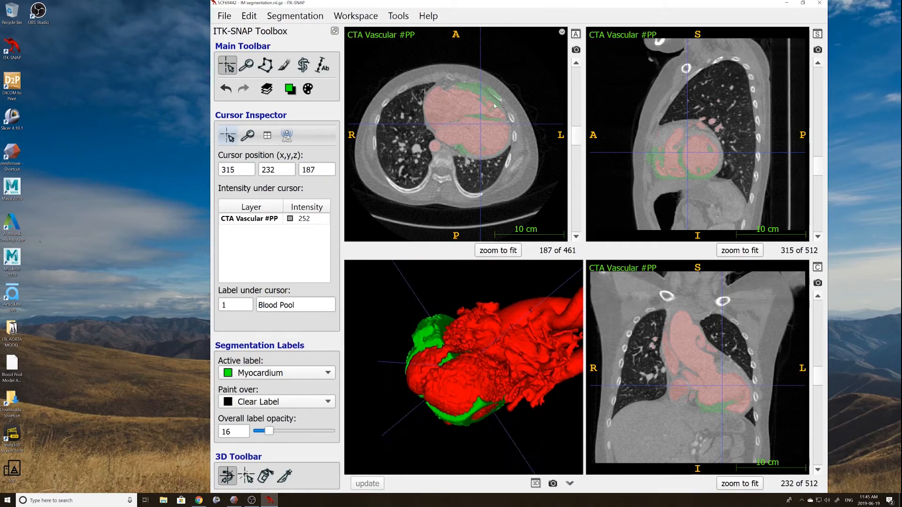
scroll(490, 122, down, 10)
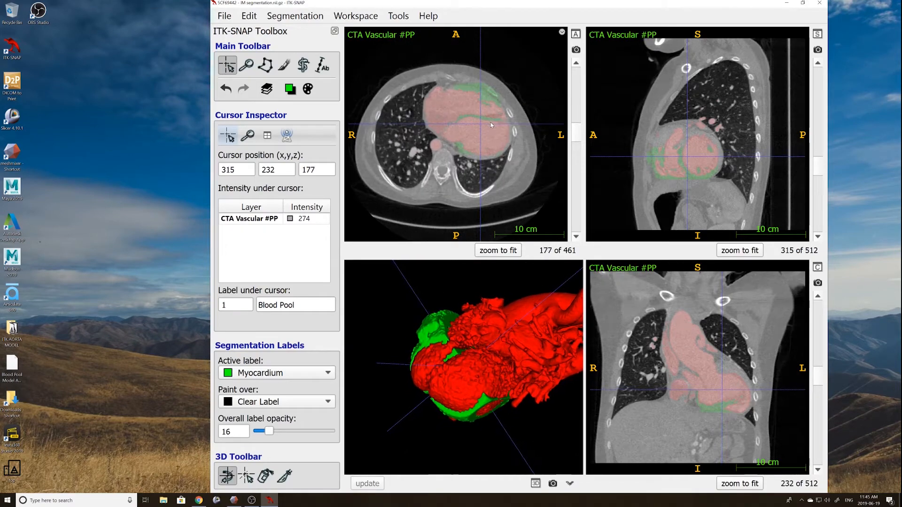
scroll(490, 122, down, 10)
right_drag(491, 122, 498, 125)
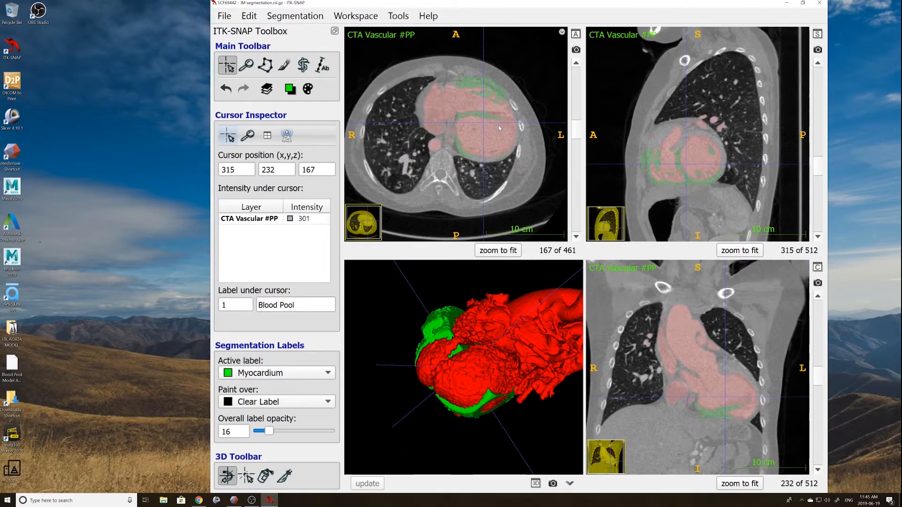
scroll(500, 123, down, 14)
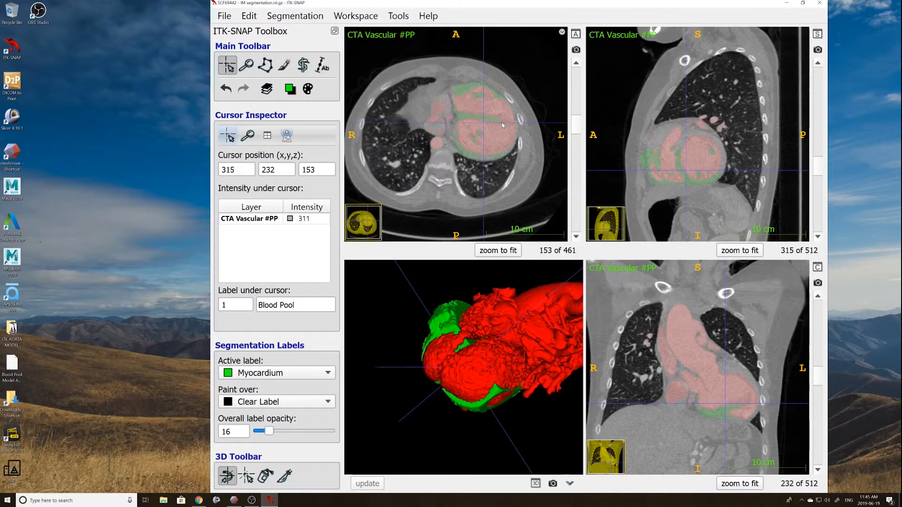
scroll(502, 125, down, 7)
drag(460, 361, 469, 325)
right_drag(516, 133, 518, 122)
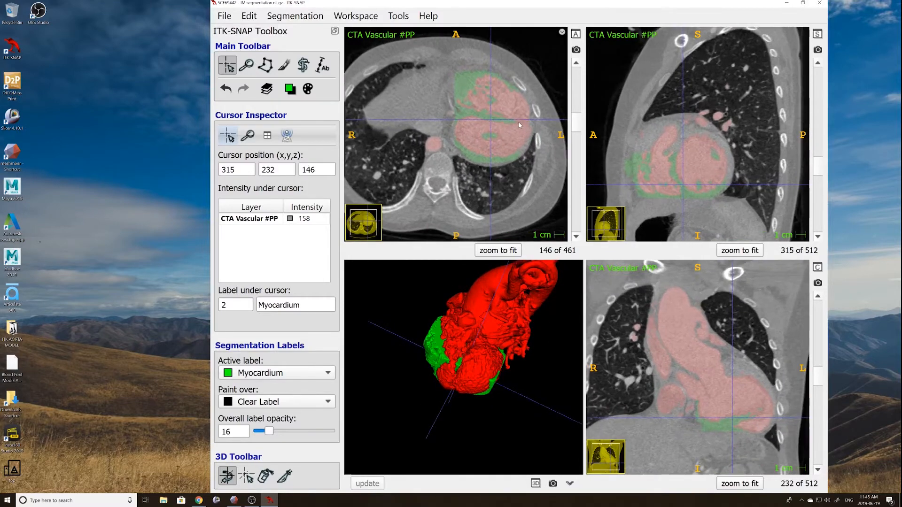
- Move and resize the active contour ROI over the heart's left lateral side, at position 345, 179, 122 with size 44 × 124 × 79
middle_drag(518, 123, 455, 129)
click(304, 66)
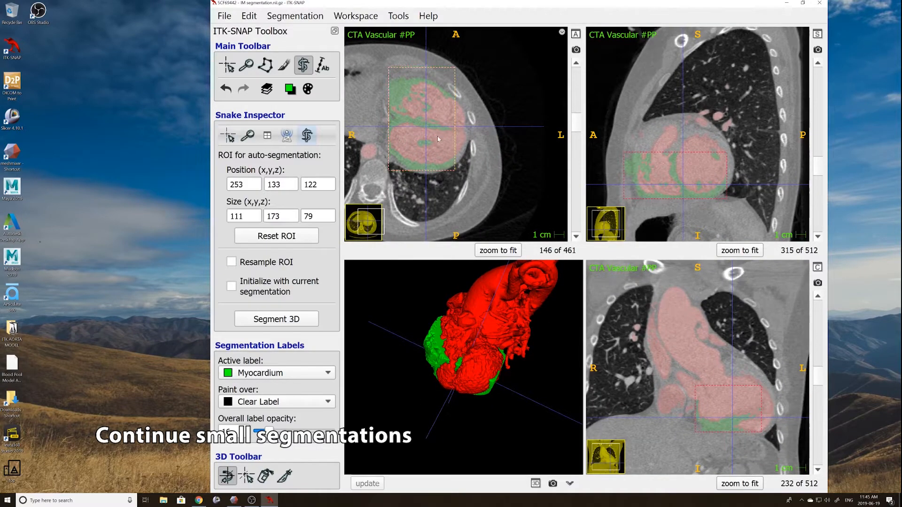
drag(420, 73, 447, 95)
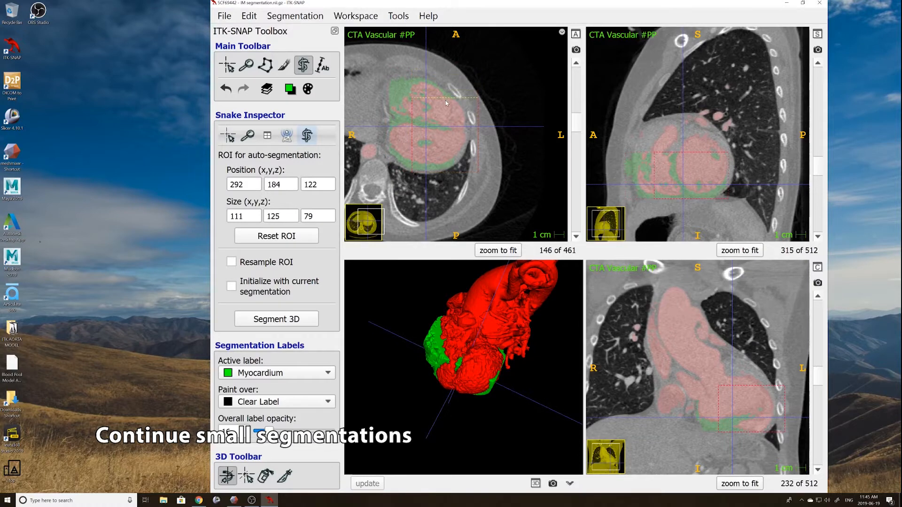
drag(412, 141, 460, 143)
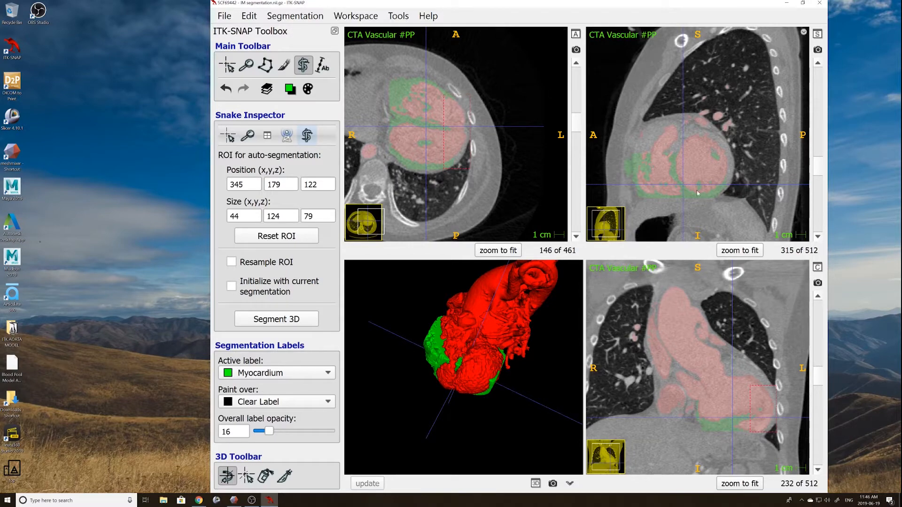
- Extend the ROI below the heart to z position 115, with overall size 51 × 124 × 86, and start 3D segmentation
right_drag(697, 192, 689, 169)
scroll(690, 168, up, 11)
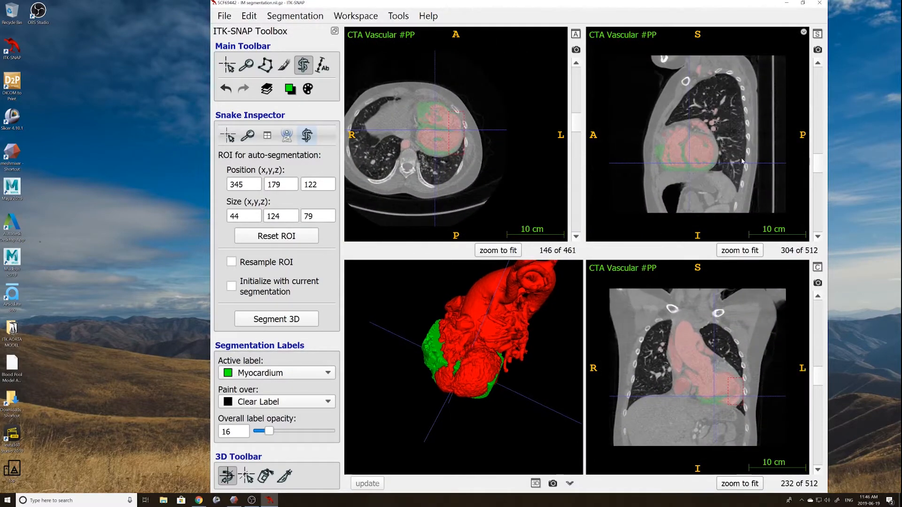
drag(817, 166, 818, 159)
right_drag(762, 432, 756, 354)
middle_drag(780, 419, 643, 330)
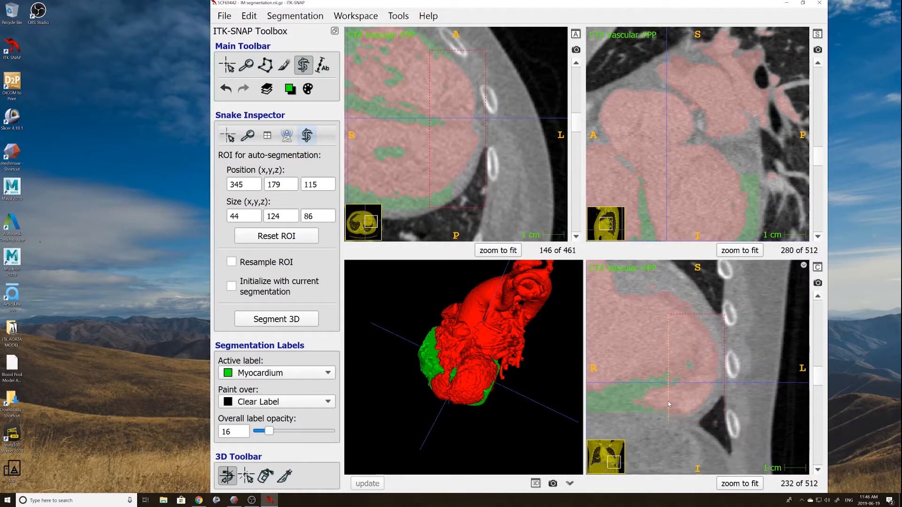
click(282, 320)
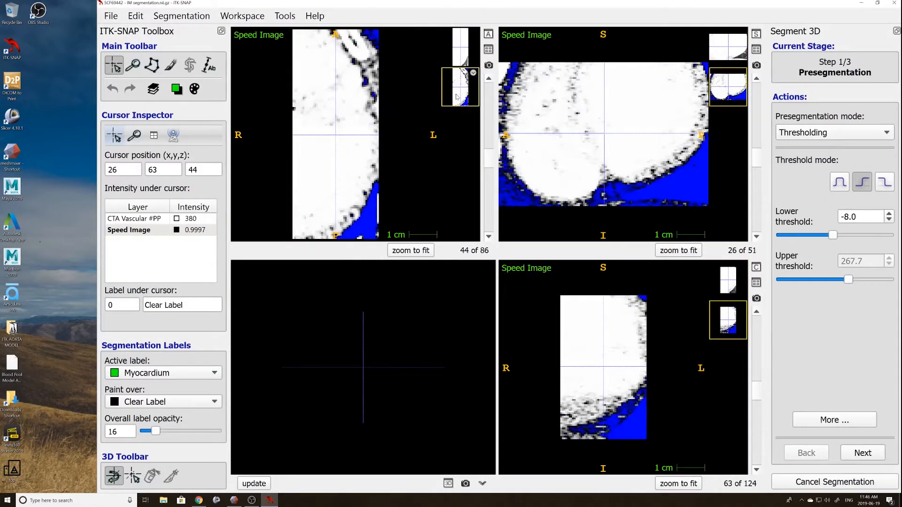
- Set the lower threshold to 63.0 and place the cursor inside the heart at position 26, 25, 33
drag(832, 235, 835, 235)
drag(536, 158, 540, 152)
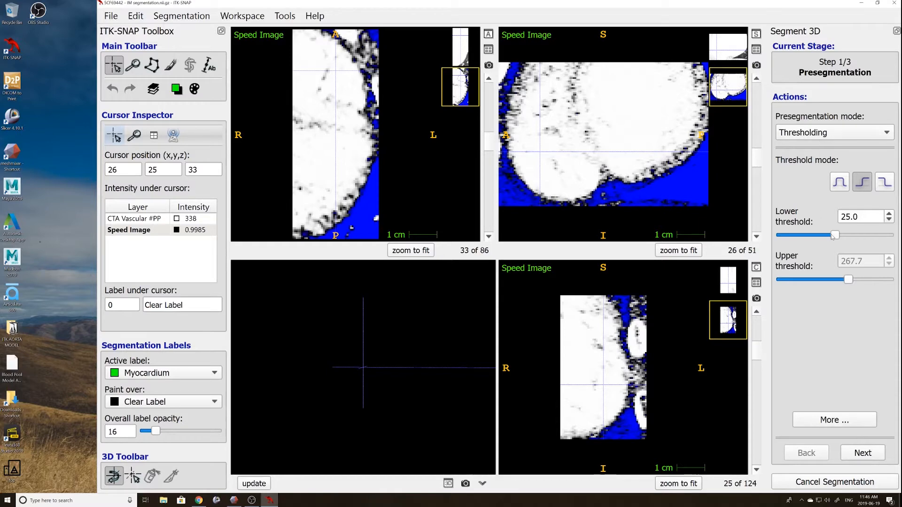
drag(832, 236, 836, 236)
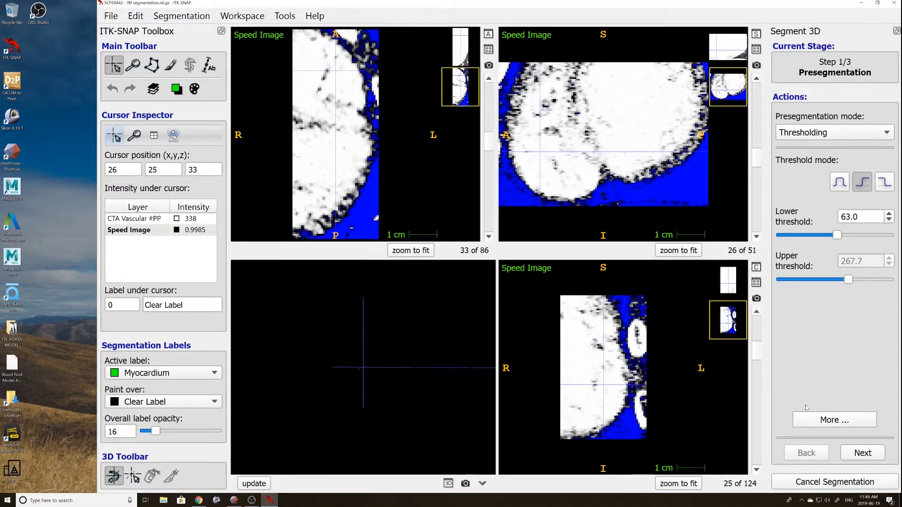
- Add a bubble of radius 3.80 at the cursor and run the contour evolution until it fills the region, then stop it
click(863, 453)
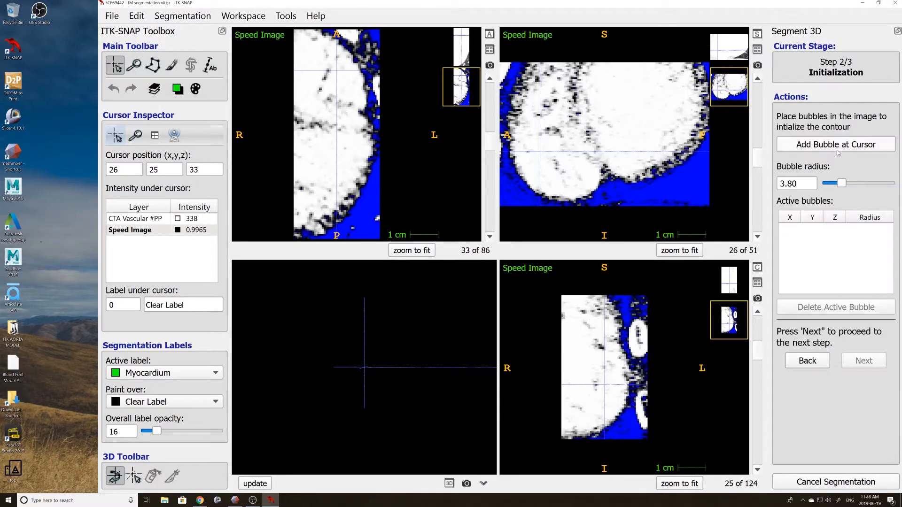
click(837, 147)
click(863, 360)
click(836, 212)
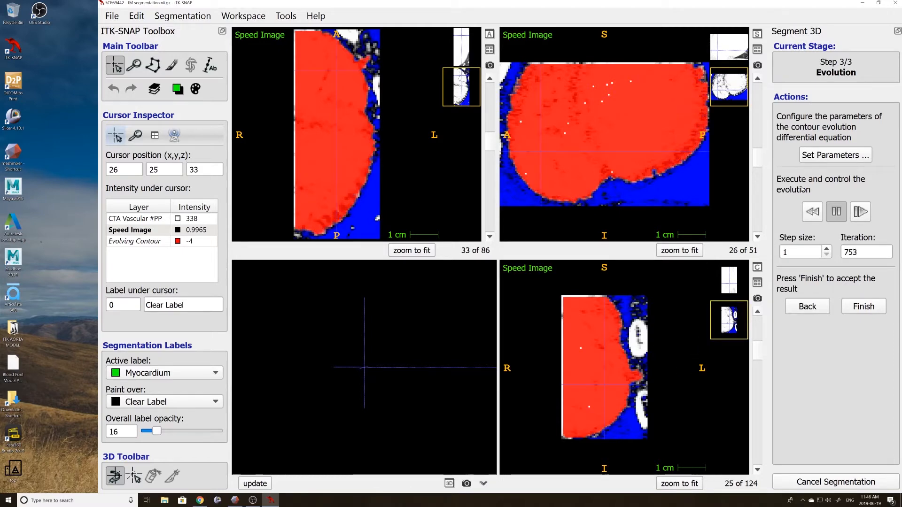
click(837, 211)
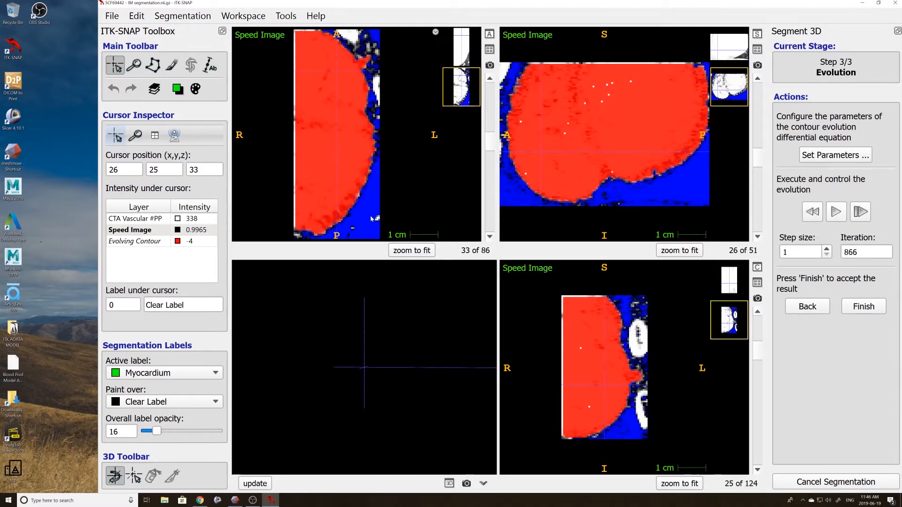
- Check the evolved contour through the upper axial slices and accept the segmentation
scroll(365, 149, up, 8)
scroll(367, 151, up, 20)
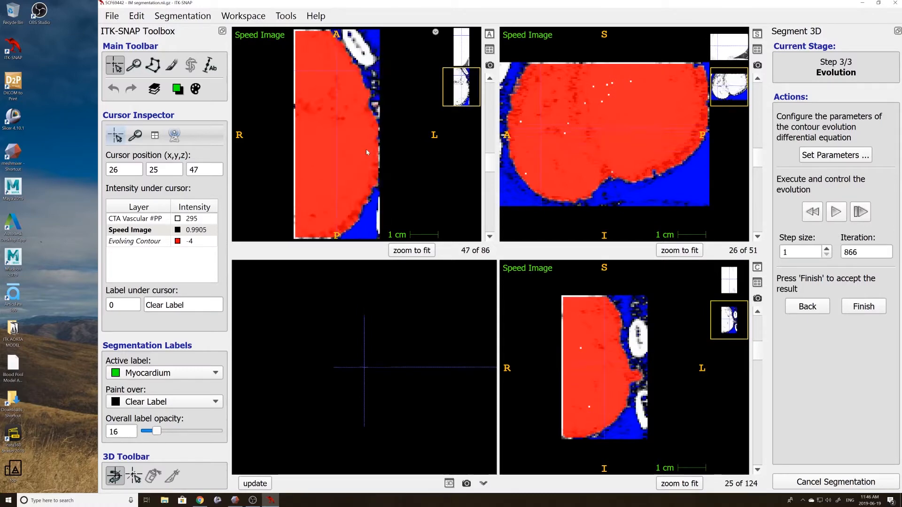
scroll(368, 152, up, 20)
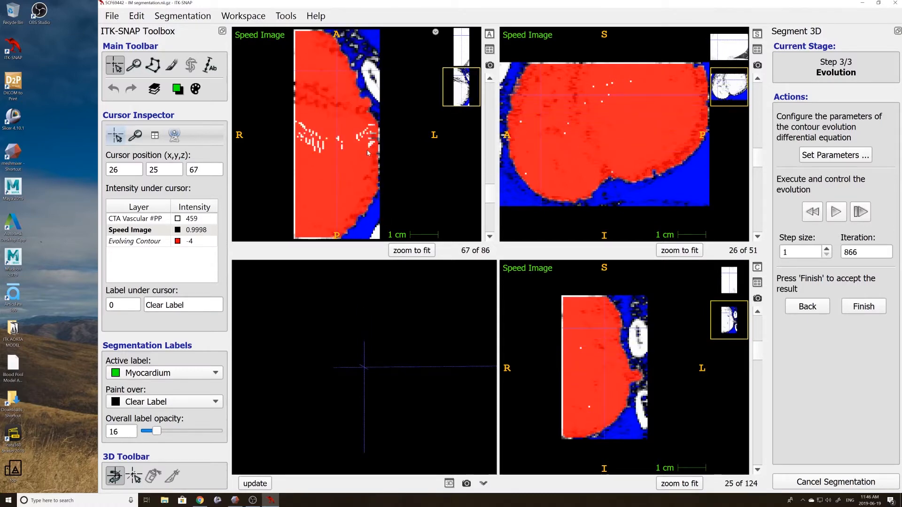
scroll(367, 153, down, 11)
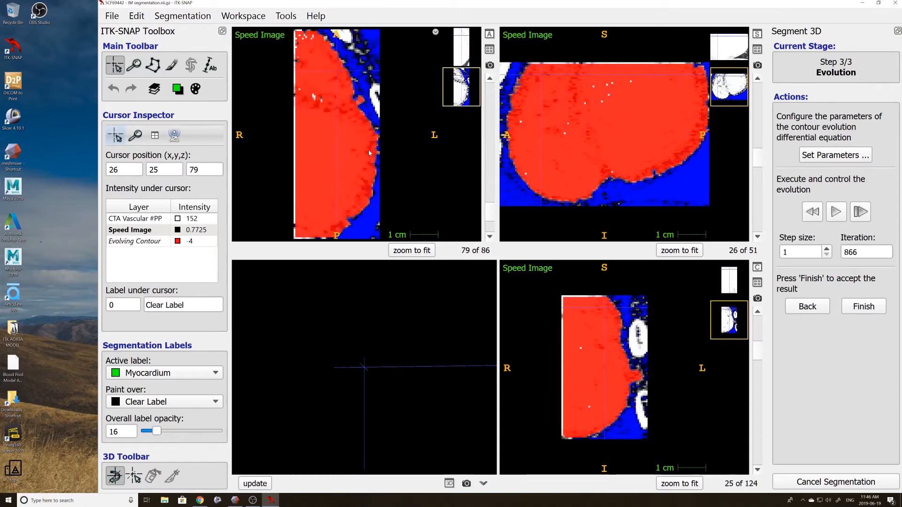
click(862, 307)
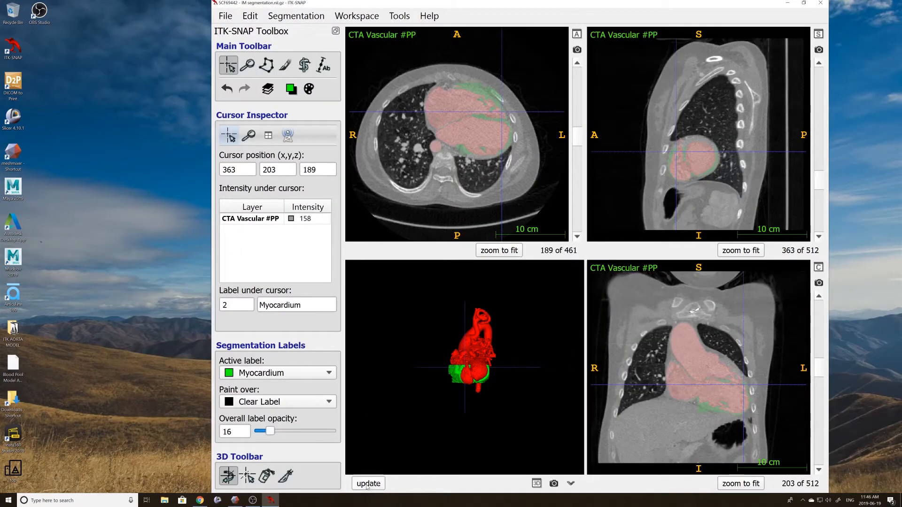
- Examine the myocardium coverage around the ventricles on the 3D model and in the axial slices
scroll(483, 436, up, 7)
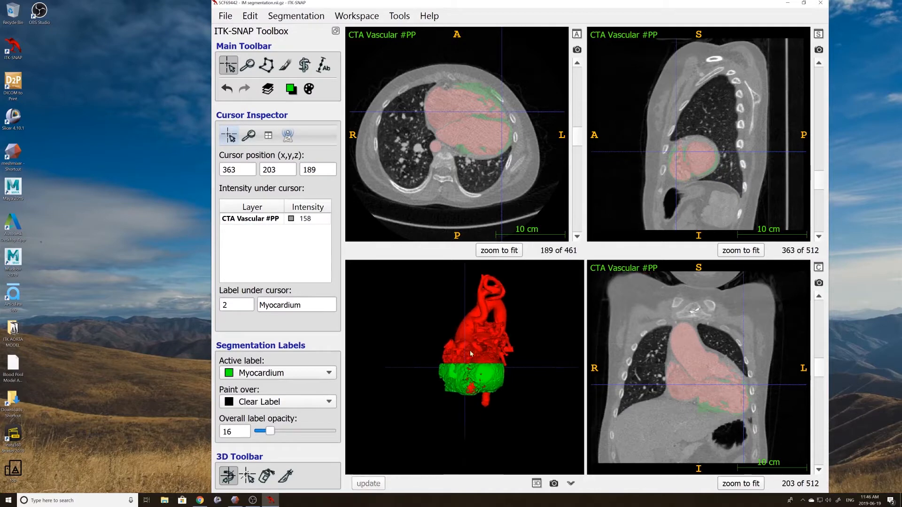
drag(495, 416, 488, 398)
right_drag(511, 161, 511, 153)
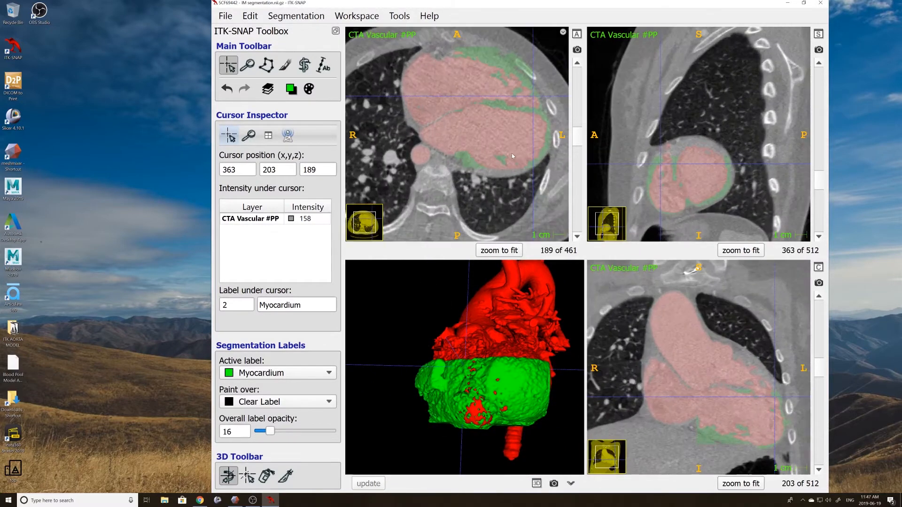
middle_drag(533, 112, 468, 132)
scroll(469, 133, up, 3)
scroll(470, 135, down, 18)
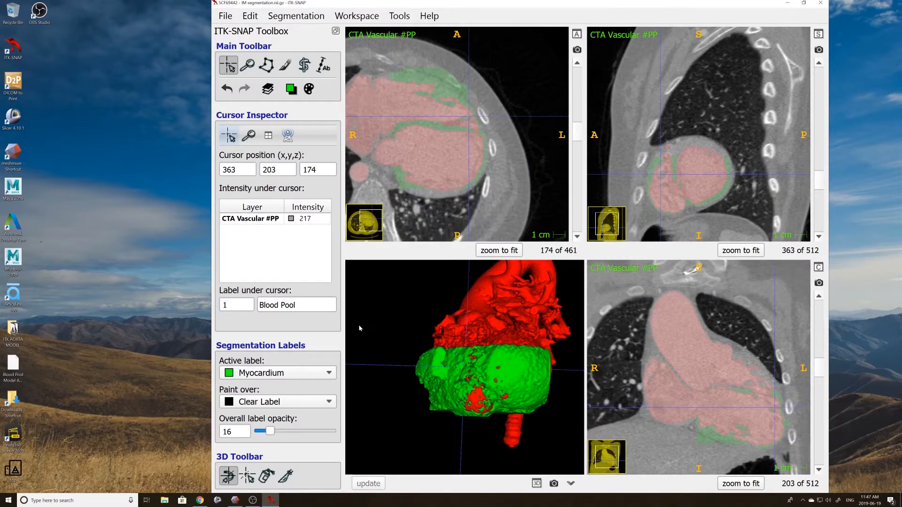
- Locate the uncovered red patch near the apex from the 3D model with the 3D crosshair and magnify it in the slice views
click(244, 479)
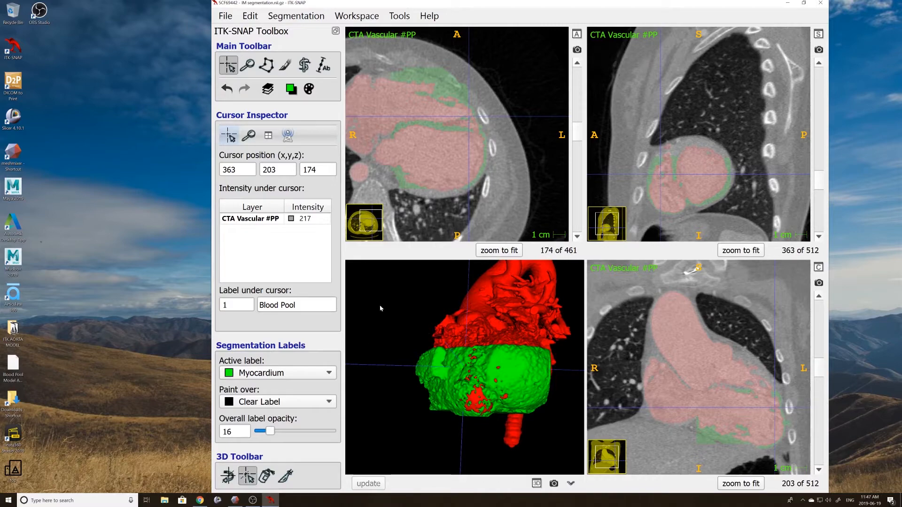
click(476, 403)
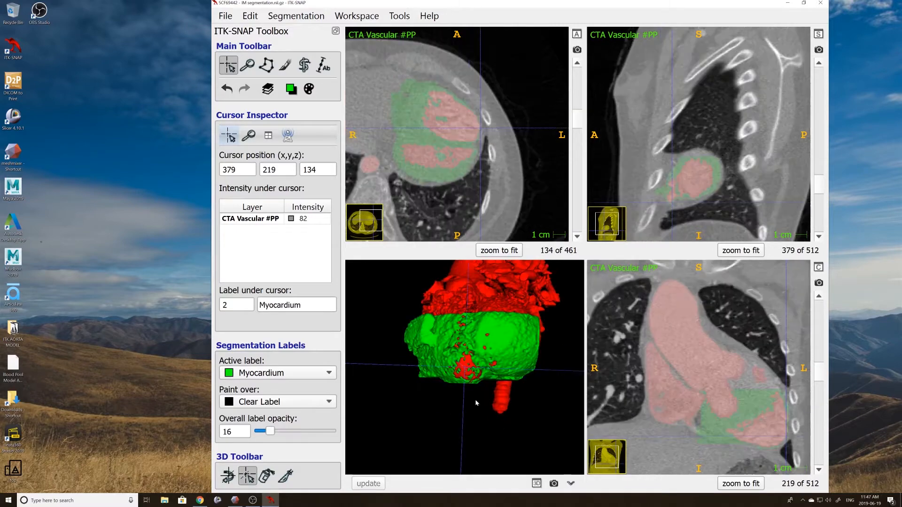
right_drag(491, 148, 490, 139)
middle_drag(490, 139, 456, 138)
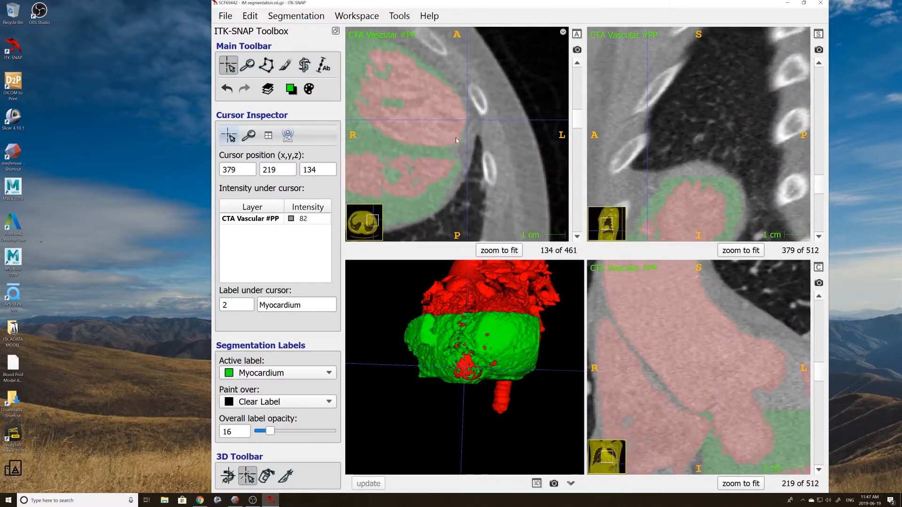
- Shrink the active contour ROI around the uncovered apex wall to position 356, 201, 115 and size 33 × 65 × 36
click(305, 65)
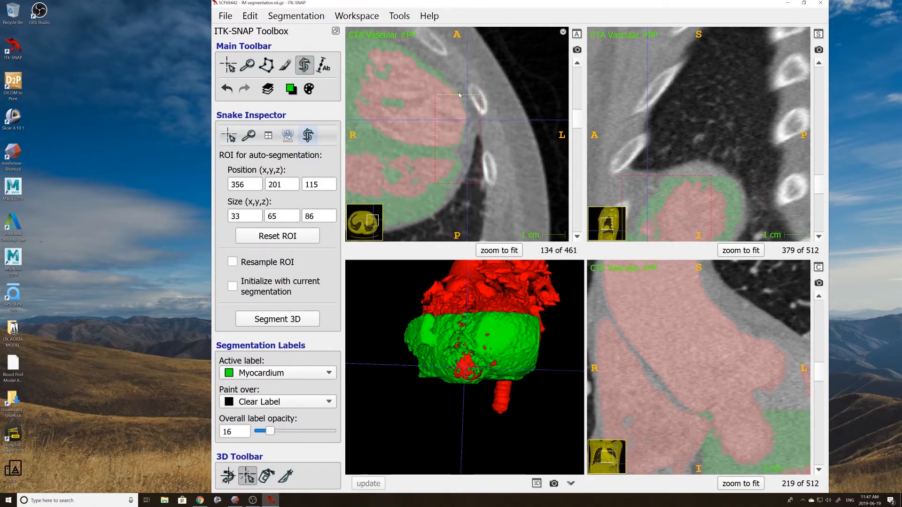
right_drag(695, 145, 691, 194)
middle_drag(691, 195, 677, 161)
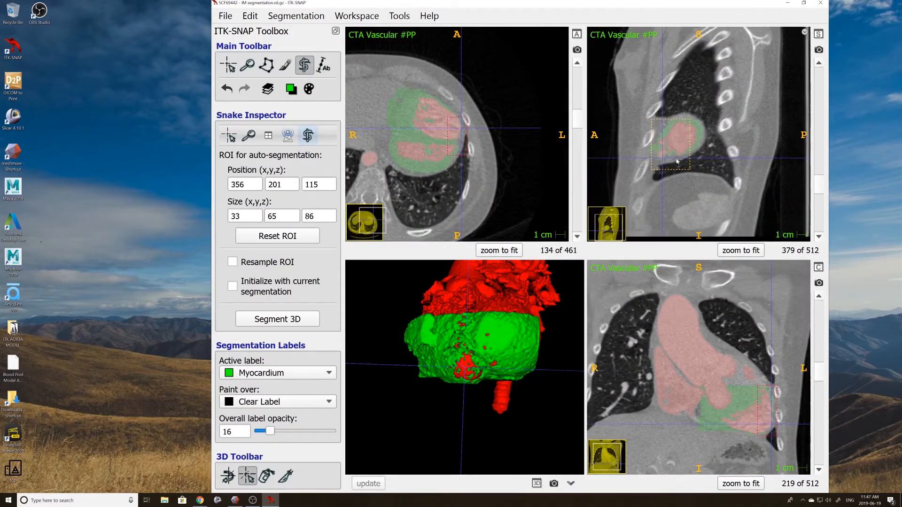
right_drag(791, 405, 756, 380)
middle_drag(746, 394, 695, 356)
drag(700, 279, 700, 379)
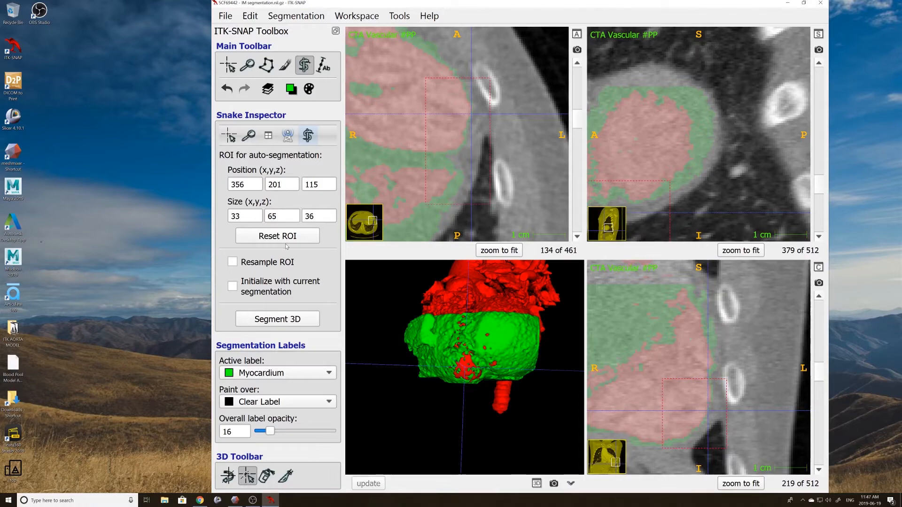
- Presegment the apex ROI with a lower threshold of -101 and add a contour bubble of radius 2.40 at 21, 34, 20
click(302, 323)
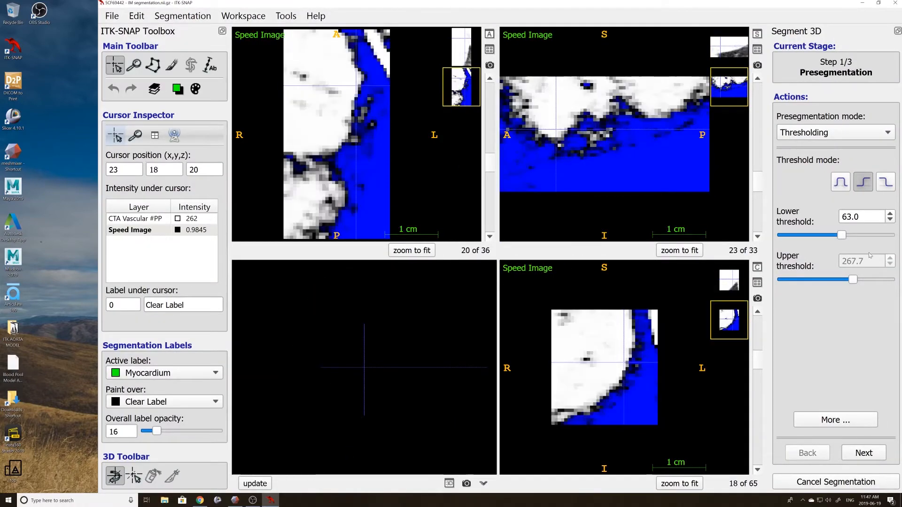
drag(842, 235, 832, 235)
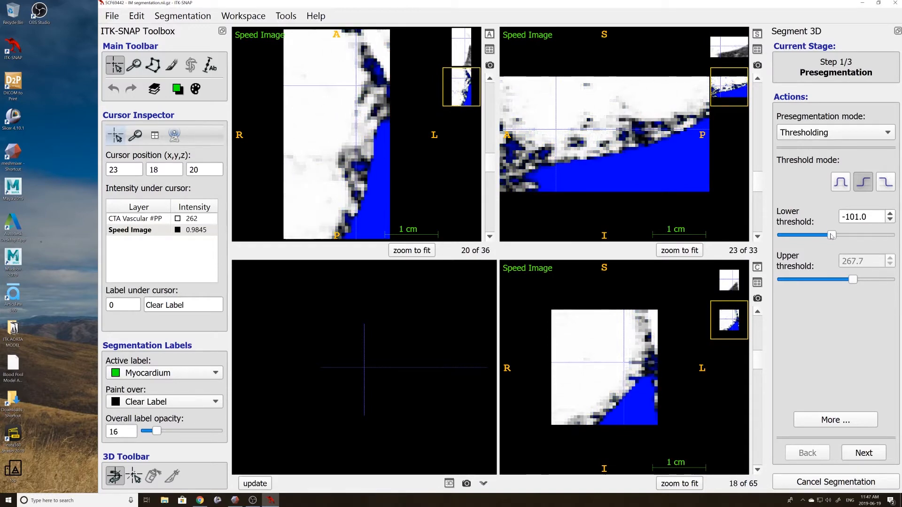
click(350, 137)
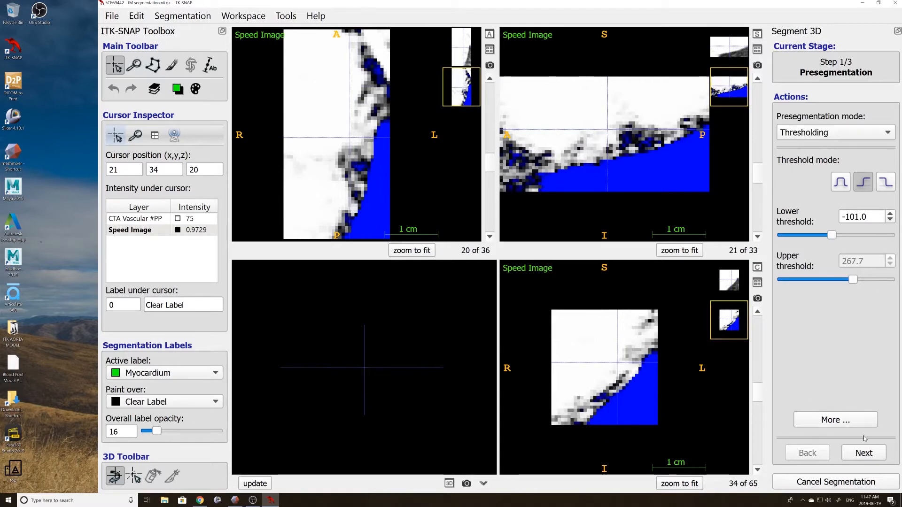
click(864, 453)
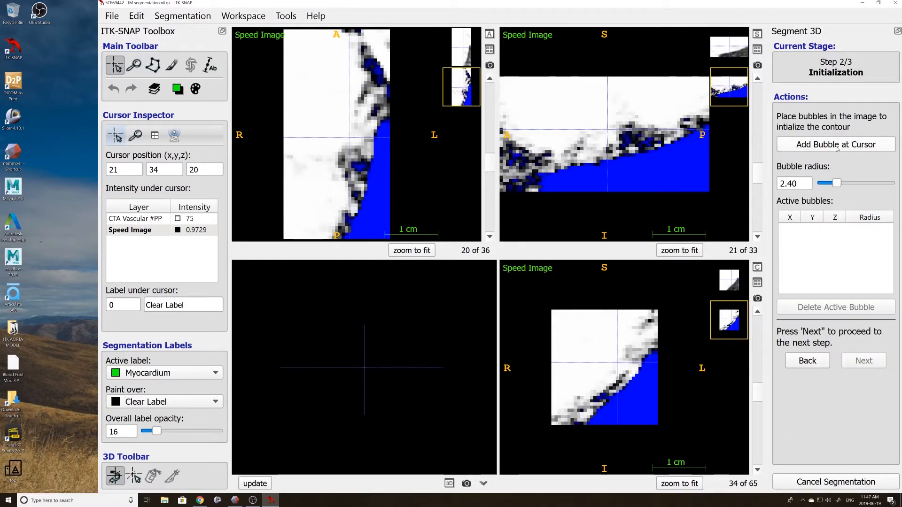
click(837, 147)
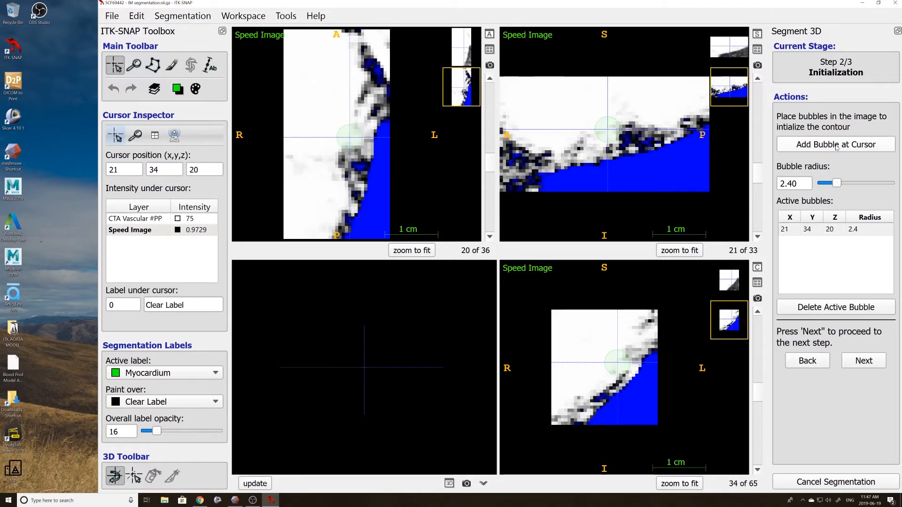
click(871, 361)
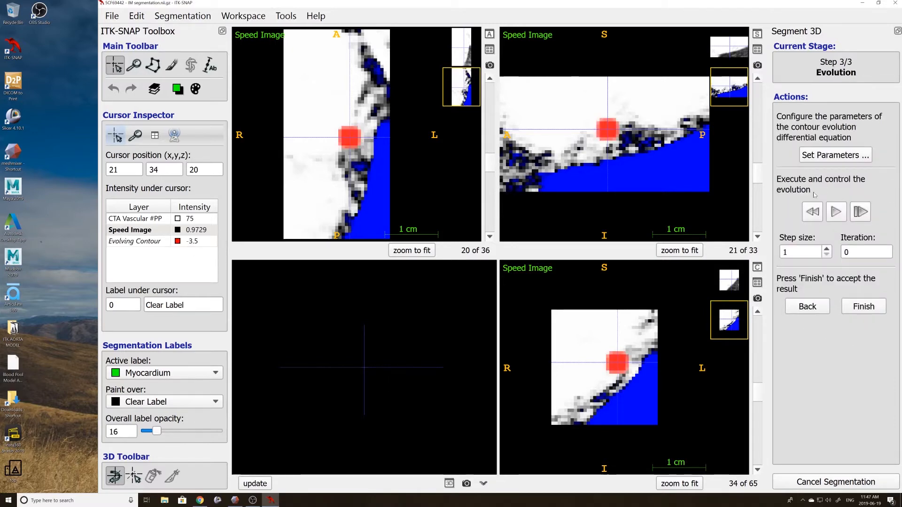
- Evolve the contour to about iteration 593 while checking the axial slices, and accept the segmentation
click(836, 212)
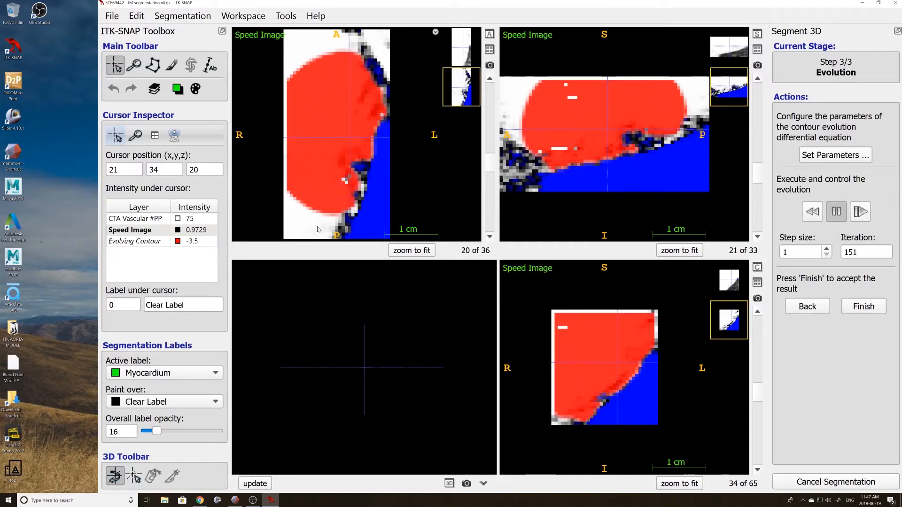
scroll(395, 162, up, 10)
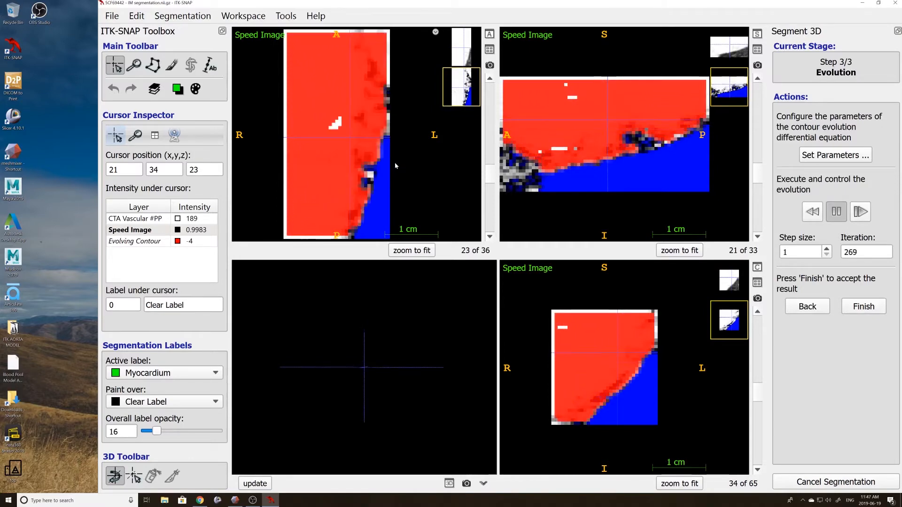
scroll(393, 163, up, 6)
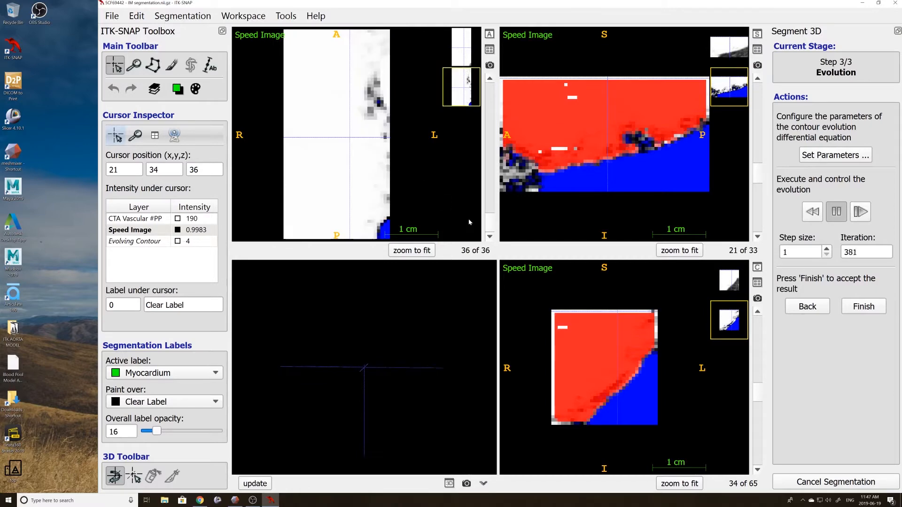
drag(489, 215, 484, 96)
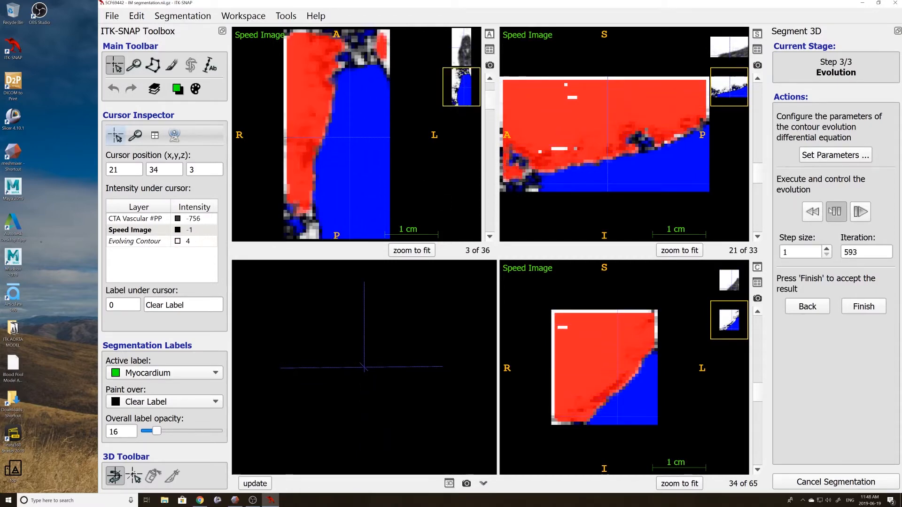
click(836, 211)
click(861, 306)
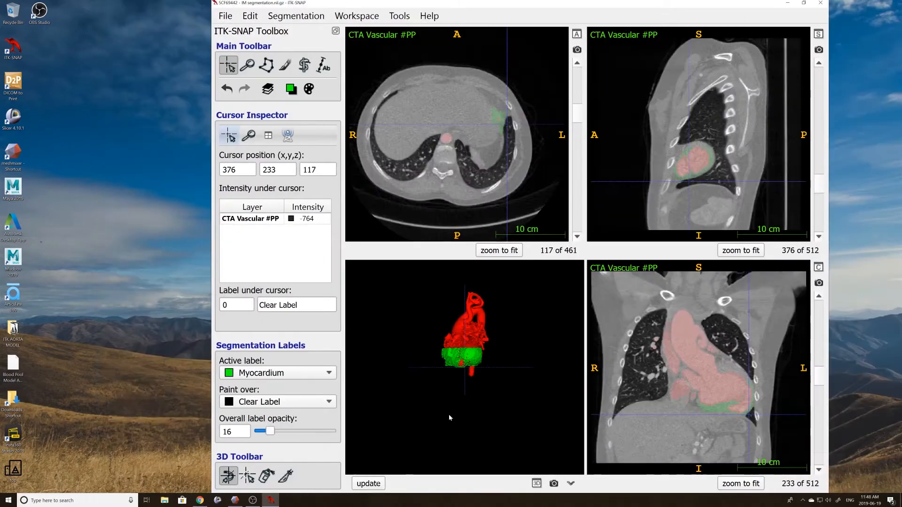
- Update the 3D model and examine the myocardium coverage around the apex in 3D and through axial slices 117 to 170
click(368, 484)
scroll(483, 369, up, 6)
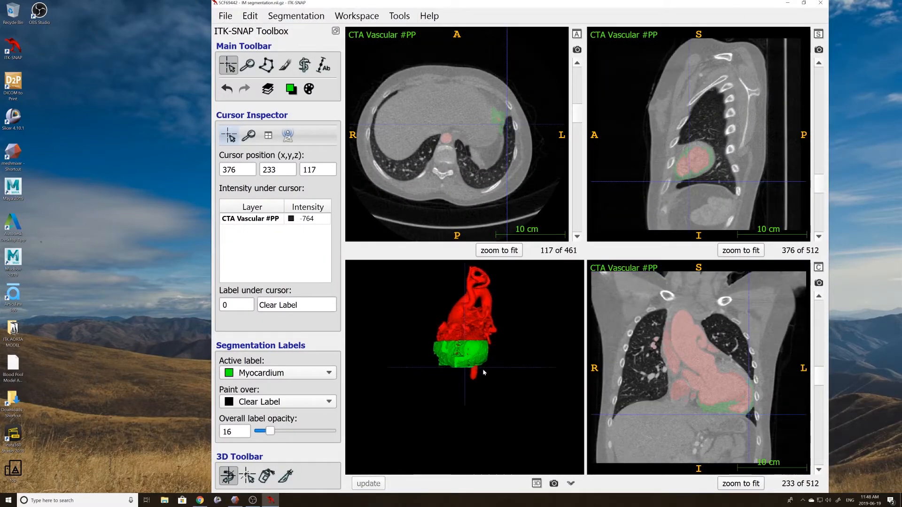
drag(490, 351, 465, 362)
right_drag(519, 205, 532, 138)
middle_drag(533, 138, 478, 158)
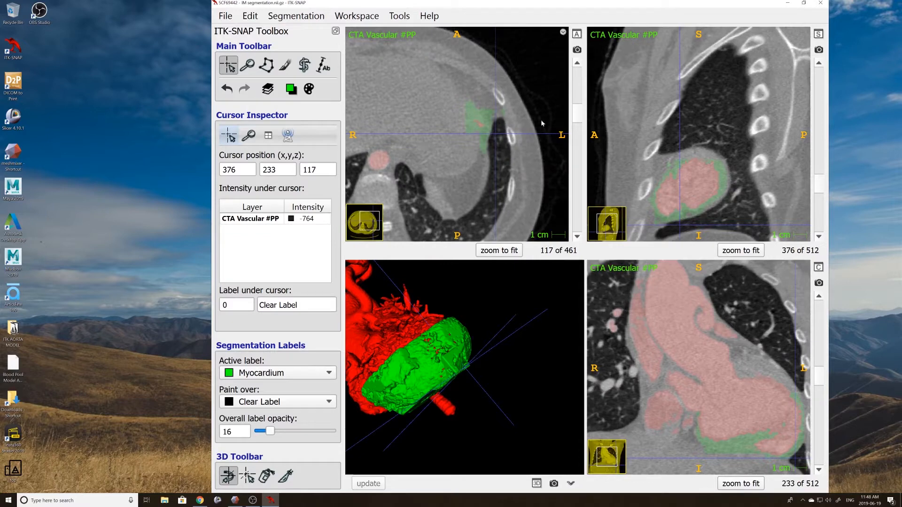
scroll(507, 127, up, 11)
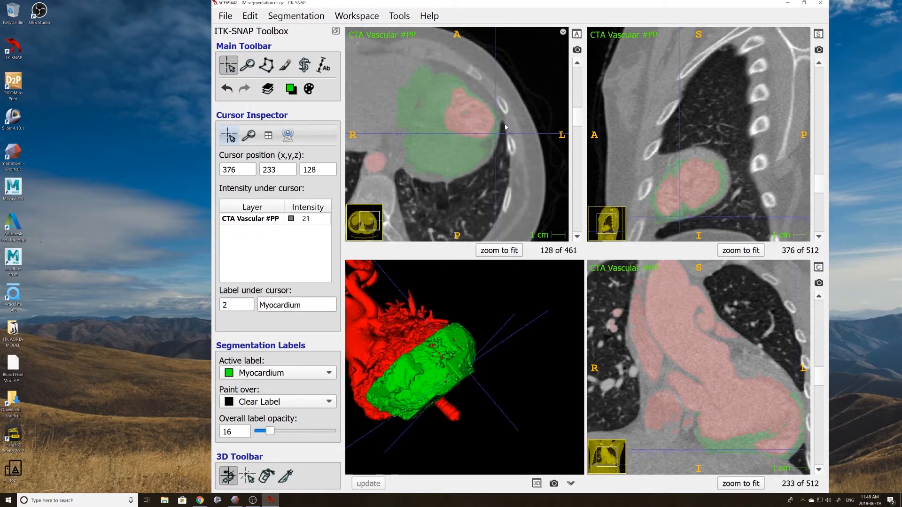
scroll(506, 127, up, 16)
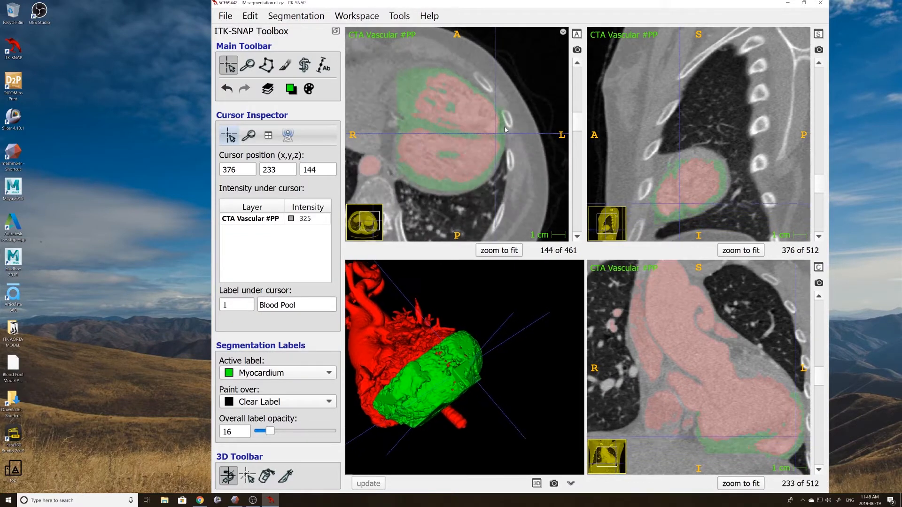
scroll(507, 132, up, 5)
scroll(508, 136, up, 13)
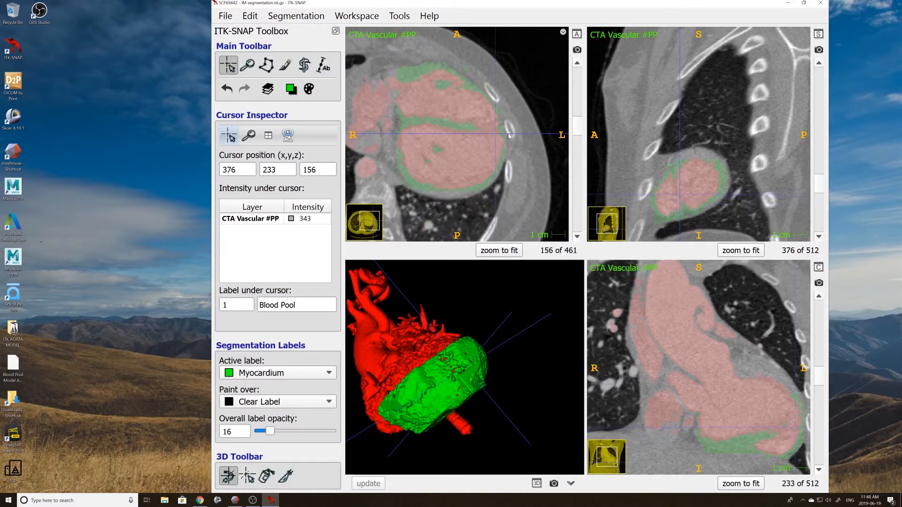
scroll(508, 136, up, 8)
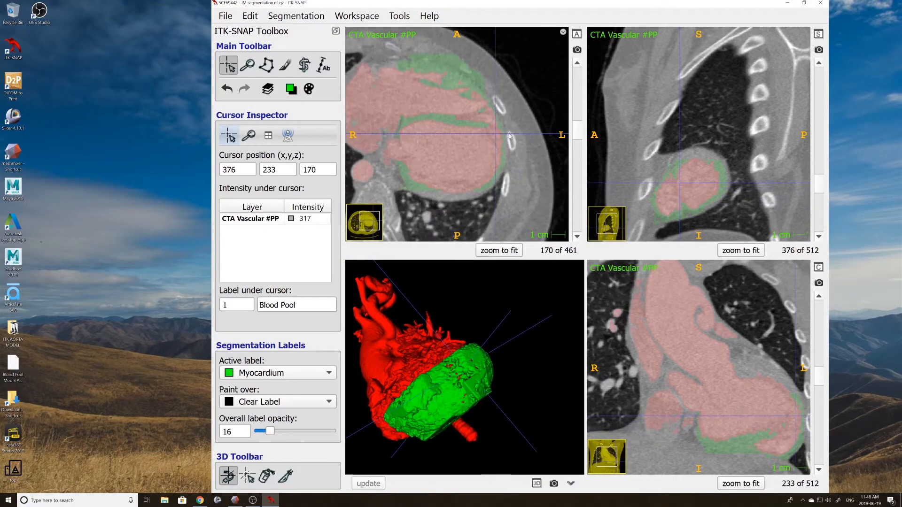
scroll(510, 136, down, 15)
scroll(510, 136, down, 4)
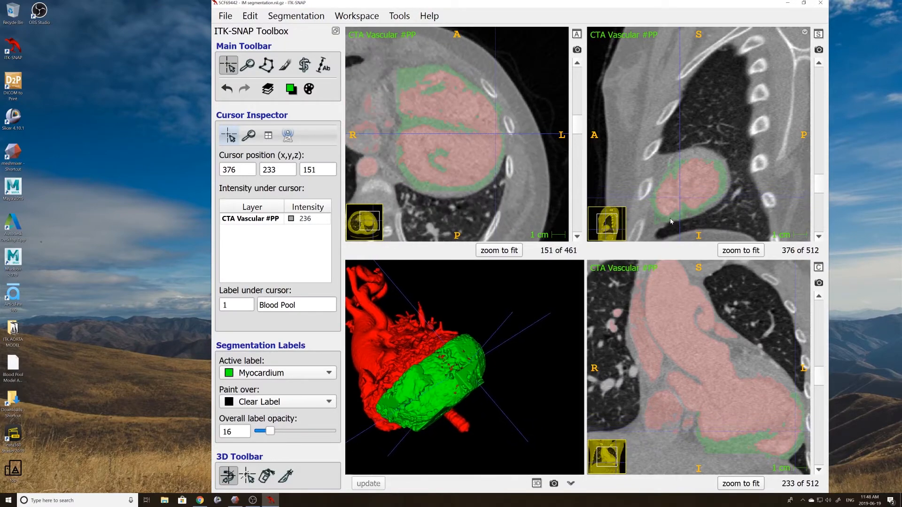
- Locate the myocardium edge below the apex in the sagittal view and set up a round 3D paintbrush painting Clear Label over Myocardium
right_drag(671, 220, 651, 164)
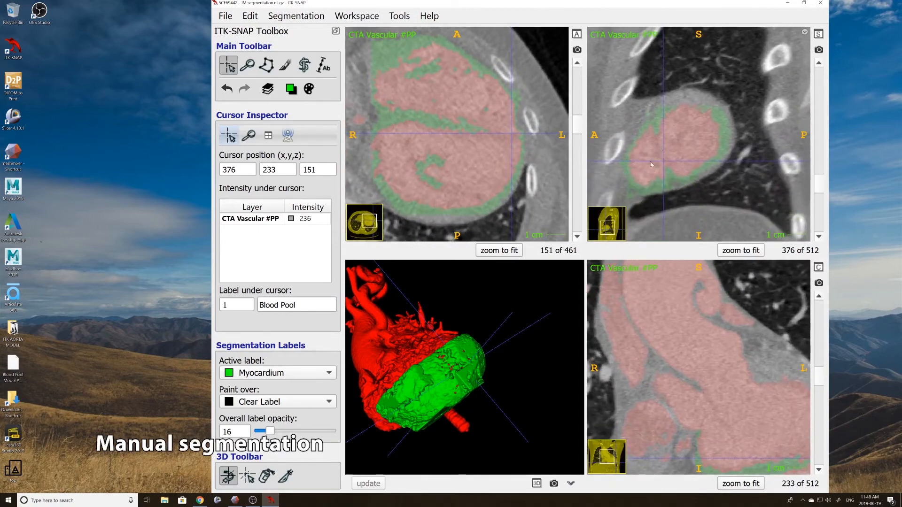
click(632, 190)
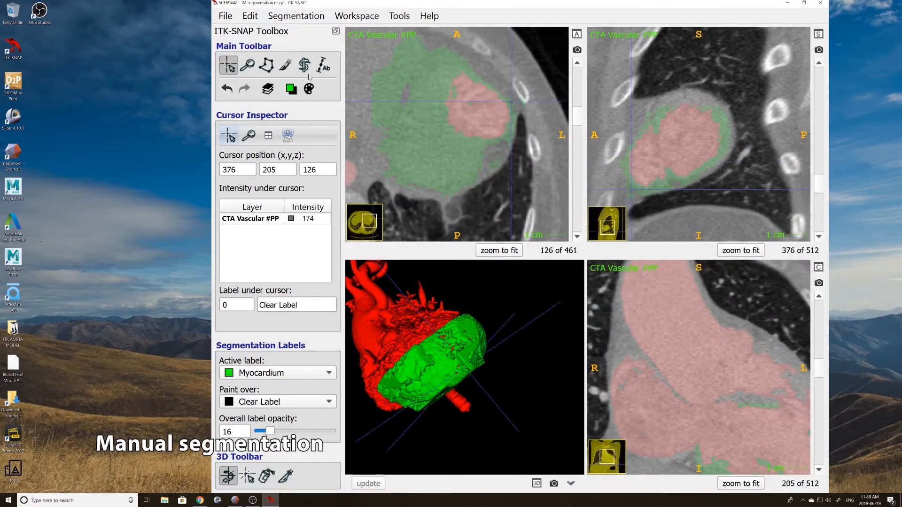
click(286, 65)
click(291, 89)
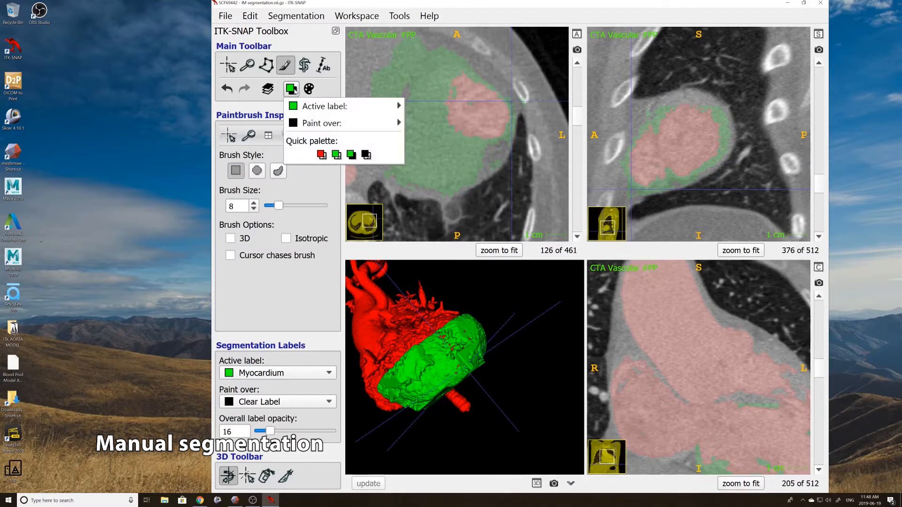
mouse_move(347, 106)
click(437, 105)
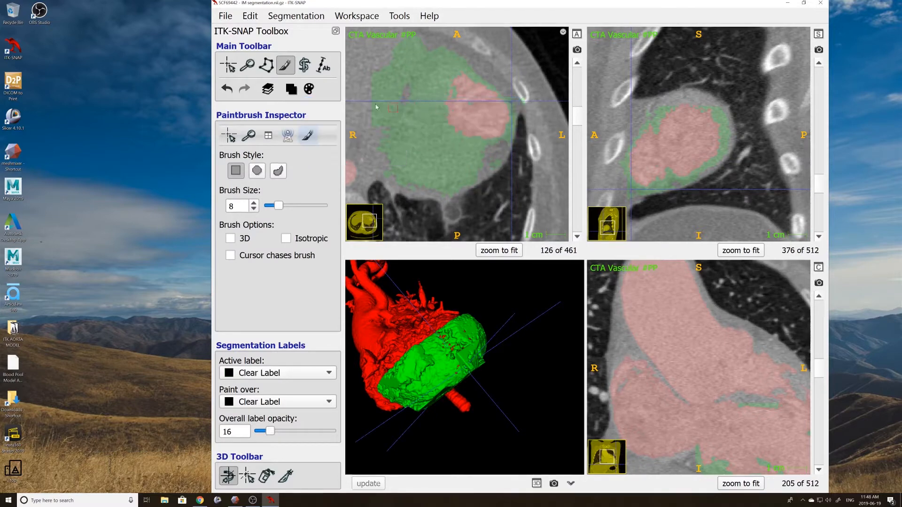
click(291, 89)
mouse_move(337, 130)
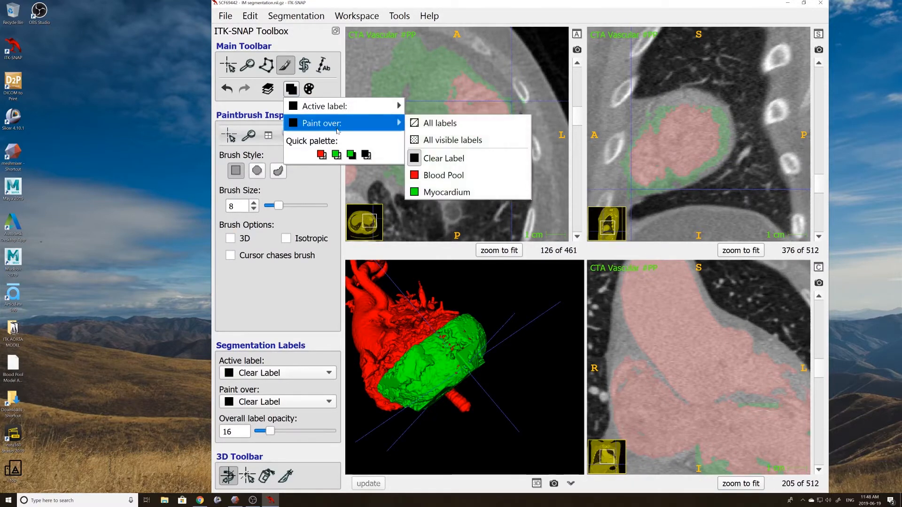
click(446, 192)
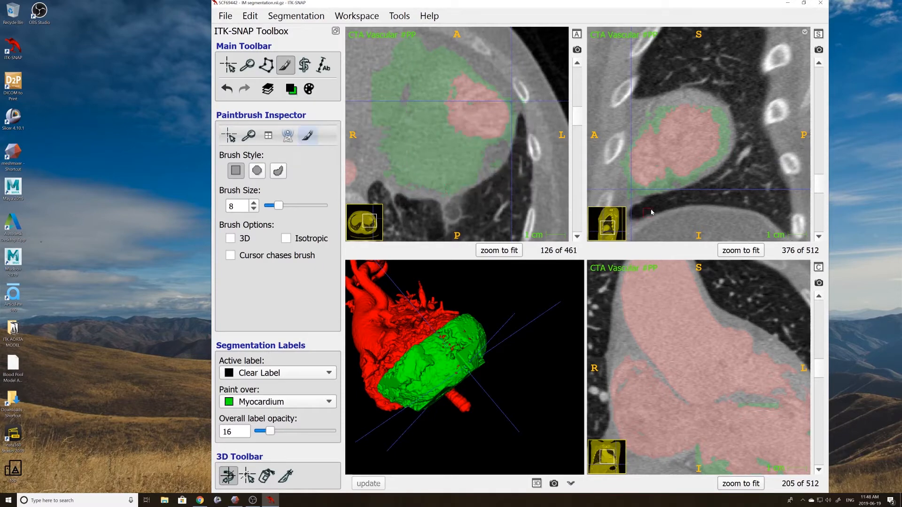
click(261, 172)
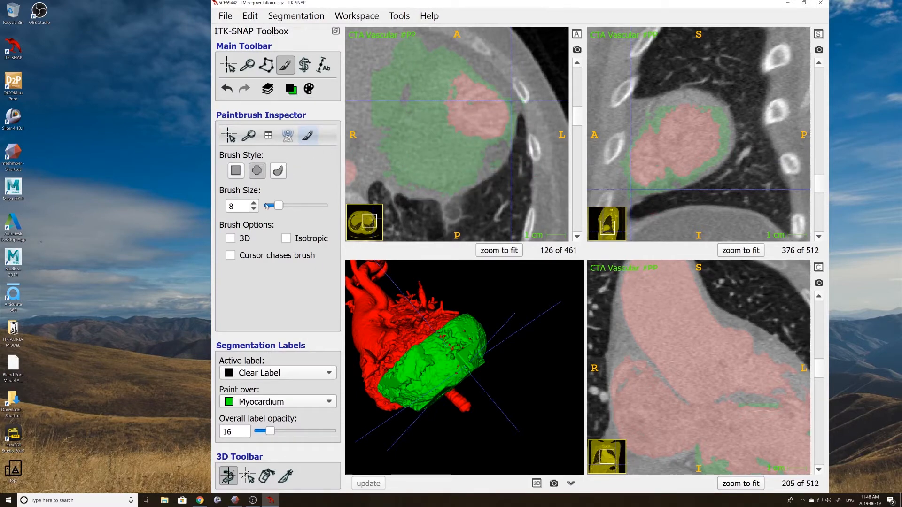
click(231, 239)
- Using a size 8 round 3D brush, erase the excess myocardium below the apex on sagittal slices 376 down to 358
click(229, 66)
right_drag(676, 212, 672, 187)
middle_drag(673, 187, 798, 97)
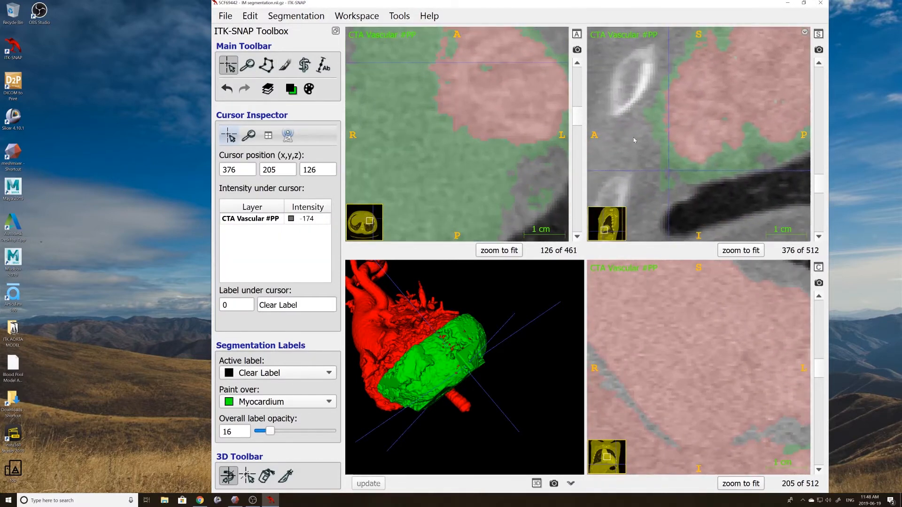
click(285, 66)
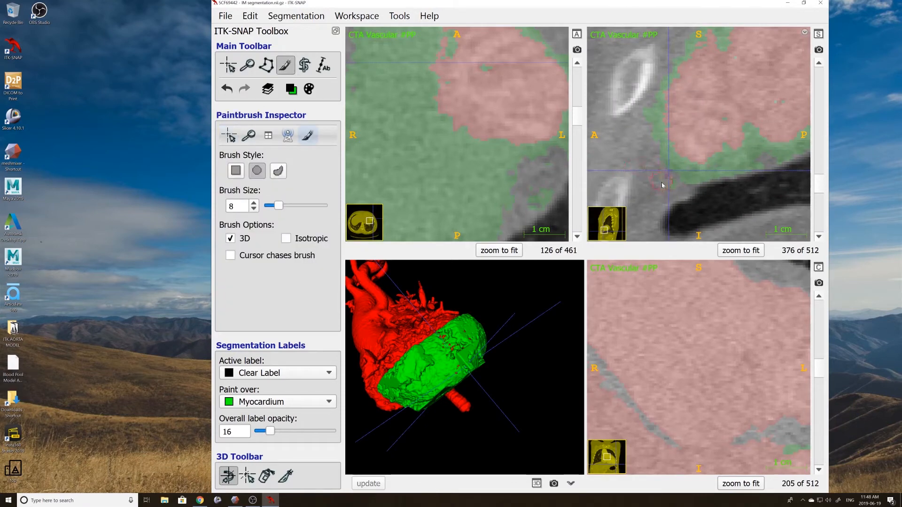
scroll(670, 204, down, 6)
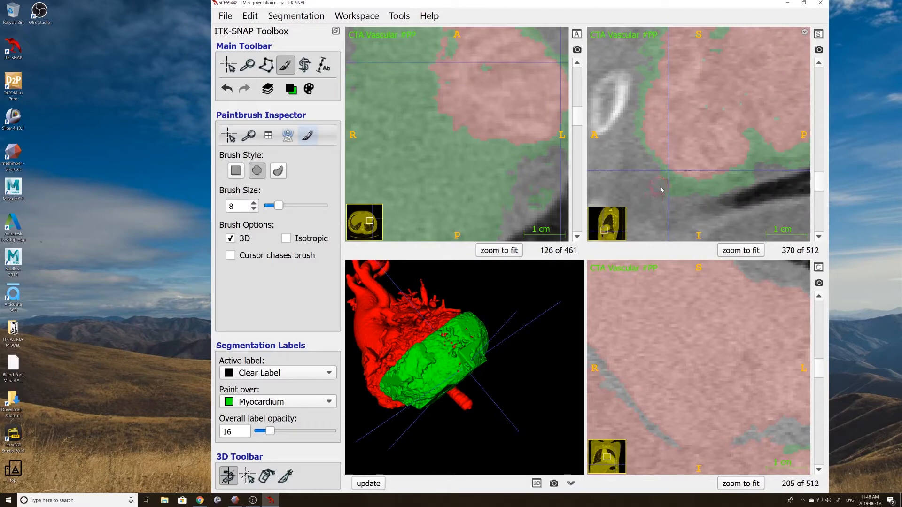
scroll(663, 198, down, 4)
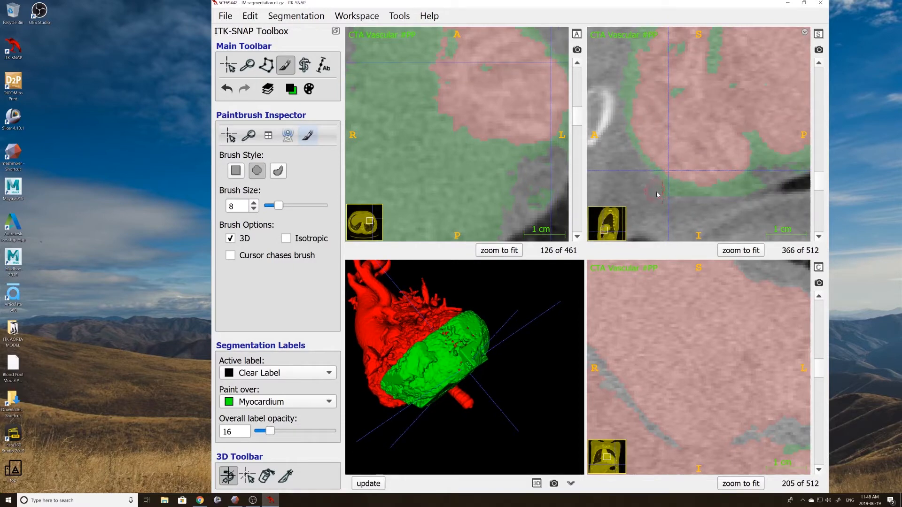
scroll(668, 208, down, 4)
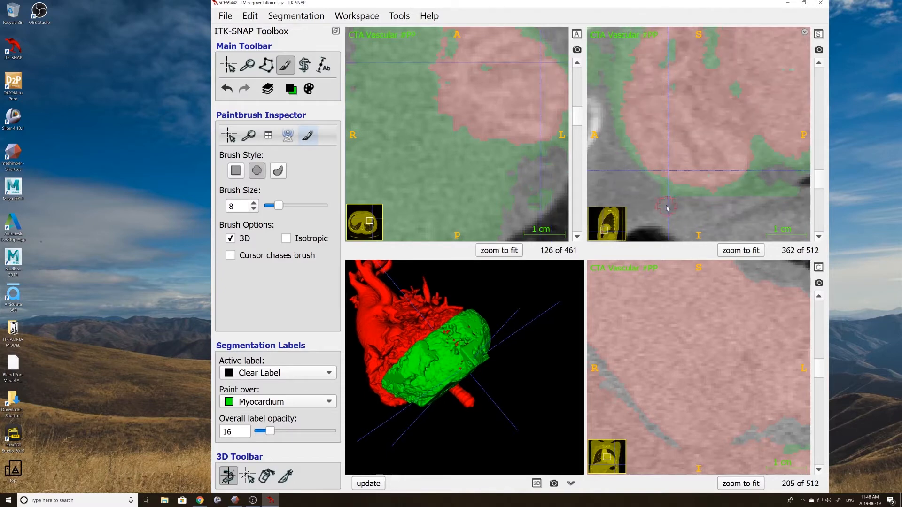
scroll(668, 209, down, 1)
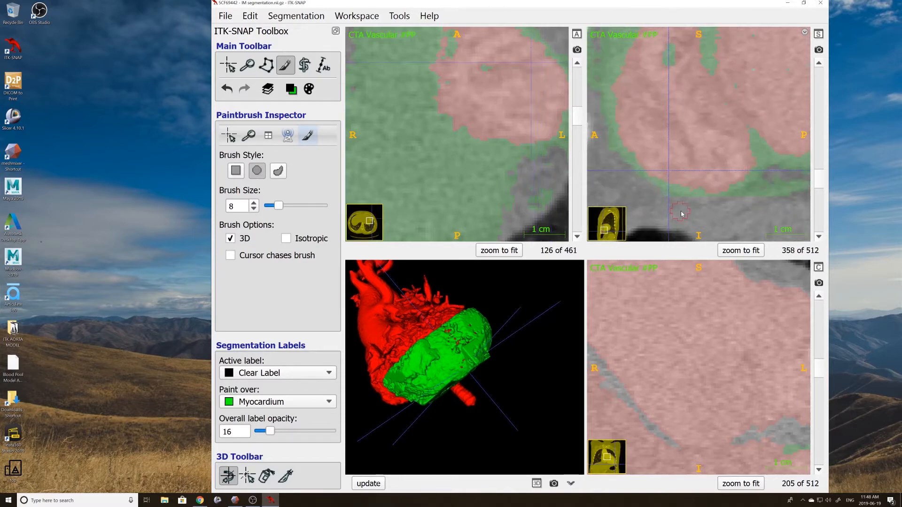
- Recheck sagittal slices 372 to 355 for leftover myocardium label below the apex, erase it, and update the 3D model
scroll(665, 207, up, 7)
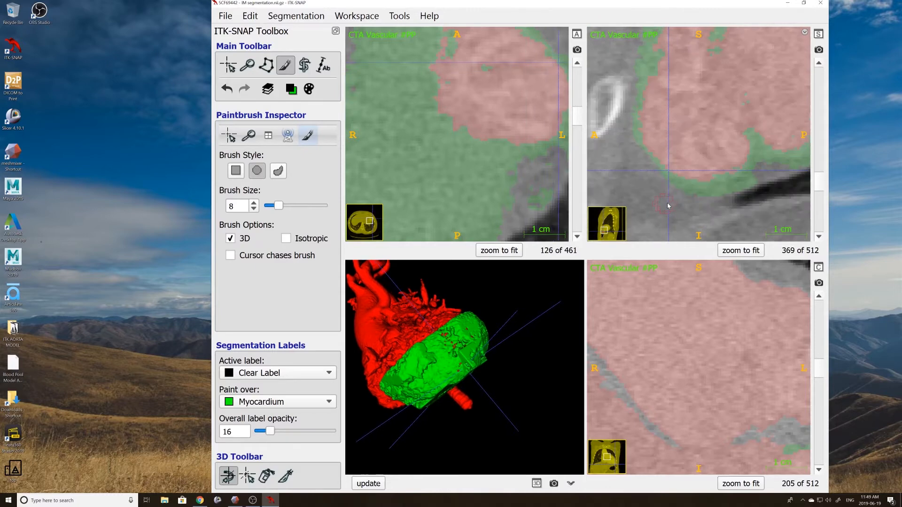
scroll(669, 206, down, 2)
scroll(670, 206, up, 6)
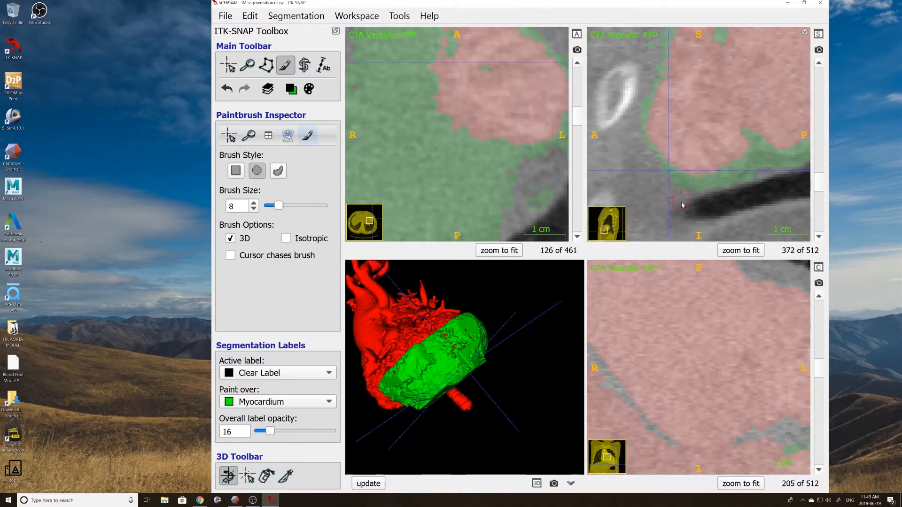
scroll(677, 204, down, 9)
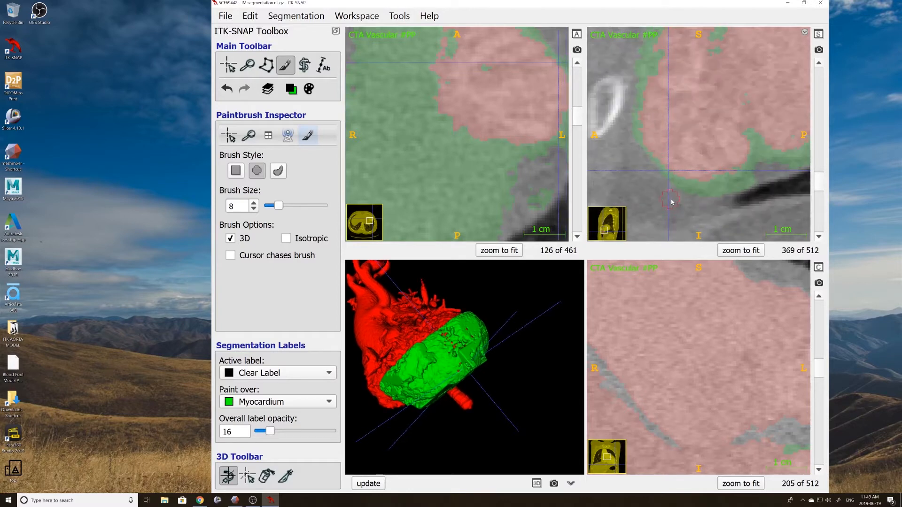
scroll(680, 210, down, 8)
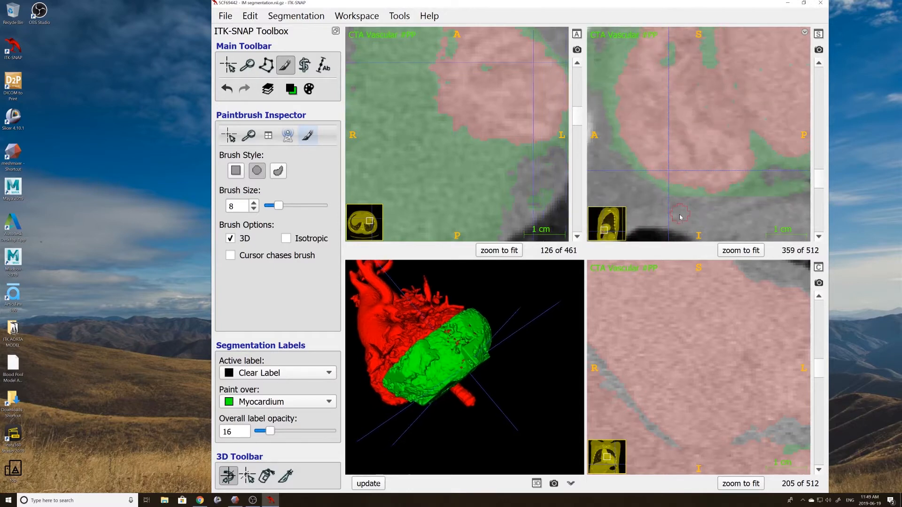
click(381, 484)
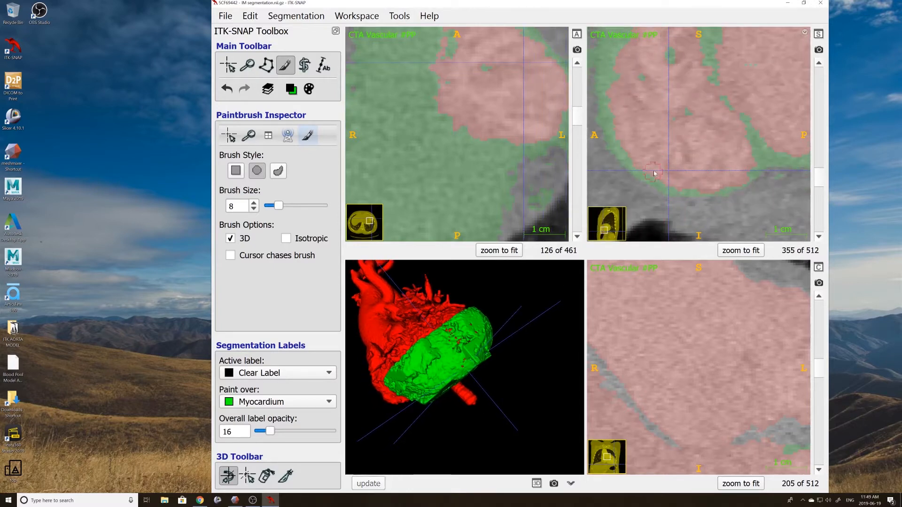
- Erase the myocardium label that leaked around the anterior rib on sagittal slices 355 to 346
middle_drag(654, 173, 707, 202)
middle_drag(620, 96, 649, 165)
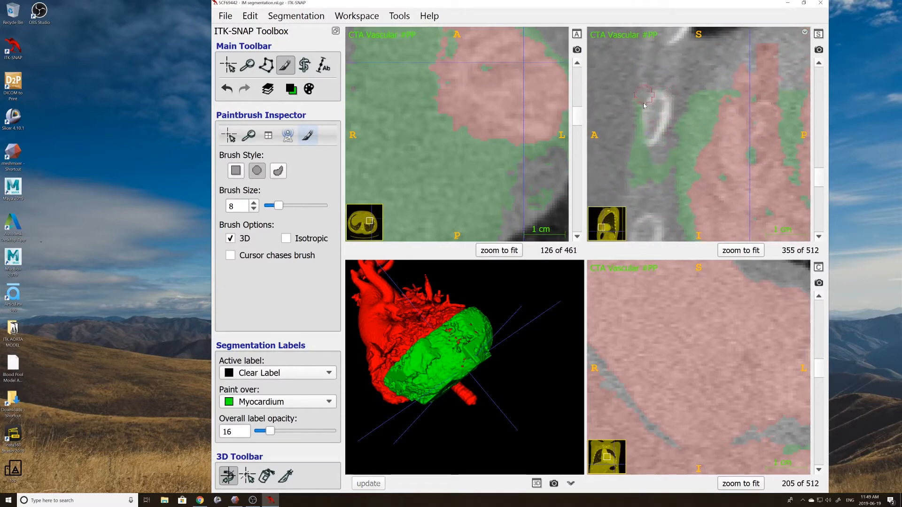
drag(630, 159, 663, 177)
scroll(658, 184, down, 4)
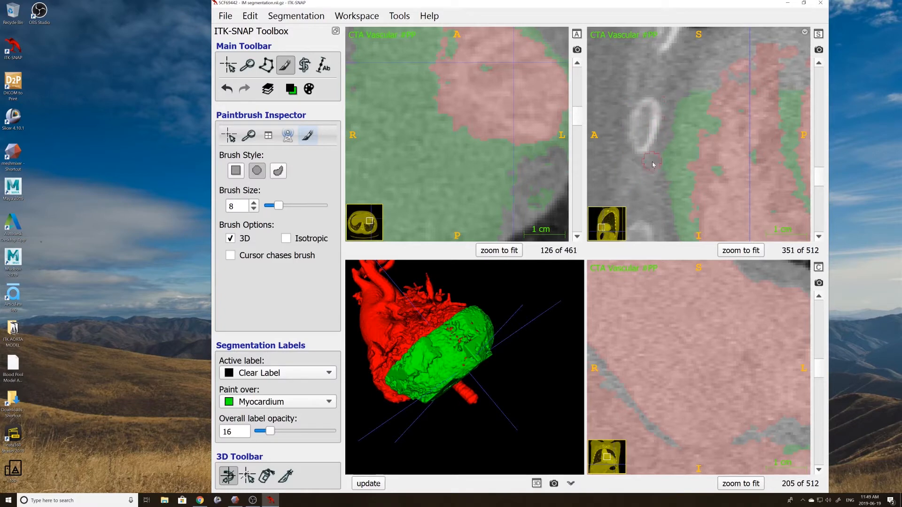
scroll(643, 152, down, 2)
scroll(641, 99, down, 2)
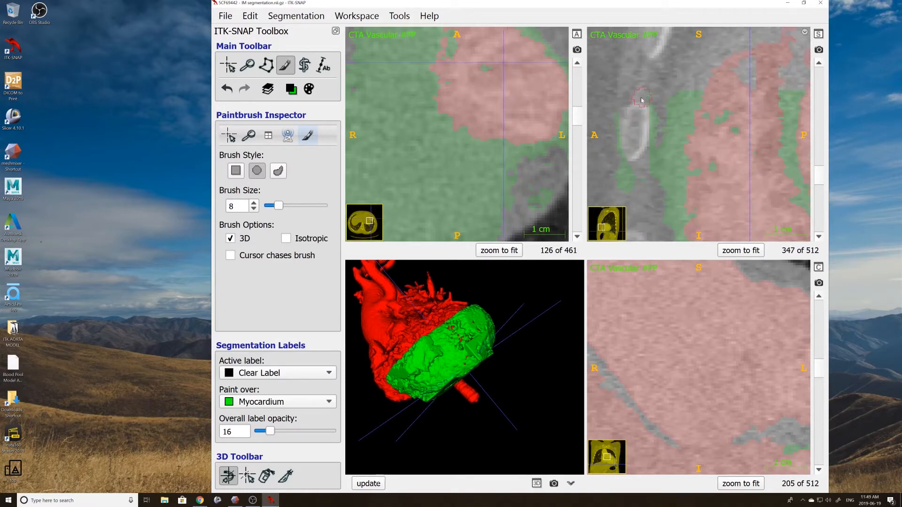
scroll(632, 132, down, 2)
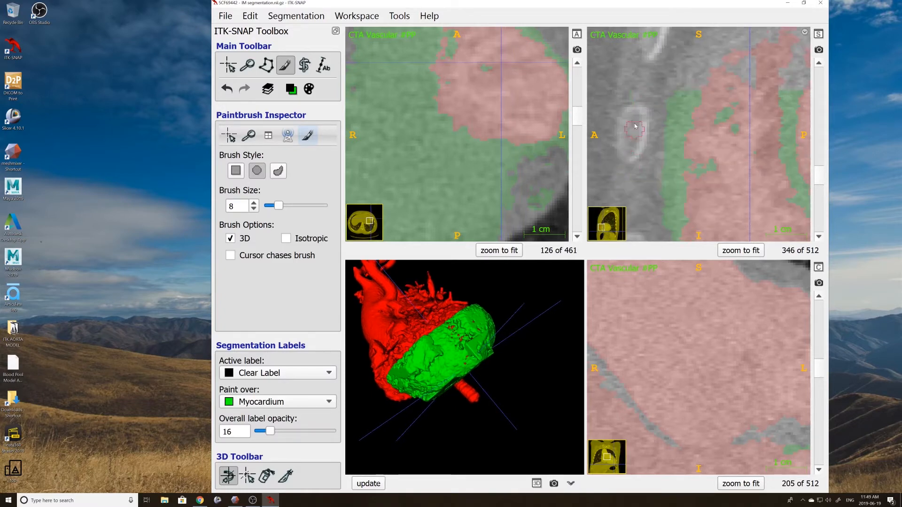
- Clear stray myocardium label from the chest wall anterior to the heart on sagittal slices 344 to 333
scroll(645, 150, down, 1)
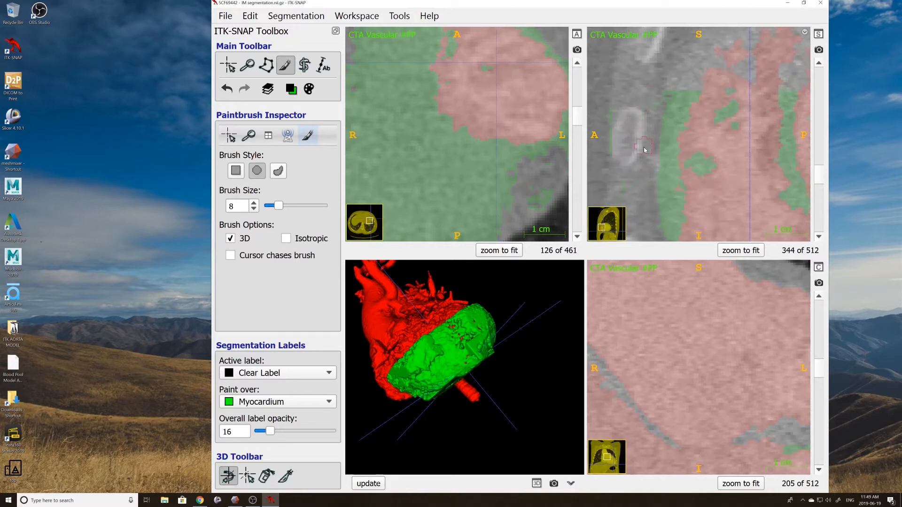
scroll(632, 145, down, 2)
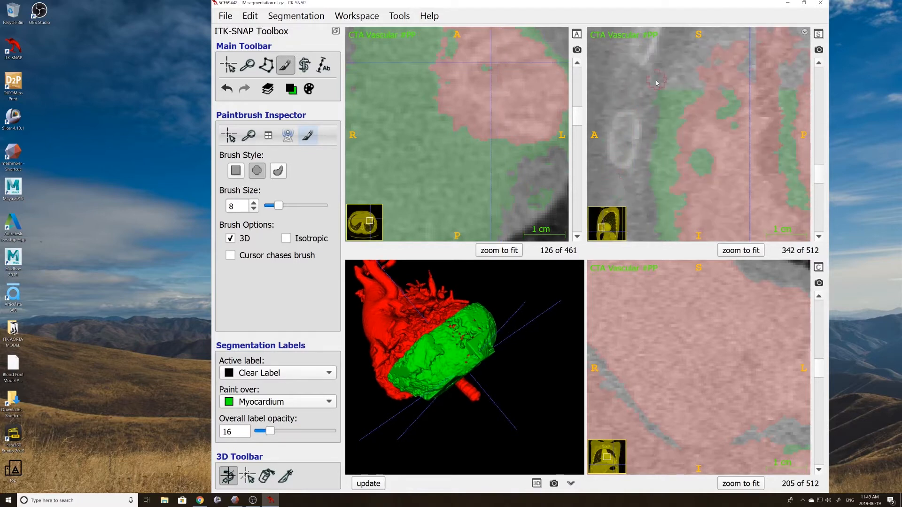
scroll(625, 150, down, 2)
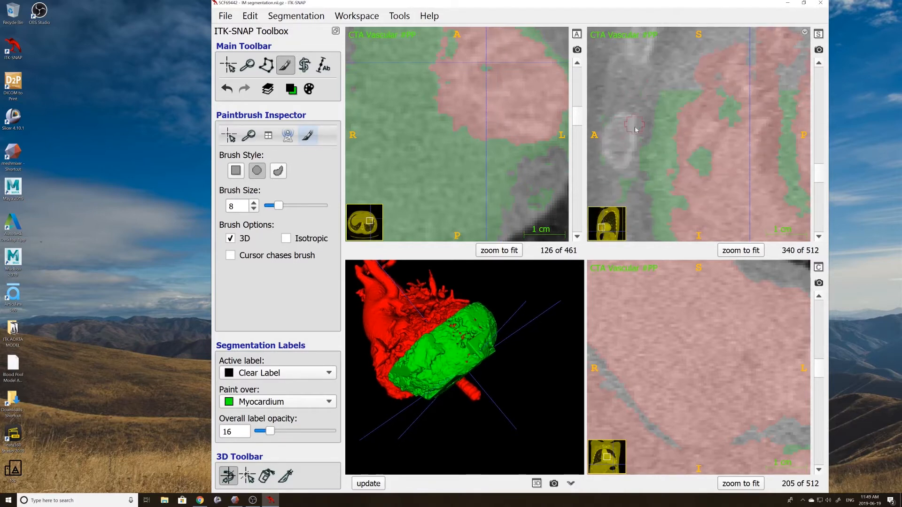
scroll(615, 118, down, 3)
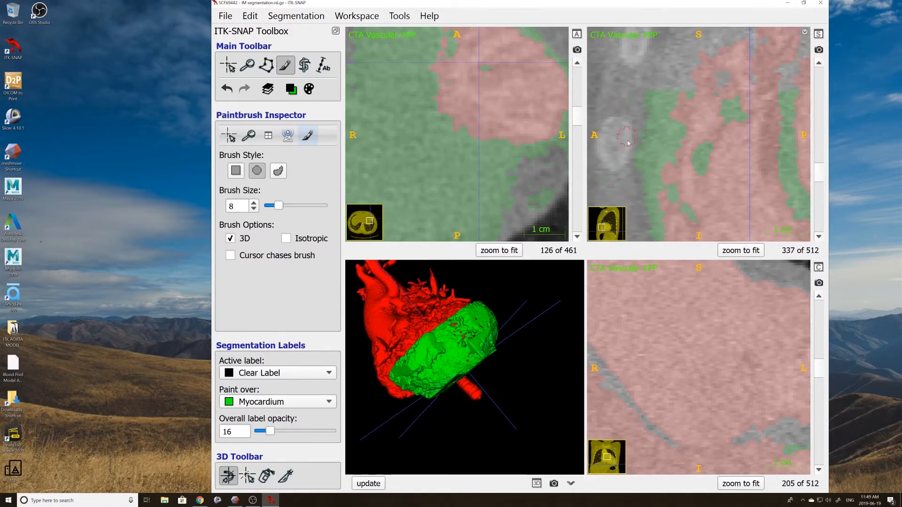
scroll(628, 142, down, 2)
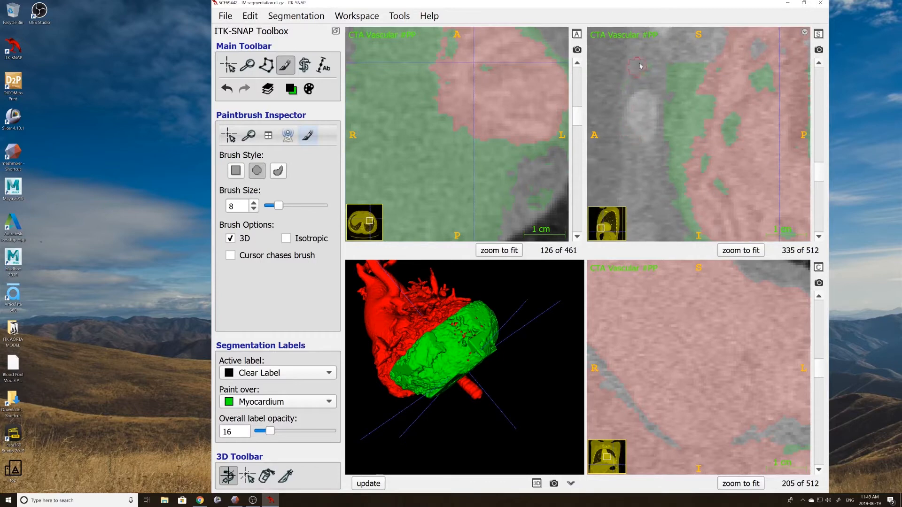
scroll(640, 106, down, 2)
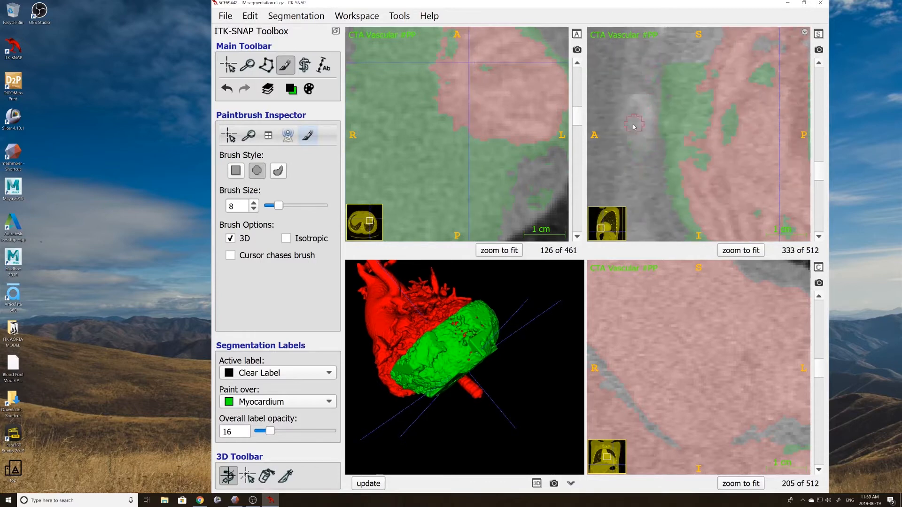
- Trim the excess myocardium along the anterior heart border through sagittal slices 332 to 322
scroll(629, 148, down, 1)
scroll(620, 134, down, 3)
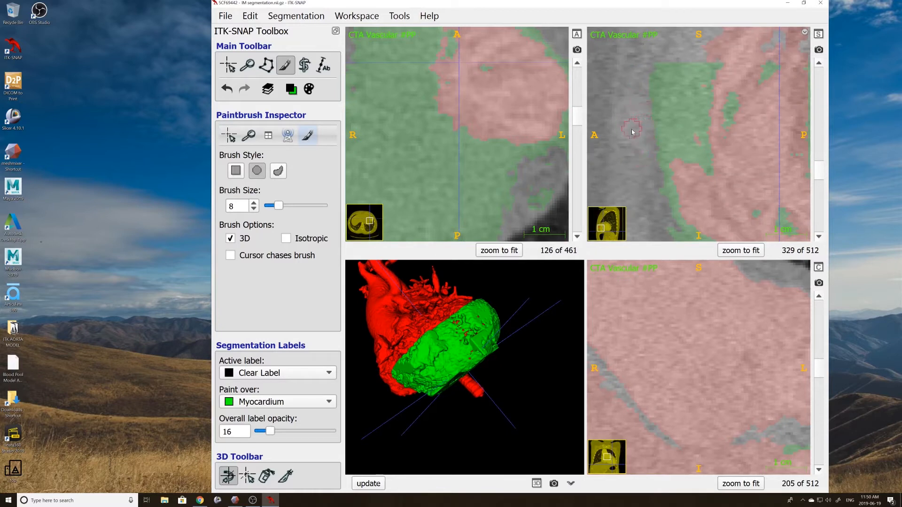
scroll(635, 113, down, 2)
scroll(626, 81, down, 2)
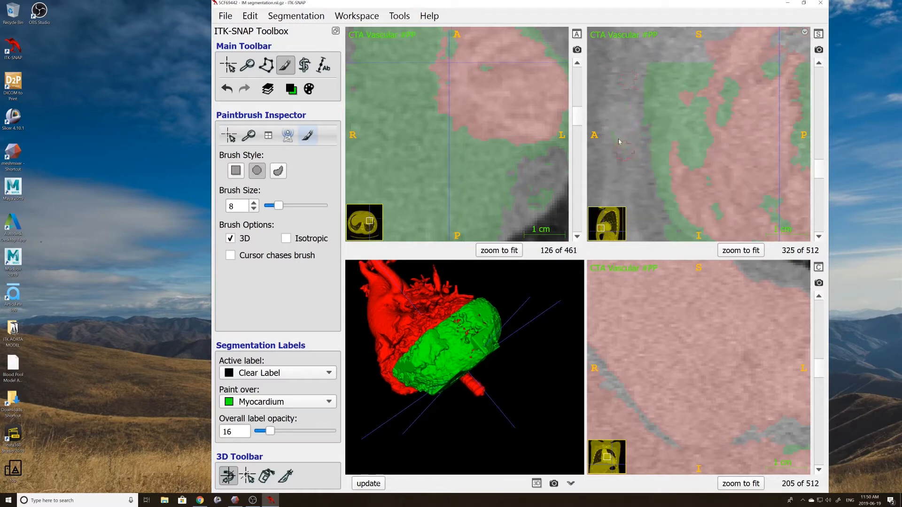
scroll(632, 98, down, 2)
scroll(606, 141, down, 2)
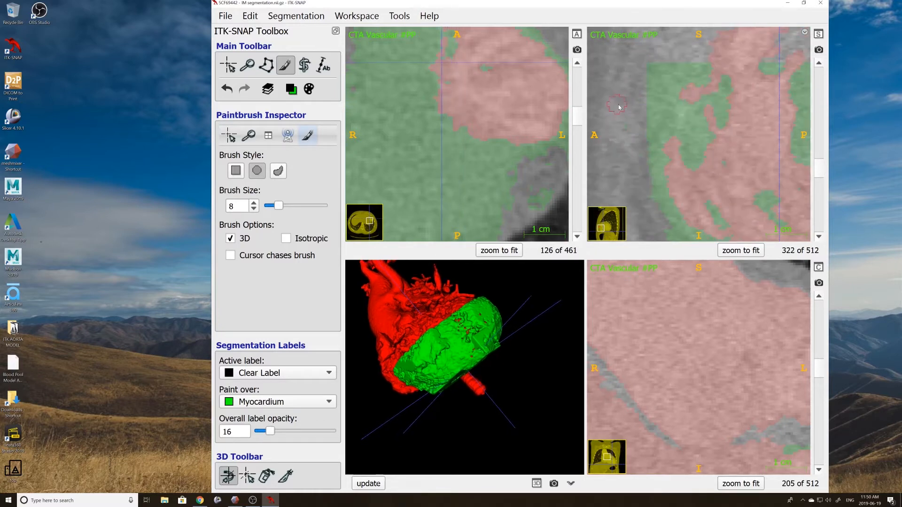
- Remove the myocardium leakage in the anterior chest wall on sagittal slices 320 to 305
scroll(606, 108, down, 2)
scroll(624, 139, down, 3)
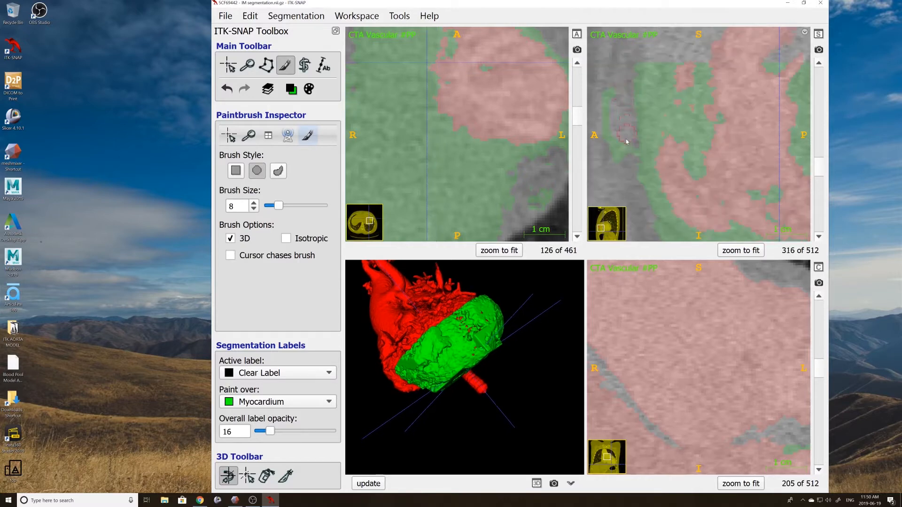
scroll(609, 100, down, 4)
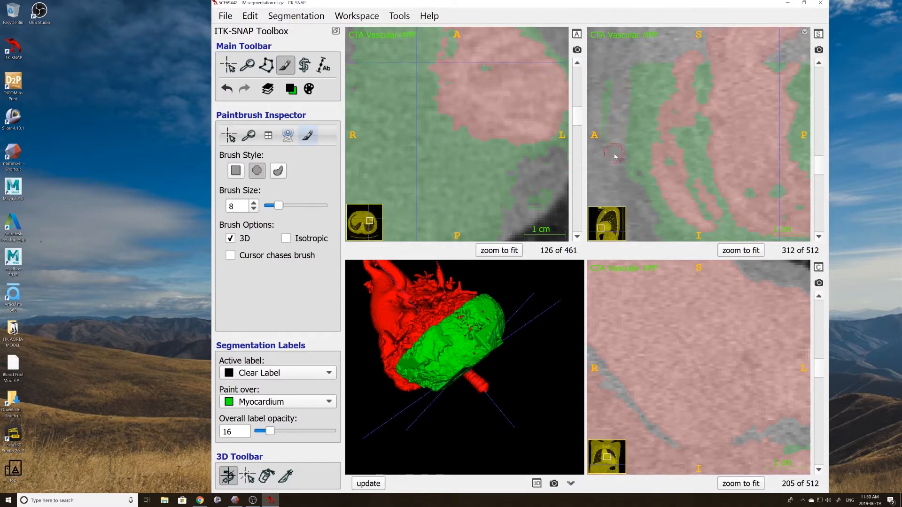
scroll(614, 156, down, 3)
scroll(611, 99, down, 2)
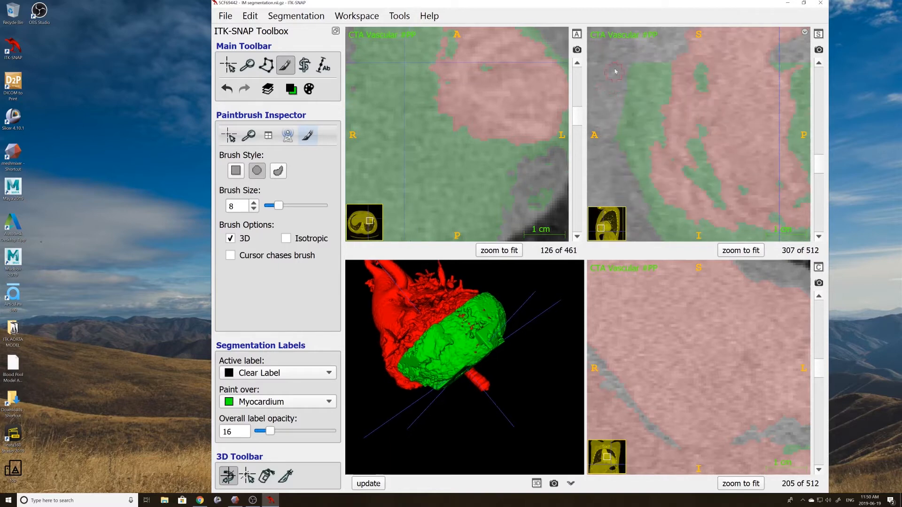
scroll(613, 113, down, 2)
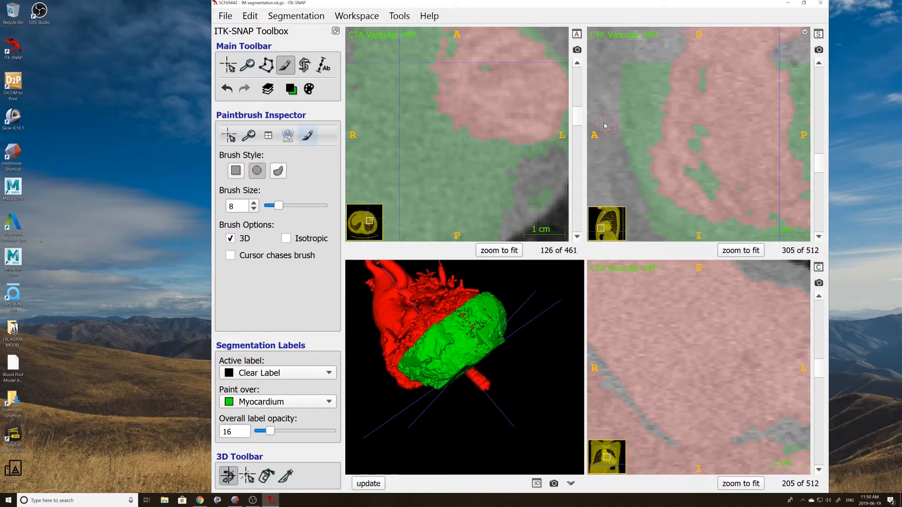
- Continue clearing excess myocardium label anterior to the heart wall on sagittal slices 299 down to 263
scroll(606, 131, down, 6)
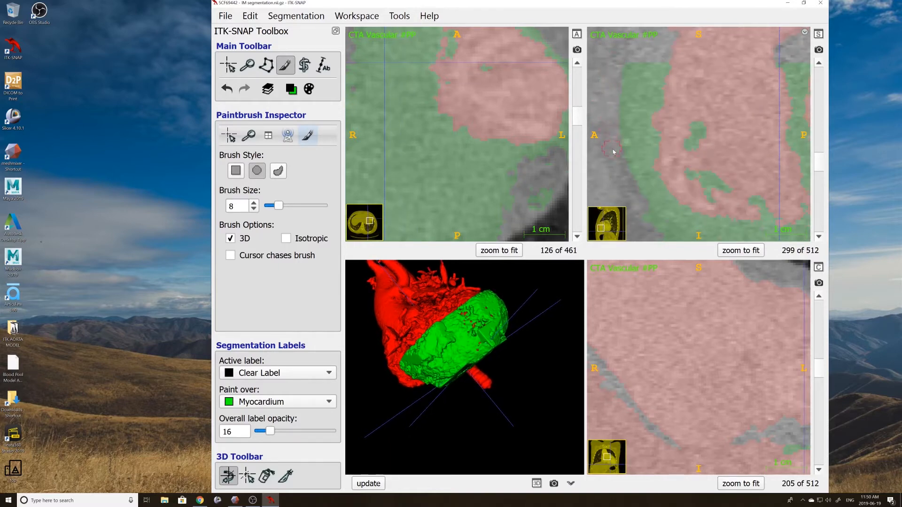
scroll(610, 134, down, 3)
scroll(648, 67, down, 3)
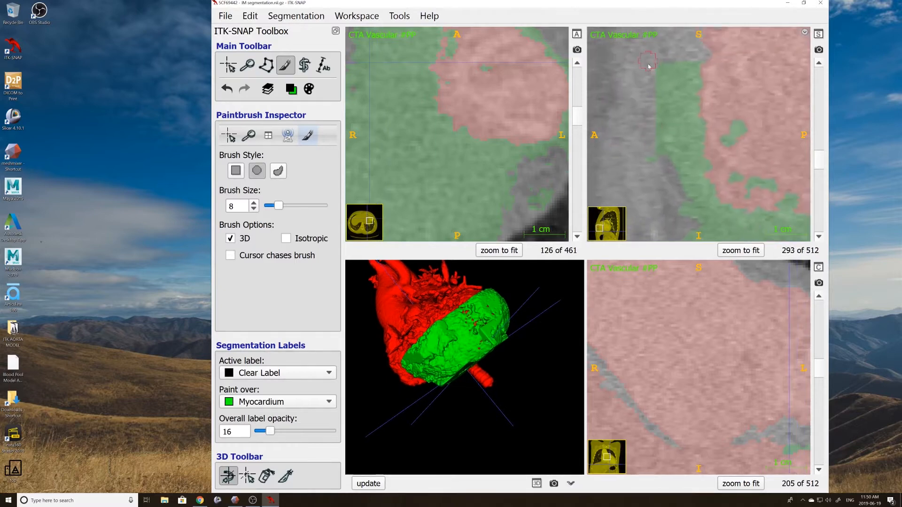
scroll(658, 181, down, 11)
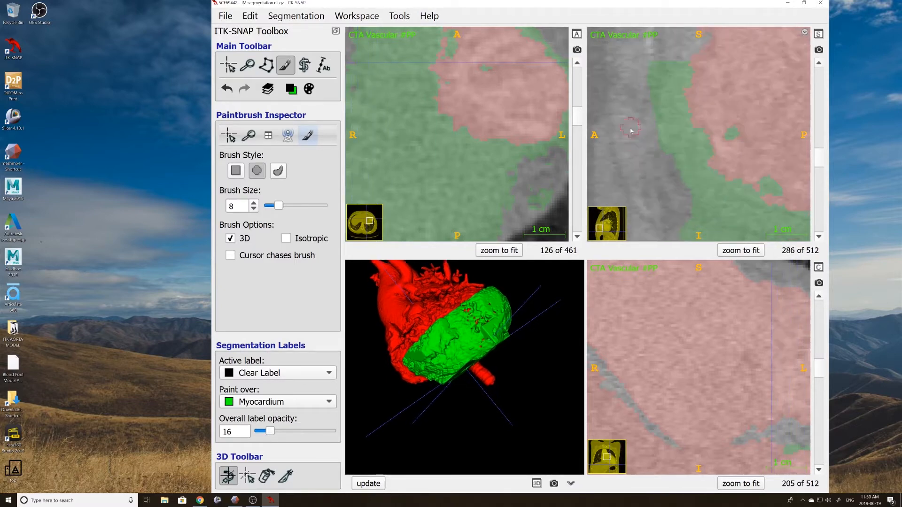
scroll(643, 60, down, 5)
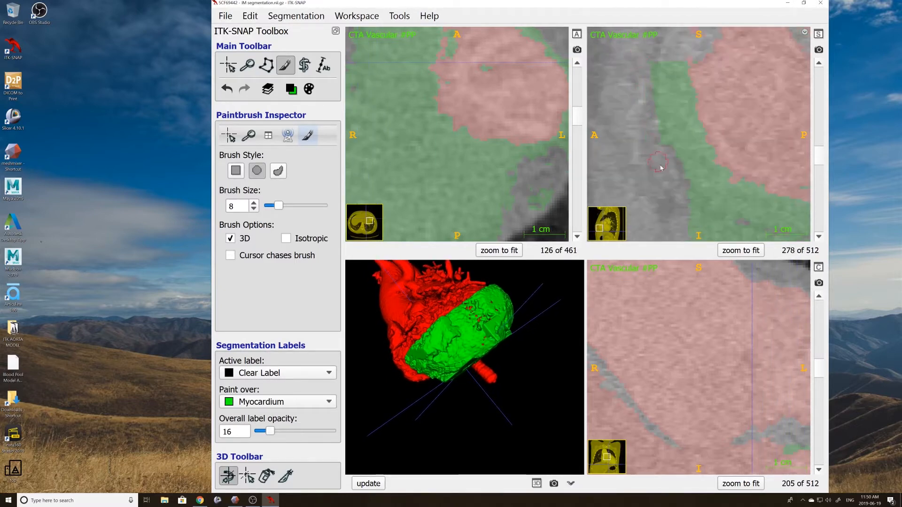
scroll(636, 121, down, 5)
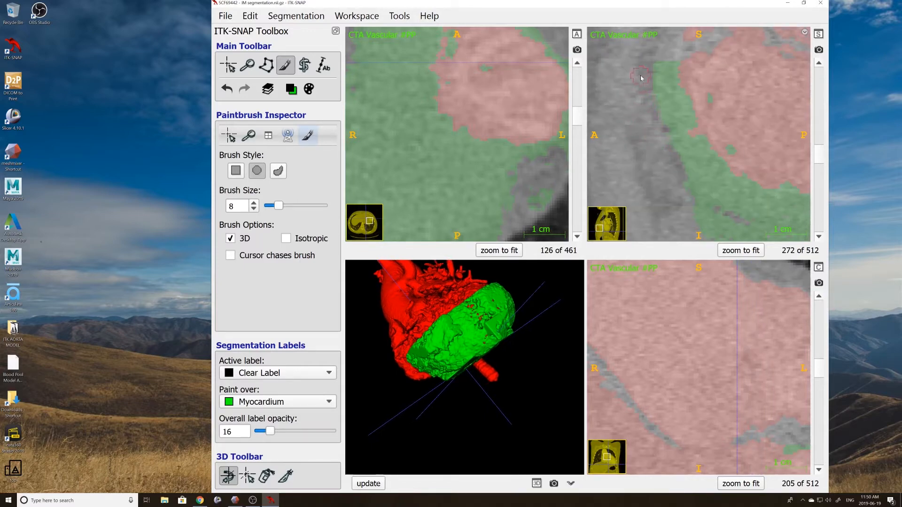
scroll(629, 104, down, 5)
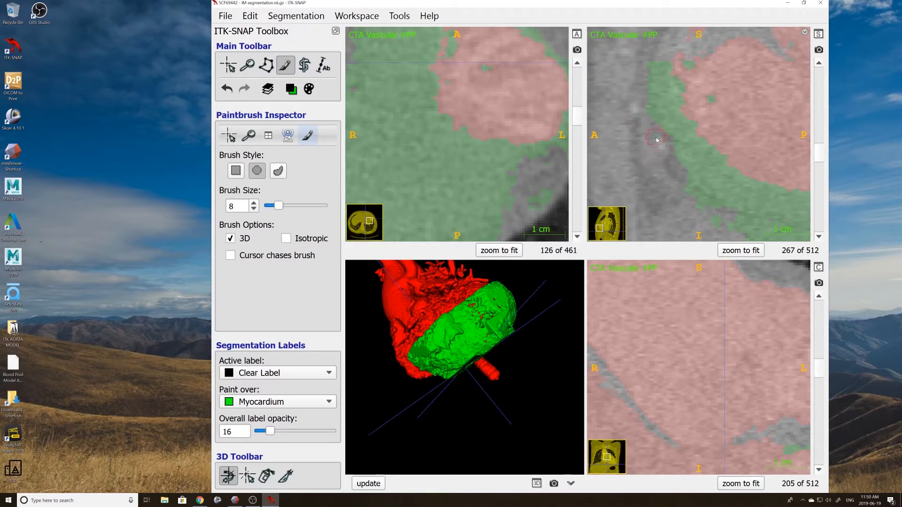
scroll(646, 135, down, 4)
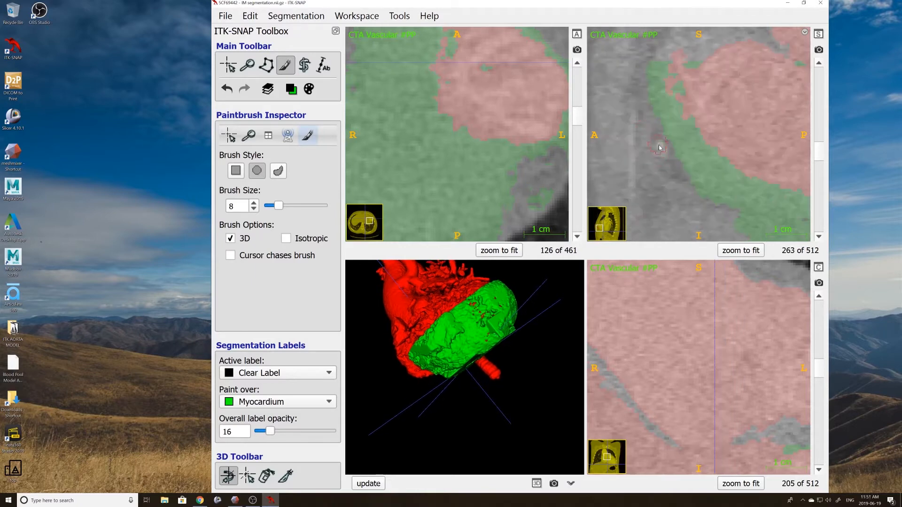
- Step the sagittal slices down to 248, refresh the 3D model, and inspect its myocardium surface for leftover protrusions
scroll(659, 148, down, 11)
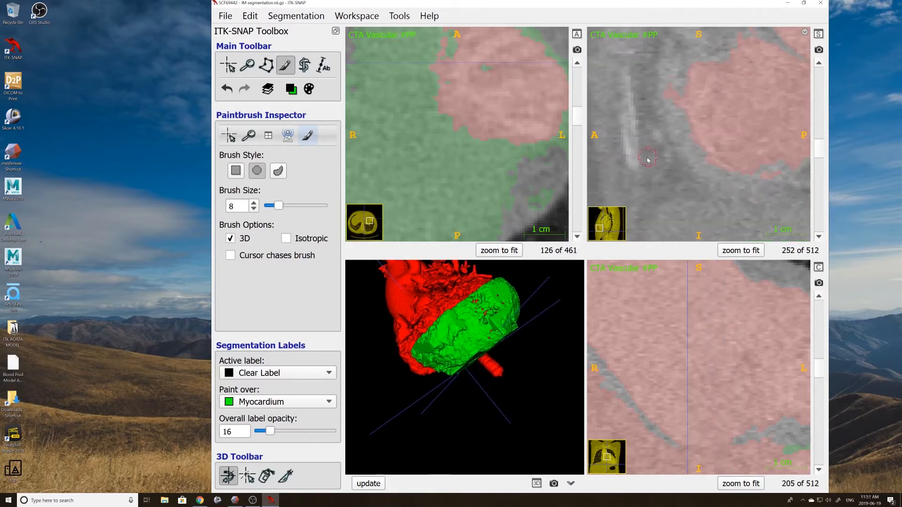
scroll(647, 160, down, 4)
click(369, 484)
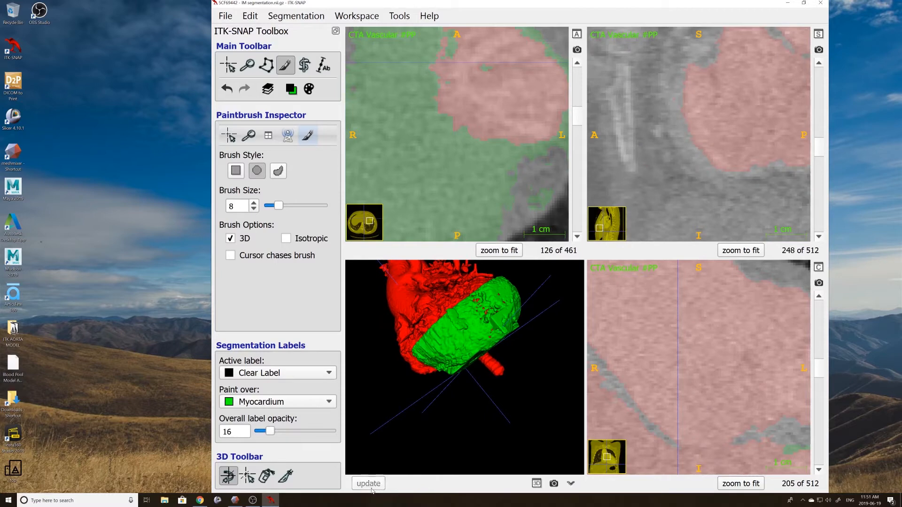
scroll(486, 294, up, 5)
drag(487, 295, 516, 317)
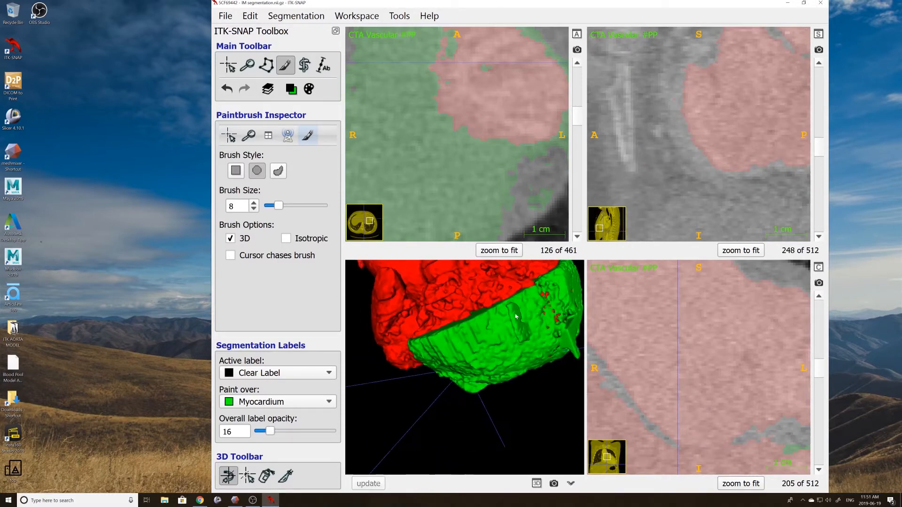
- Locate the surface irregularity with the 3D crosshair and clear stray myocardium label around the ribs on sagittal slices 365 to 356
click(248, 476)
click(519, 330)
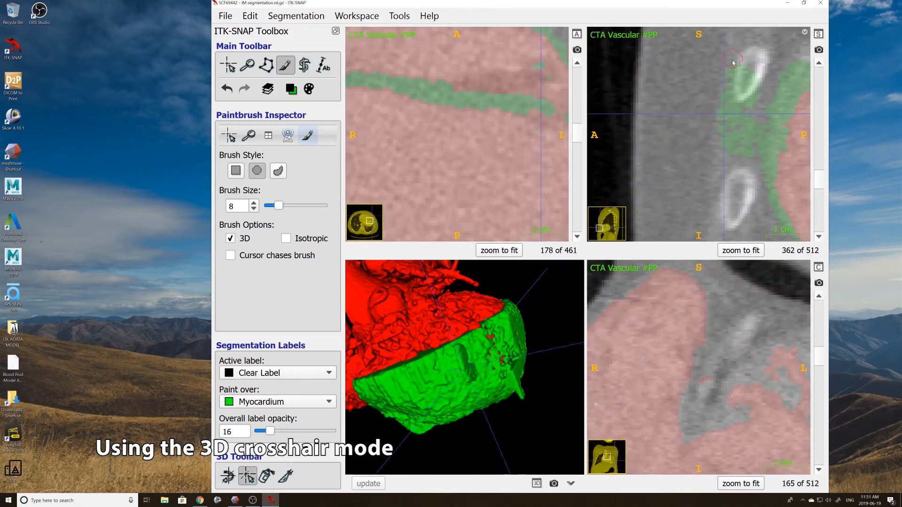
drag(750, 111, 729, 74)
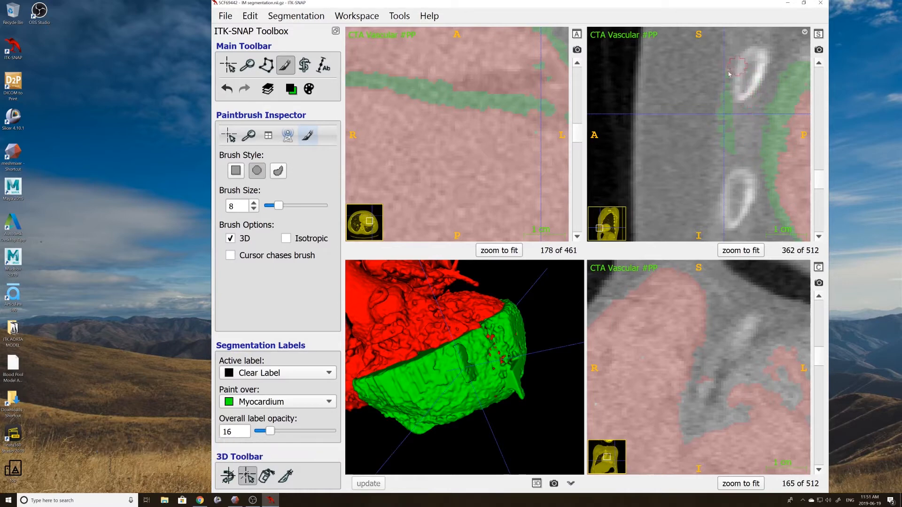
drag(732, 159, 720, 111)
scroll(720, 111, up, 3)
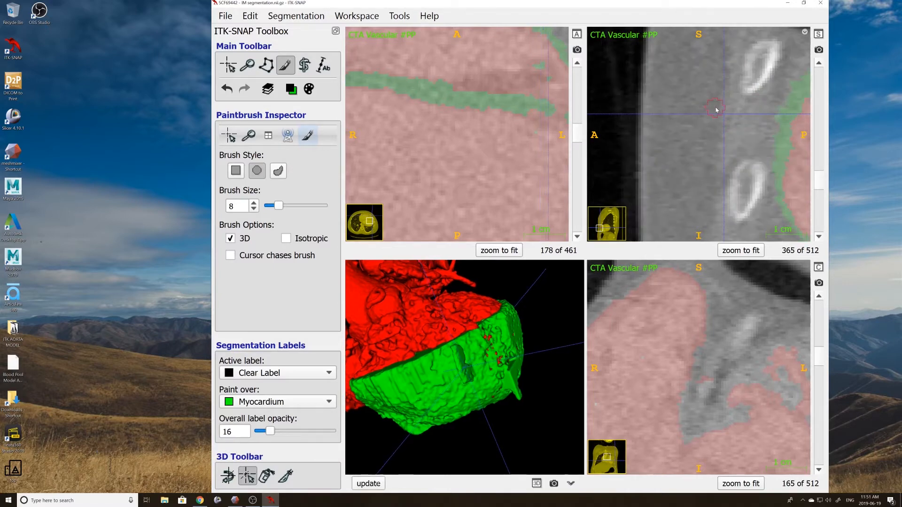
scroll(722, 111, down, 2)
scroll(724, 111, down, 5)
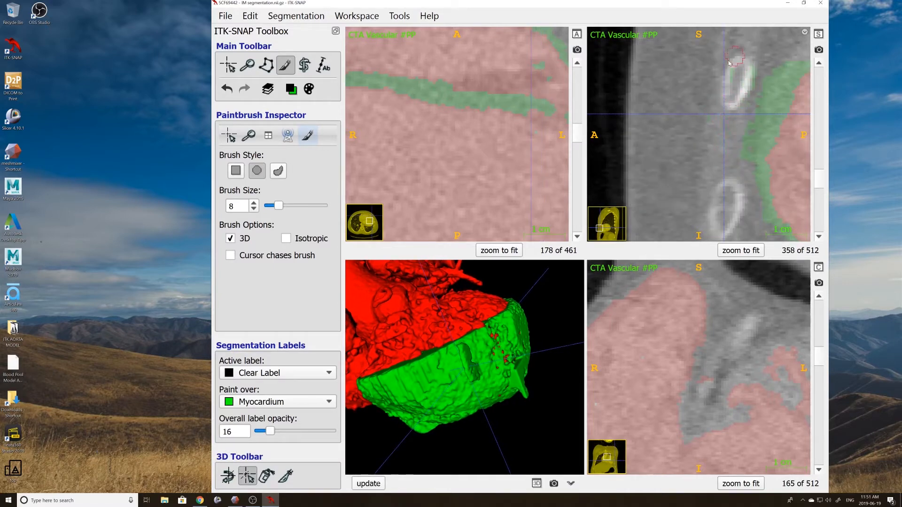
scroll(727, 117, down, 8)
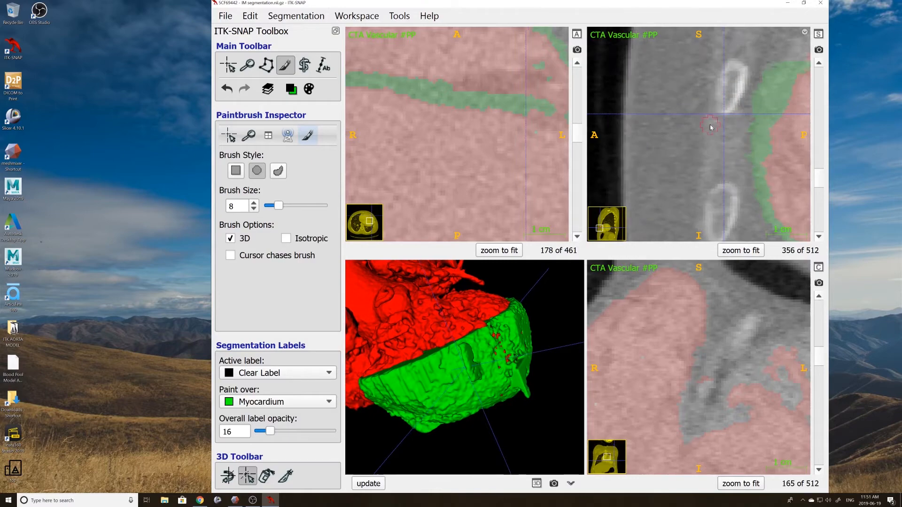
- Update the 3D model and use the 3D crosshair to bring the remaining myocardium spike into view on sagittal slice 387
click(370, 487)
click(528, 379)
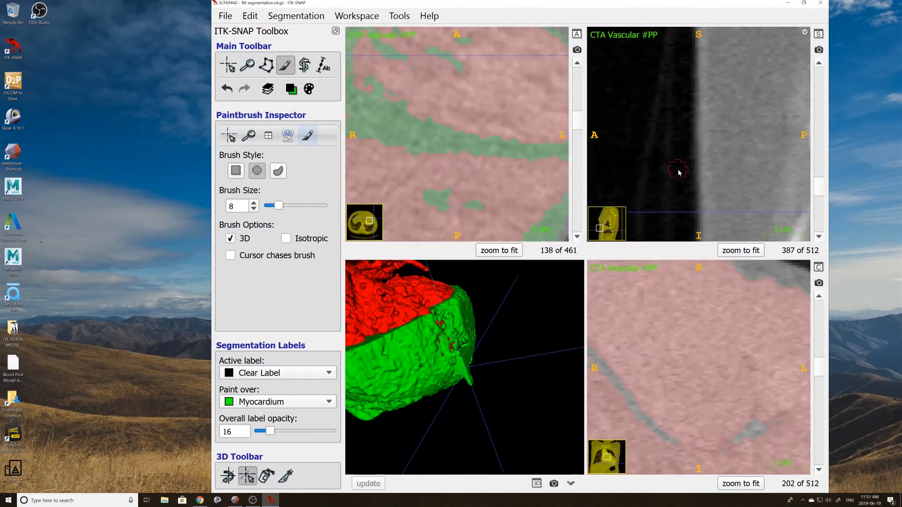
click(228, 65)
right_drag(693, 80, 694, 126)
middle_drag(752, 134, 690, 141)
right_drag(690, 164, 693, 108)
middle_drag(696, 108, 692, 122)
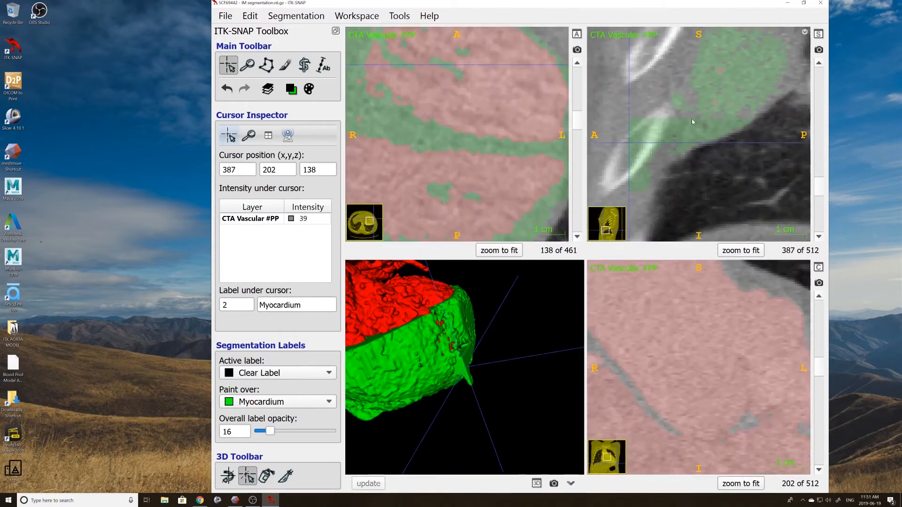
- Erase the myocardium spike between the rib and the heart on sagittal slices 387 to 376 with the paintbrush
click(285, 65)
drag(654, 99, 651, 151)
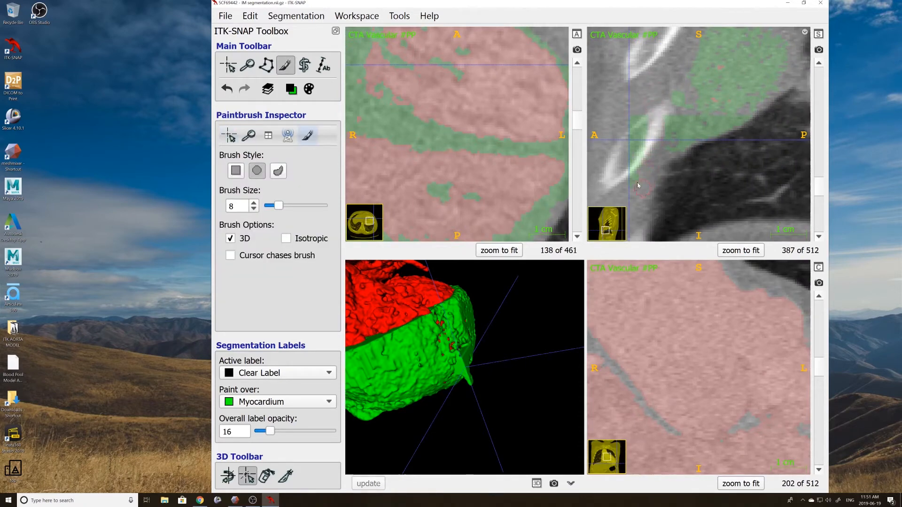
drag(638, 185, 651, 143)
scroll(653, 145, down, 4)
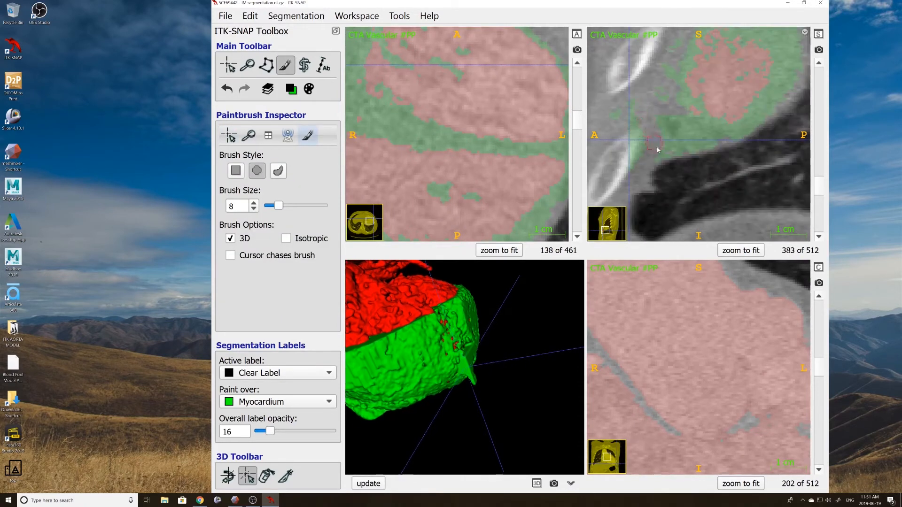
scroll(643, 133, down, 3)
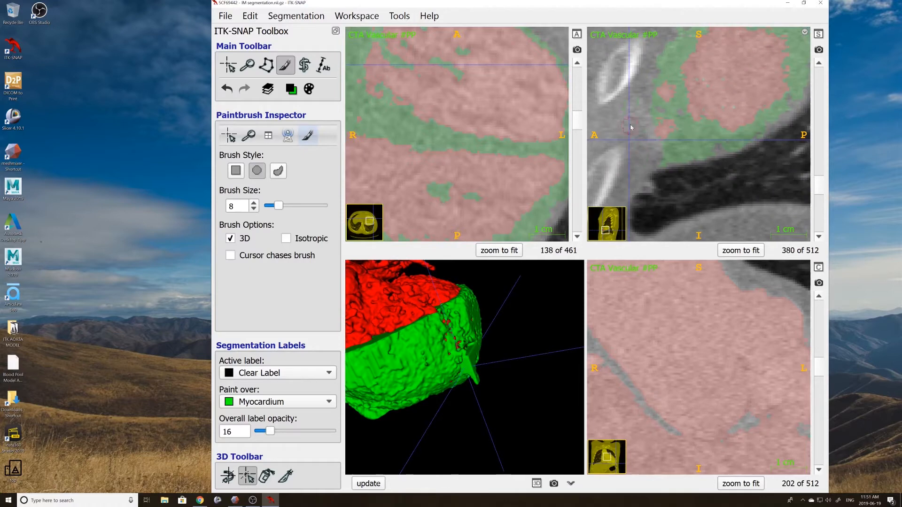
scroll(630, 127, down, 3)
scroll(622, 126, up, 3)
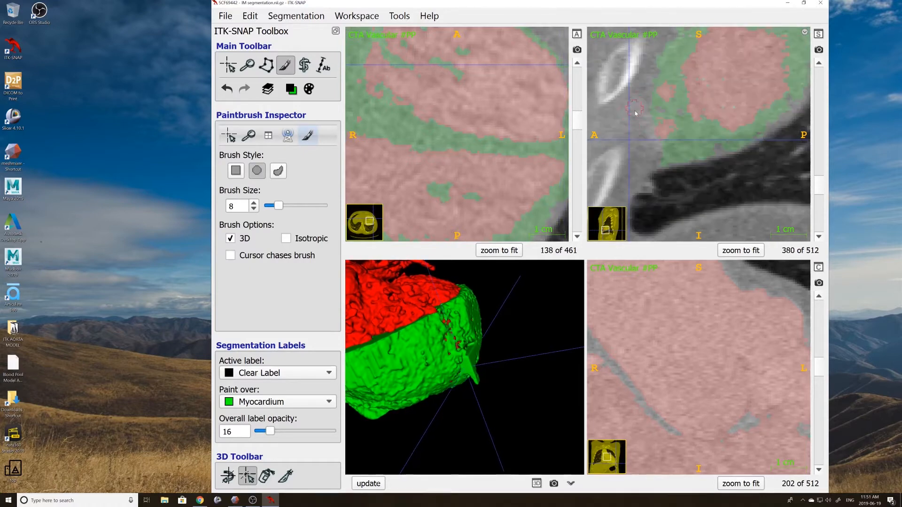
scroll(630, 127, down, 3)
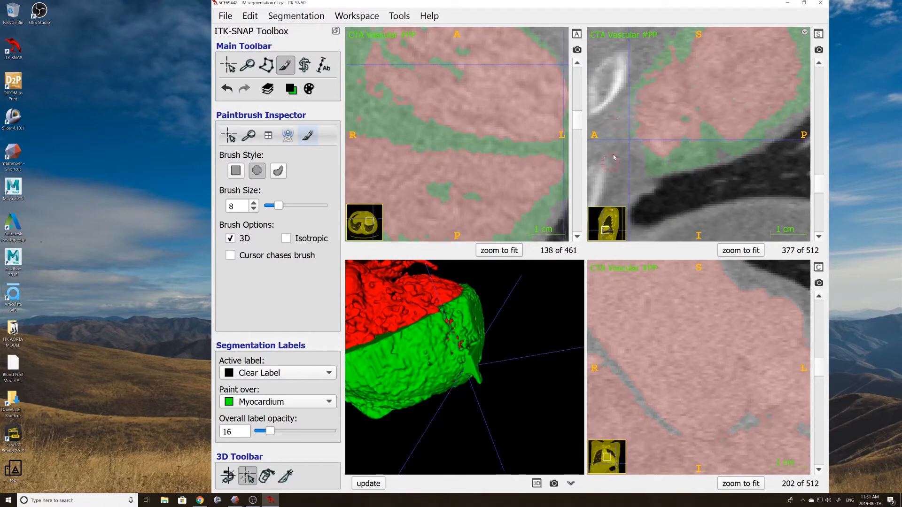
scroll(614, 158, down, 1)
- Set the paintbrush to draw Myocardium over Clear Label and set the brush size to 3
click(292, 92)
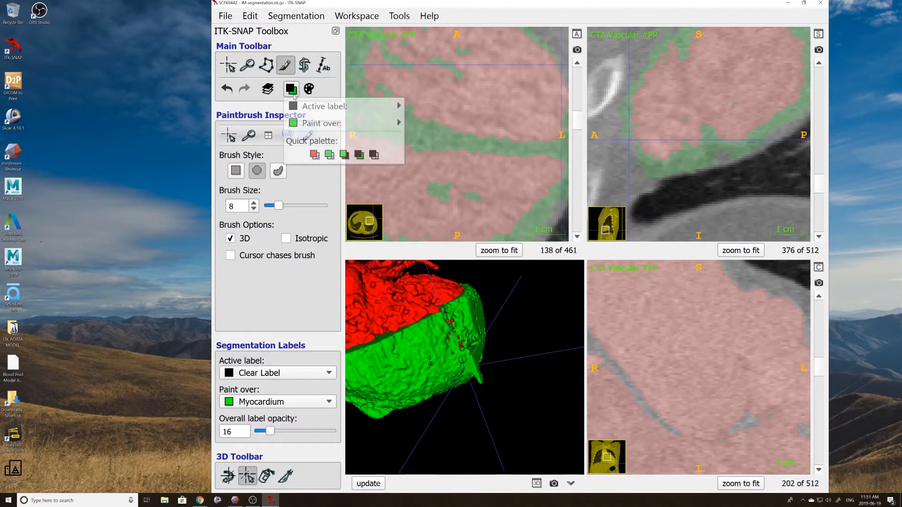
mouse_move(388, 124)
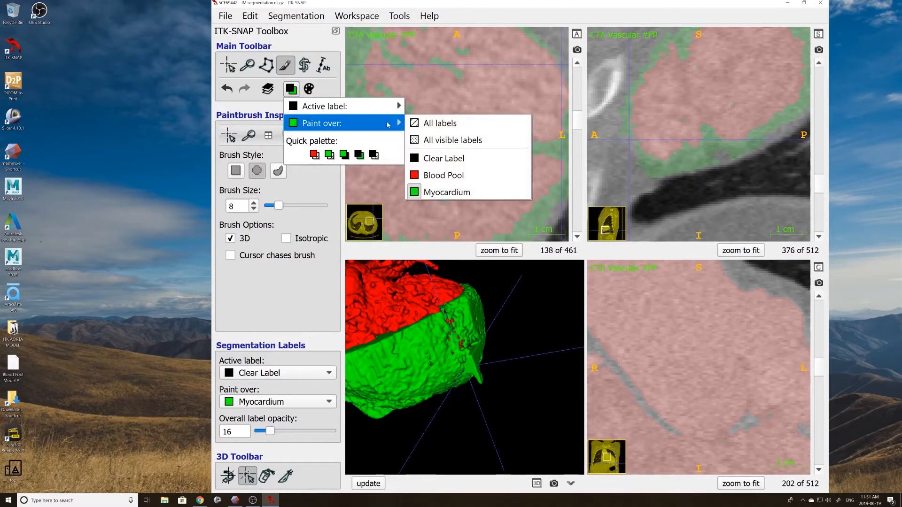
click(343, 156)
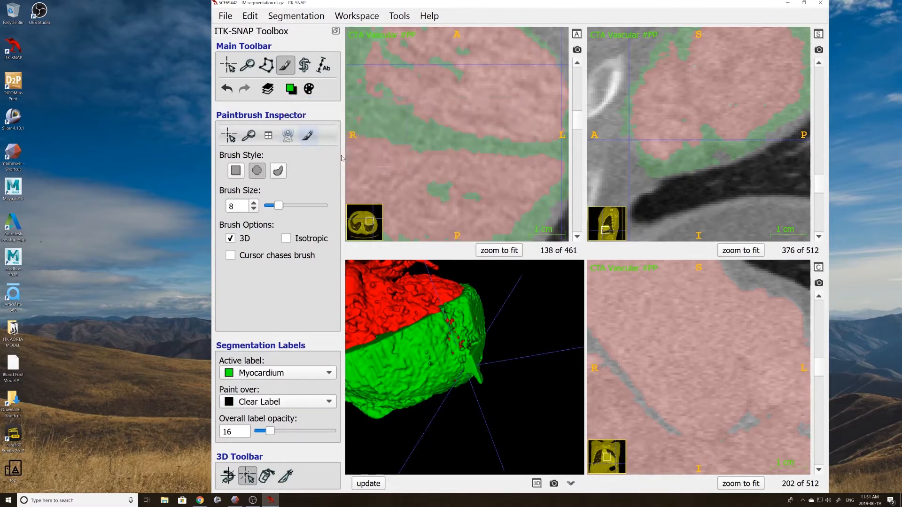
double_click(254, 210)
- Paint missing myocardium along the anterior edge of the exposed blood pool on sagittal slices 377 to 383
scroll(644, 155, up, 2)
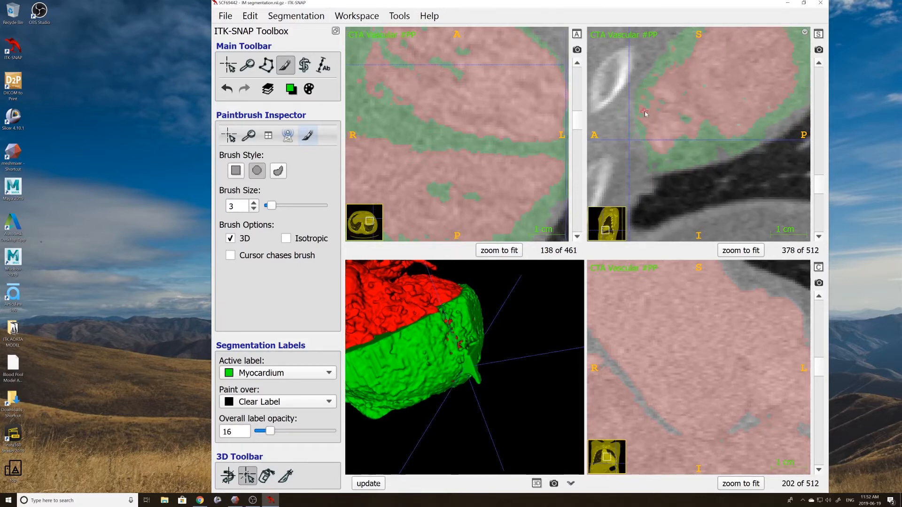
scroll(648, 113, down, 1)
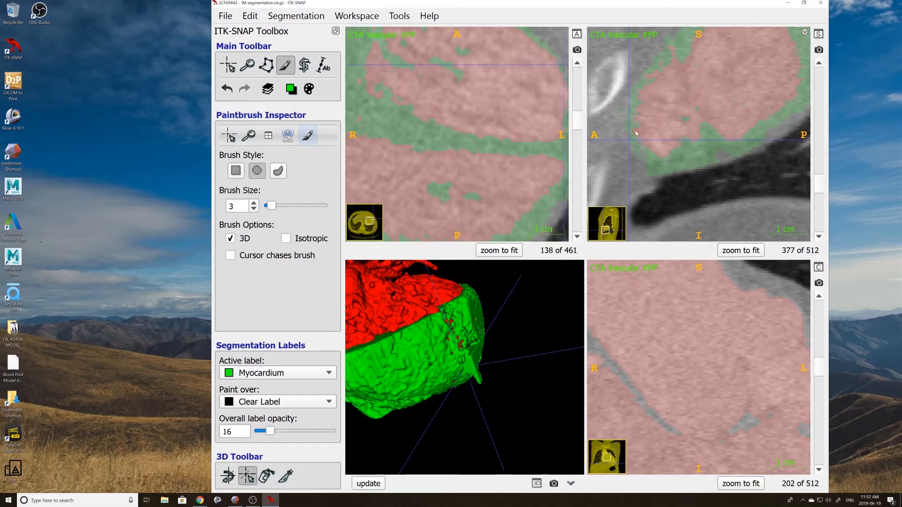
scroll(644, 127, up, 3)
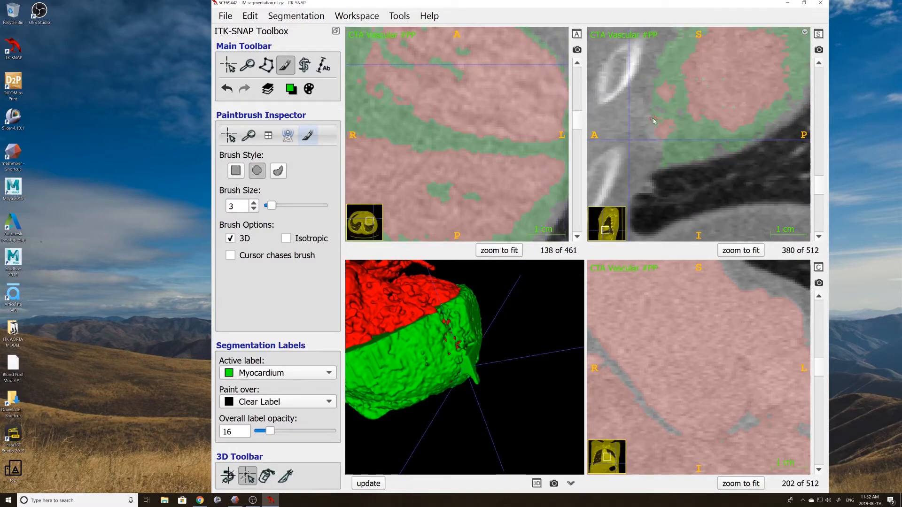
scroll(662, 92, up, 3)
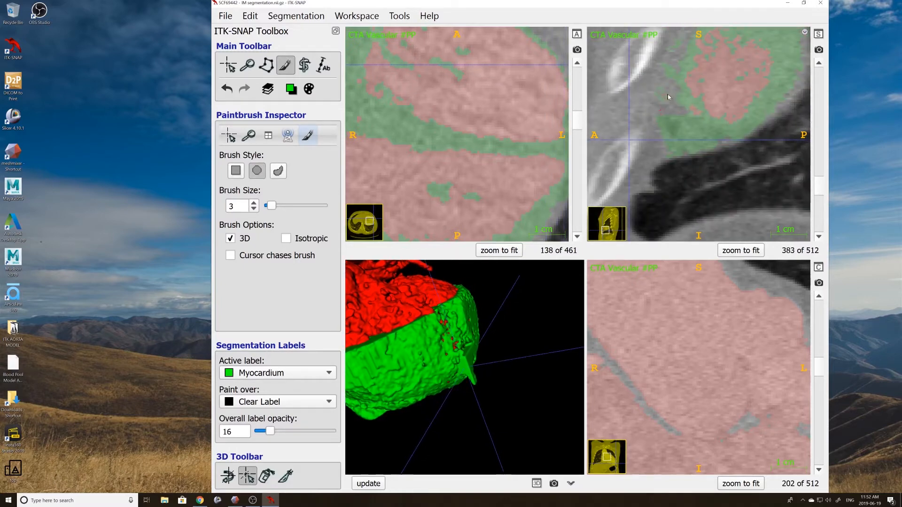
- Refresh the 3D model, set the brush size to 6, and thicken the anterior myocardium wall on sagittal slices 379 to 383
click(368, 484)
drag(481, 358, 663, 170)
scroll(678, 88, down, 3)
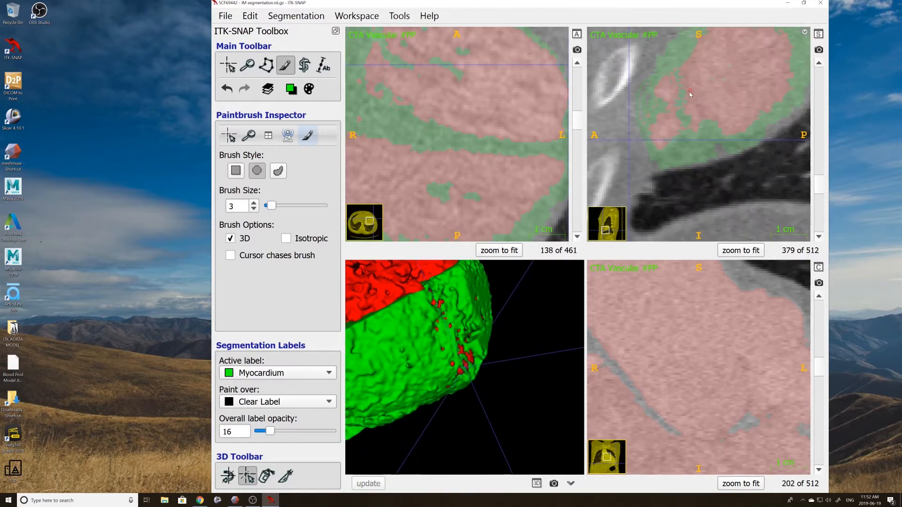
click(670, 111)
scroll(671, 90, up, 2)
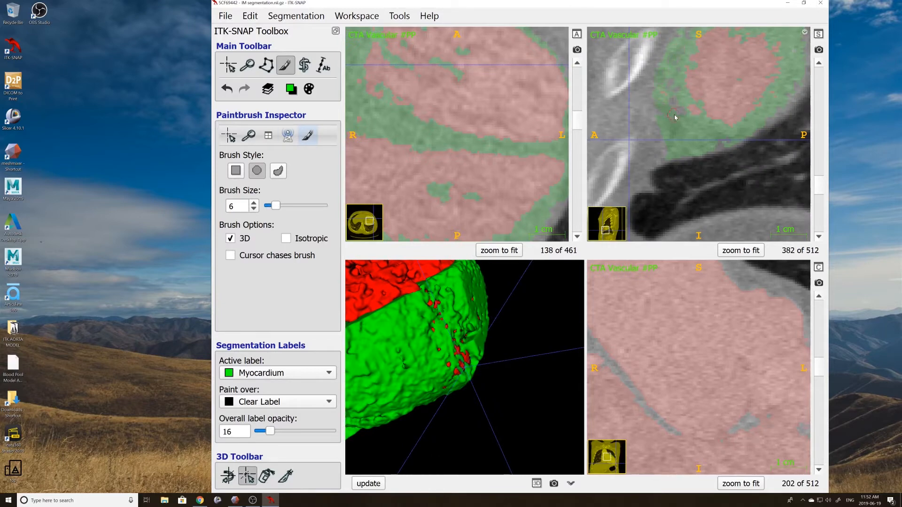
scroll(681, 101, up, 1)
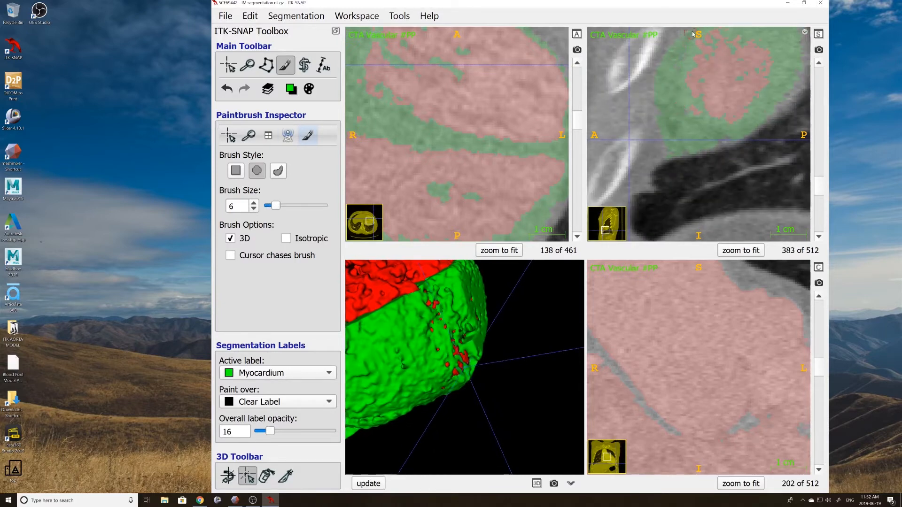
scroll(677, 86, down, 2)
- Find exposed blood pool spots on the updated 3D model with the crosshair and cover them with myocardium on sagittal slices 380 to 373
click(379, 483)
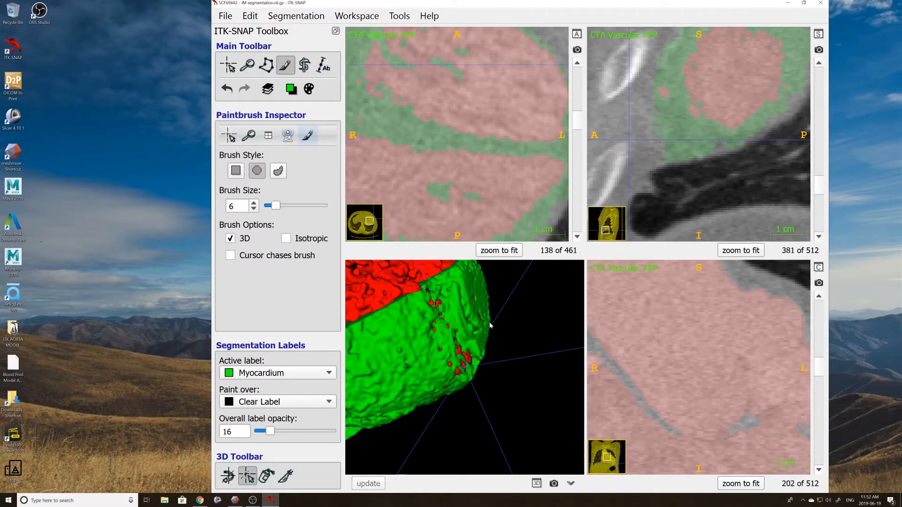
click(473, 369)
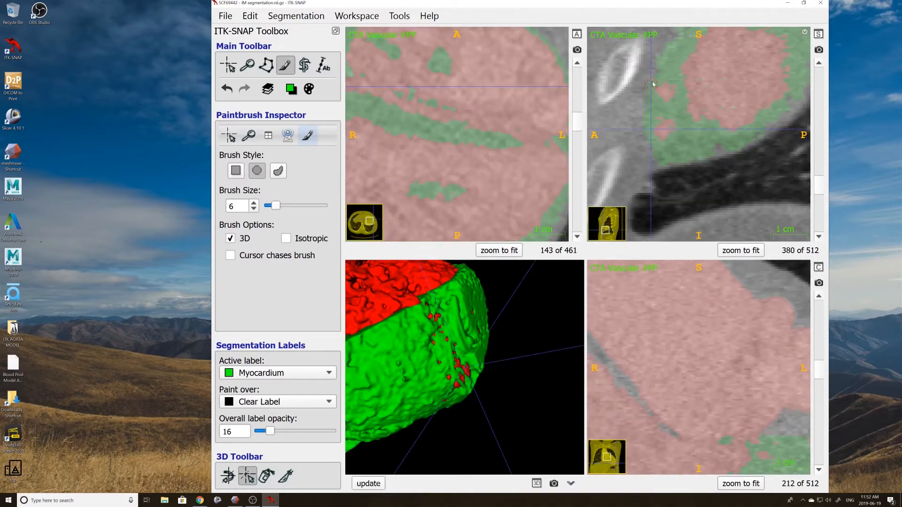
click(381, 485)
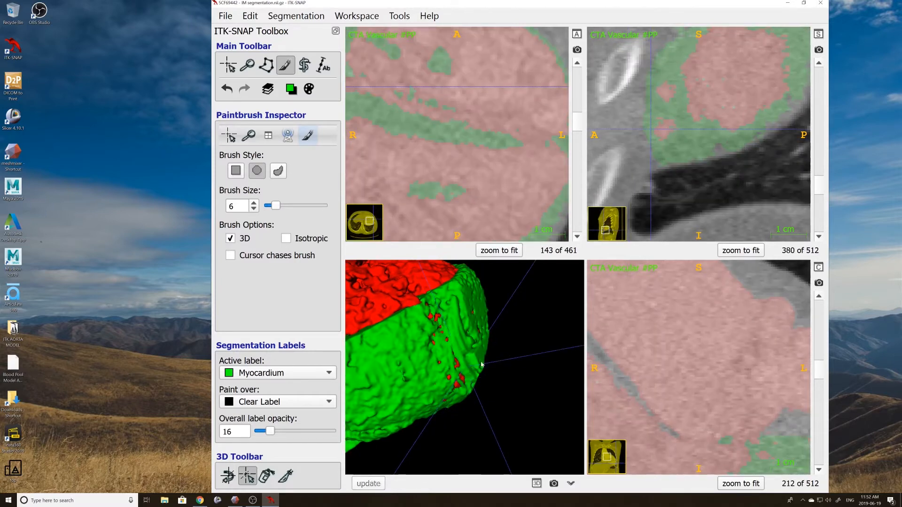
click(464, 381)
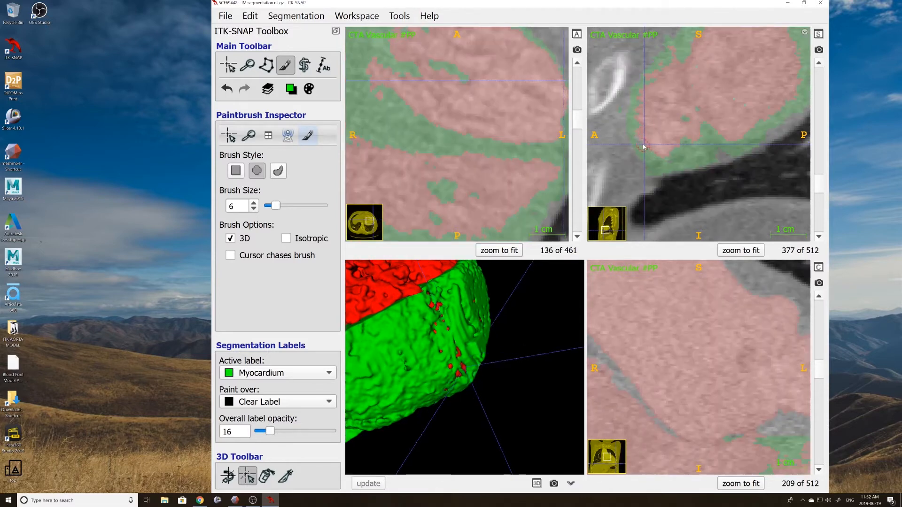
click(460, 356)
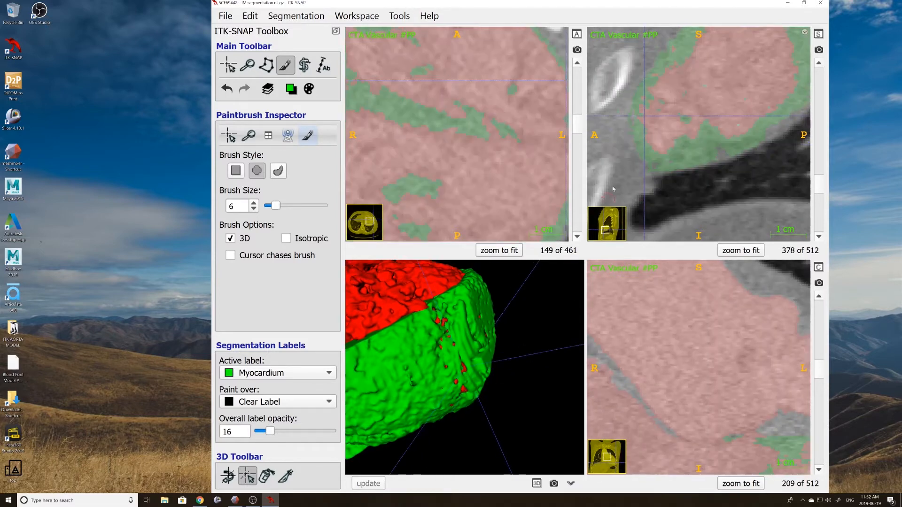
click(637, 109)
click(368, 483)
click(463, 390)
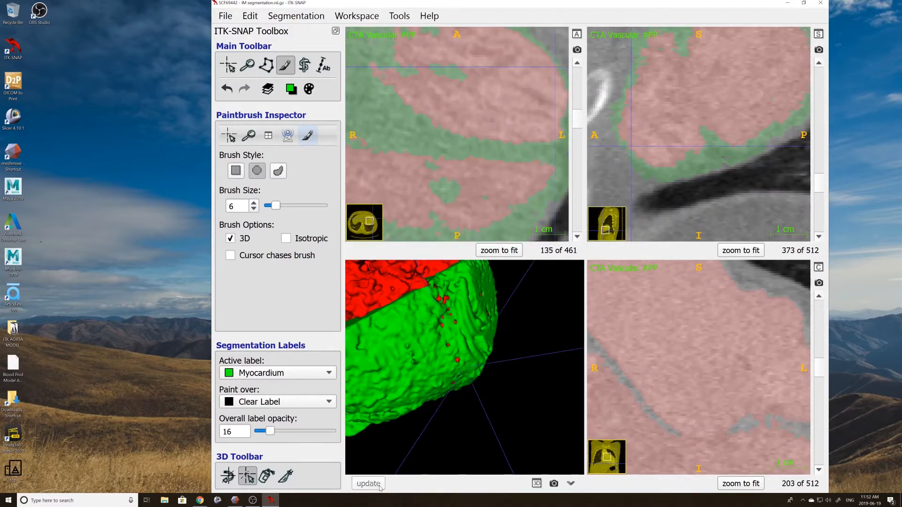
- Inspect the other side of the 3D heart and place the 3D crosshair on the myocardium beside the uncovered blood pool
scroll(475, 345, down, 4)
click(478, 339)
click(228, 475)
drag(462, 359, 528, 338)
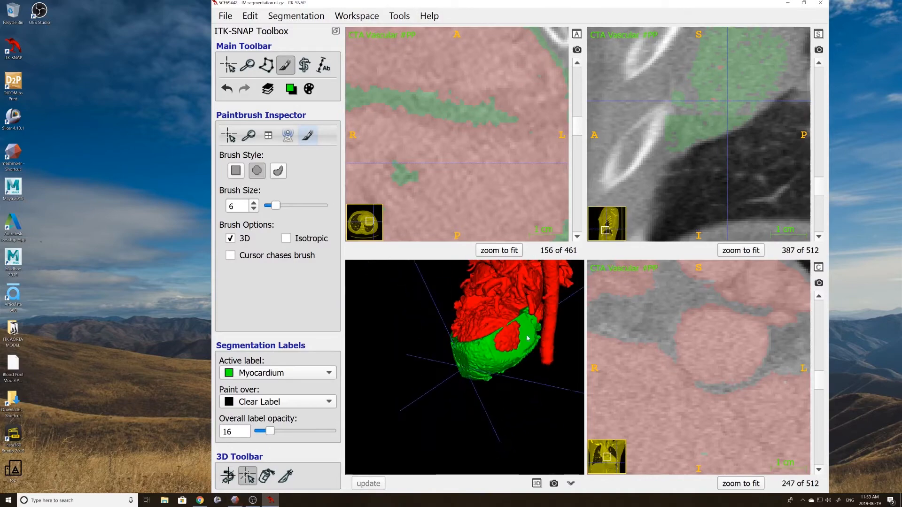
click(528, 338)
- Frame a snake ROI of 116 × 73 × 68 voxels around the uncovered blood pool's posterior wall and start the 3D segmentation
click(304, 65)
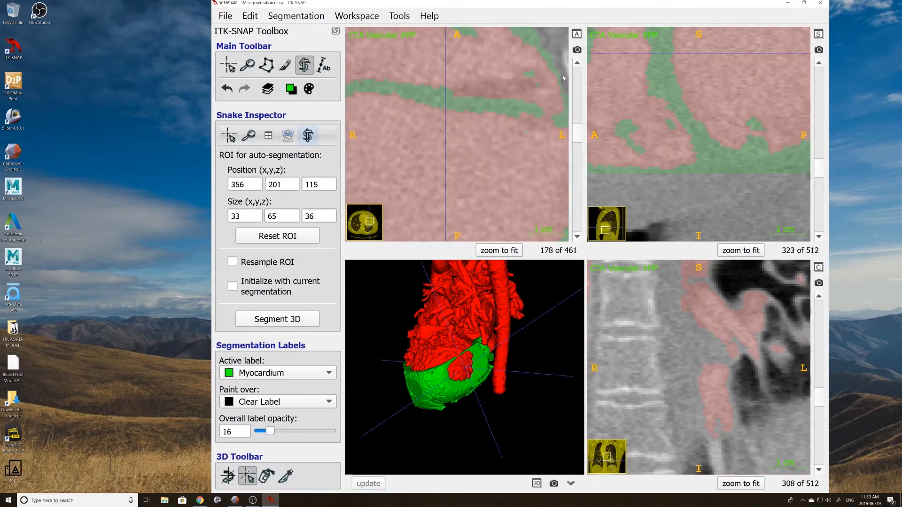
right_drag(543, 173, 529, 186)
scroll(728, 110, up, 4)
scroll(728, 110, down, 20)
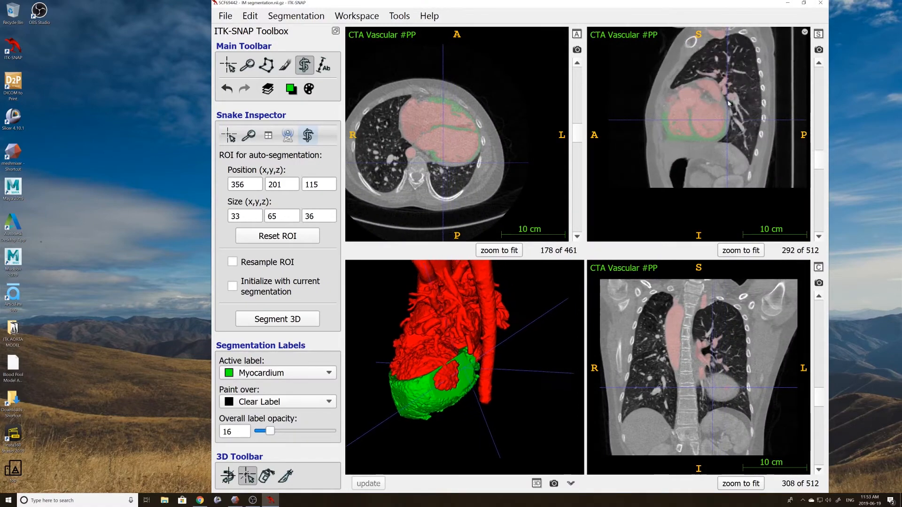
drag(820, 152, 815, 181)
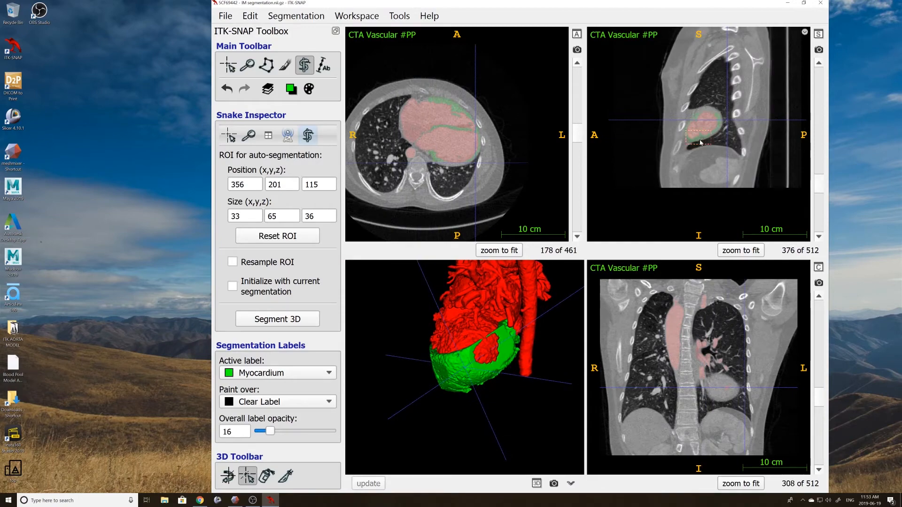
drag(700, 140, 730, 122)
right_drag(474, 161, 487, 172)
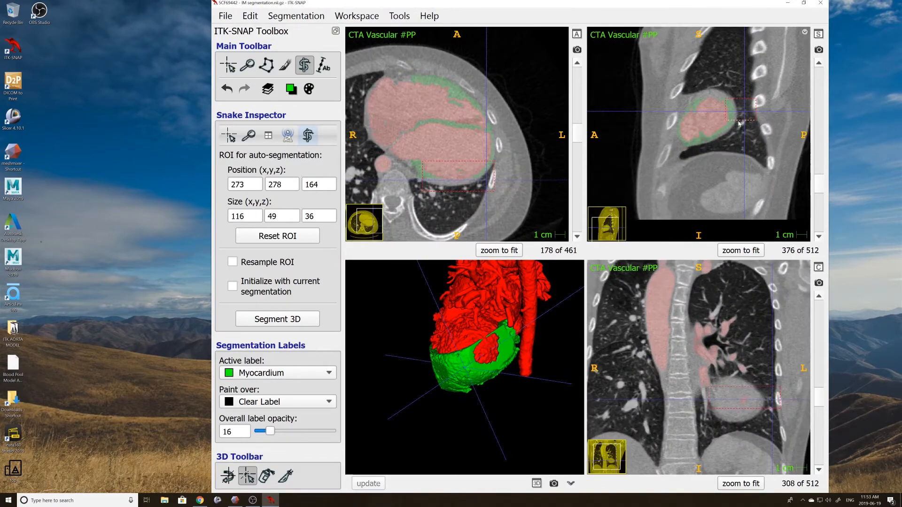
right_drag(738, 123, 740, 132)
middle_drag(752, 122, 684, 125)
drag(691, 122, 691, 126)
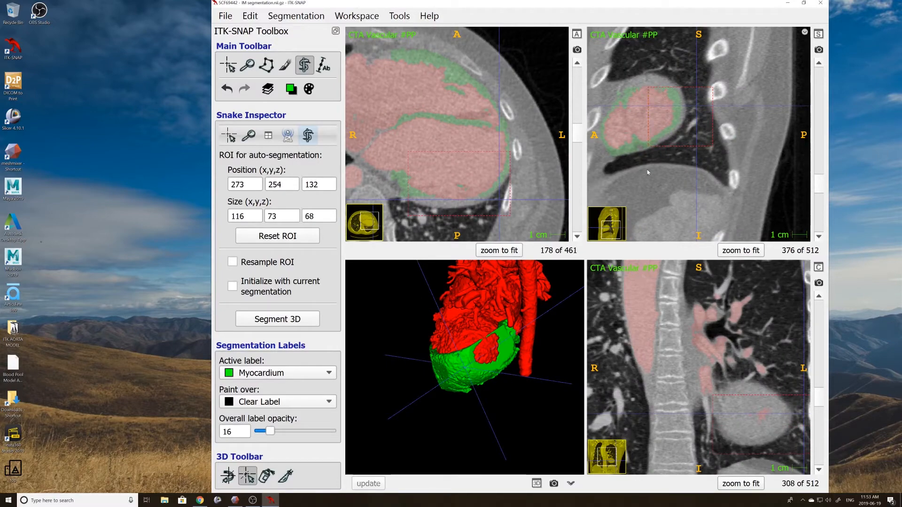
click(300, 318)
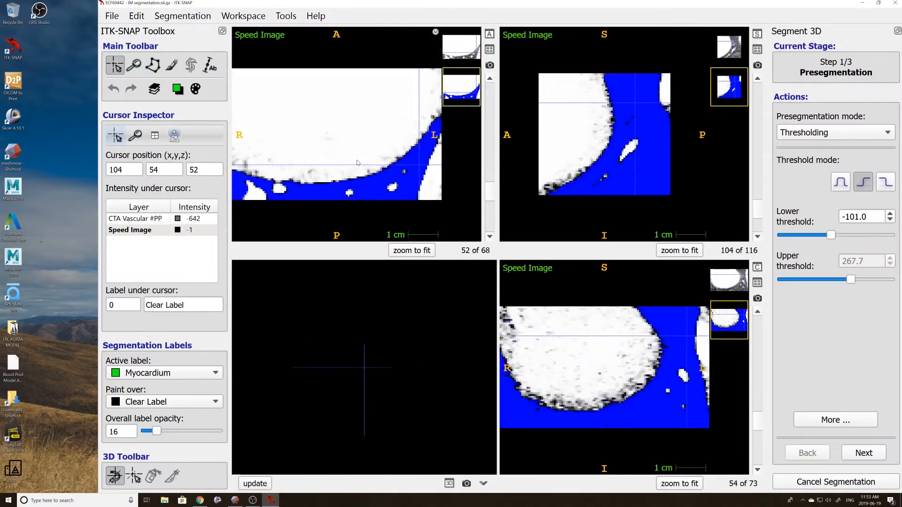
- Presegment with a lower threshold of -101, add a bubble of radius 2 at (54, 19, 1), and run the contour evolution
drag(490, 209, 478, 96)
click(329, 101)
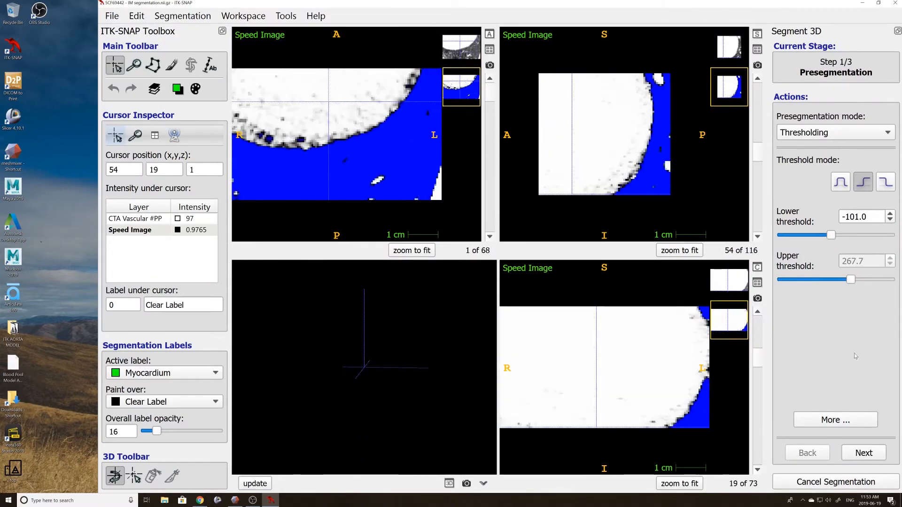
click(863, 453)
click(836, 144)
drag(841, 184, 832, 183)
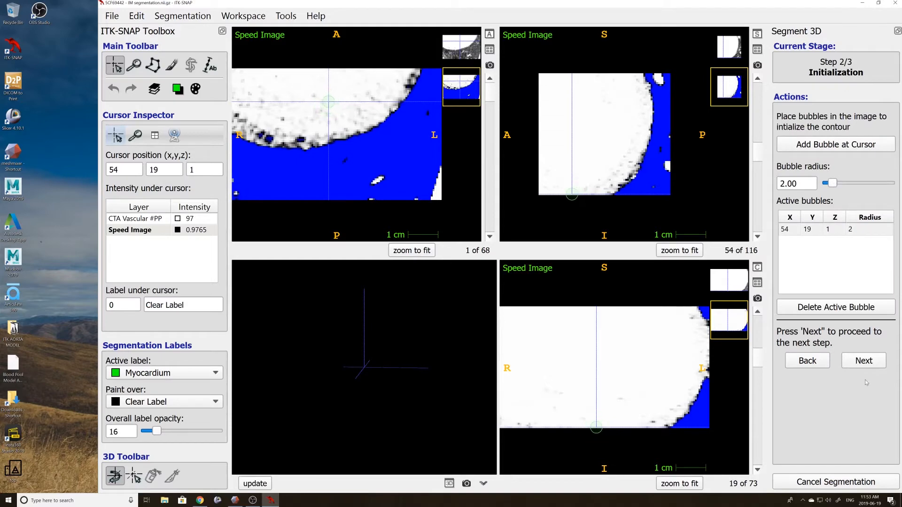
click(863, 360)
click(836, 211)
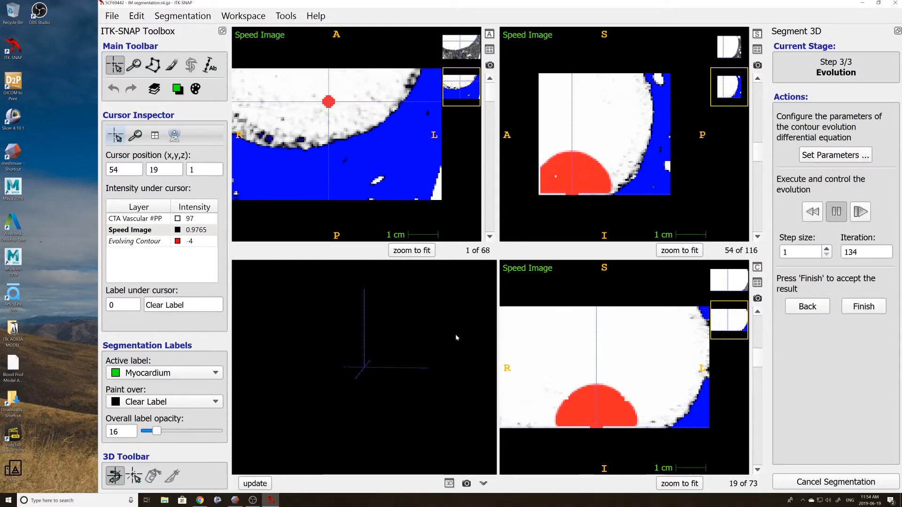
- Check the evolving contour across the axial slices and close the unresponsive program
scroll(357, 150, up, 8)
scroll(357, 150, down, 8)
scroll(357, 151, up, 8)
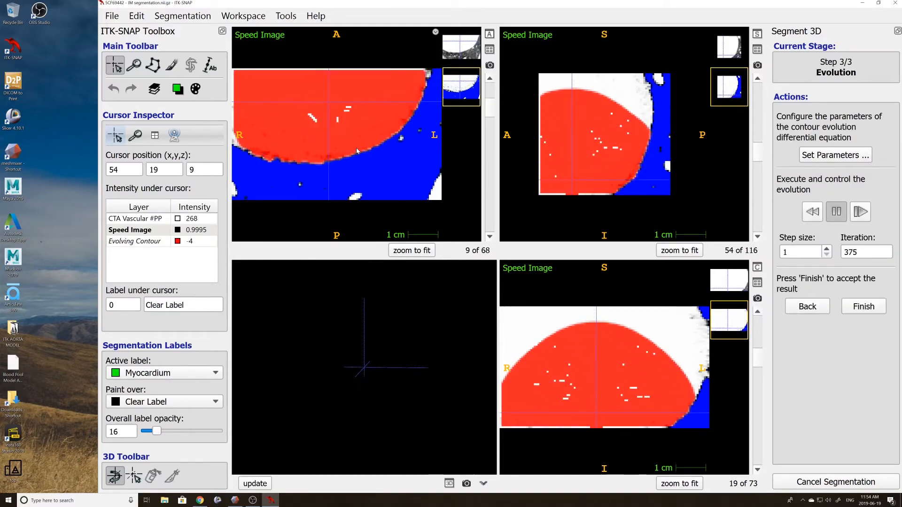
scroll(357, 150, up, 20)
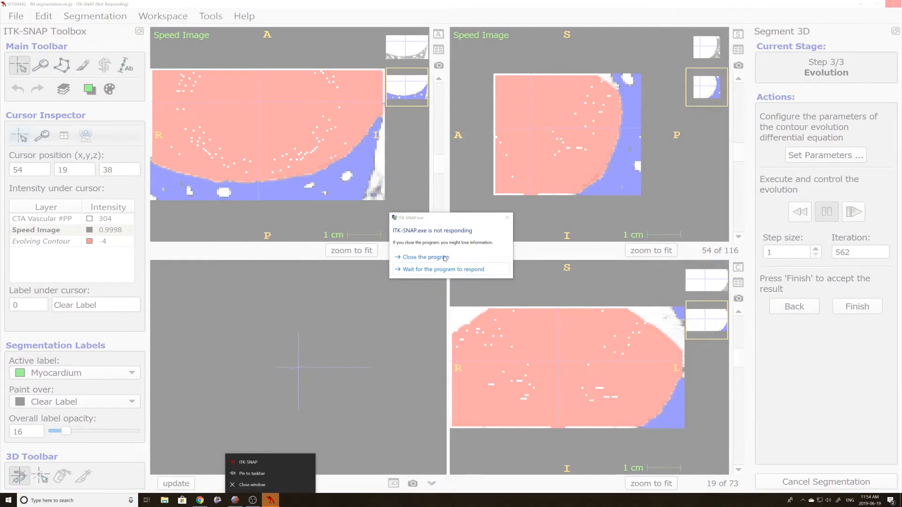
click(442, 258)
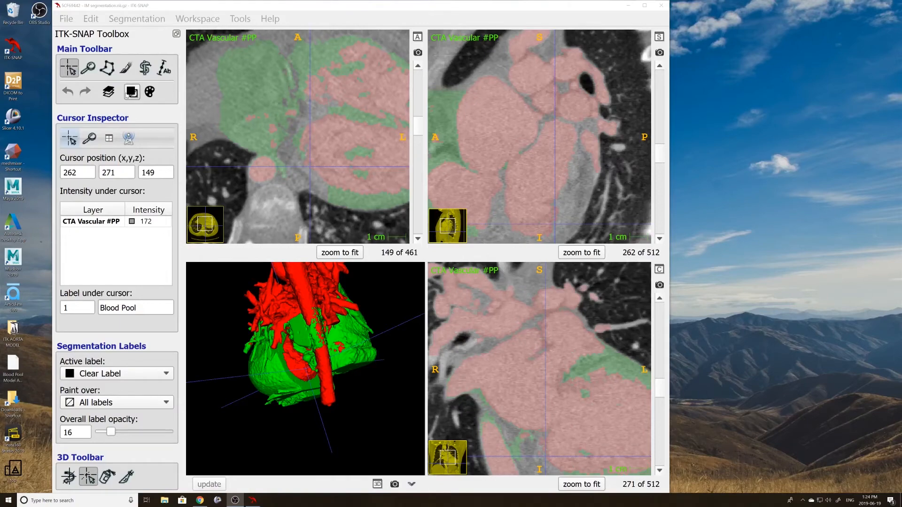
- Reset the snake ROI, shrink it to 78 × 127 × 173 voxels around the exposed blood pool beside the aorta, and start 3D segmentation
key(s)
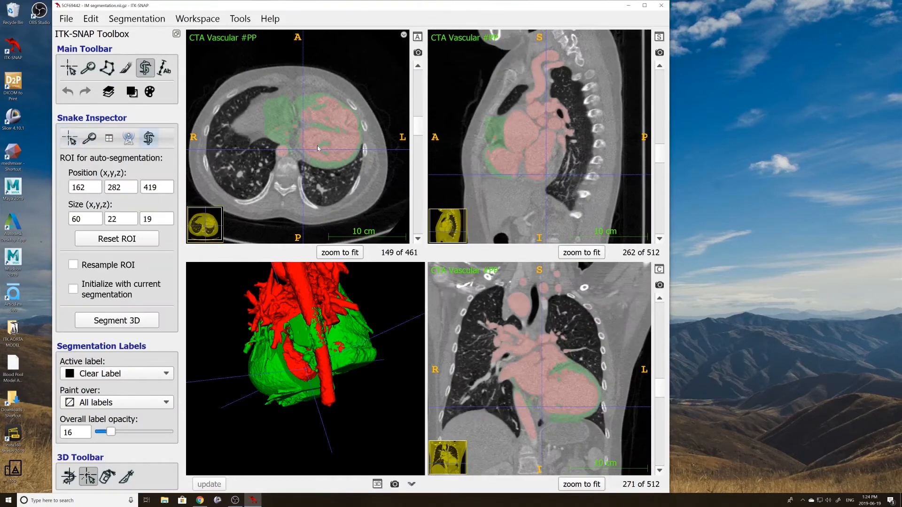
click(125, 244)
drag(312, 63, 308, 121)
drag(307, 219, 306, 161)
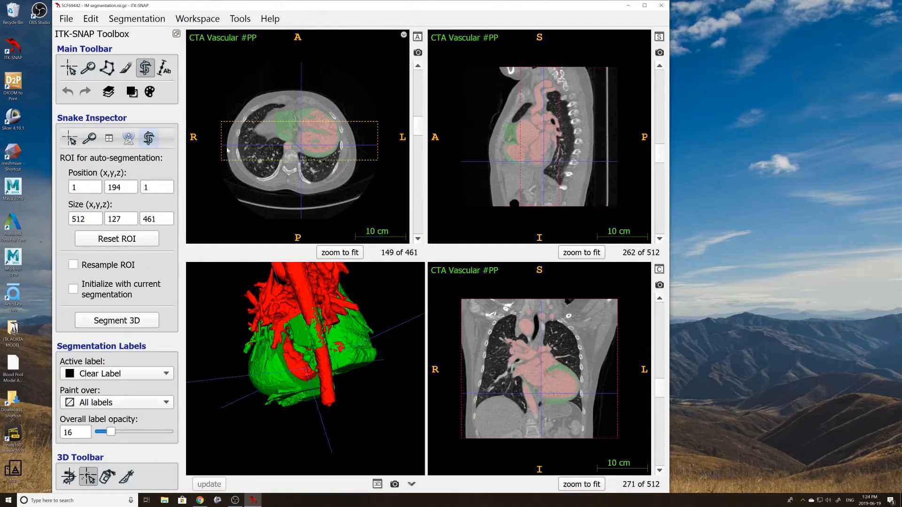
drag(221, 156, 296, 156)
drag(369, 150, 318, 151)
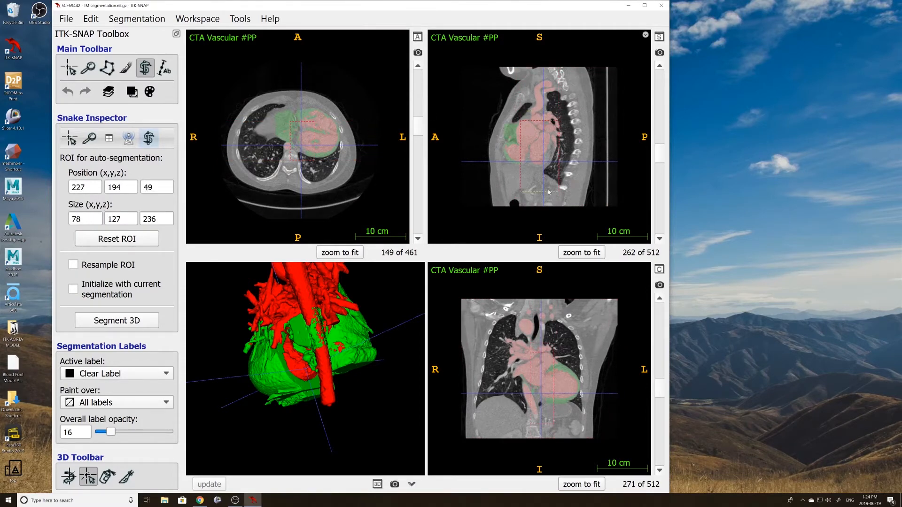
mouse_move(653, 151)
mouse_down()
mouse_move(652, 160)
mouse_move(651, 143)
mouse_up()
right_drag(605, 155, 582, 108)
click(137, 322)
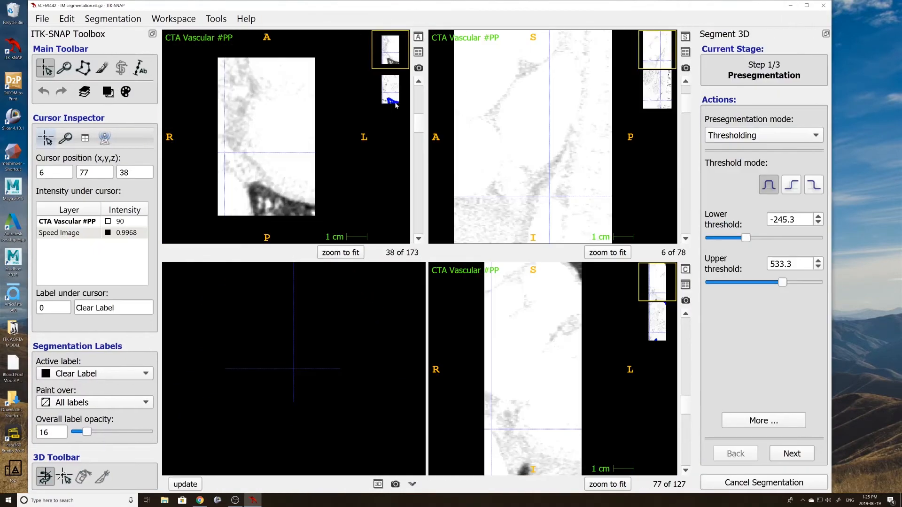
- Try lower-only thresholds of -235 and 23 on the sagittal slices of the ROI and cancel the segmentation
drag(744, 239, 746, 238)
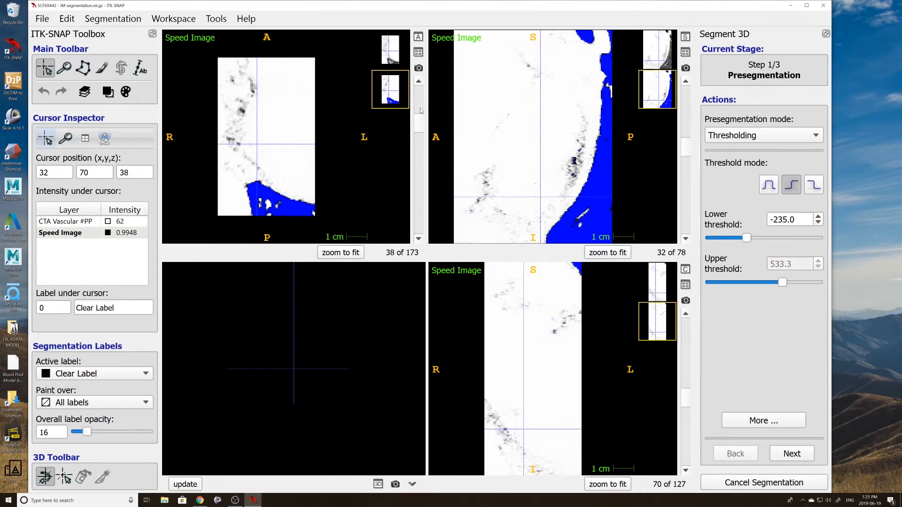
scroll(685, 110, up, 7)
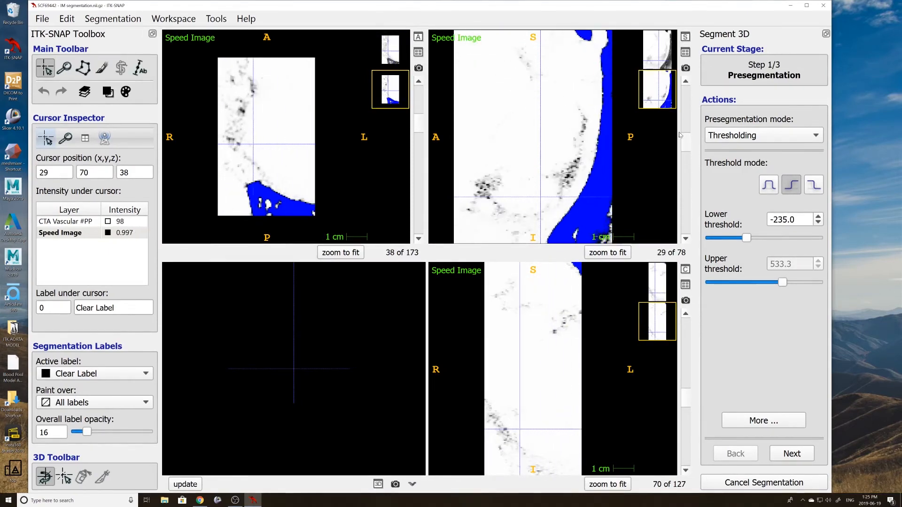
scroll(684, 108, up, 3)
drag(746, 238, 762, 241)
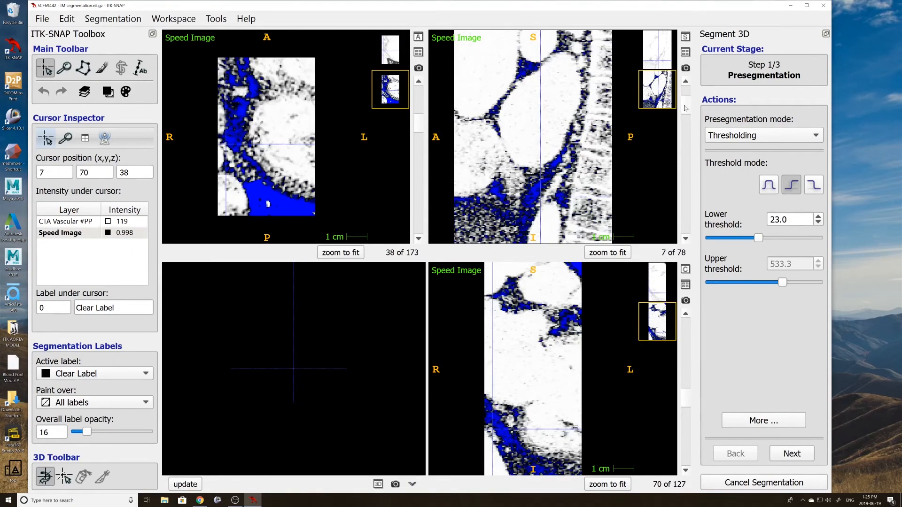
scroll(685, 108, down, 20)
scroll(687, 109, up, 20)
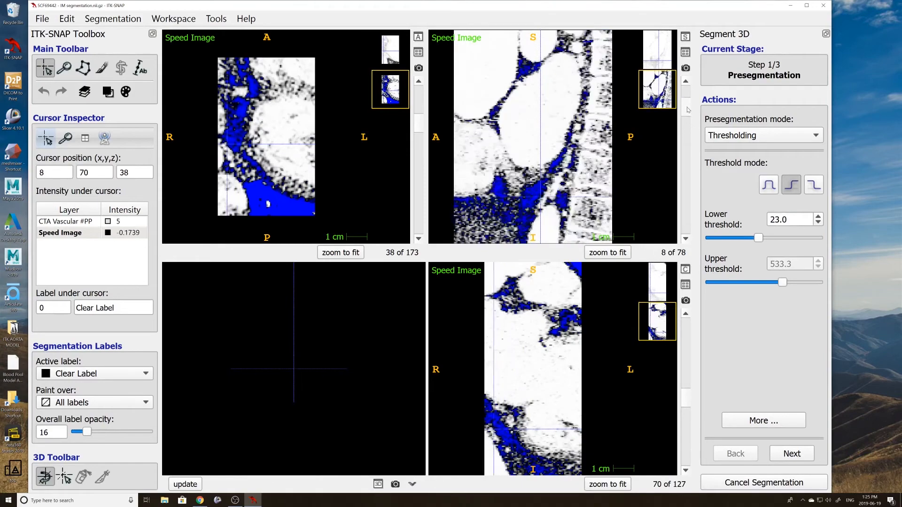
scroll(687, 109, down, 11)
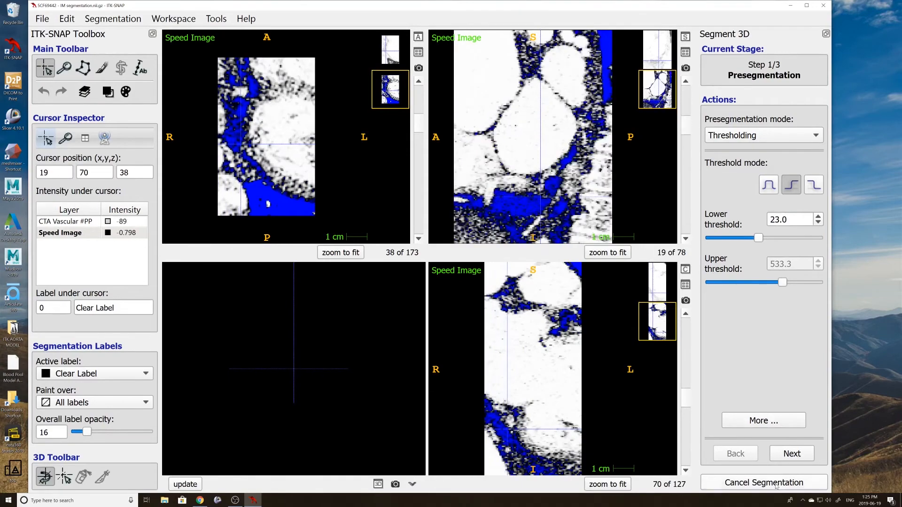
click(775, 484)
- Reduce the ROI's anterior-posterior size to 88, restart 3D segmentation with a lower threshold of -203, and place the cursor at (40, 67, 48)
click(238, 74)
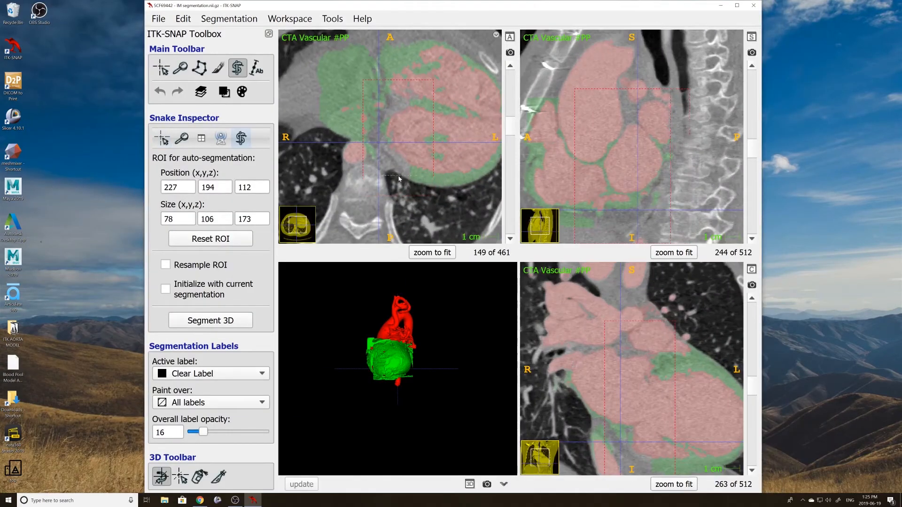
drag(435, 151, 432, 151)
click(228, 326)
drag(825, 238, 819, 240)
drag(649, 199, 632, 185)
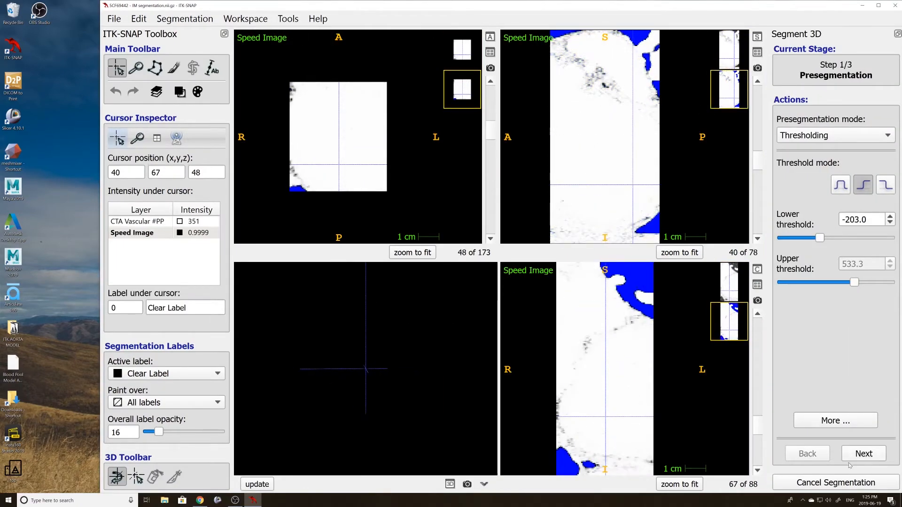
- Add a bubble of radius 5.80 at the cursor, with Label 2 as the active label painting over Clear Label only
click(864, 453)
click(866, 148)
click(180, 92)
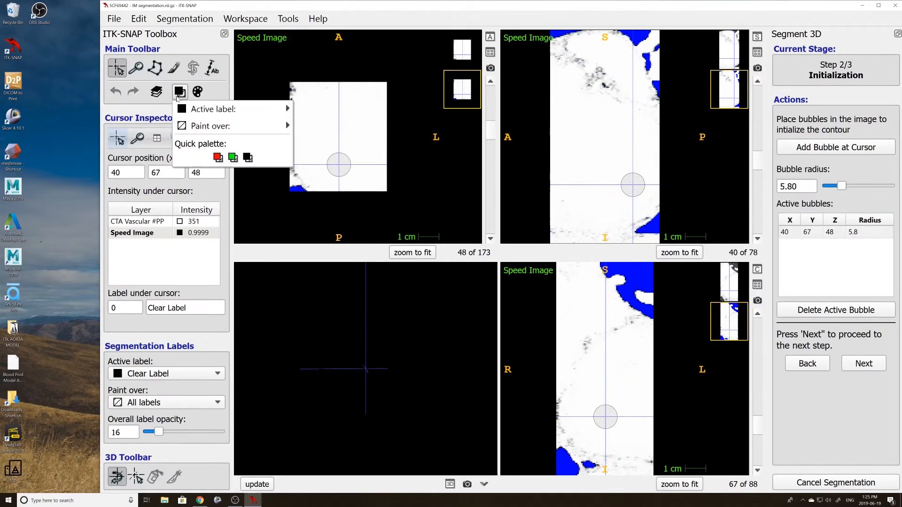
mouse_move(202, 107)
click(324, 142)
click(199, 96)
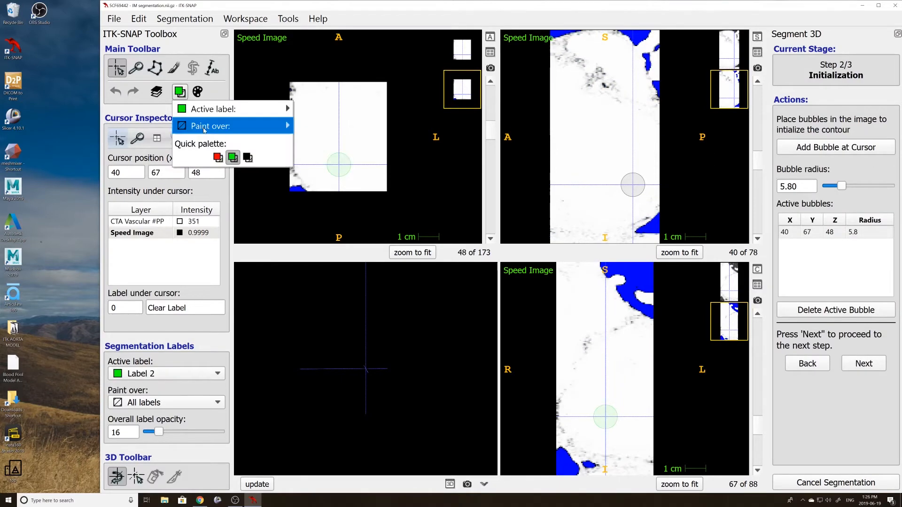
mouse_move(263, 125)
click(348, 162)
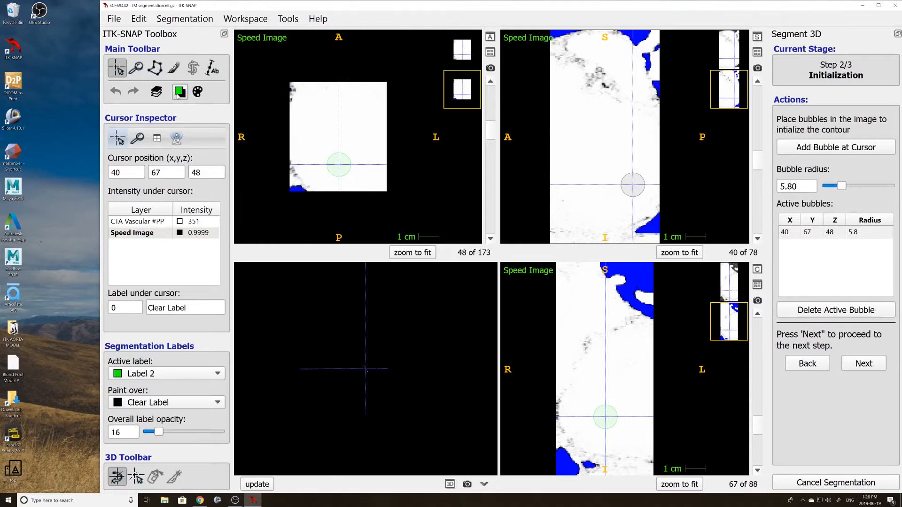
- Run the contour evolution until it fills most of the ROI, checking sagittal slices 40 to 78, and accept the result
click(864, 363)
click(836, 214)
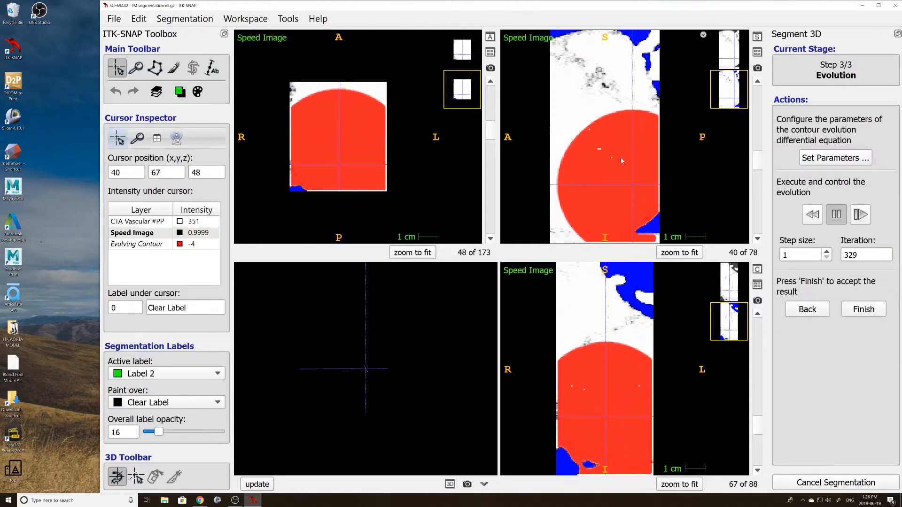
scroll(671, 128, down, 2)
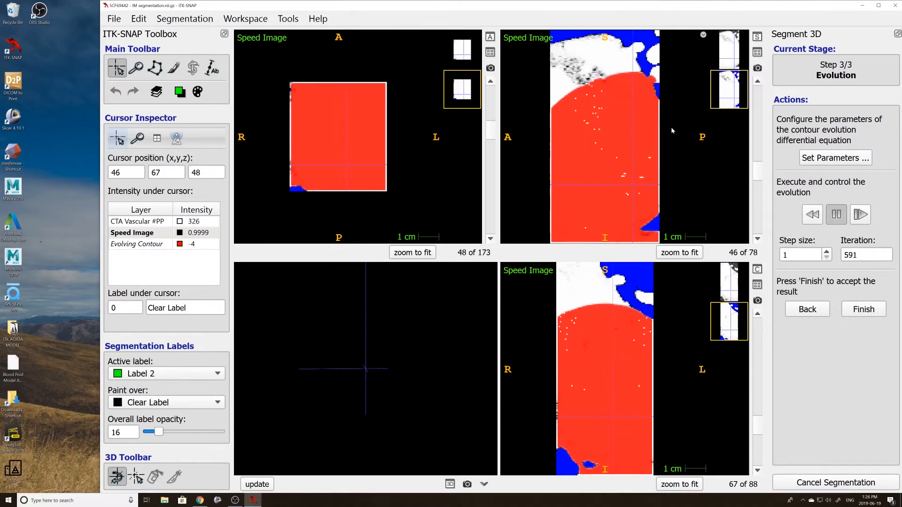
scroll(671, 129, down, 20)
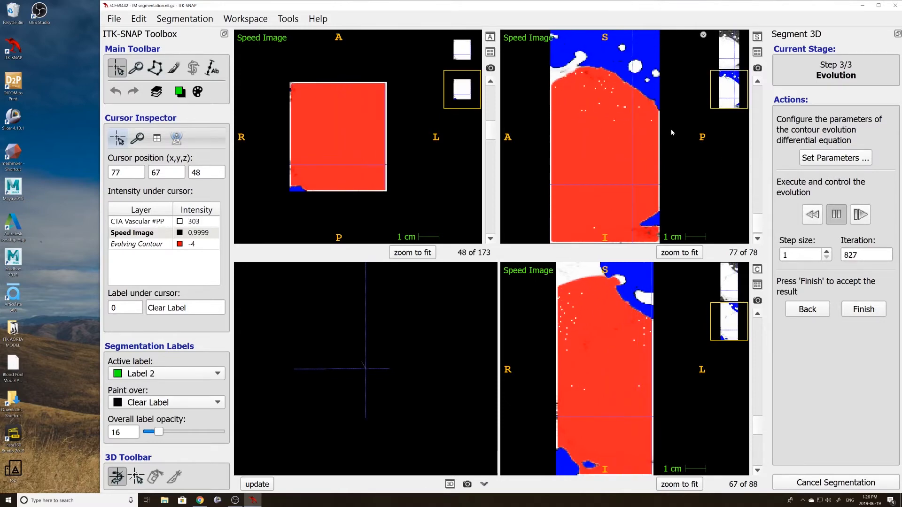
scroll(734, 161, down, 1)
click(868, 313)
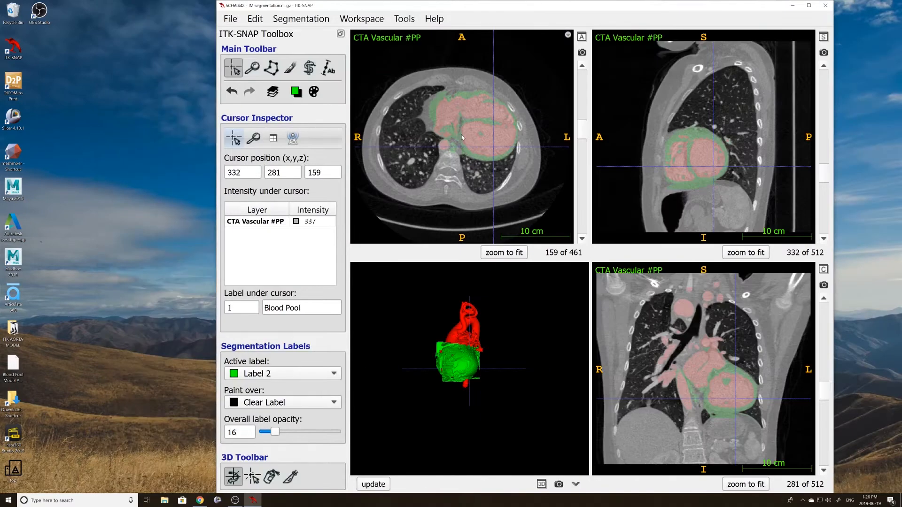
- Refresh the 3D model, rotate it to the posterior side, and place the 3D crosshair on the myocardium beside the descending aorta
click(316, 20)
click(324, 72)
right_drag(475, 167, 484, 171)
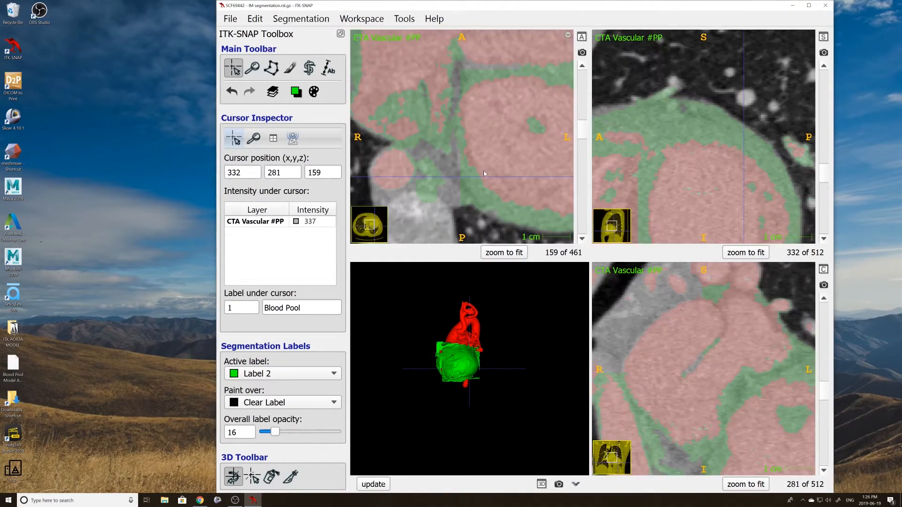
right_drag(504, 339, 482, 344)
drag(483, 344, 442, 353)
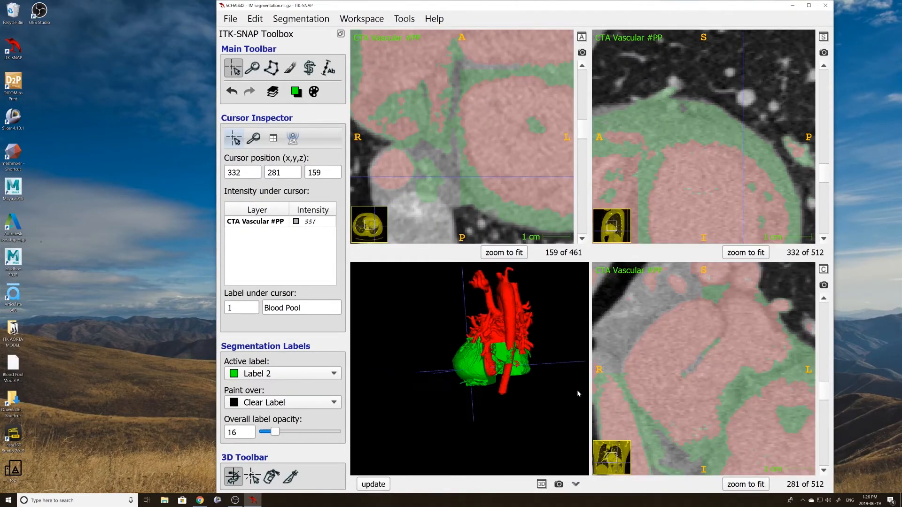
right_drag(577, 389, 503, 323)
drag(503, 323, 498, 347)
right_drag(484, 155, 477, 191)
click(257, 470)
click(511, 358)
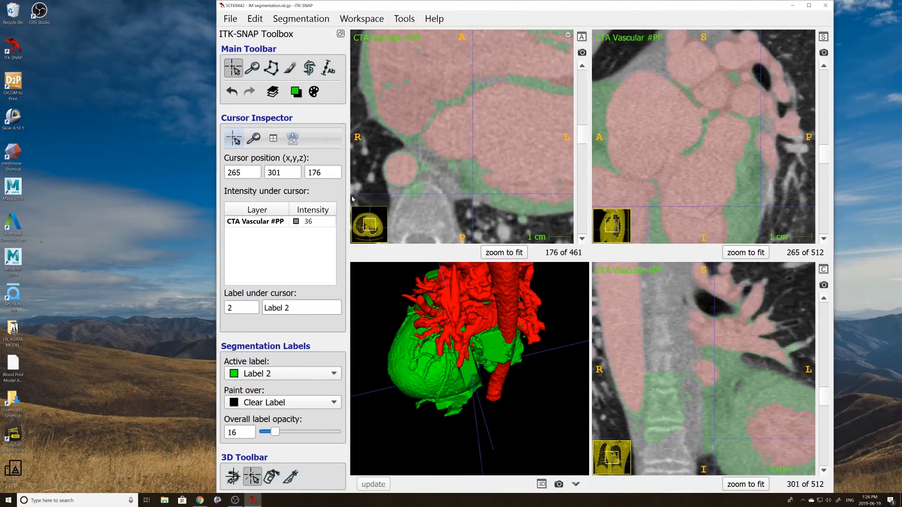
- Fit the snake ROI at (251, 269, 112) with size 45 × 43 × 173 around the posterior wall at the crosshair and start 3D segmentation
click(309, 68)
drag(496, 159, 498, 169)
drag(515, 93, 512, 176)
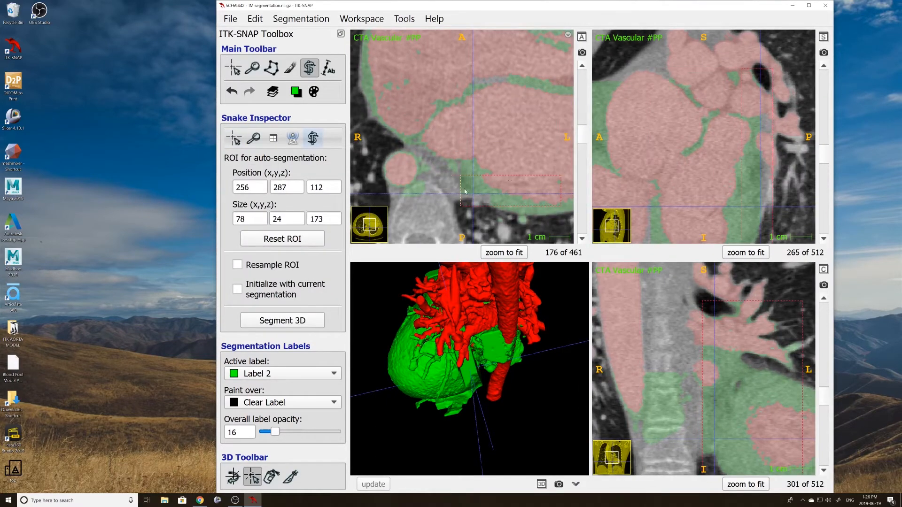
drag(464, 192, 496, 199)
right_drag(642, 228, 658, 192)
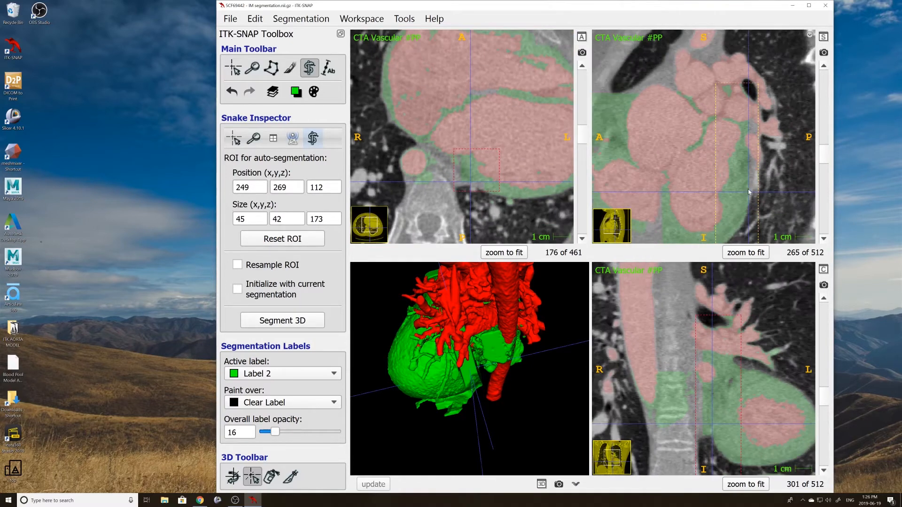
middle_drag(716, 189, 666, 157)
drag(709, 156, 712, 157)
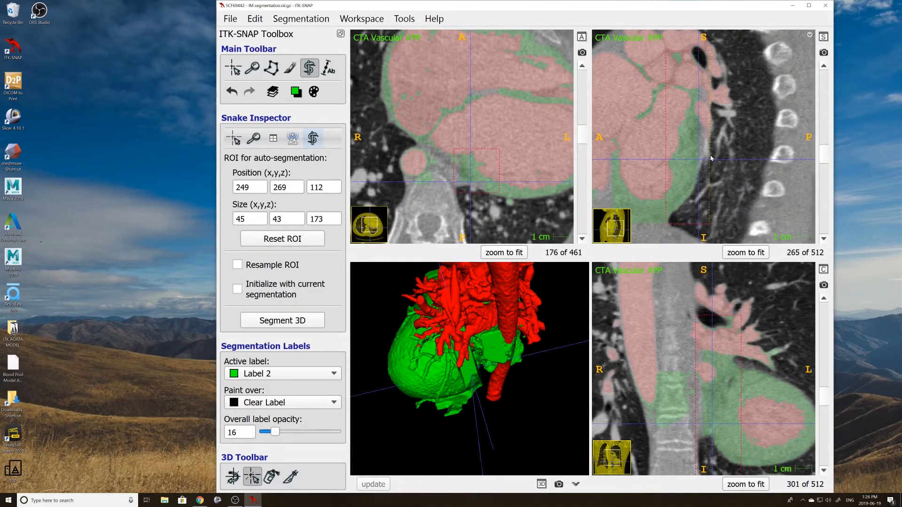
click(282, 320)
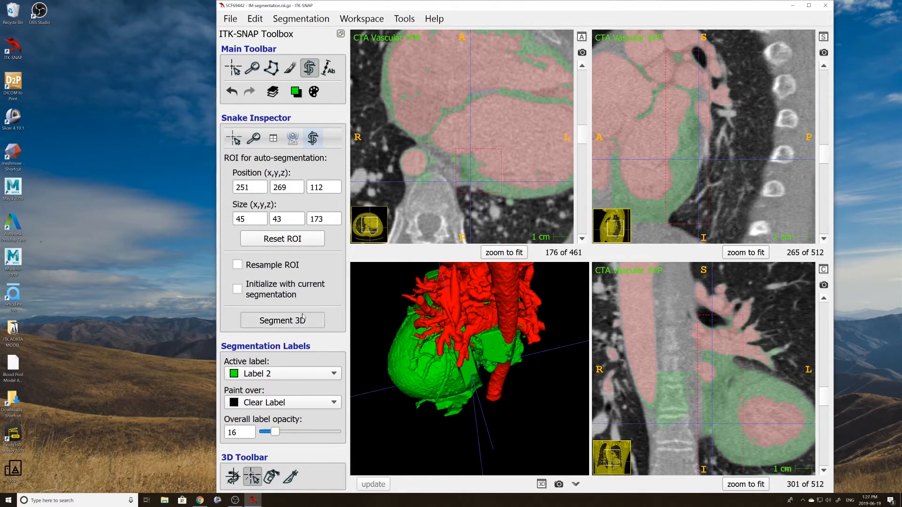
- Place the cursor inside the white area of the thresholded speed image and add a seed bubble there
click(462, 90)
click(349, 148)
click(346, 136)
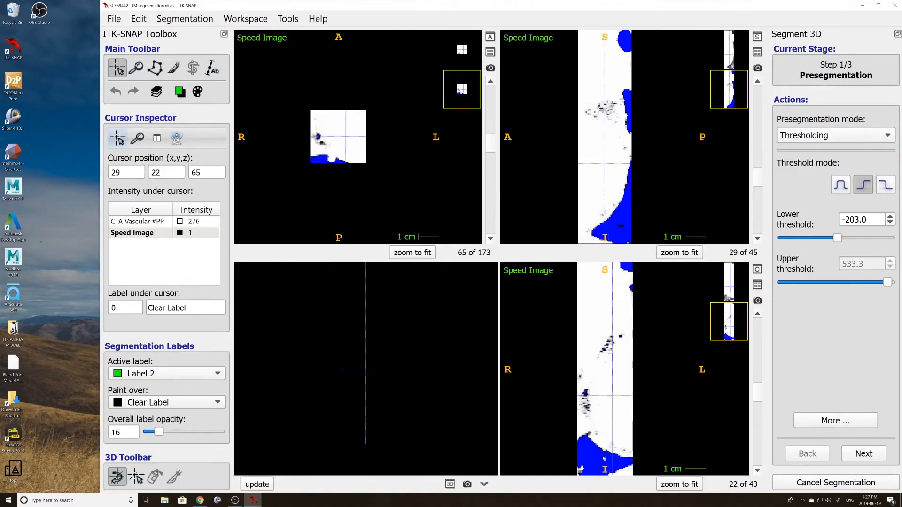
click(864, 454)
click(835, 147)
click(863, 363)
- Run the contour evolution until it fills the ROI, checking the sagittal slices, and accept the segmentation
click(836, 214)
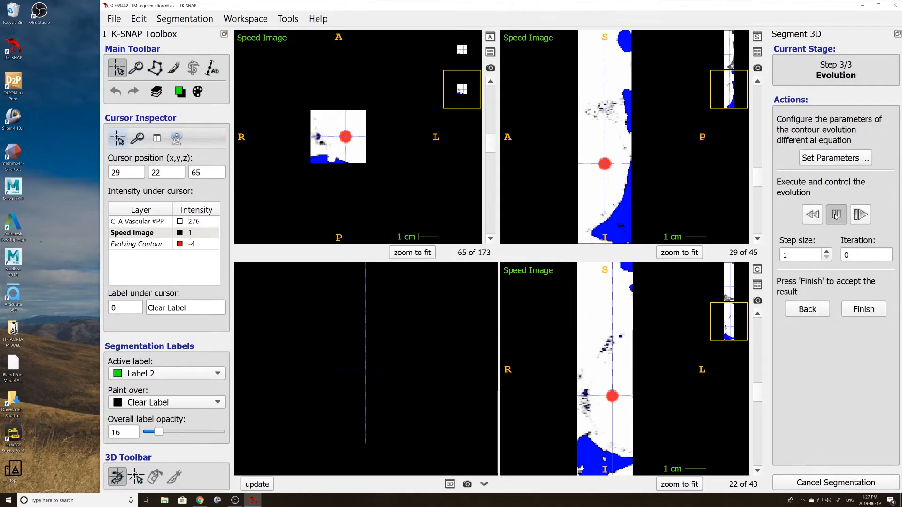
scroll(472, 151, down, 8)
scroll(633, 153, down, 15)
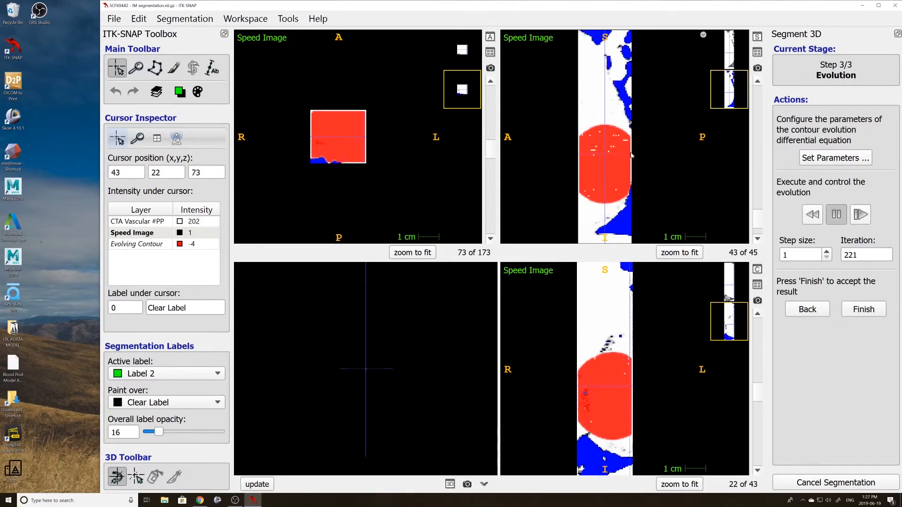
scroll(633, 154, up, 11)
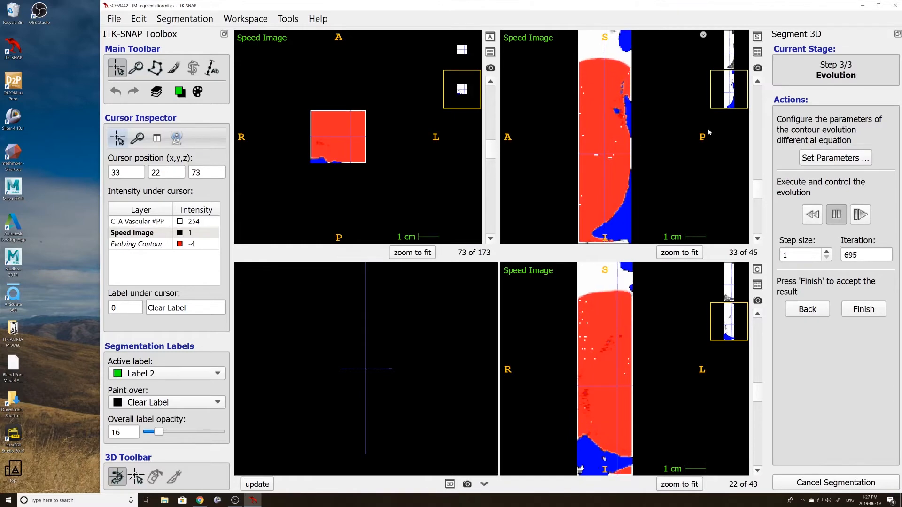
scroll(634, 88, down, 3)
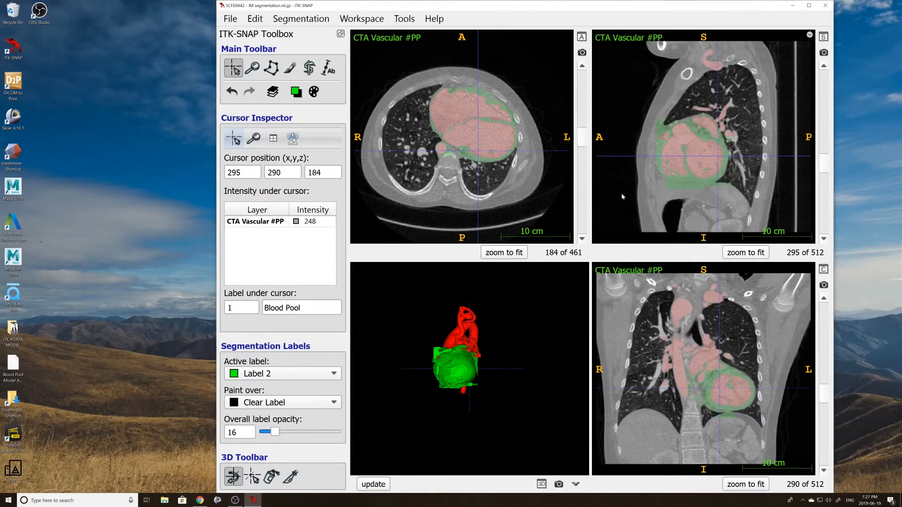
- Update the 3D model and inspect the back of the heart for remaining gaps in the green label
scroll(472, 396, up, 2)
drag(472, 396, 339, 370)
click(374, 484)
scroll(525, 350, up, 3)
drag(525, 349, 441, 359)
- Define a 72 × 61 × 173 auto-segmentation ROI behind the heart and set its lower threshold to -159
click(309, 68)
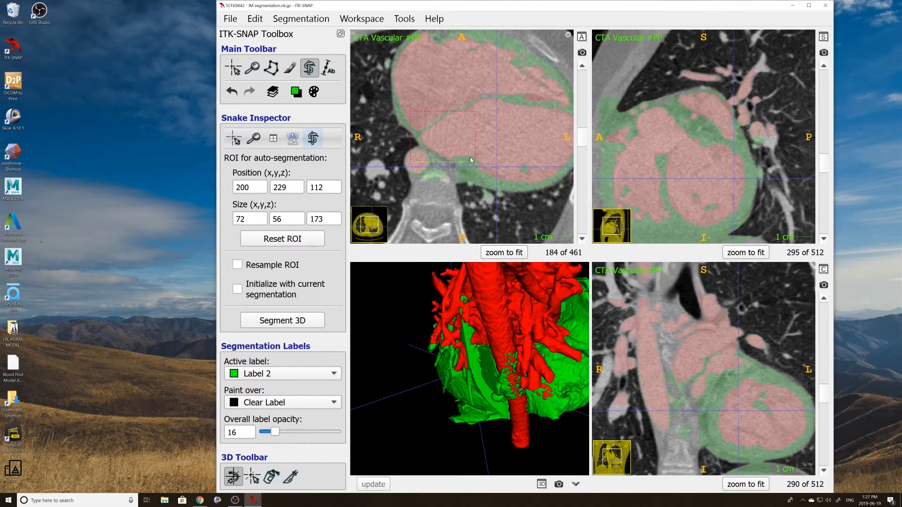
click(282, 321)
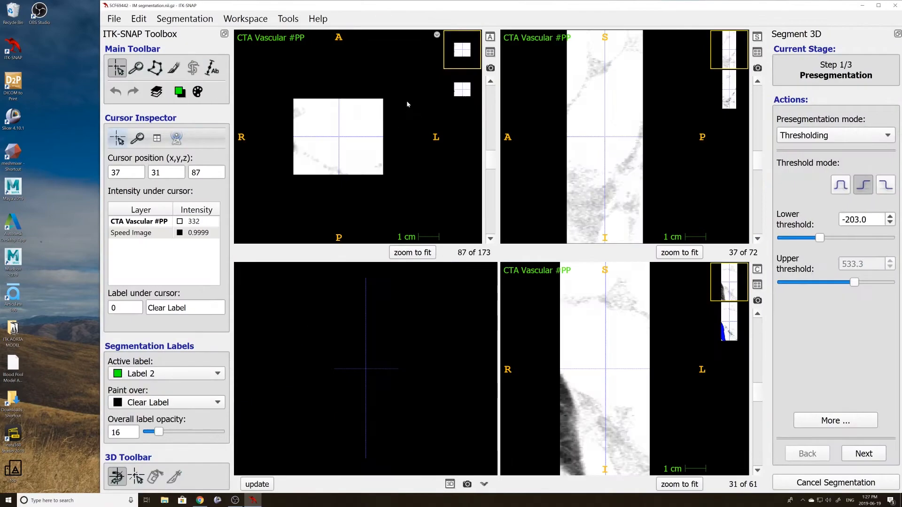
drag(821, 240, 823, 241)
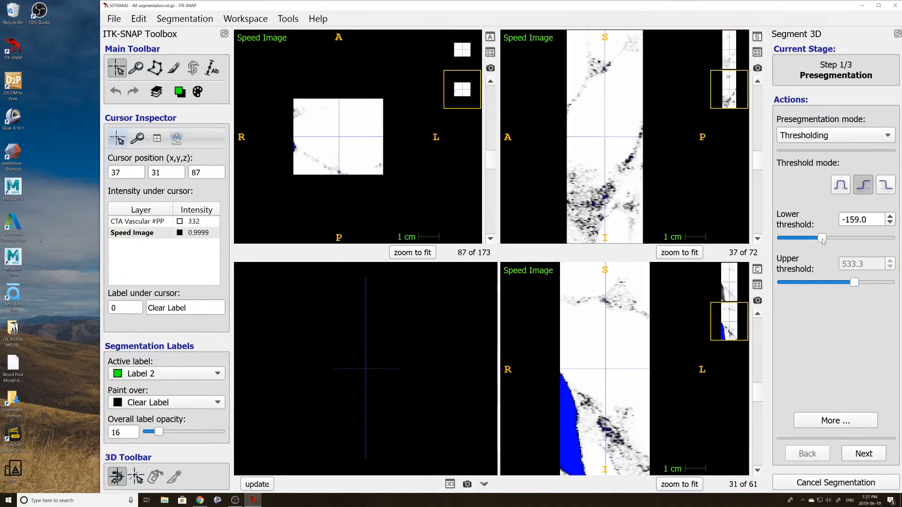
- Try to grow the Label 2 segmentation from a seed bubble placed at 37, 31, 87 in the ROI
click(861, 453)
click(836, 149)
click(862, 362)
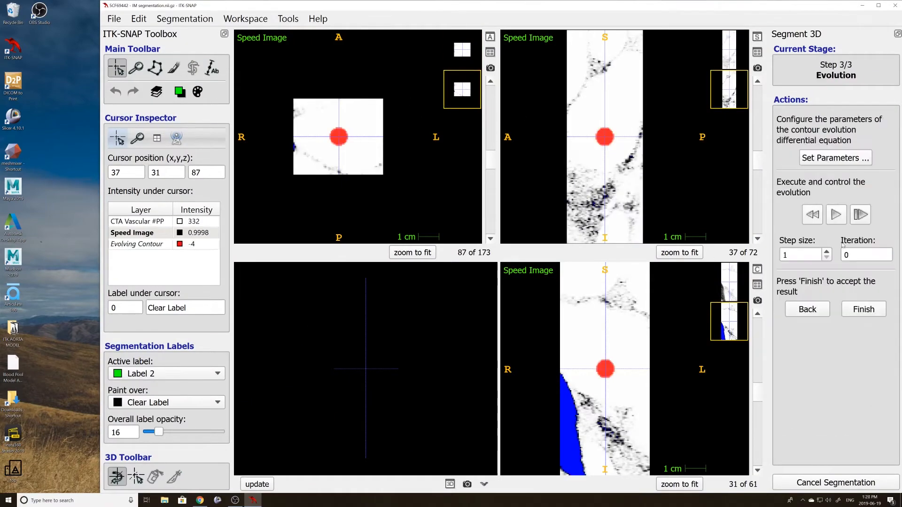
click(835, 215)
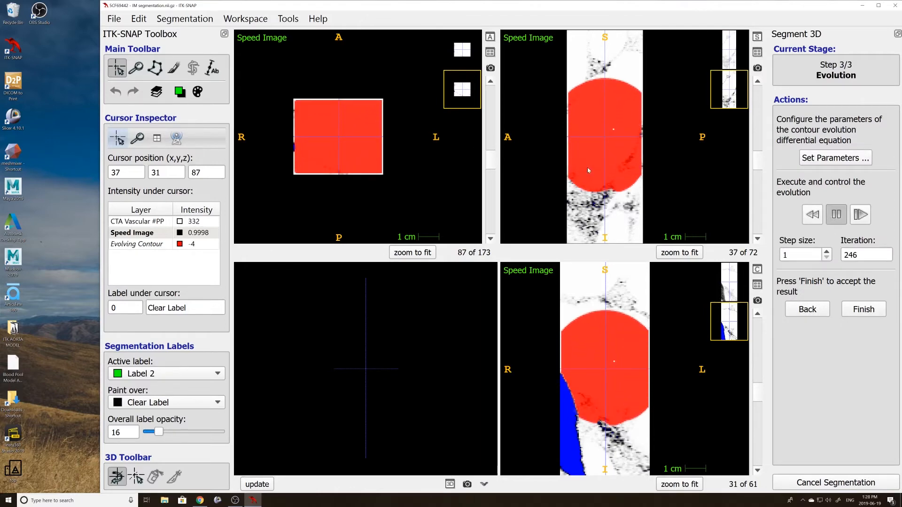
click(890, 6)
click(479, 315)
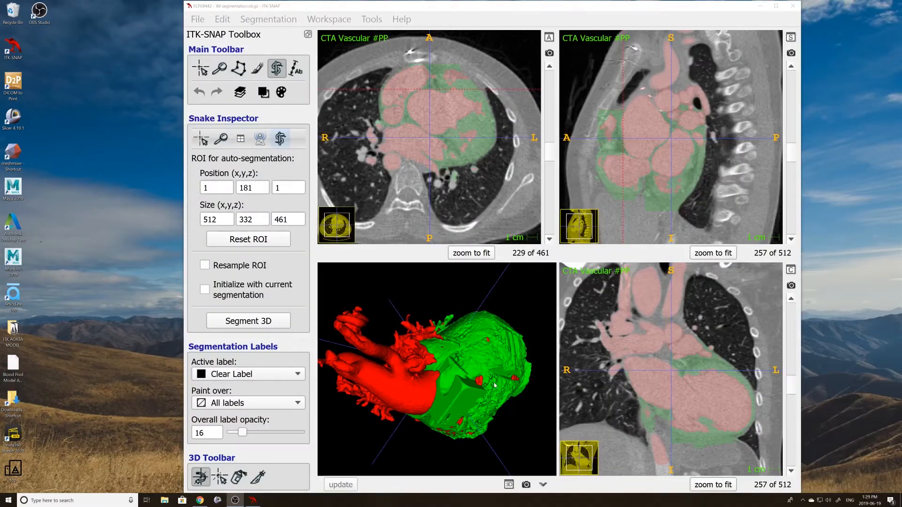
- Locate the cursor on the gap in the green label at the back of the 3D heart model
mouse_move(480, 372)
mouse_down()
mouse_move(437, 343)
mouse_move(480, 369)
mouse_move(467, 376)
mouse_up()
click(219, 477)
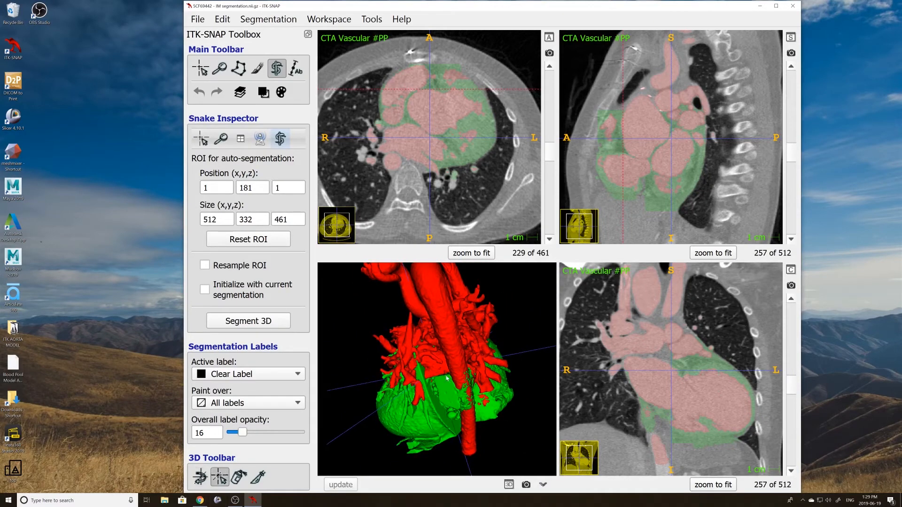
click(435, 373)
- Set Label 2 as the active label and restrict painting to the Clear Label
click(264, 92)
mouse_move(325, 110)
click(408, 144)
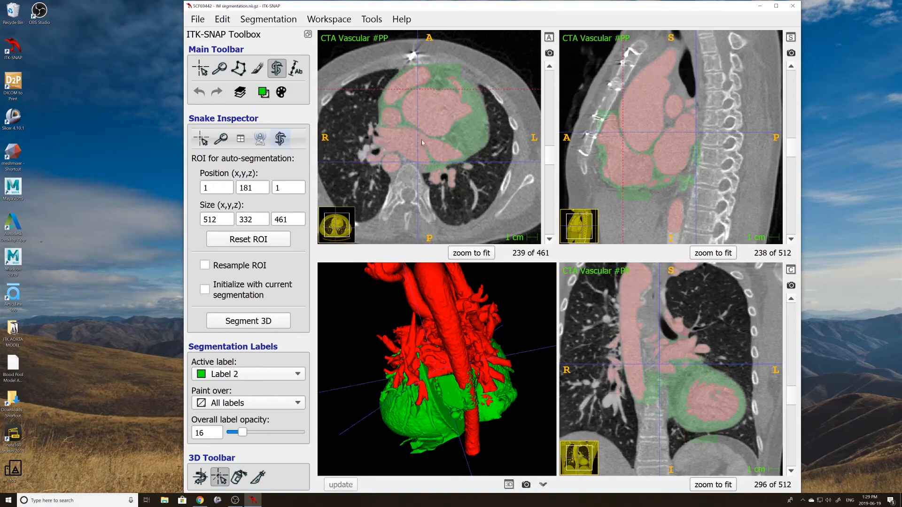
click(263, 92)
mouse_move(310, 127)
click(425, 162)
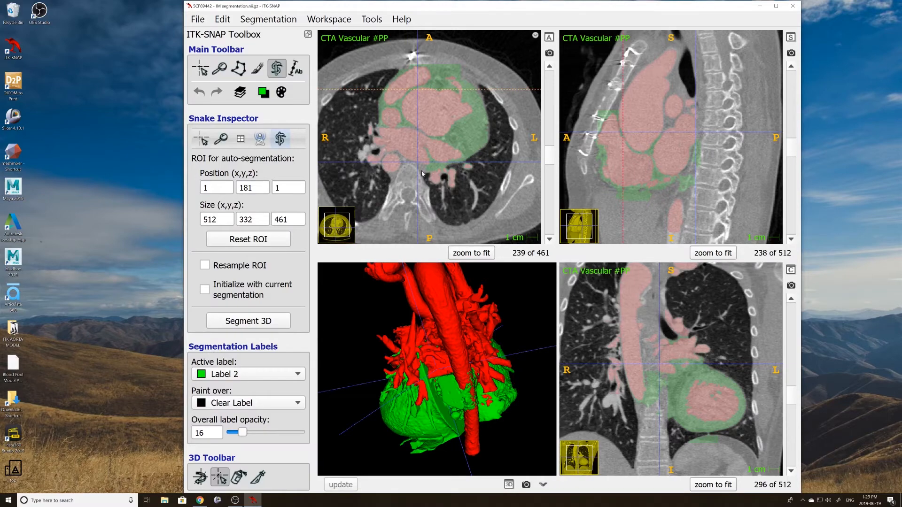
right_drag(434, 92, 418, 165)
scroll(418, 165, down, 1)
middle_drag(417, 164, 466, 94)
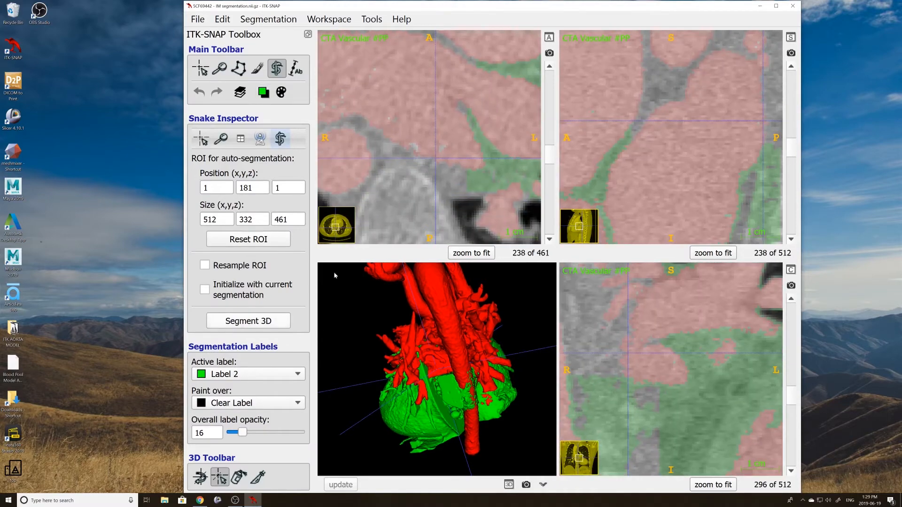
click(248, 321)
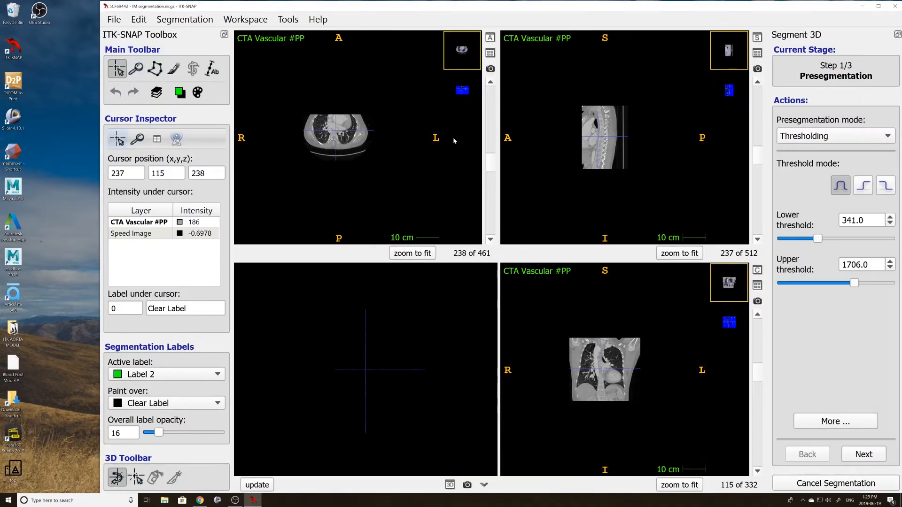
click(823, 483)
- Crop the auto-segmentation ROI in the axial view to position 201, 232 with a size of 87 × 67
click(309, 69)
drag(463, 172, 462, 157)
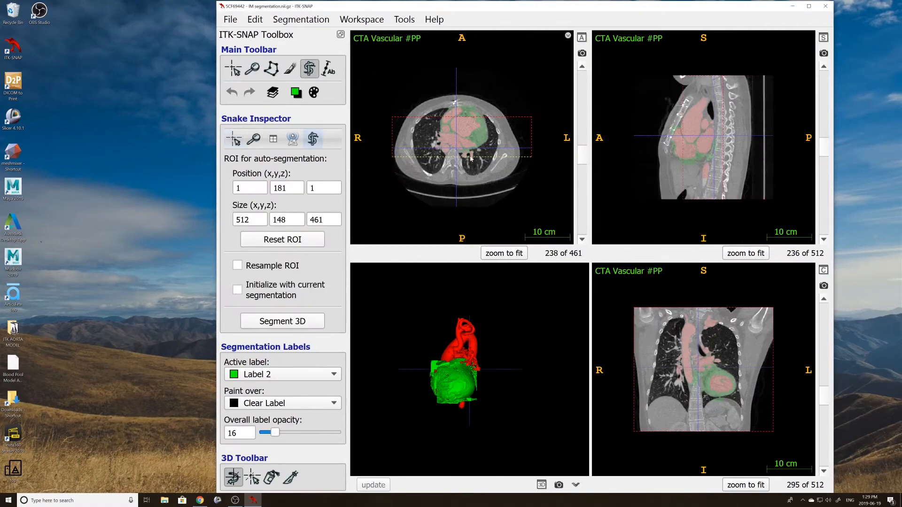
drag(392, 136, 450, 136)
drag(526, 143, 470, 143)
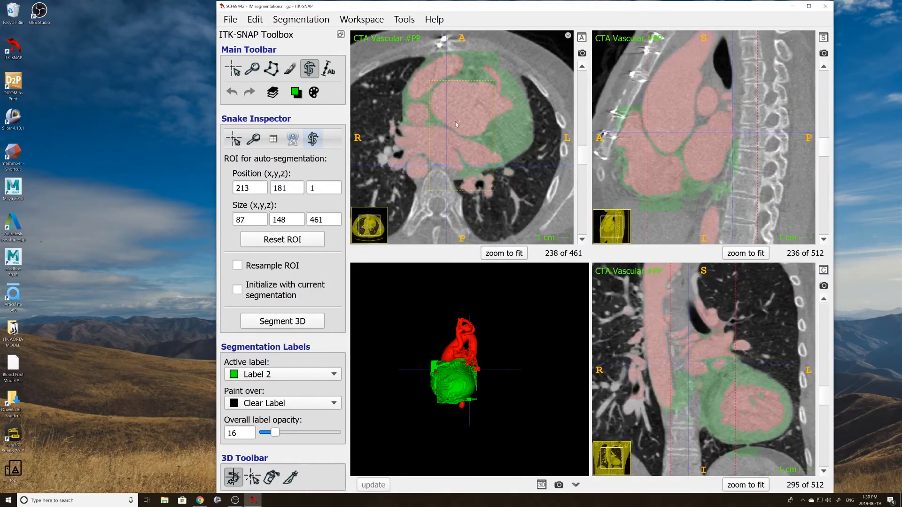
drag(462, 81, 454, 104)
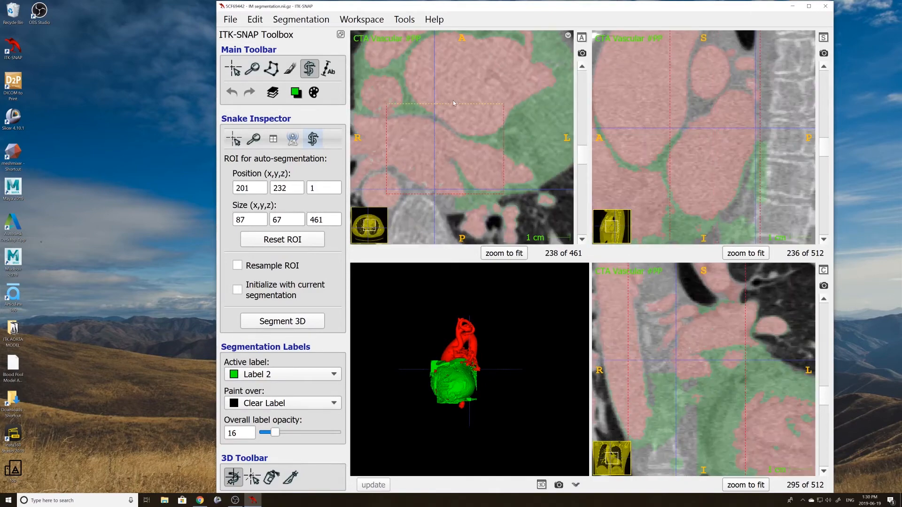
- Limit the ROI's vertical extent in the sagittal view to start at 146 with a z size of 140
right_drag(669, 136, 651, 186)
drag(704, 207, 706, 162)
right_drag(705, 162, 690, 71)
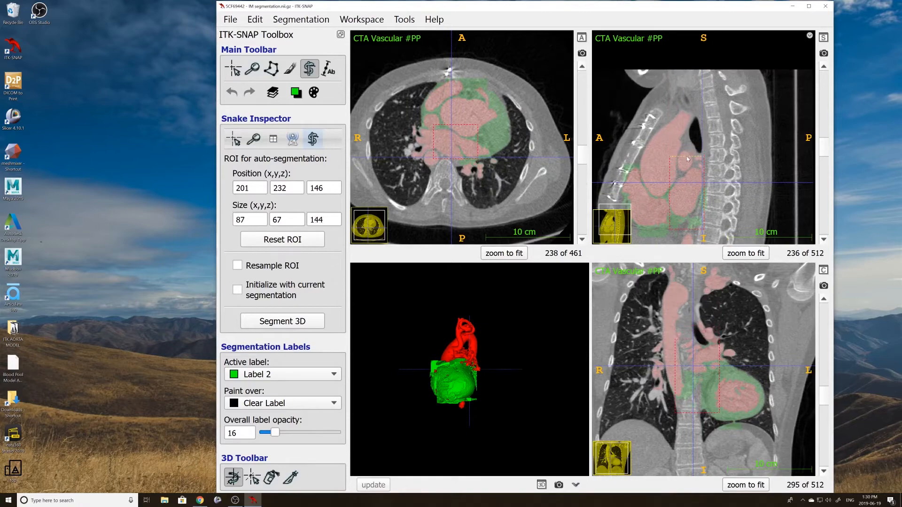
scroll(462, 168, down, 5)
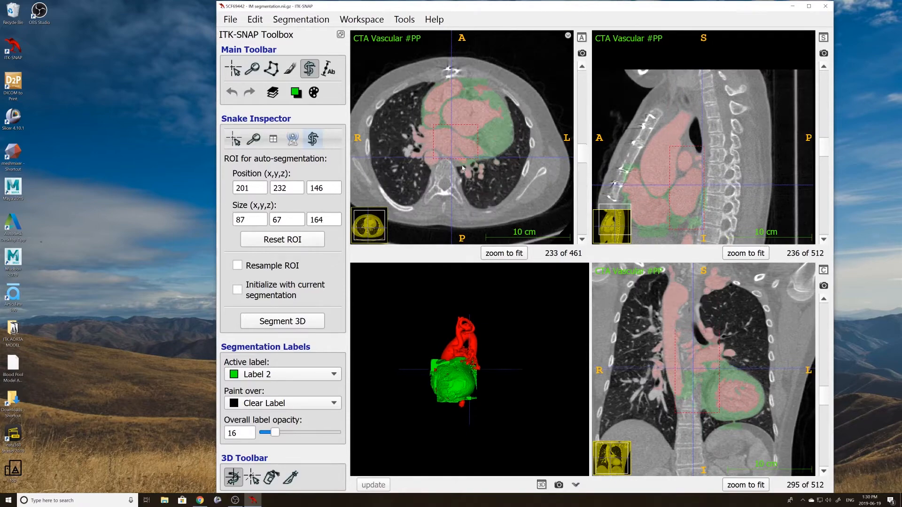
drag(584, 157, 582, 172)
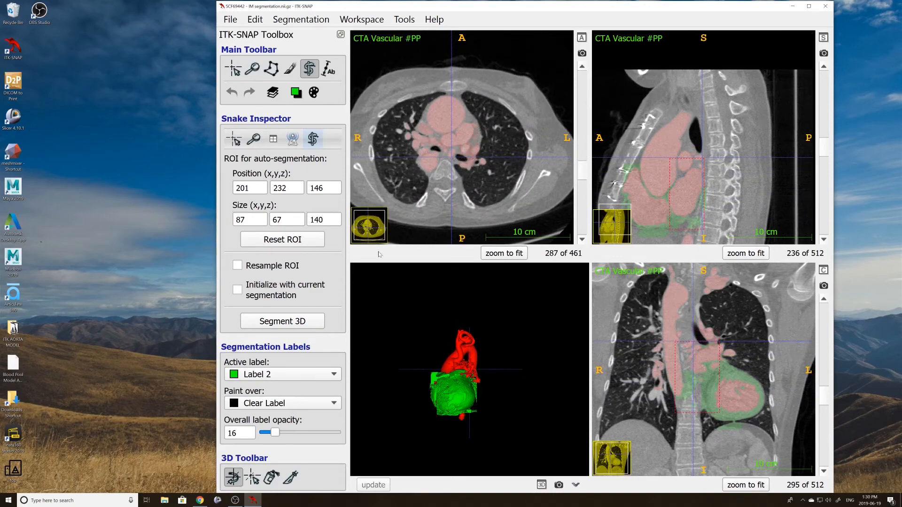
- Presegment the ROI with the lower threshold only, and reduce that threshold to 23
click(282, 321)
click(864, 186)
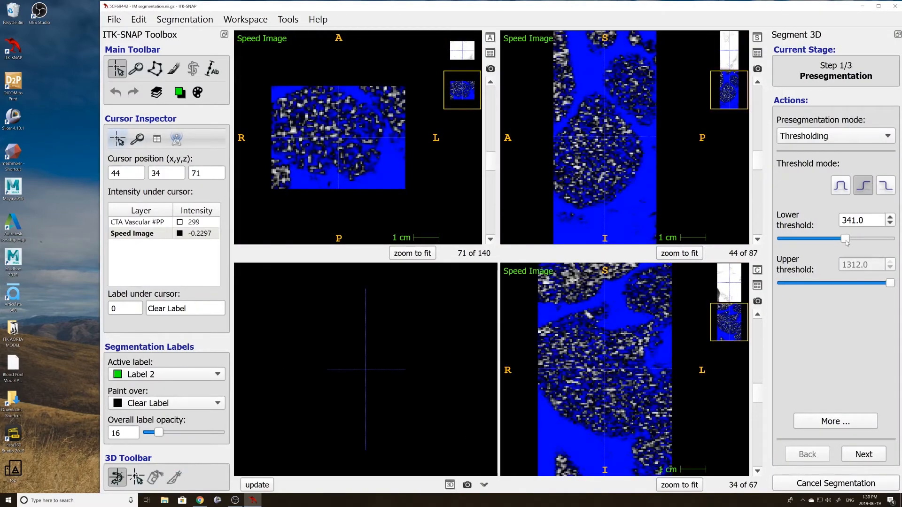
drag(846, 239, 837, 241)
drag(494, 164, 493, 188)
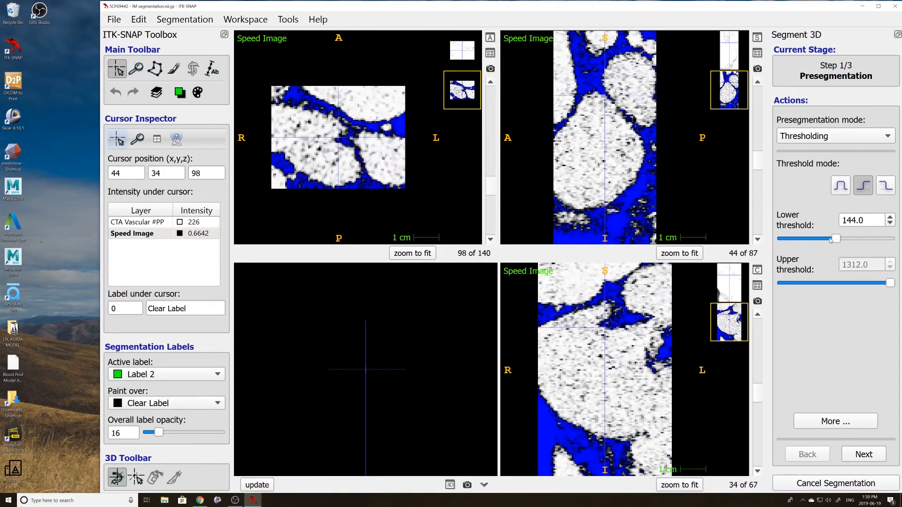
drag(830, 240, 826, 239)
- Add a seed bubble of radius 5 at position 44, 24, 62 in the presegmented ROI
click(589, 151)
click(863, 454)
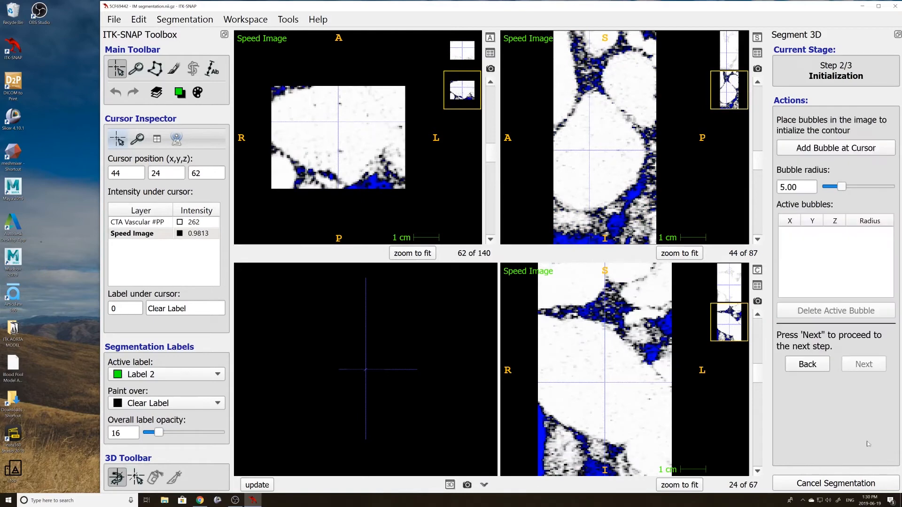
click(835, 148)
click(864, 364)
- Evolve the contour from the bubble until it fills the ROI and accept the segmentation result
click(836, 215)
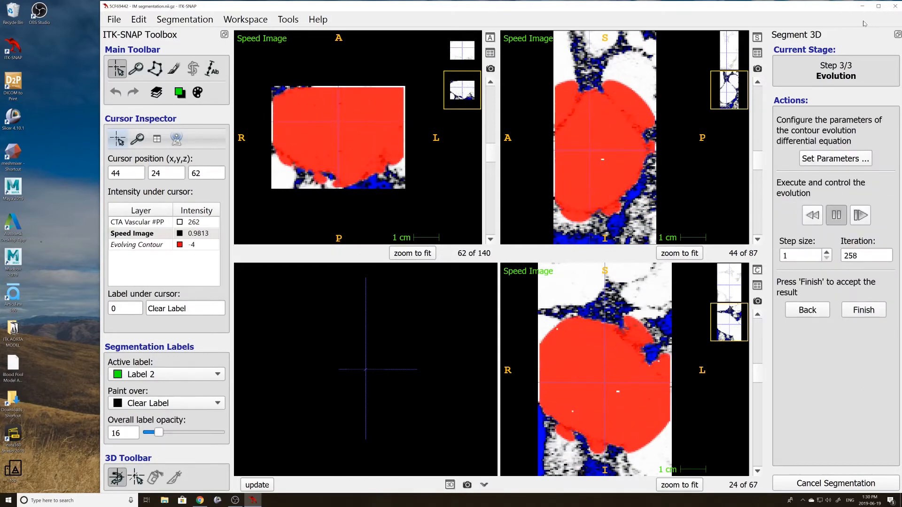
click(836, 215)
click(853, 316)
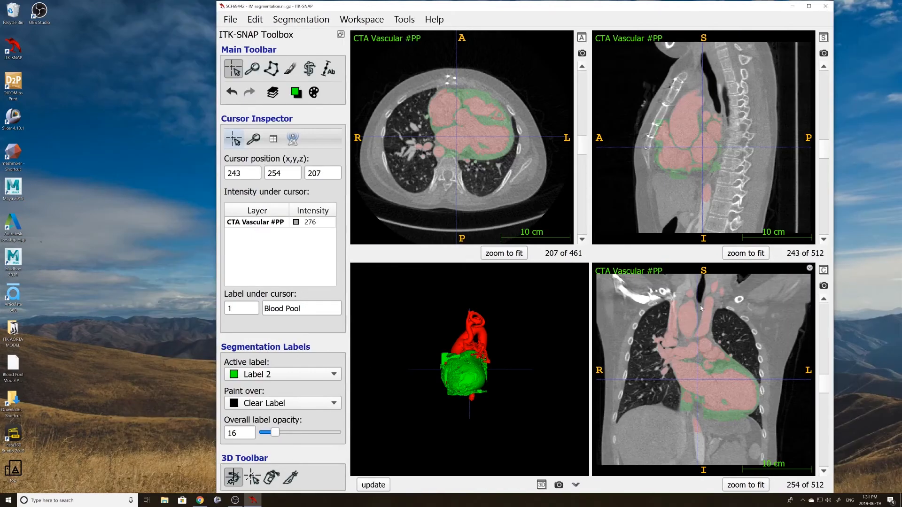
- Regenerate the 3D model with the newly segmented region and inspect the back of the heart
drag(541, 343, 422, 402)
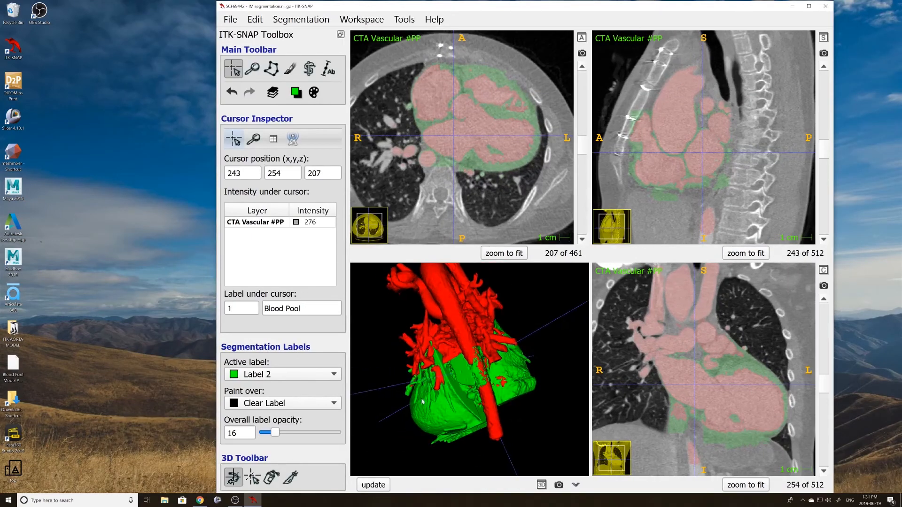
click(373, 484)
scroll(520, 362, up, 5)
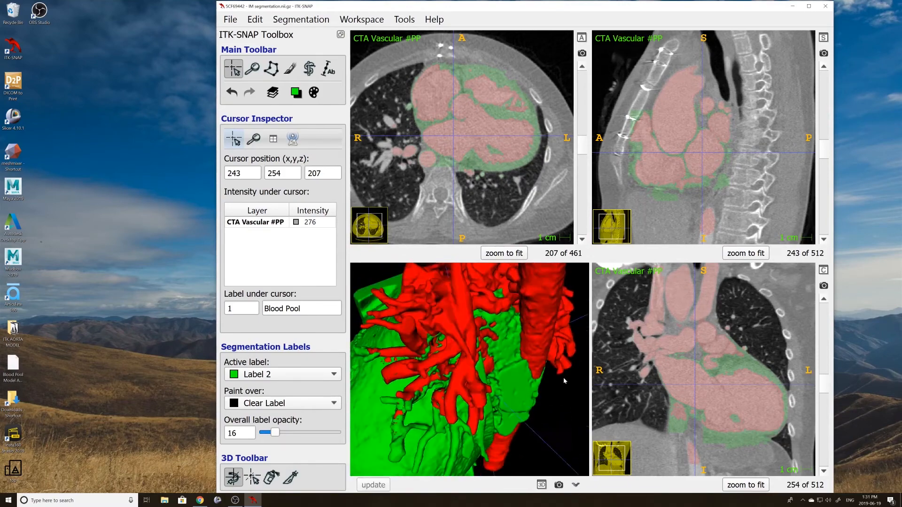
- Locate the cursor on the uncovered gap between the green patches on the underside of the 3D heart model
drag(564, 381, 491, 379)
click(252, 477)
click(472, 371)
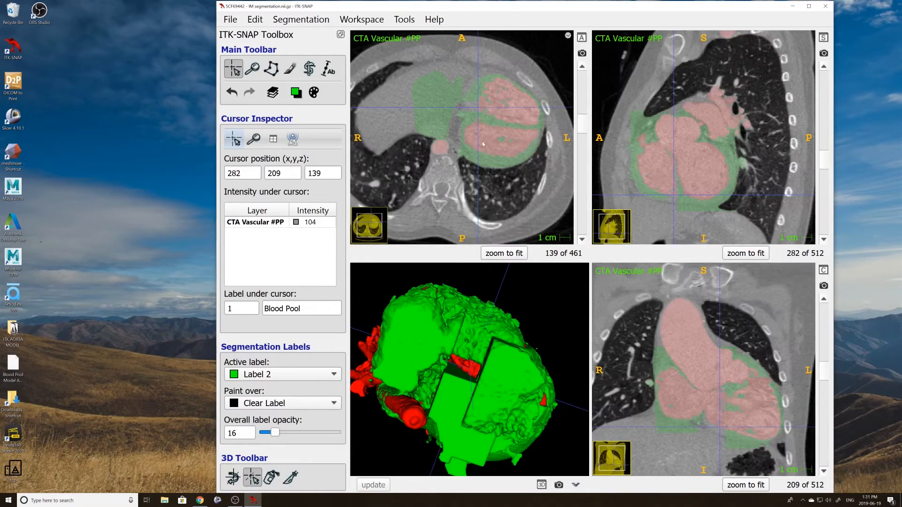
- Fit an 87 × 46 × 101 auto-segmentation ROI around the gap on the heart's underside and start its 3D segmentation
key(s)
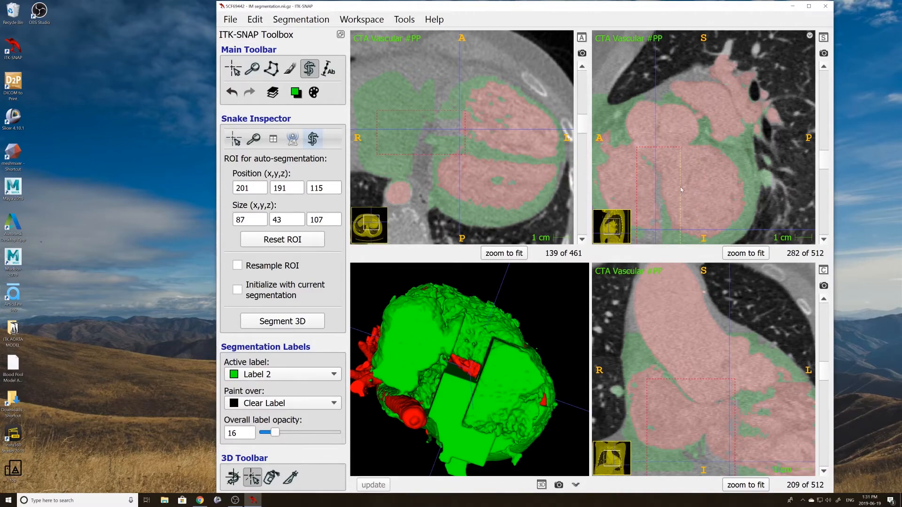
mouse_move(680, 187)
right_down()
mouse_move(680, 282)
mouse_move(678, 204)
right_up()
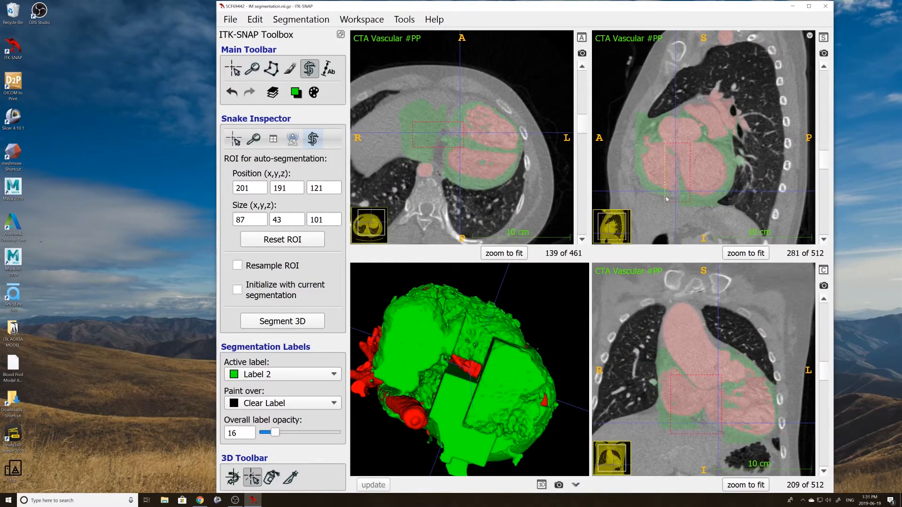
click(282, 322)
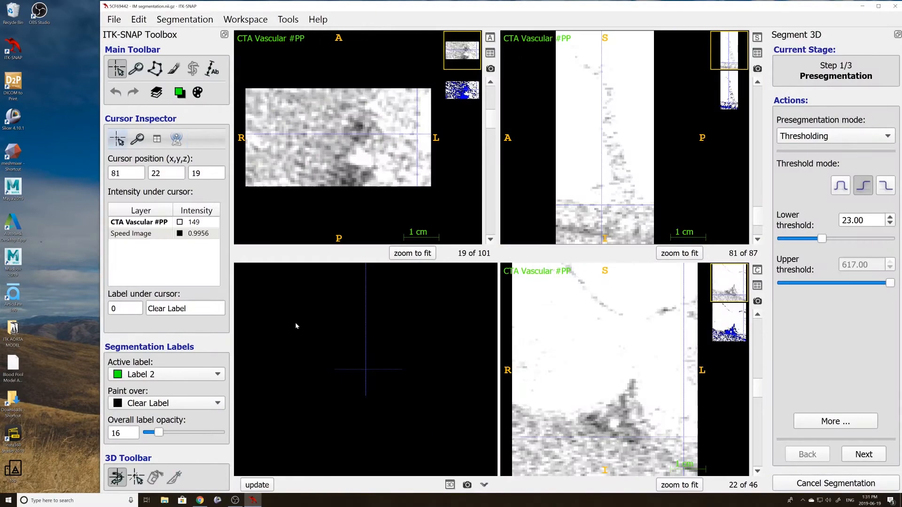
- Set the lower threshold to -11 while checking the speed image in the slice views
click(478, 97)
mouse_move(822, 239)
mouse_down()
mouse_move(801, 239)
mouse_move(846, 239)
mouse_move(794, 239)
mouse_move(818, 239)
mouse_up()
click(734, 268)
click(724, 97)
- Seed the ROI with a bubble at cursor position 81, 39, 49 and evolve the contour across the bright region, accepting the result
click(637, 142)
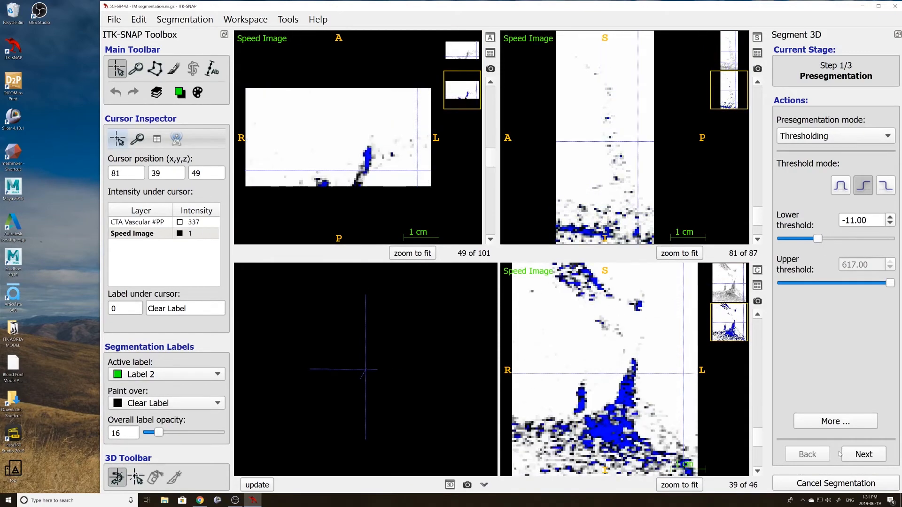
click(860, 454)
click(838, 151)
click(864, 365)
click(836, 215)
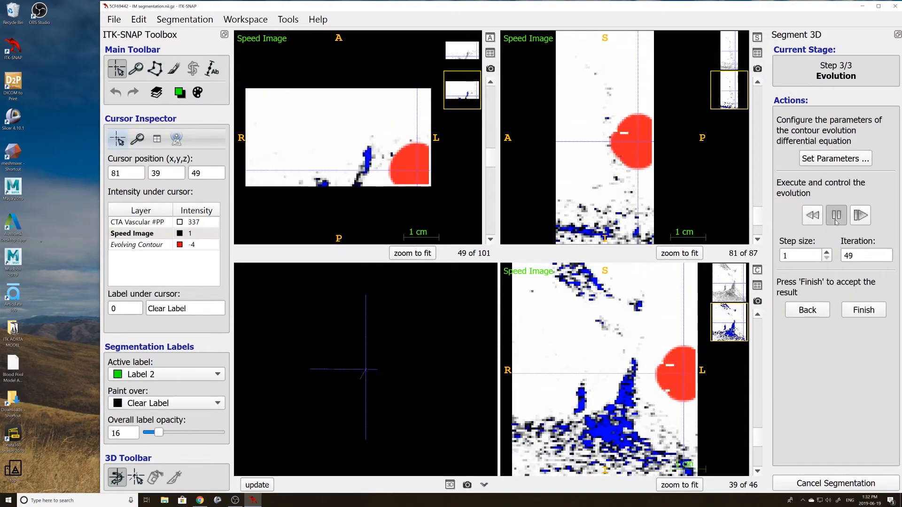
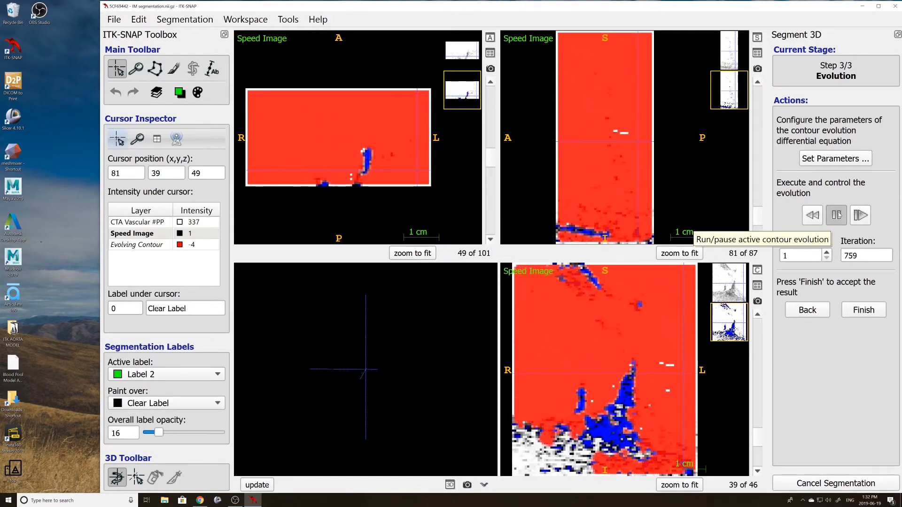
click(837, 215)
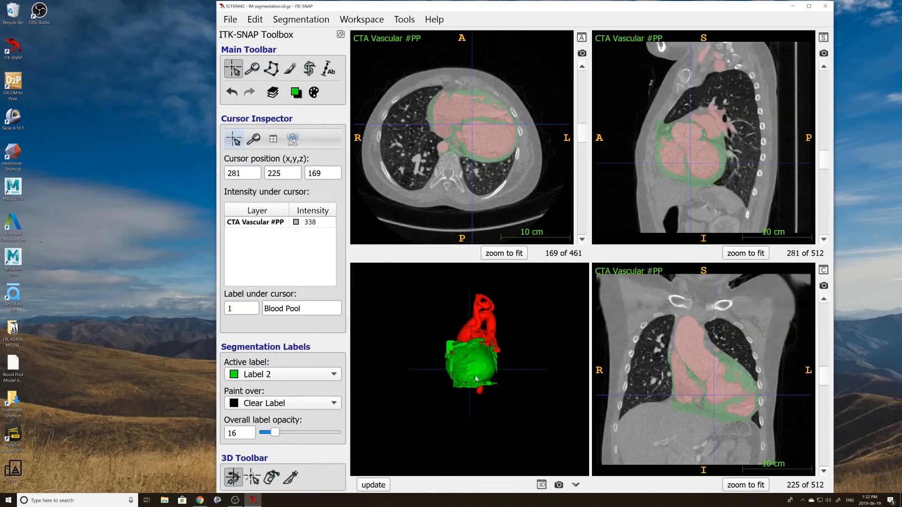
- Regenerate the 3D model and inspect the heart's underside and front for remaining blood-pool gaps, comparing with the sagittal slice
scroll(476, 379, up, 5)
drag(475, 378, 509, 291)
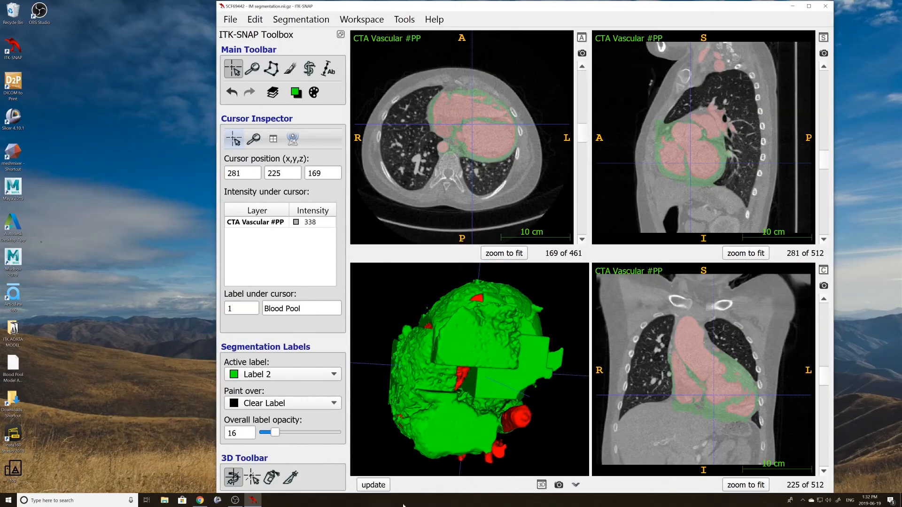
click(383, 489)
scroll(487, 374, up, 4)
drag(486, 374, 577, 302)
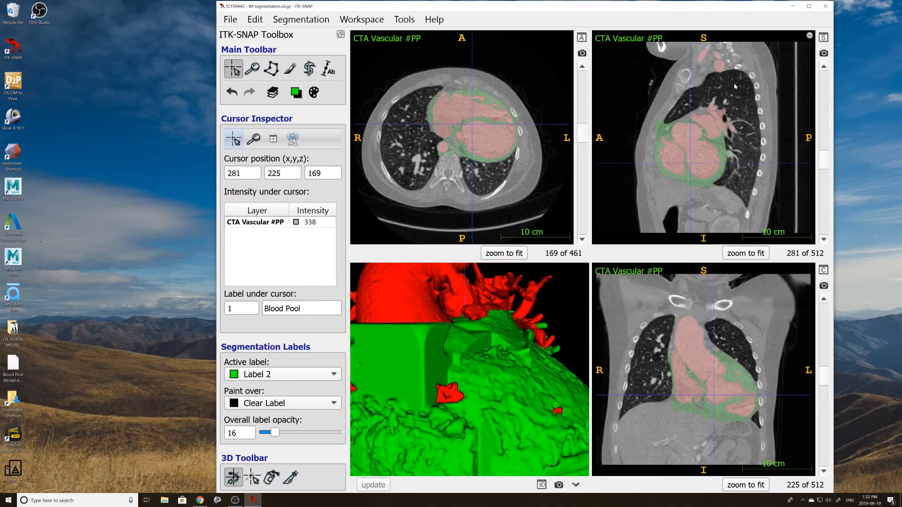
right_drag(708, 175, 711, 164)
middle_drag(711, 164, 700, 130)
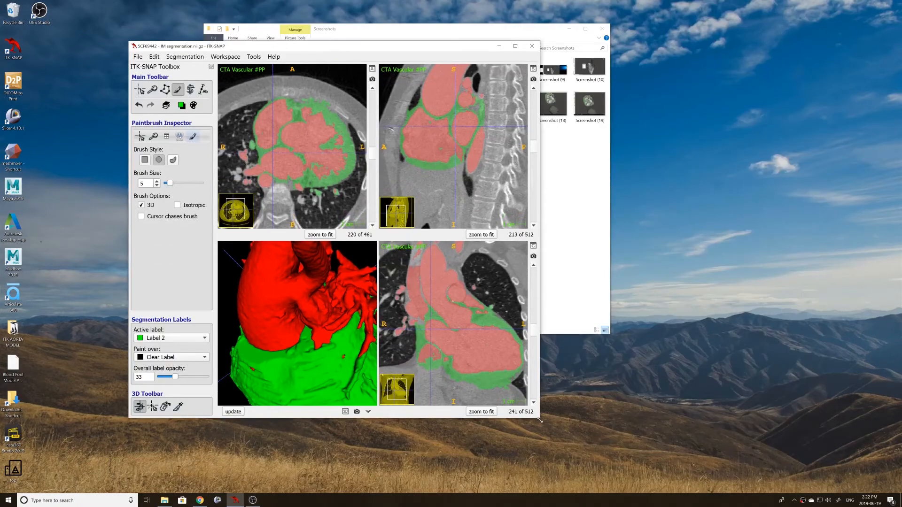
- Enlarge the segmentation window to give the slice and 3D views more room
drag(540, 420, 610, 461)
click(184, 56)
key(Escape)
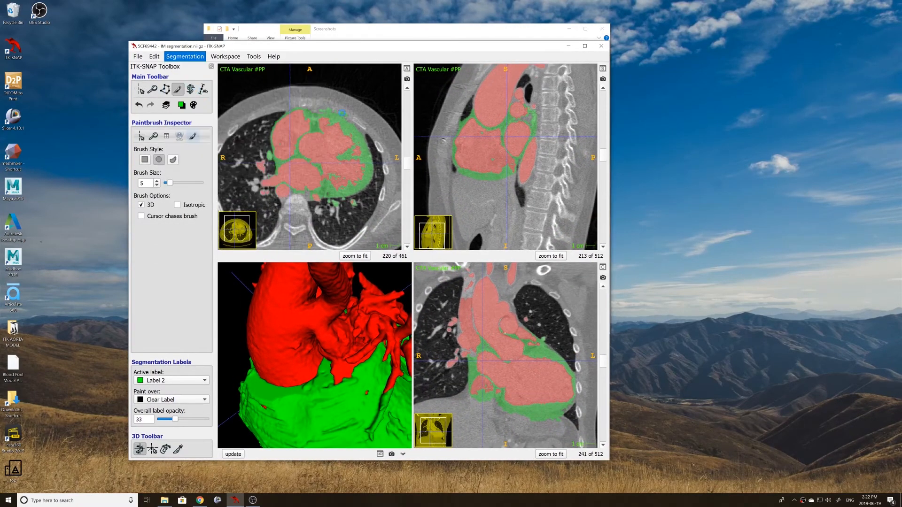
- Place the crosshair at 264, 146, 220 on the front heart wall and inspect the dent there on the 3D model
click(143, 92)
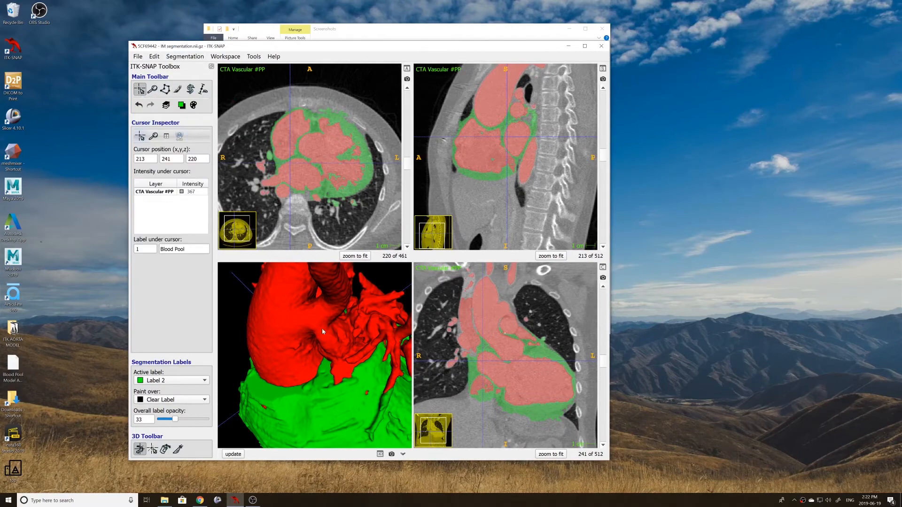
scroll(369, 413, down, 5)
drag(369, 414, 305, 300)
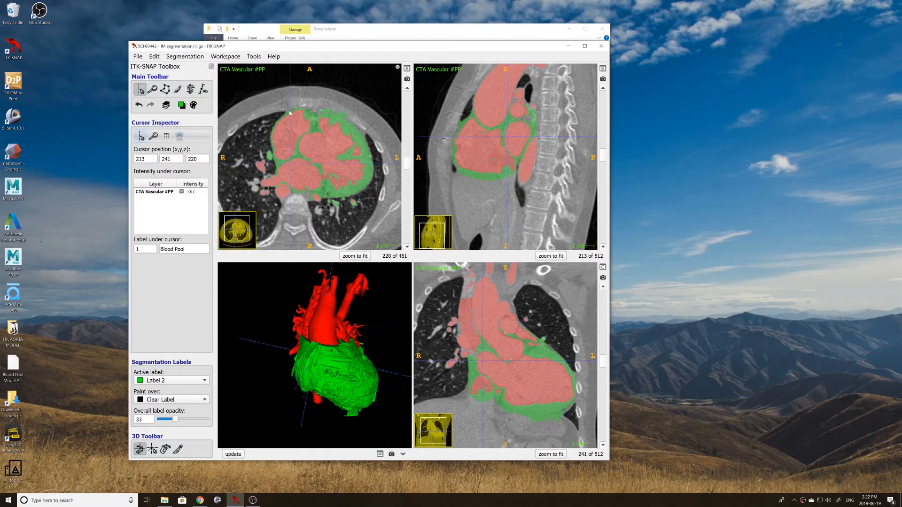
click(318, 114)
scroll(334, 303, up, 6)
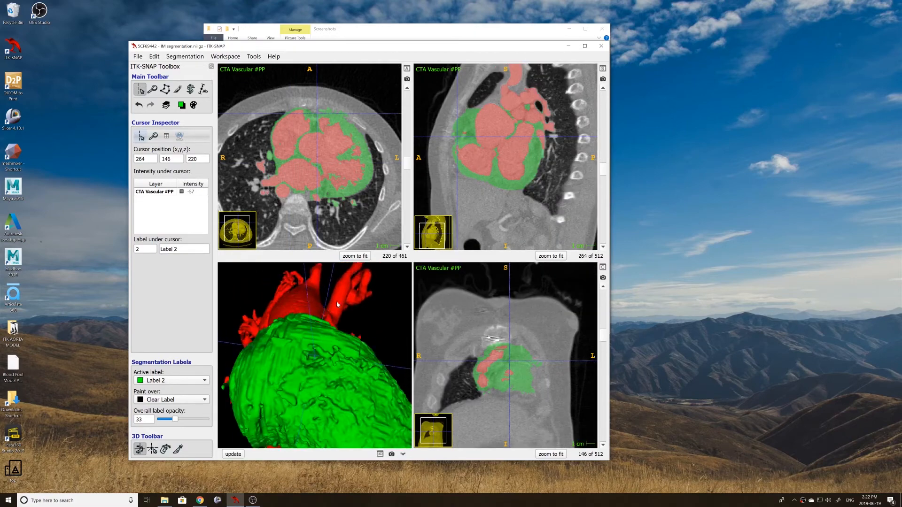
scroll(332, 306, up, 3)
- Paint Label 2 over the front-wall dent around axial slices 220 to 224 with a round 3D brush of size 5
click(178, 90)
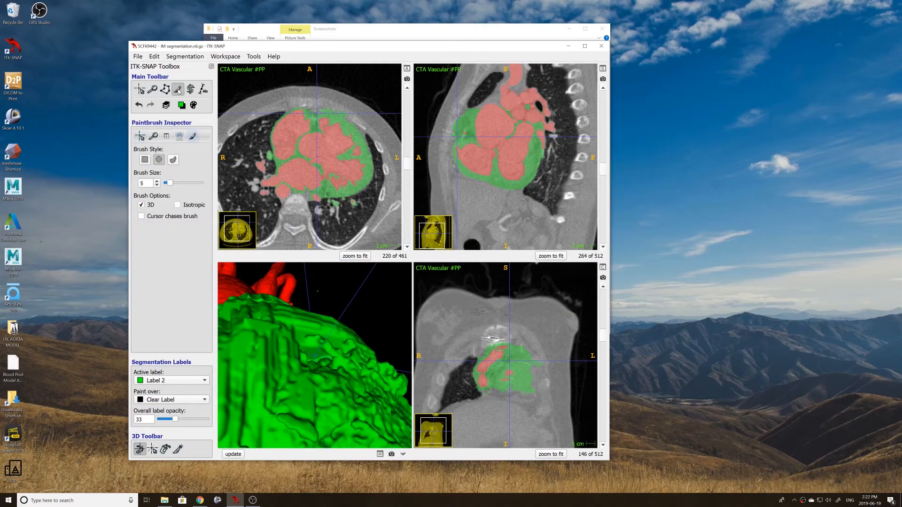
click(140, 89)
right_drag(322, 125, 320, 111)
middle_drag(321, 112, 304, 187)
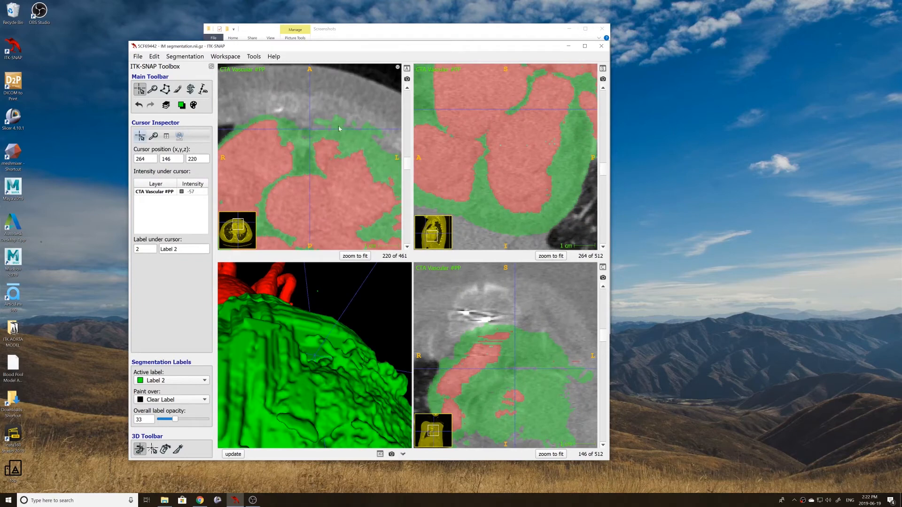
click(178, 90)
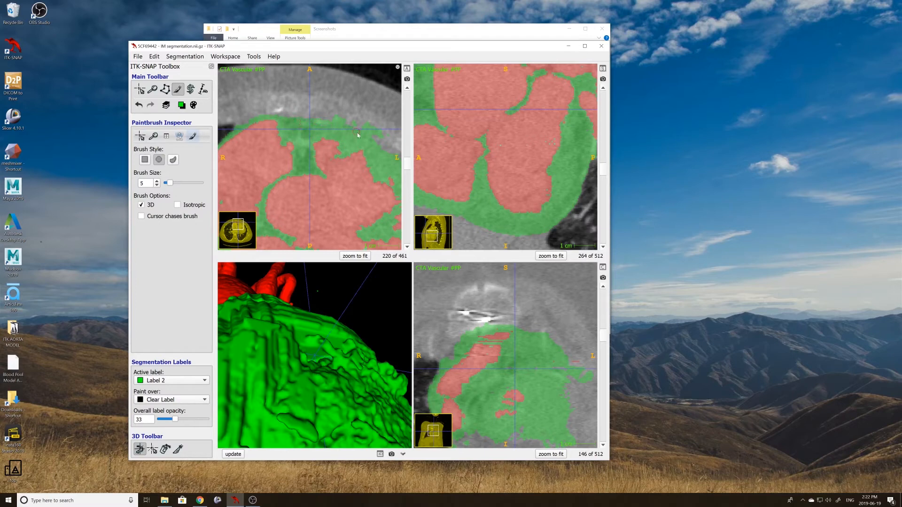
scroll(315, 136, up, 4)
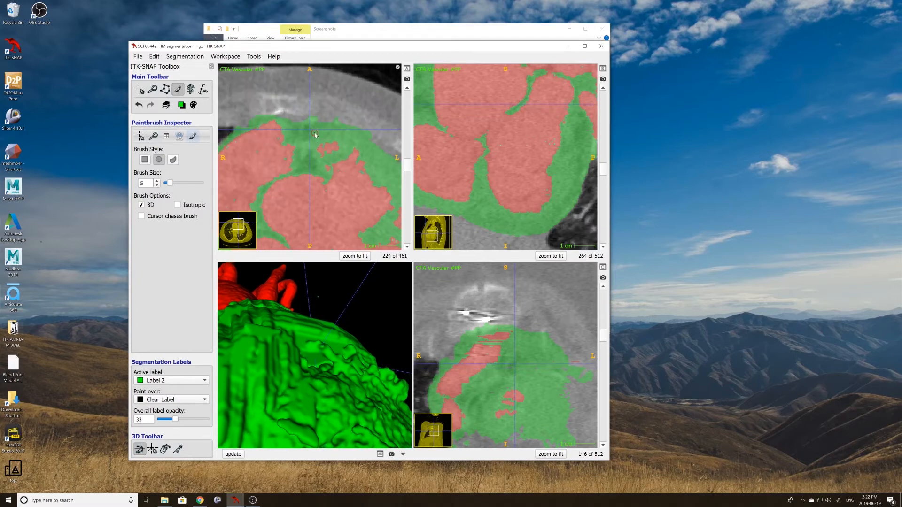
- Regenerate the 3D model with the painted patch and place the cursor on a remaining groove in the heart's front surface
click(234, 454)
drag(314, 358, 299, 382)
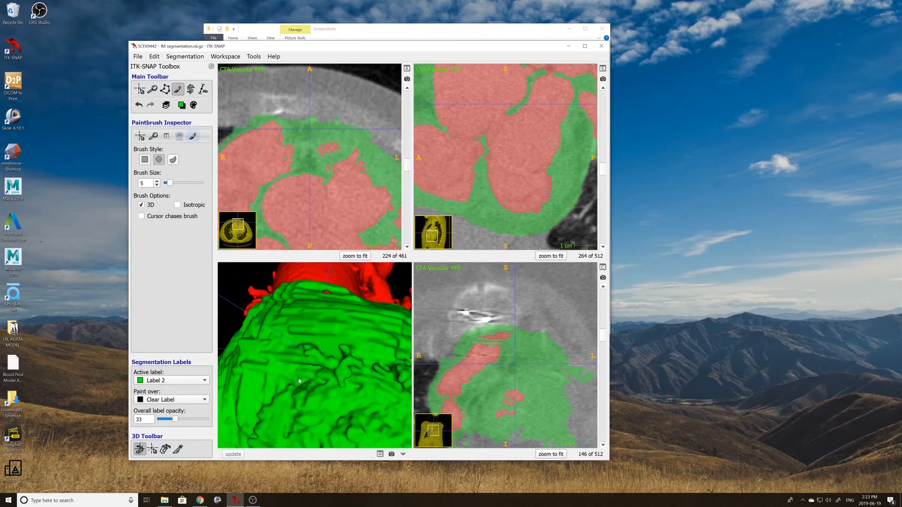
click(152, 448)
click(307, 381)
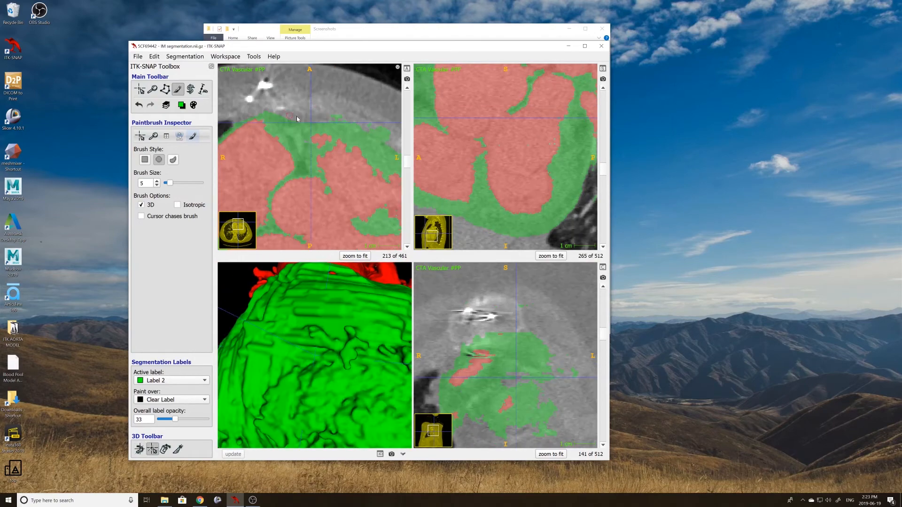
- Refresh the 3D model again and move the cursor to the neighbouring groove on the front wall at axial slice 217
click(233, 454)
click(298, 364)
click(311, 372)
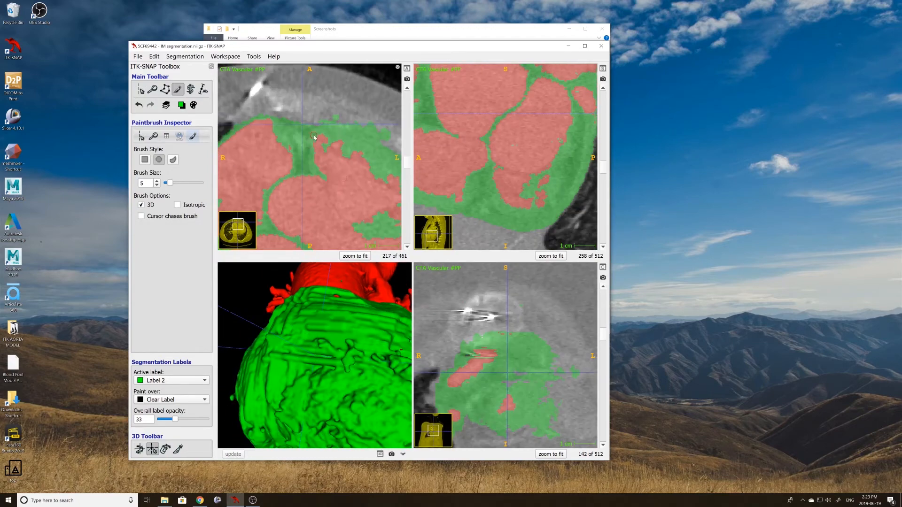
- Brush Label 2 into the irregular front-wall edge while working down the axial slices to slice 205
scroll(310, 131, up, 3)
click(315, 127)
scroll(284, 125, up, 1)
scroll(293, 124, down, 1)
scroll(289, 124, down, 1)
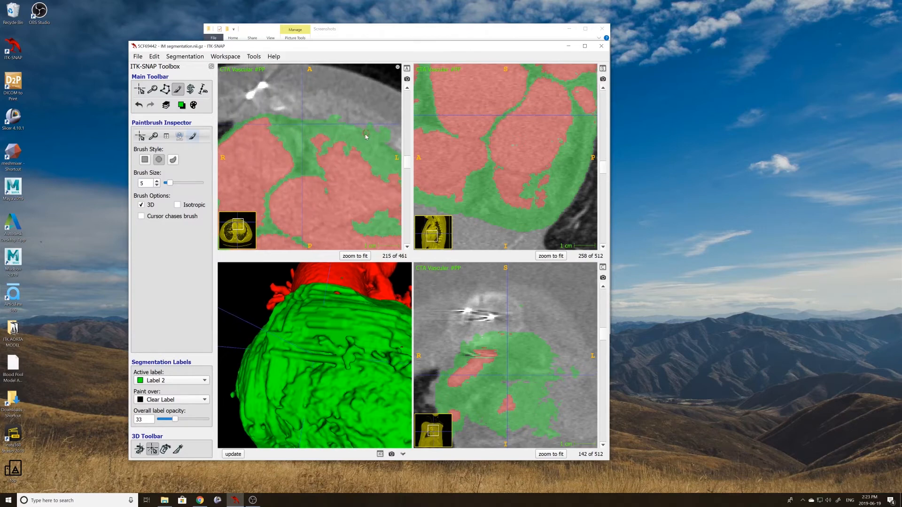
scroll(307, 134, down, 10)
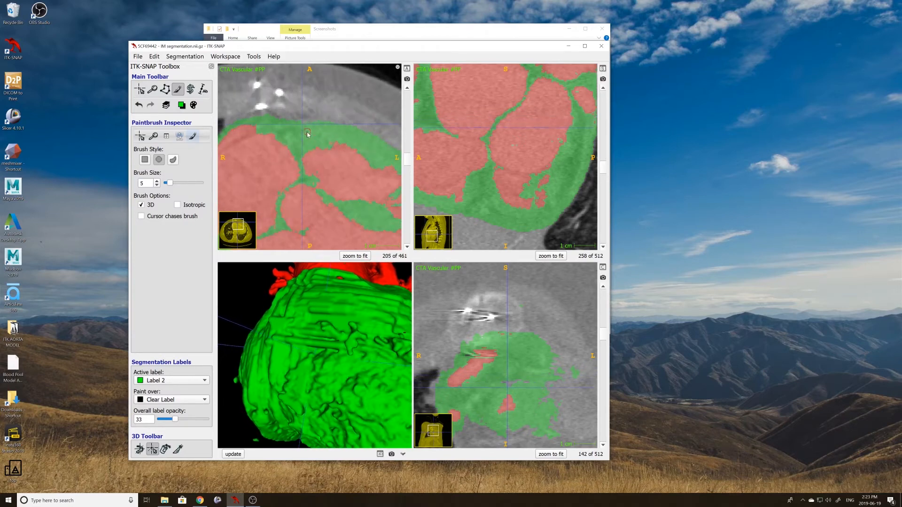
- Touch up the front-wall notches with Label 2 on axial slices 208 down to 197 and regenerate the 3D model
scroll(305, 141, up, 3)
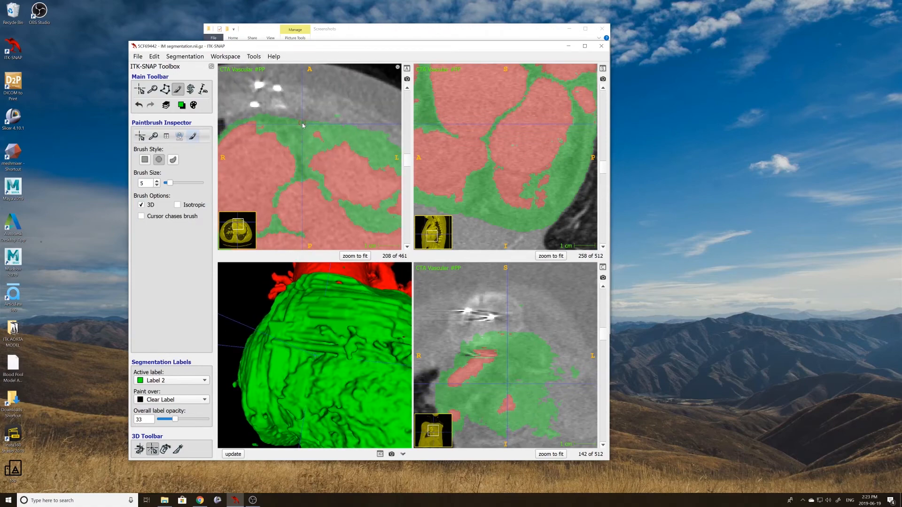
scroll(290, 123, down, 3)
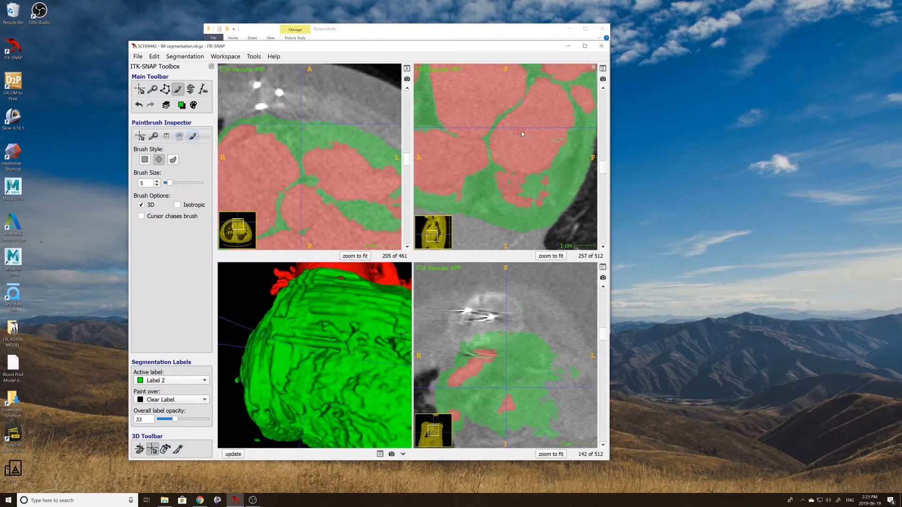
scroll(520, 131, up, 5)
scroll(293, 124, down, 2)
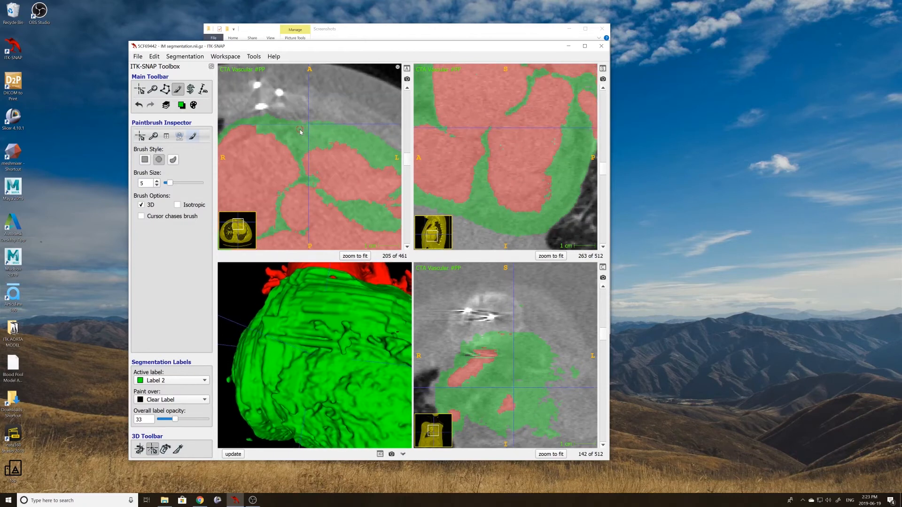
scroll(303, 126, down, 3)
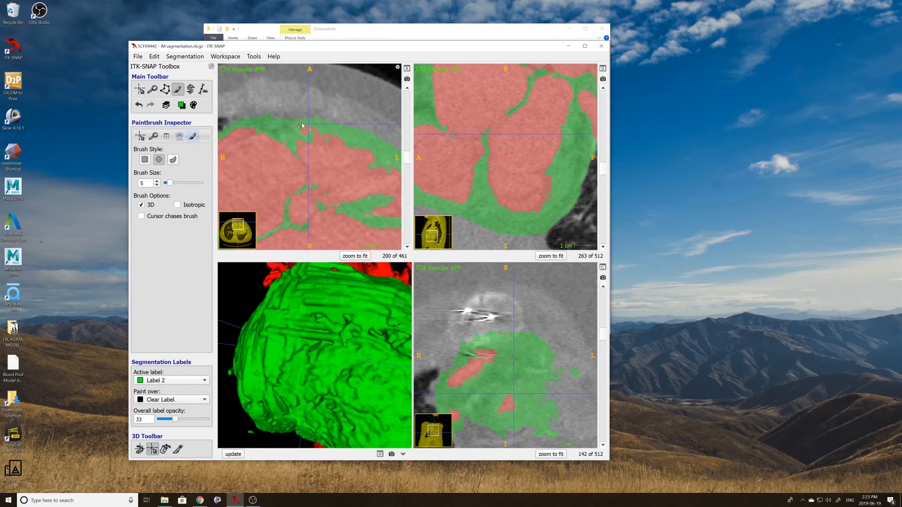
scroll(303, 125, down, 3)
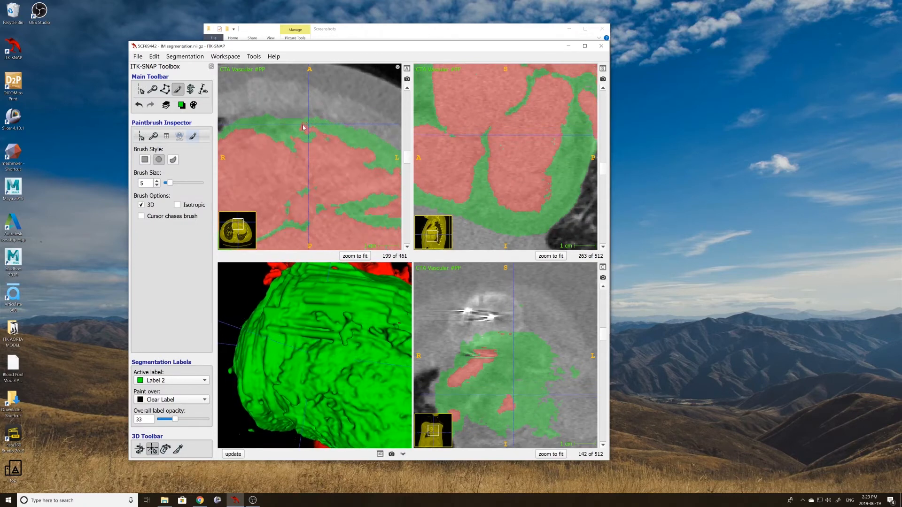
click(238, 457)
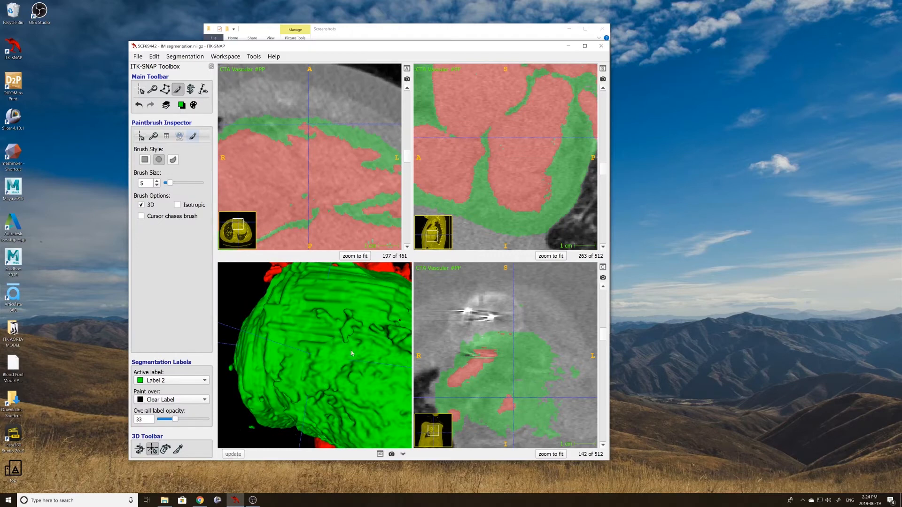
- Rotate the 3D model to the heart's left side and place the cursor on the exposed red blood-pool spot
click(141, 451)
drag(278, 342, 372, 371)
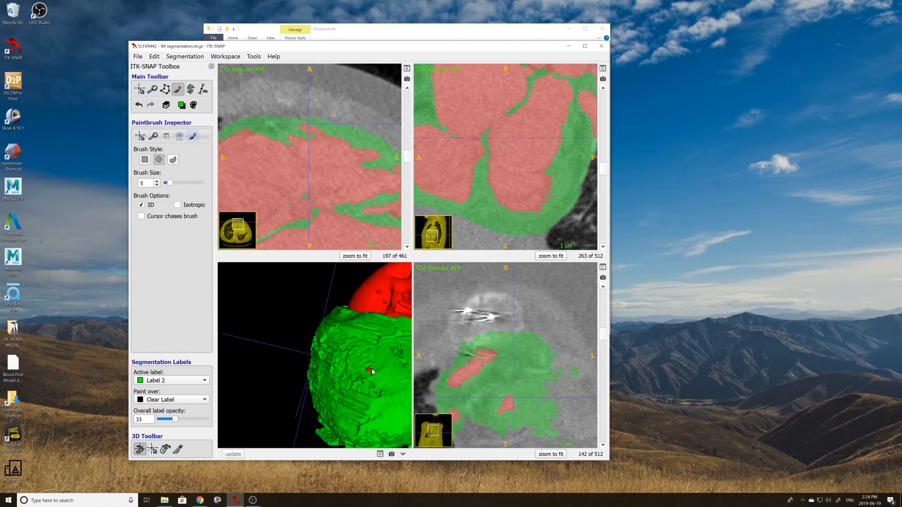
click(158, 454)
click(369, 369)
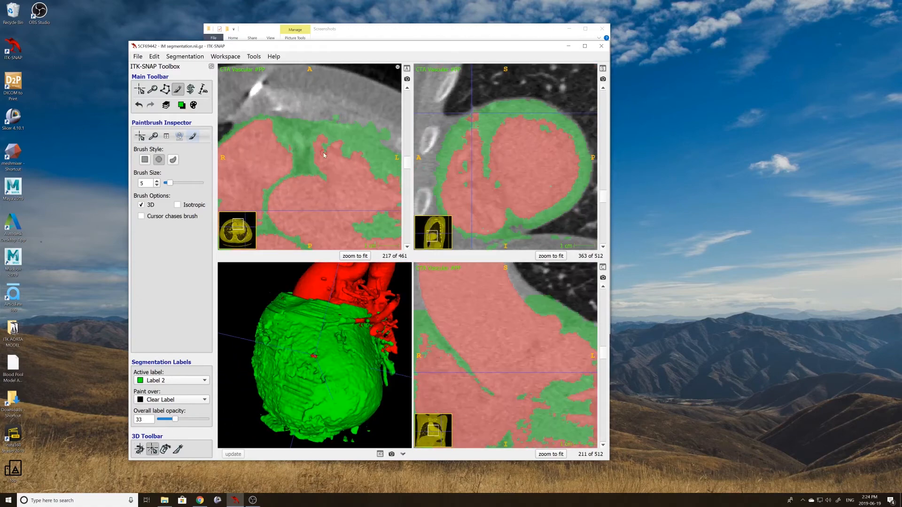
- Cover the edge of the exposed left-side spot with Label 2 on axial slices 216 to 214 using a 2D round brush of size 3
click(143, 91)
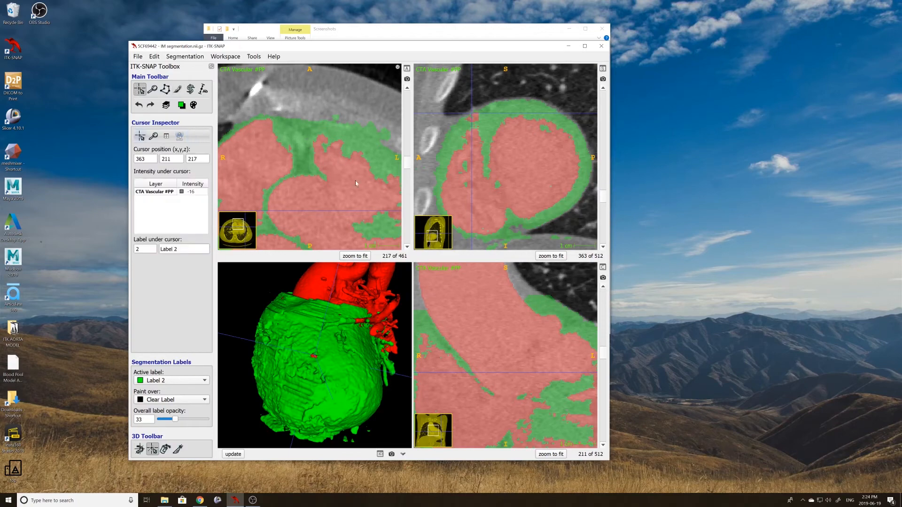
right_drag(355, 175, 362, 193)
scroll(362, 193, down, 1)
middle_drag(362, 193, 274, 167)
right_drag(285, 221, 290, 172)
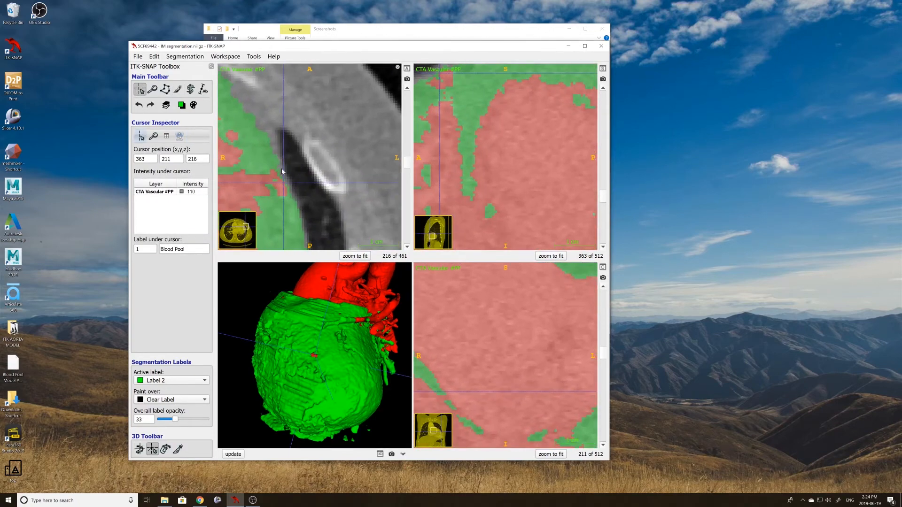
key(p)
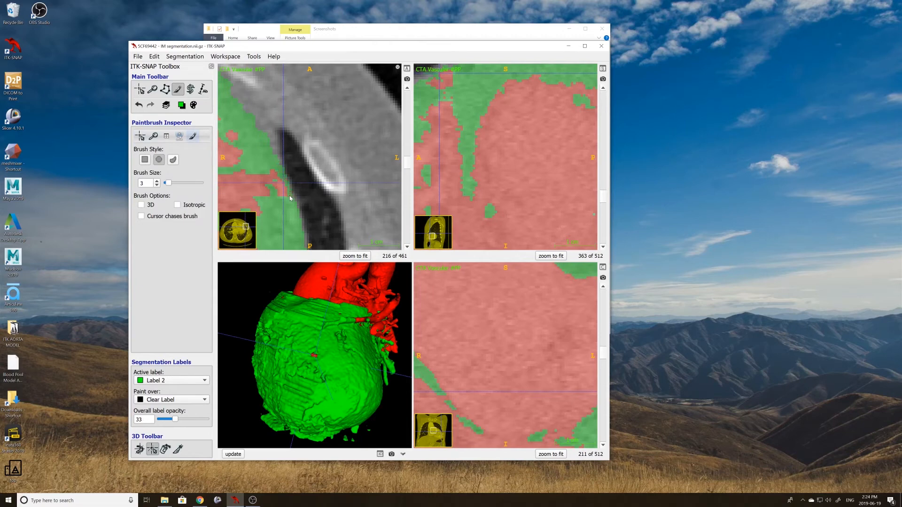
scroll(281, 171, down, 1)
scroll(288, 190, down, 1)
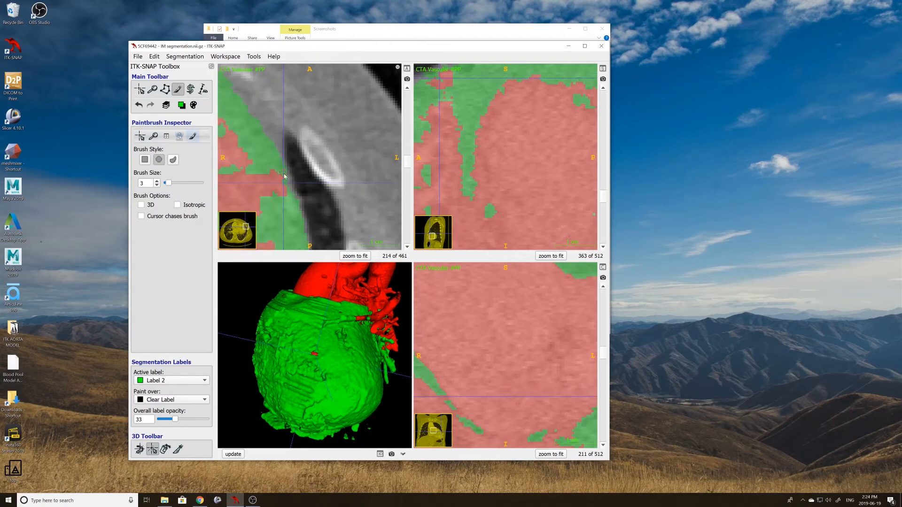
- Check the left wall edge on axial slices 214 to 210 and up to 222, patch its thin areas with Label 2, and regenerate the 3D model
scroll(287, 178, down, 1)
scroll(290, 181, down, 1)
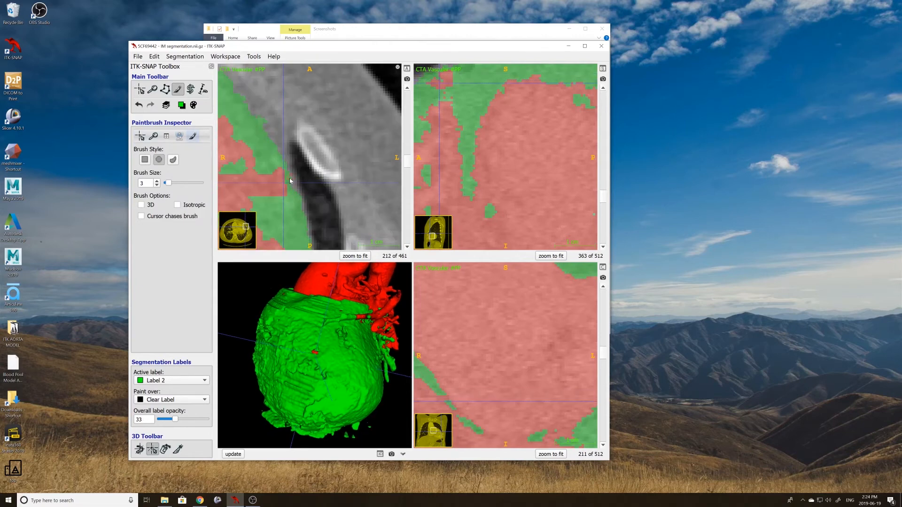
scroll(297, 201, down, 1)
scroll(297, 201, up, 7)
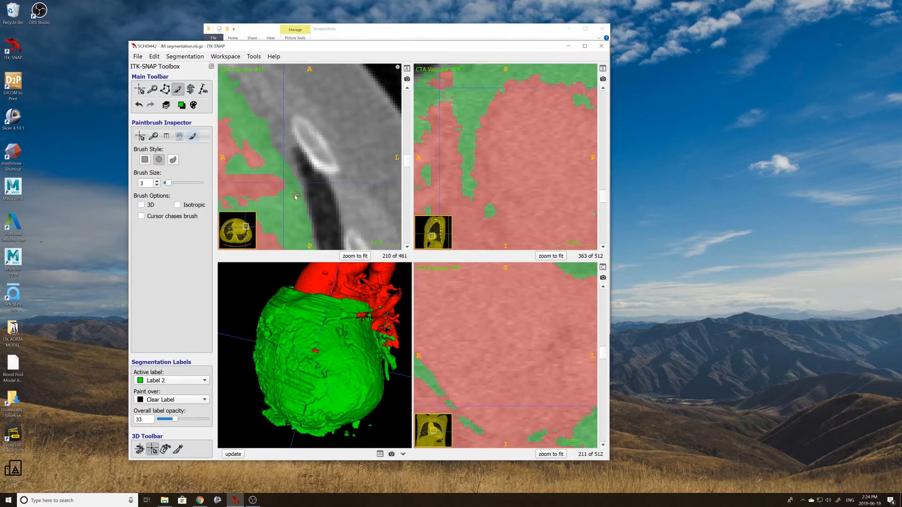
scroll(282, 192, up, 1)
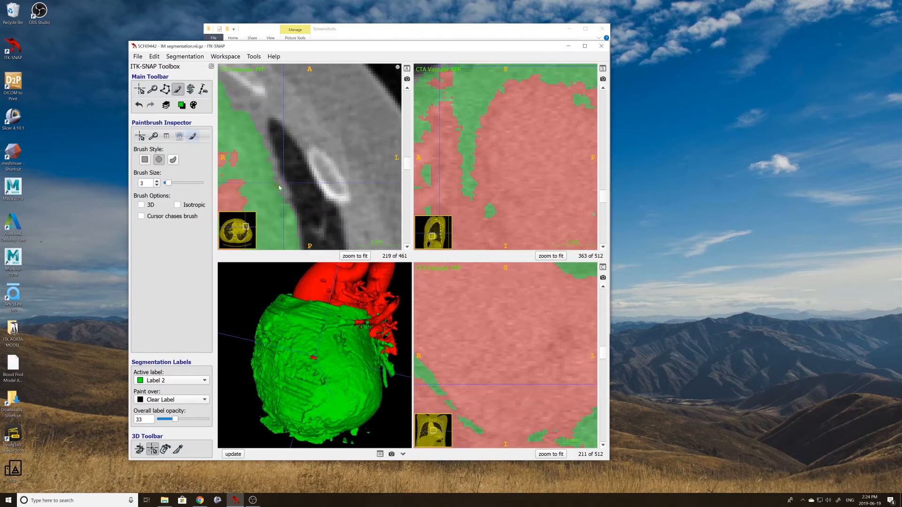
scroll(271, 182, up, 3)
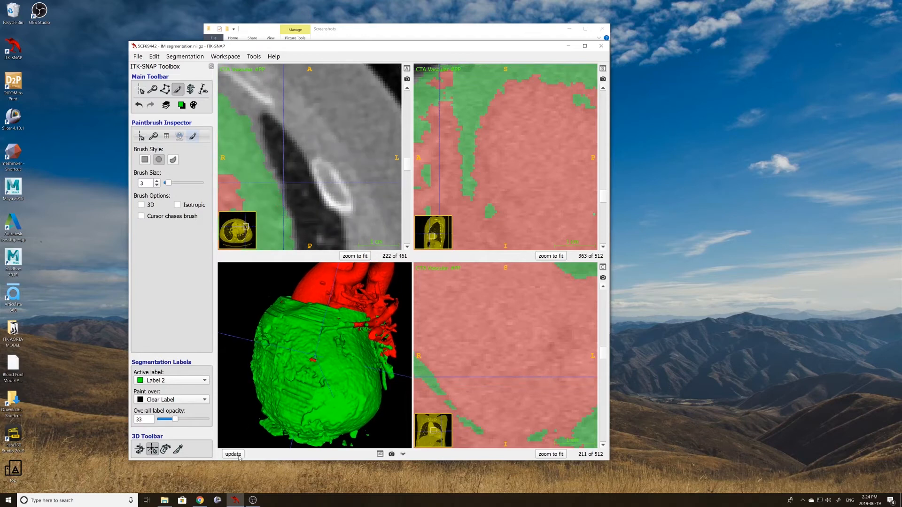
- Cover the remaining red sliver on the heart's left side with Label 2 on axial slices 217 and 218, and regenerate the 3D model
click(316, 361)
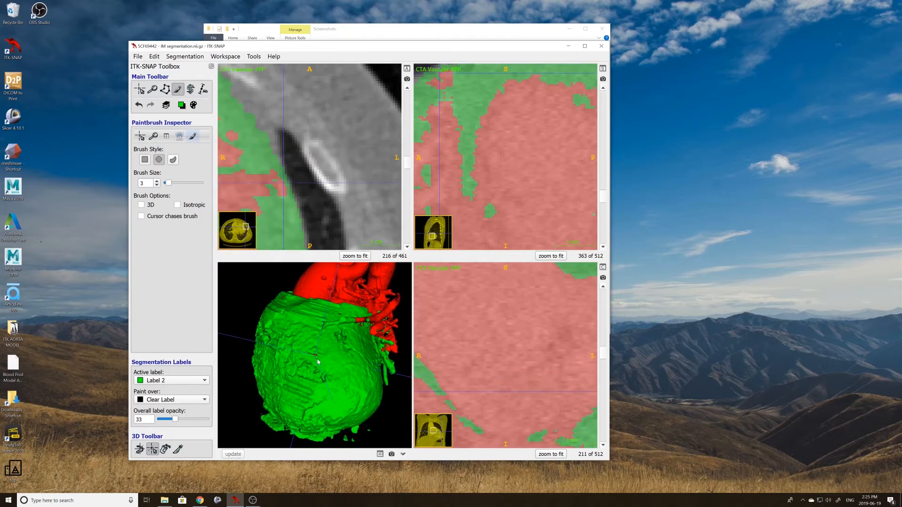
scroll(318, 360, up, 5)
click(318, 355)
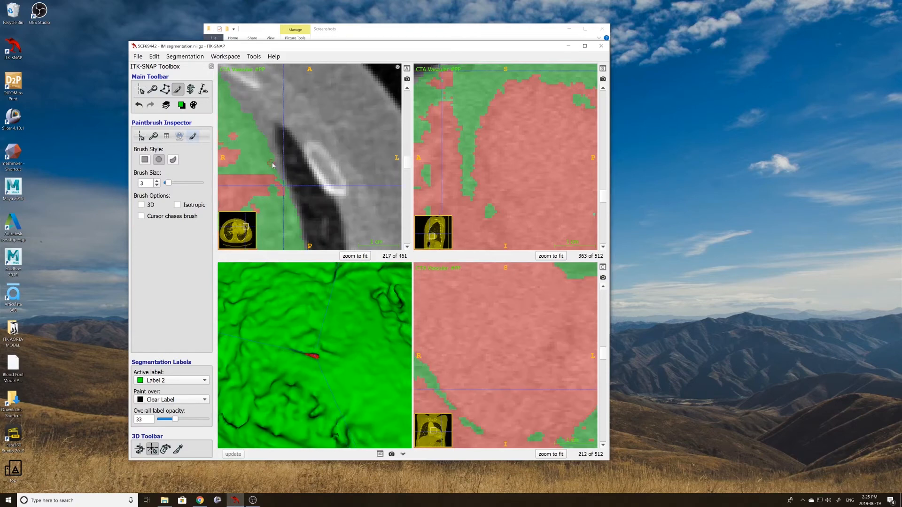
click(233, 454)
click(319, 365)
click(288, 189)
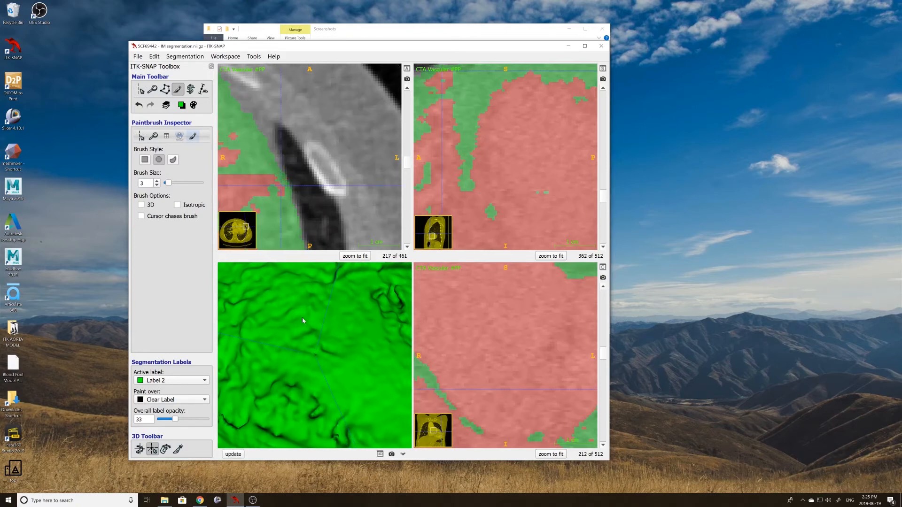
click(241, 454)
scroll(310, 209, up, 1)
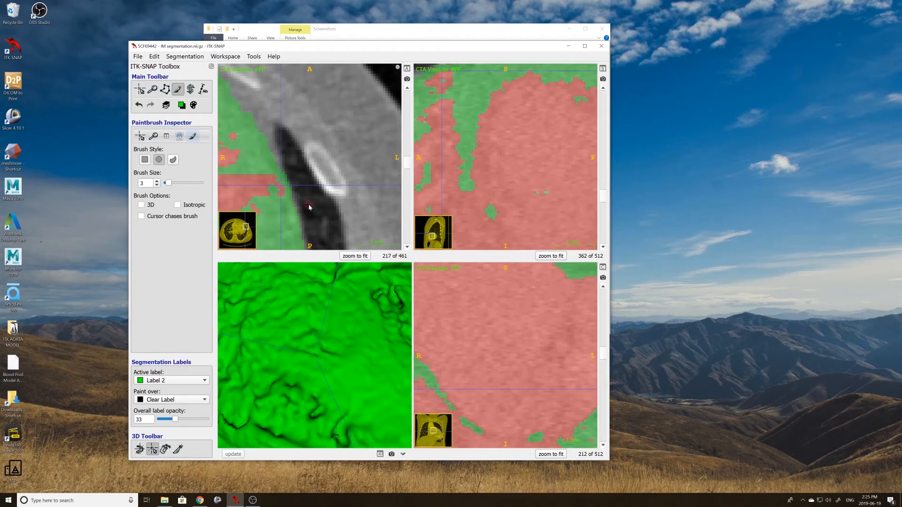
click(239, 455)
- Rotate the 3D model to the exposed red spot near the heart's lower end and place the cursor on it, at axial slice 123
click(140, 450)
mouse_move(336, 353)
right_down()
mouse_move(346, 404)
mouse_move(364, 359)
mouse_move(353, 406)
mouse_move(329, 352)
right_up()
drag(328, 349, 341, 371)
key(c)
scroll(342, 371, up, 5)
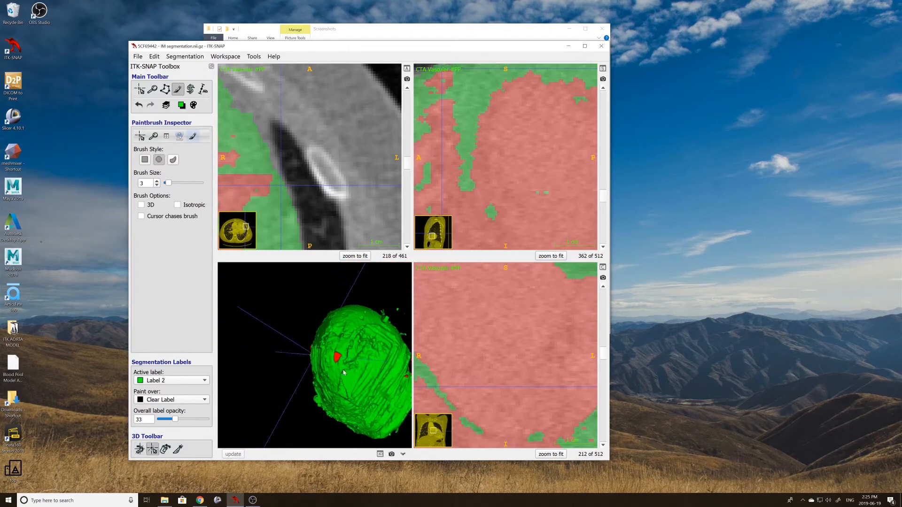
click(329, 360)
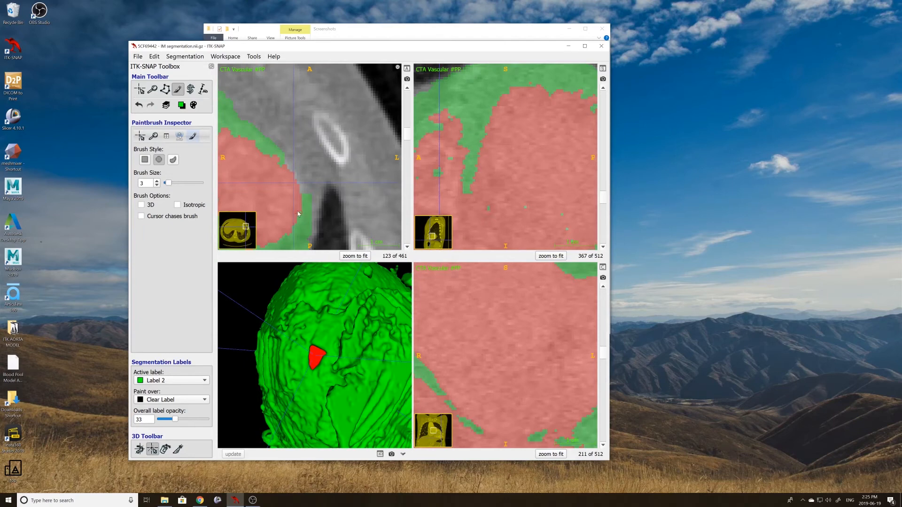
- Enable the 3D brush, thicken the thin wall with Label 2 from axial slice 123 up to 133, and regenerate the 3D model
click(142, 205)
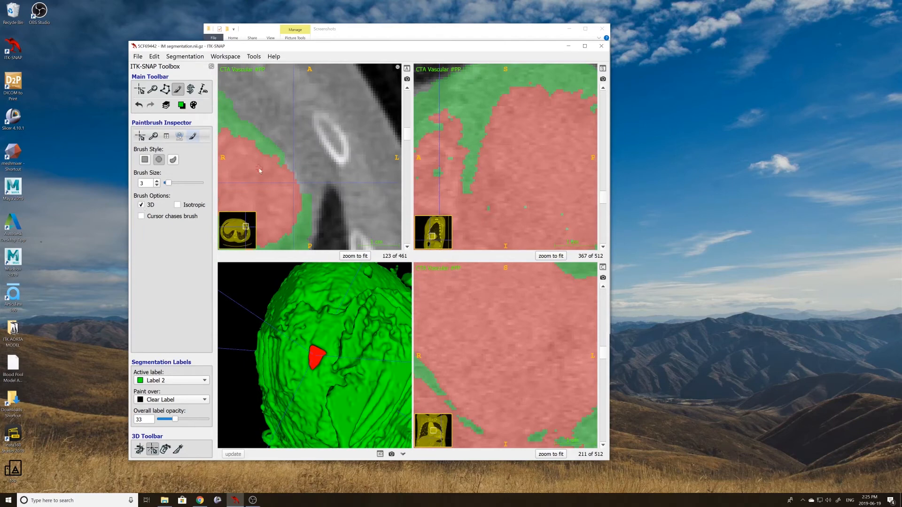
click(294, 180)
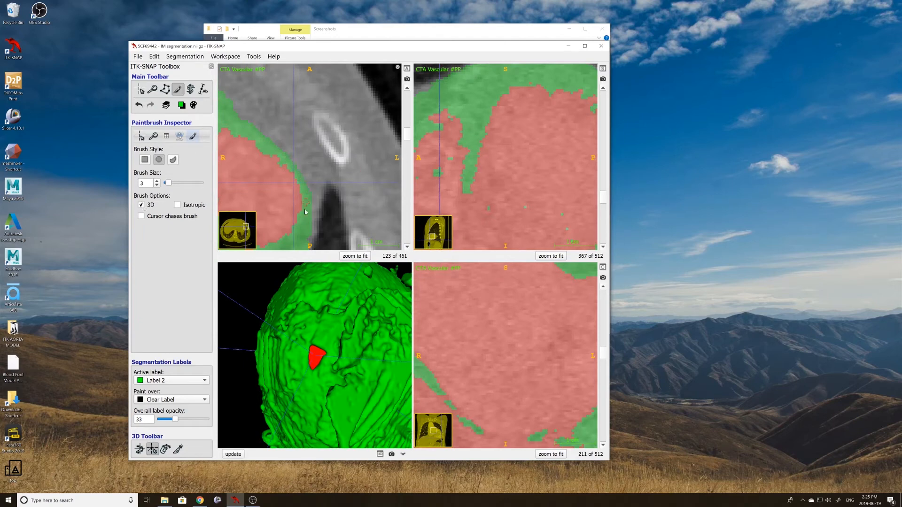
scroll(308, 207, up, 2)
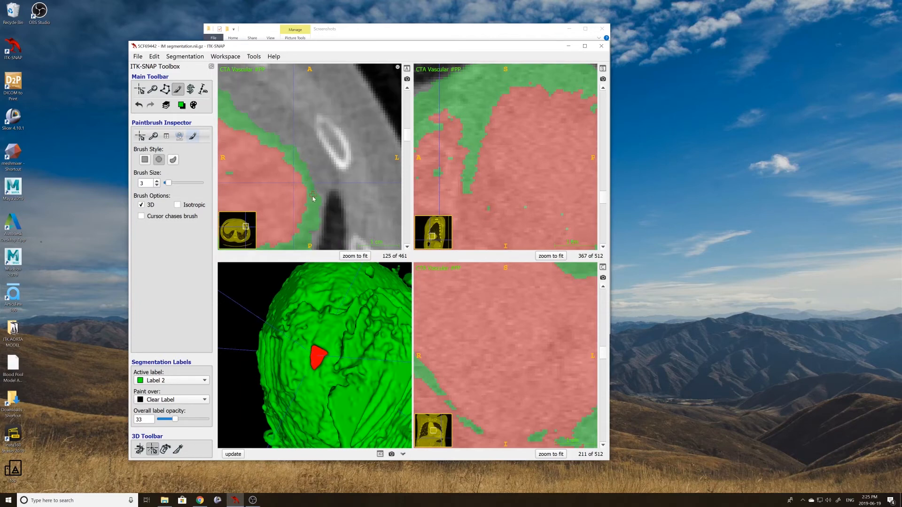
scroll(315, 200, up, 1)
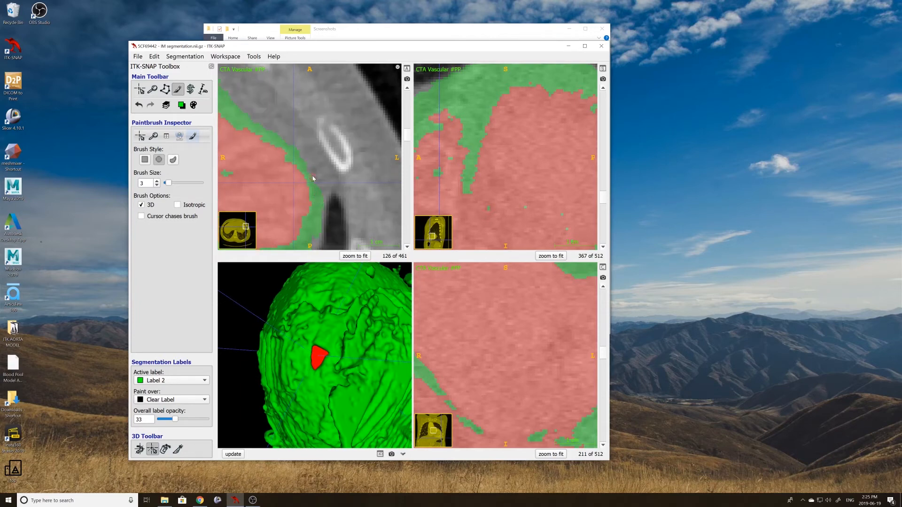
scroll(315, 193, up, 3)
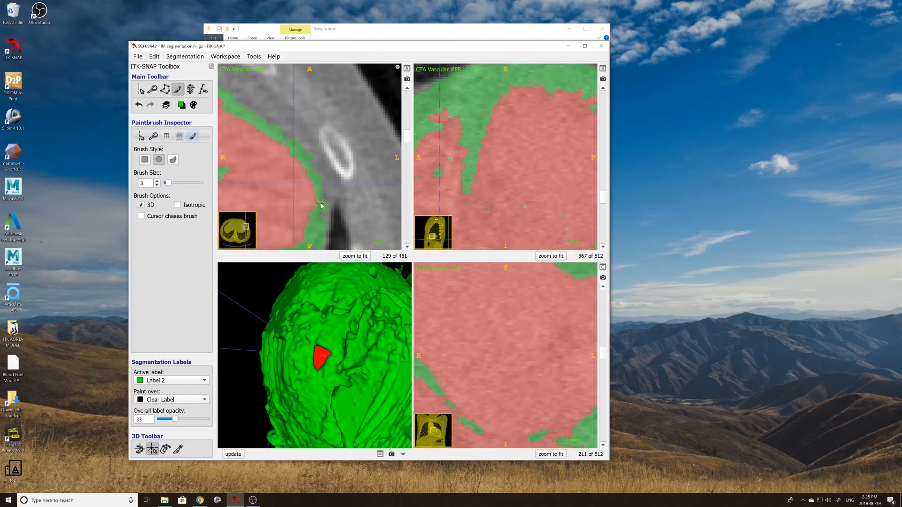
scroll(308, 179, down, 1)
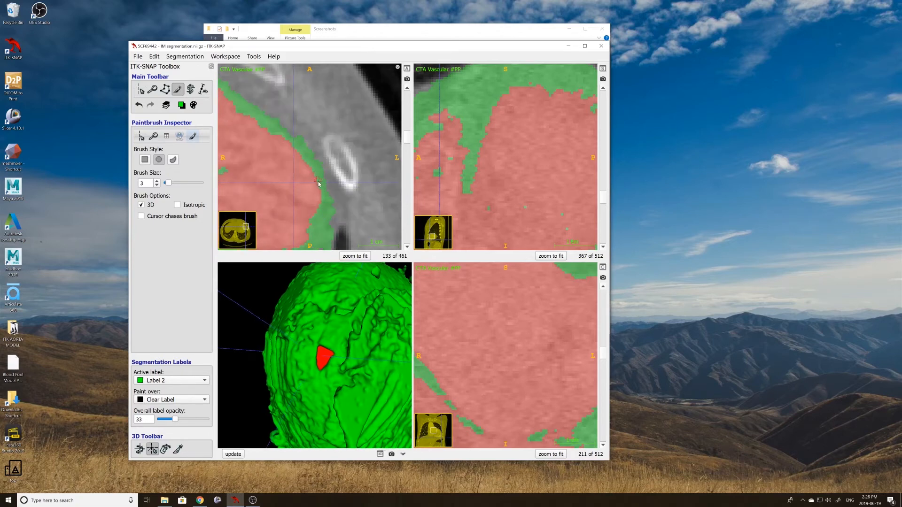
scroll(317, 223, down, 4)
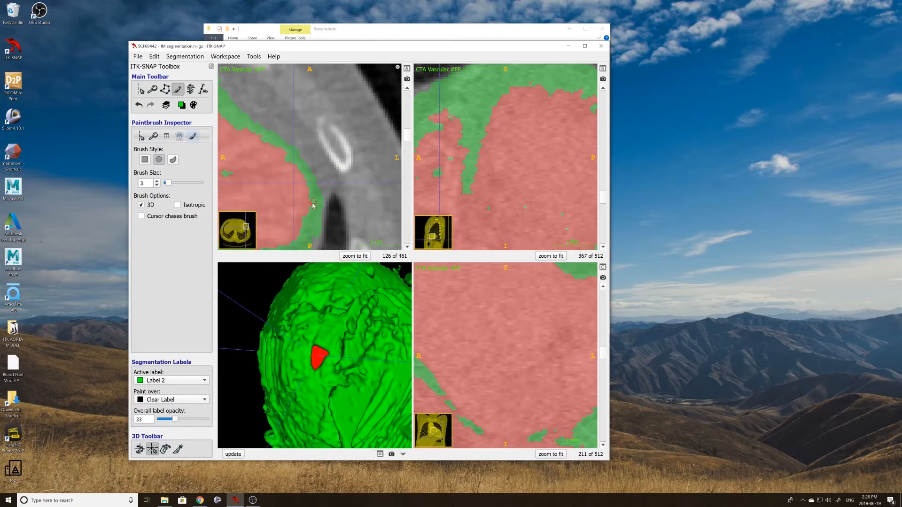
click(234, 455)
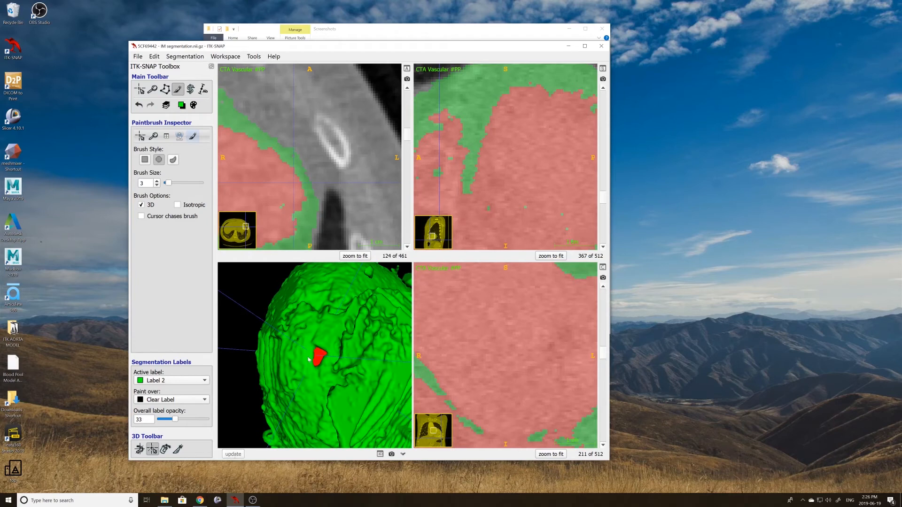
- Cover the rest of the exposed spot with Label 2 on axial slices 121 down to 118 and regenerate the 3D model
scroll(308, 174, down, 3)
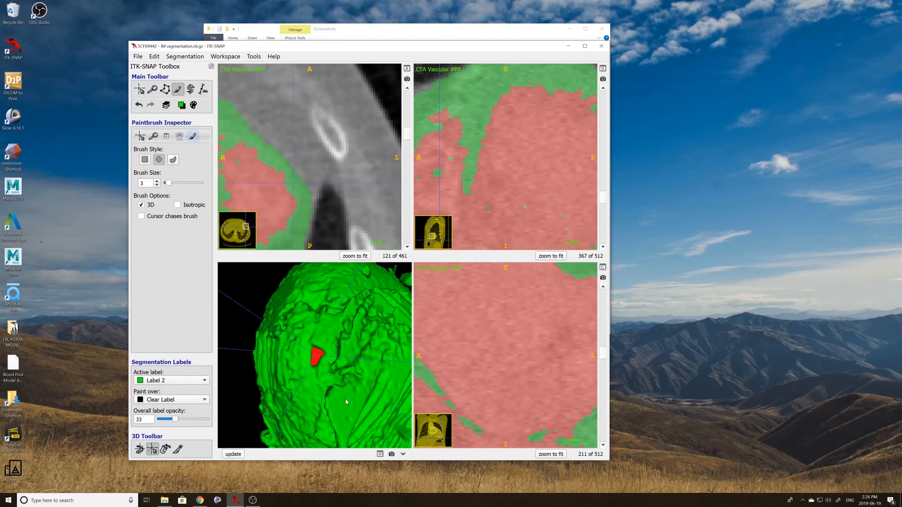
scroll(282, 176, down, 1)
click(296, 190)
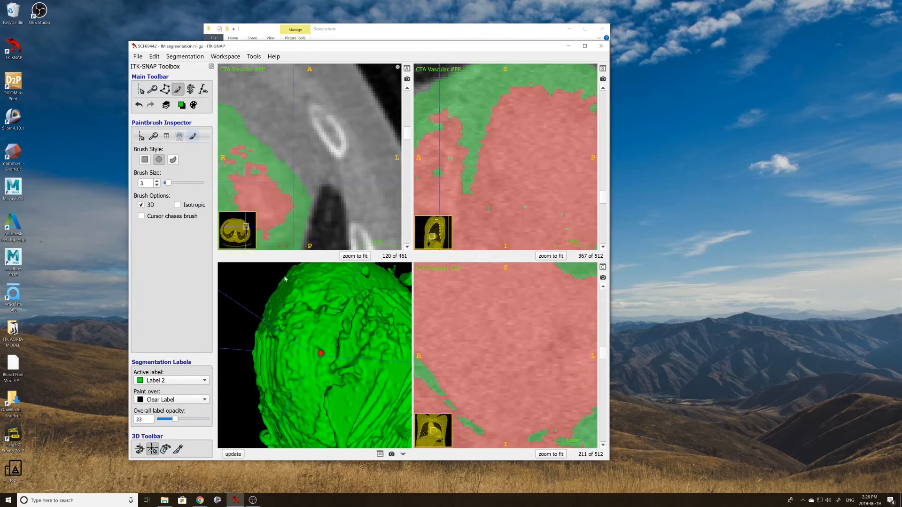
scroll(282, 171, down, 1)
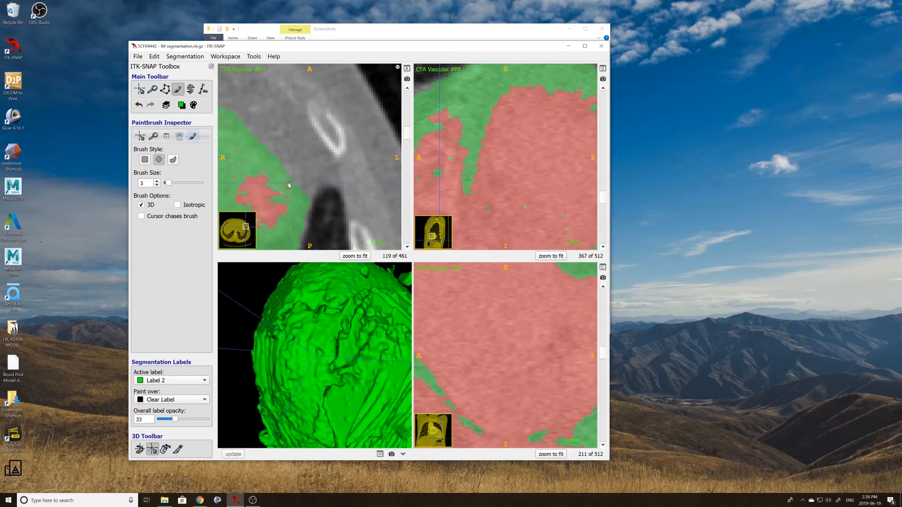
scroll(281, 187, down, 1)
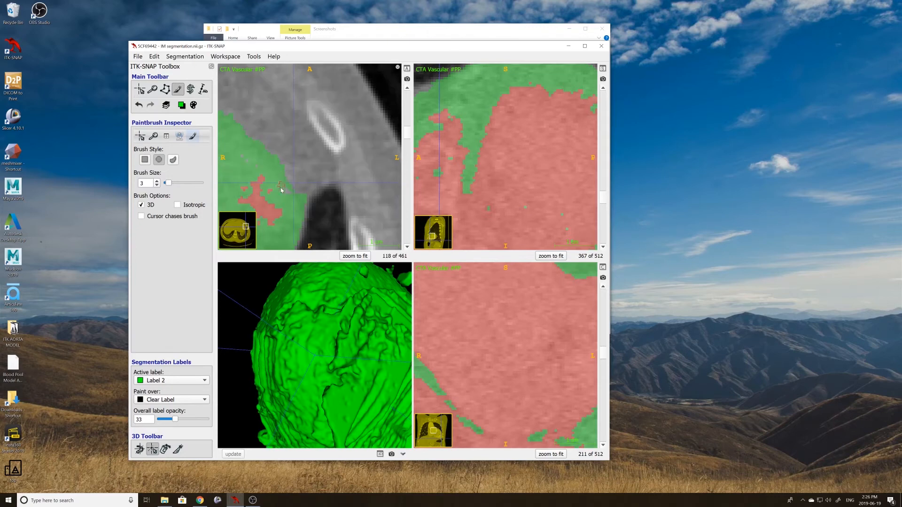
- Rotate the 3D model to the side with the large red vessel and place the cursor on the small red spot beside it
key(s)
click(140, 450)
drag(268, 390, 306, 311)
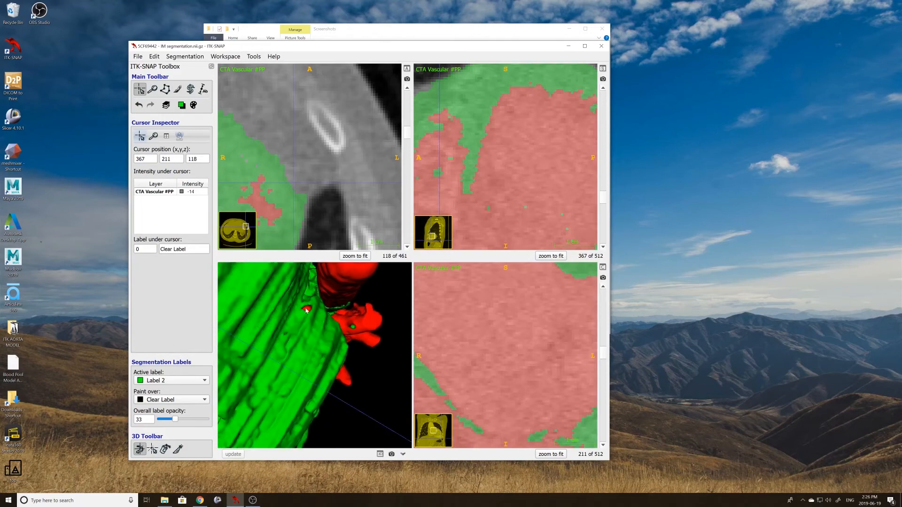
click(153, 449)
click(263, 438)
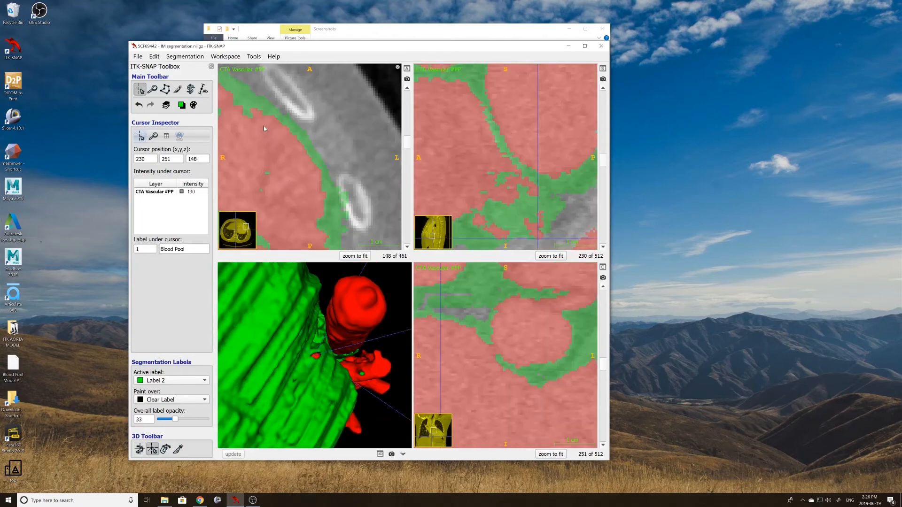
- Cover the exposed blood-pool edge beside the round vessel with 3D brush dabs of Label 2 on axial slices 148 to 146, and regenerate the 3D model
right_drag(264, 129, 245, 165)
middle_drag(245, 165, 338, 160)
right_drag(301, 188, 291, 145)
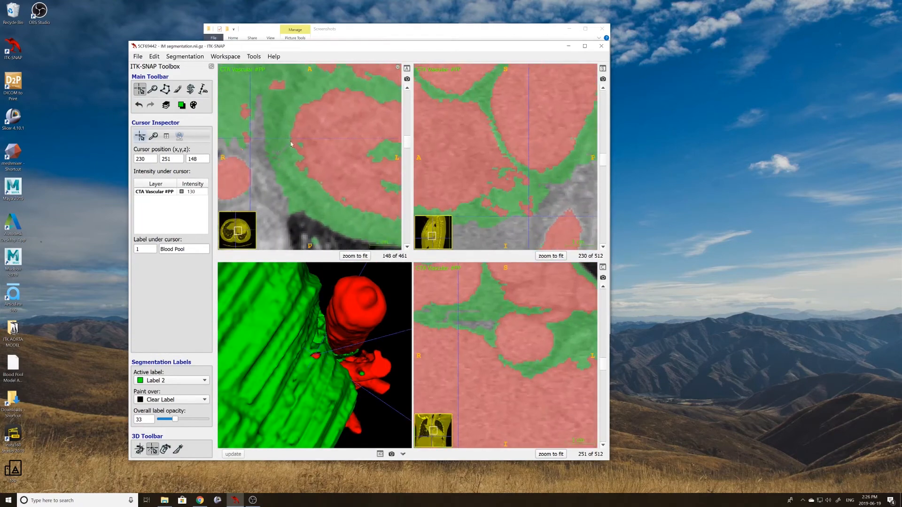
click(178, 89)
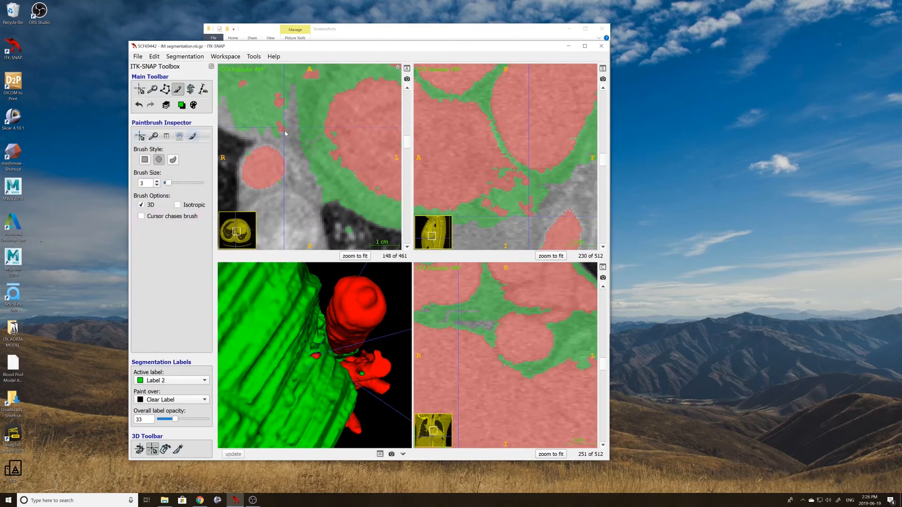
click(310, 226)
click(234, 454)
scroll(286, 145, down, 1)
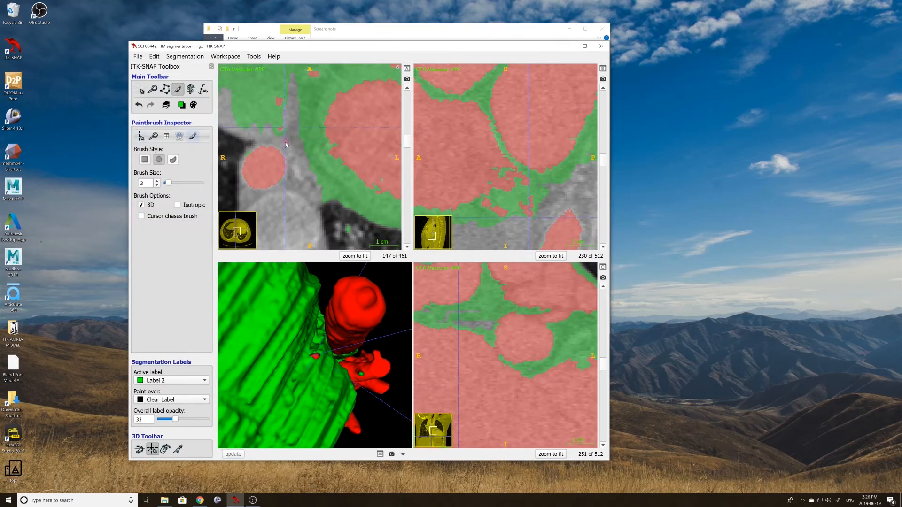
click(281, 129)
scroll(282, 129, down, 1)
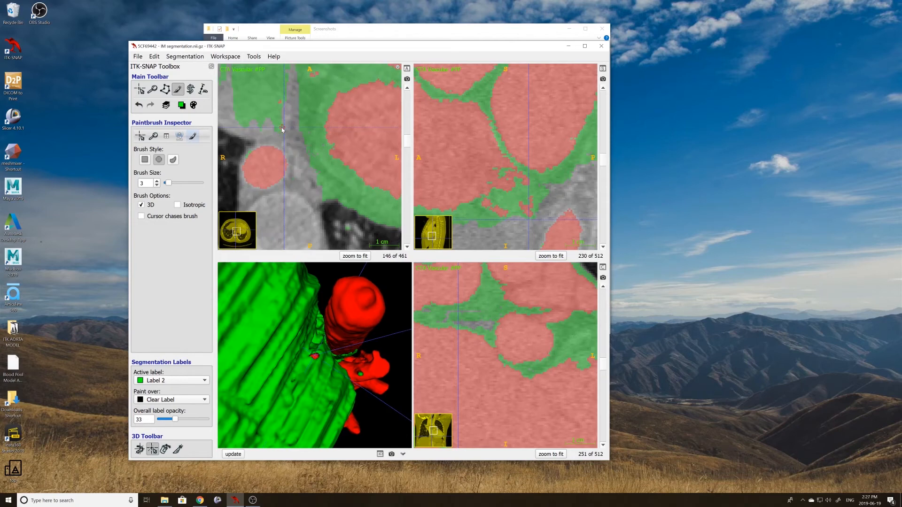
click(238, 455)
- Add Label 2 to the lower wall edge on sagittal slice 232 and regenerate the 3D model
scroll(459, 203, up, 2)
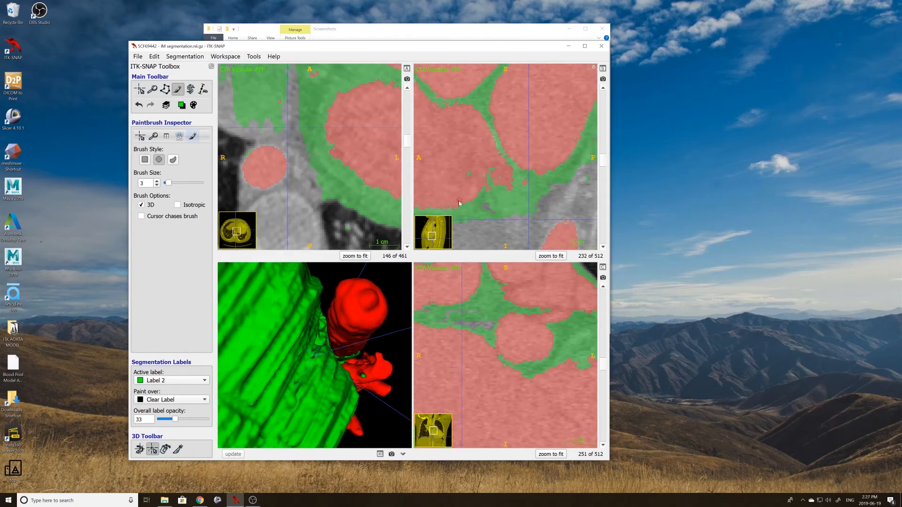
click(534, 217)
click(237, 456)
- Place the cursor where the green shell meets the large red vessel, at sagittal slice 227, and rotate the 3D model to examine that junction
click(139, 89)
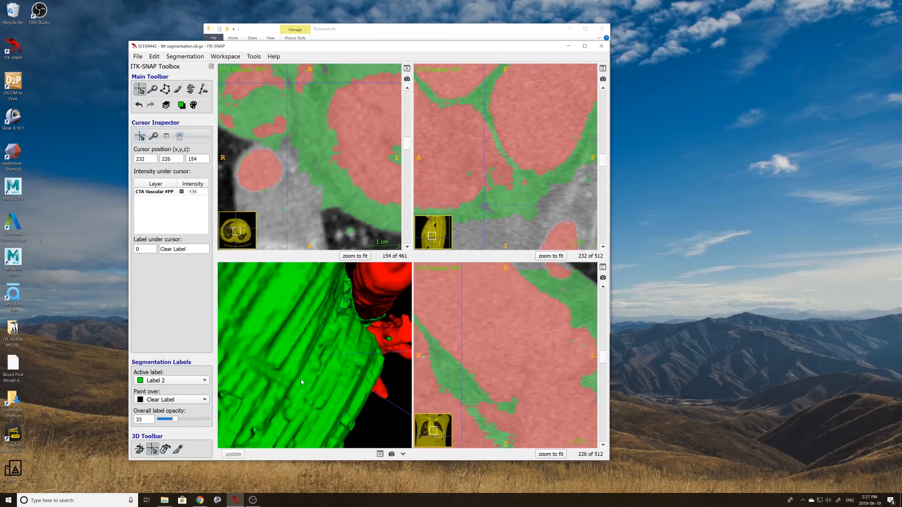
click(331, 338)
drag(523, 195, 557, 194)
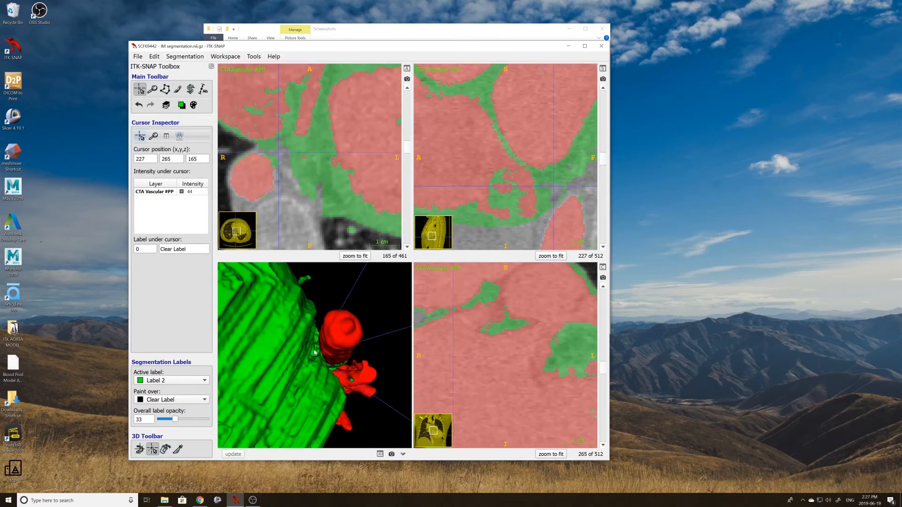
click(139, 449)
drag(281, 357, 304, 382)
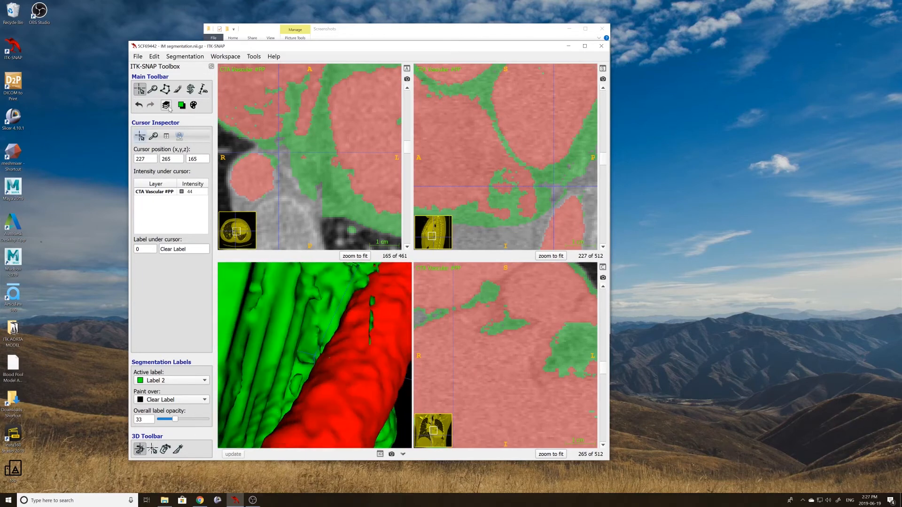
- Paint Label 2 into the wall gaps near the vessel junction on sagittal slices 227 and 228, checking the regenerated 3D model from another angle
click(177, 89)
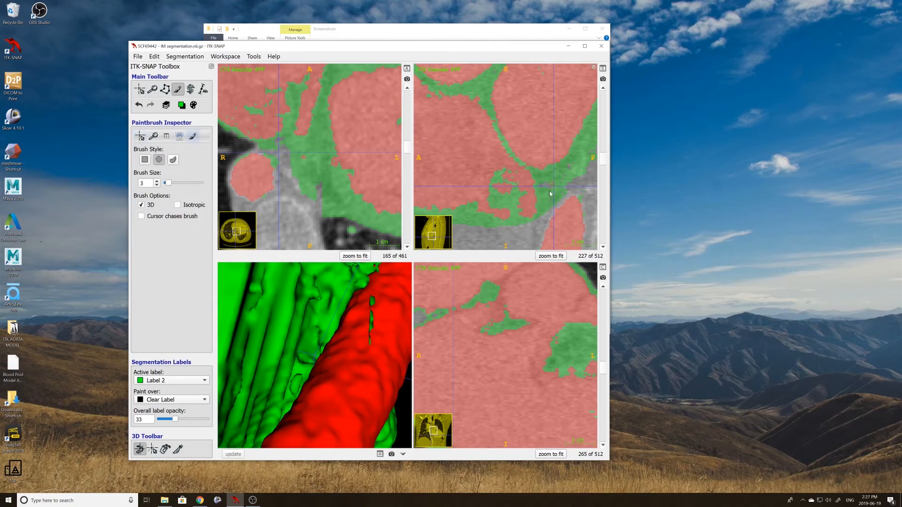
click(570, 164)
click(240, 457)
drag(288, 332, 331, 342)
scroll(559, 174, up, 1)
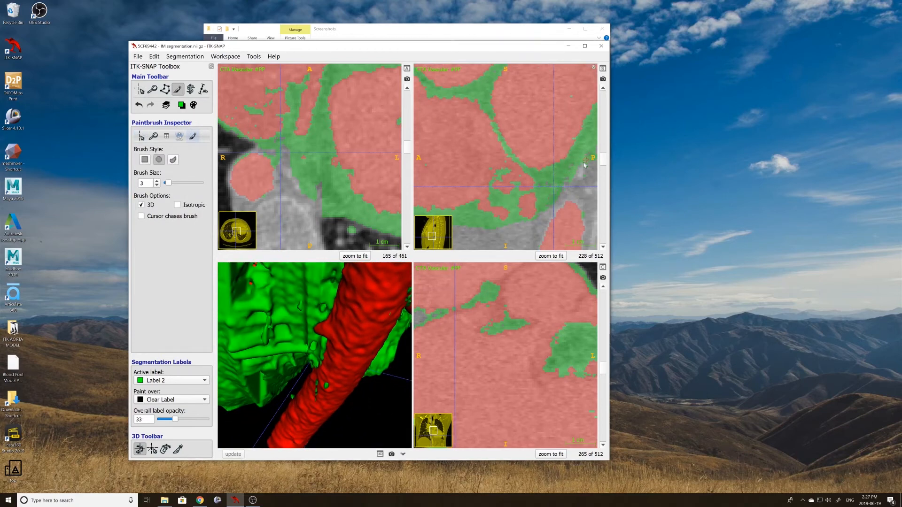
click(555, 186)
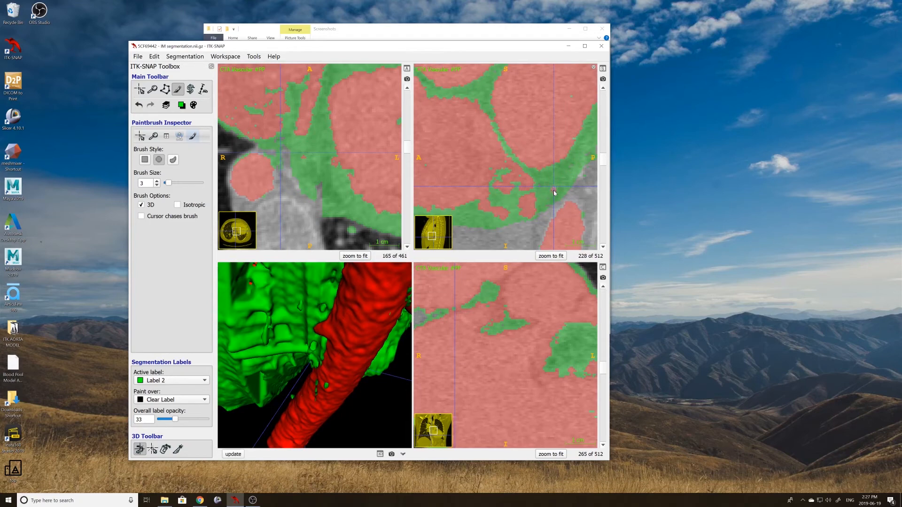
- Examine the lower wall on sagittal slices 228 to 249 for gaps and place the cursor beside the wall's outer edge at 249, 290, 158
scroll(555, 193, up, 2)
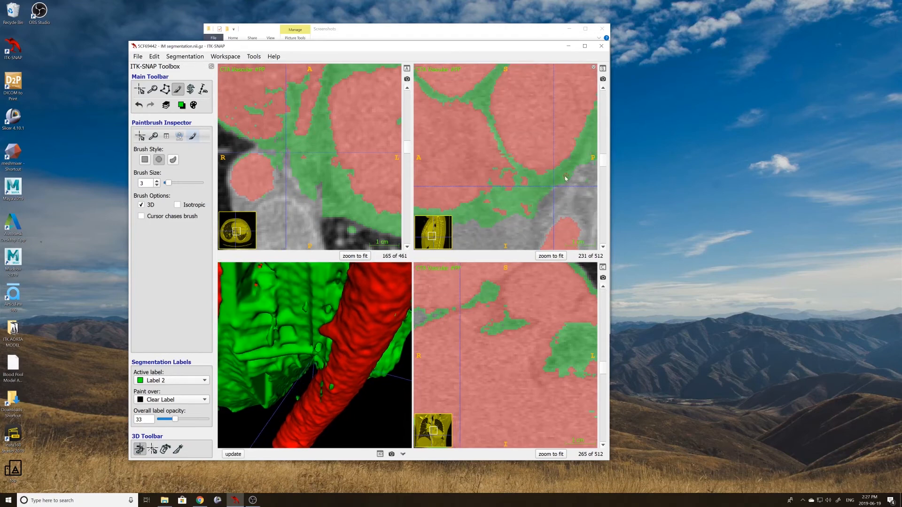
scroll(554, 186, up, 2)
scroll(549, 188, up, 1)
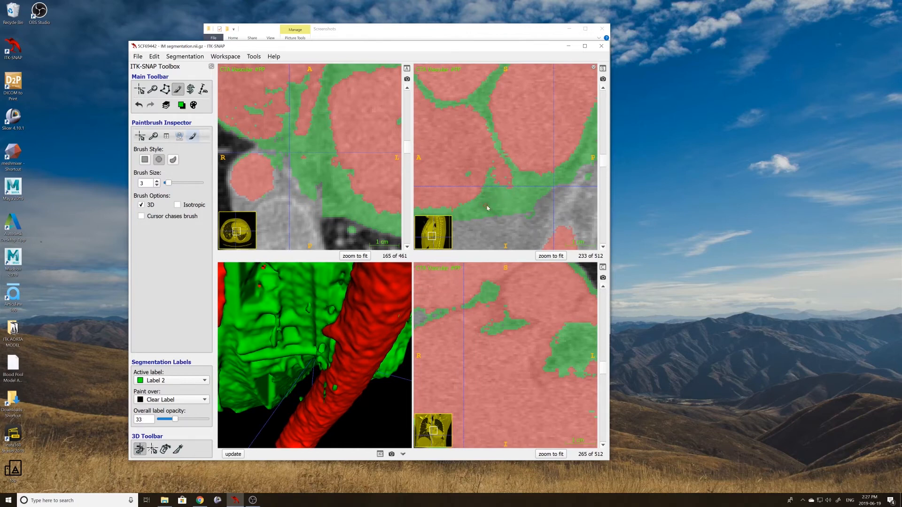
scroll(492, 212, up, 1)
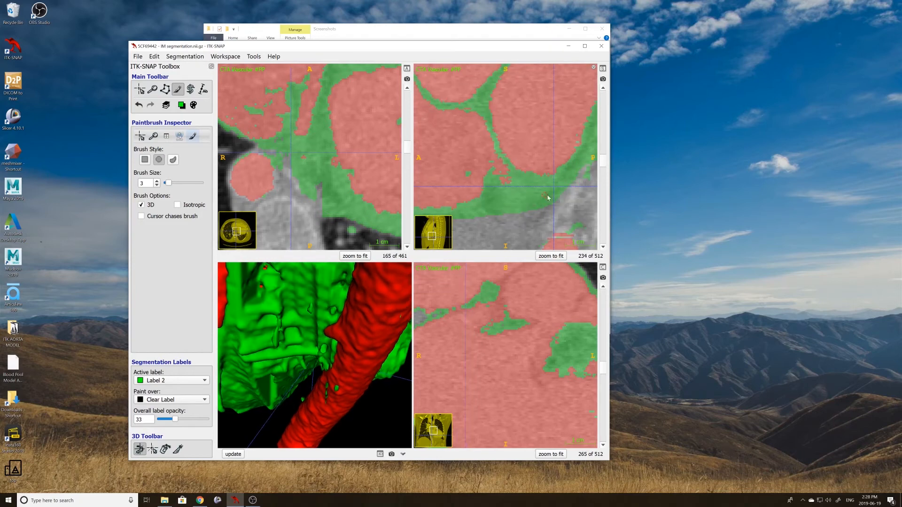
scroll(535, 198, up, 12)
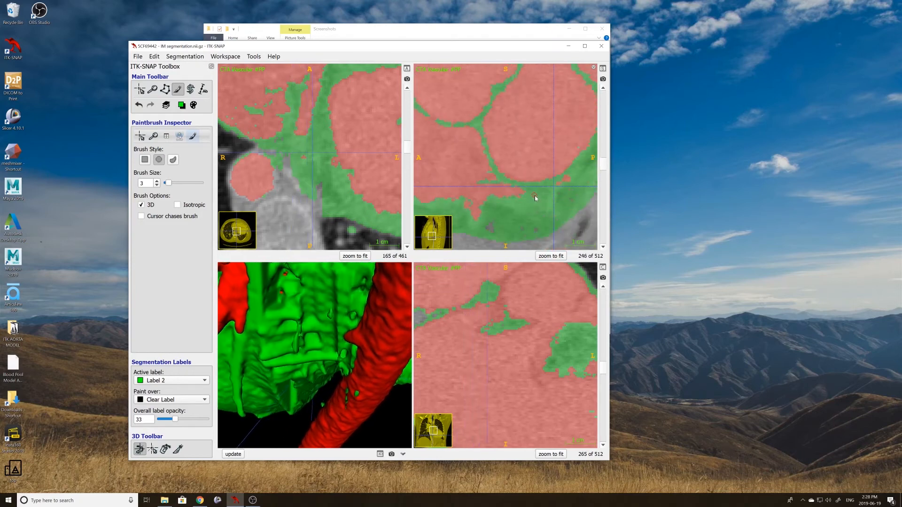
scroll(516, 209, up, 3)
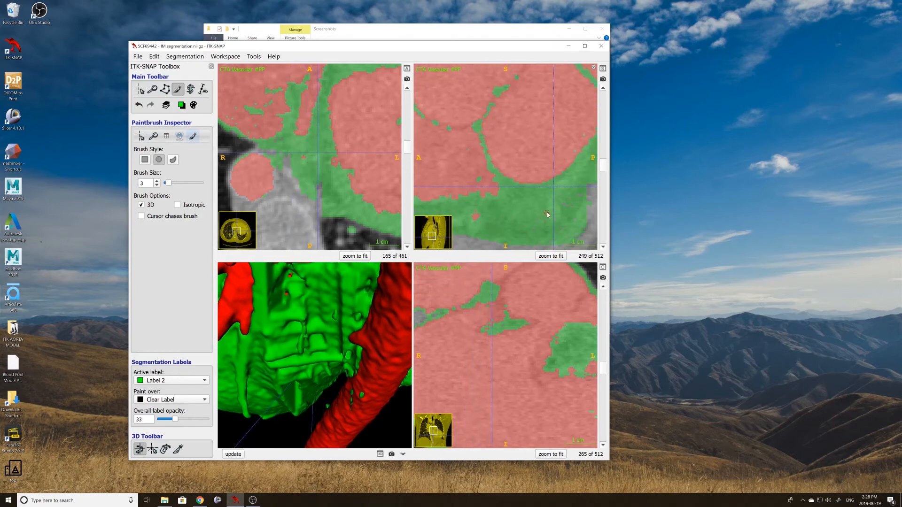
click(141, 90)
middle_drag(574, 207, 497, 188)
click(508, 180)
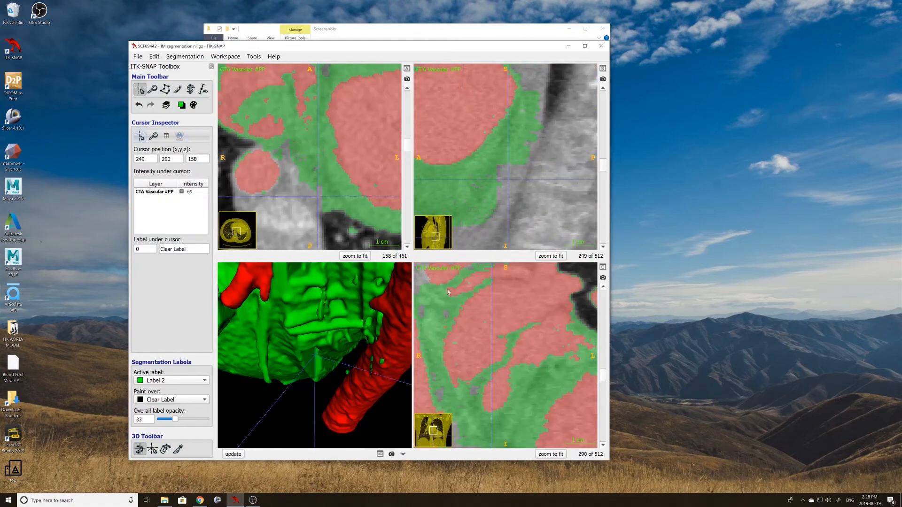
- Smooth the wall's jagged outer edge with 3D brush strokes of Label 2 on sagittal slices 249 and 248, and regenerate the 3D model
mouse_move(307, 392)
mouse_down()
mouse_move(324, 399)
mouse_move(374, 358)
mouse_move(316, 355)
mouse_move(310, 376)
mouse_move(286, 347)
mouse_up()
scroll(310, 376, down, 3)
click(177, 89)
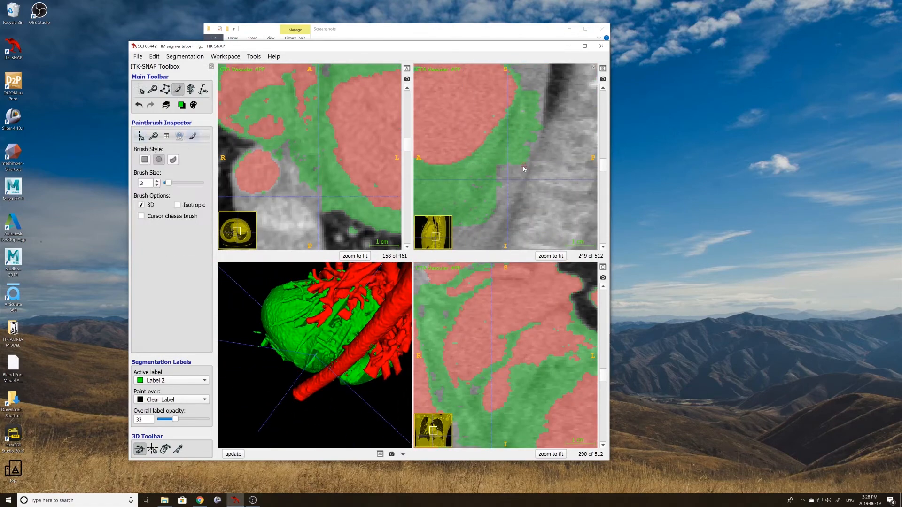
mouse_move(514, 171)
mouse_down()
mouse_move(507, 183)
mouse_move(509, 170)
mouse_move(495, 180)
mouse_up()
scroll(531, 142, down, 1)
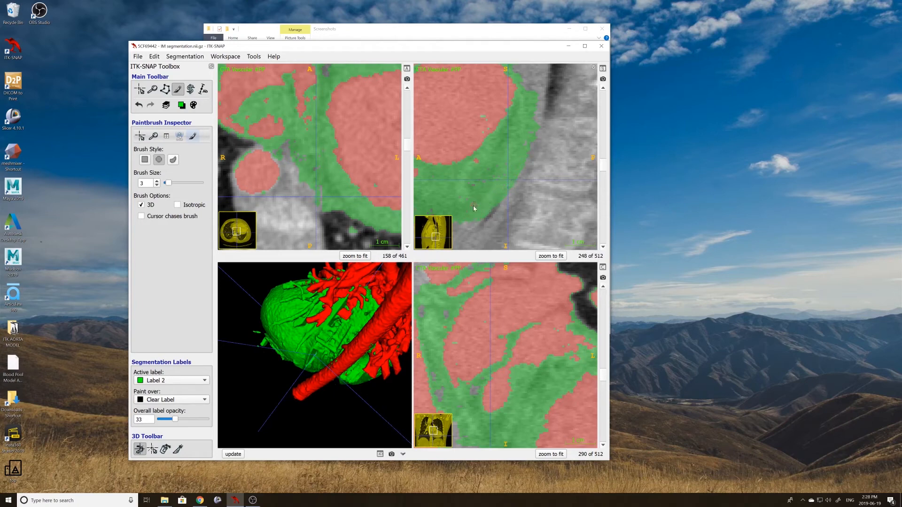
click(234, 454)
- Paint Label 2 over the uneven outer wall edge around sagittal slices 239 to 241
scroll(509, 177, up, 4)
middle_drag(509, 177, 528, 190)
scroll(535, 184, down, 7)
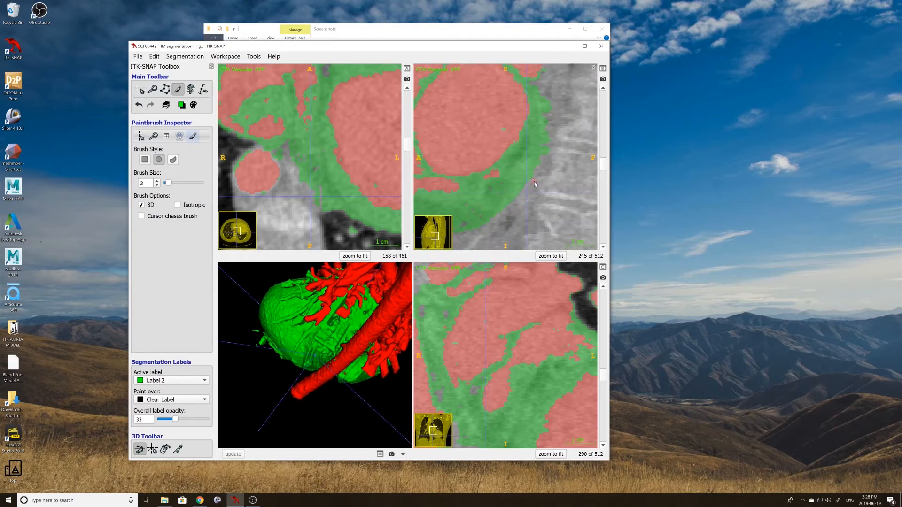
scroll(534, 184, down, 6)
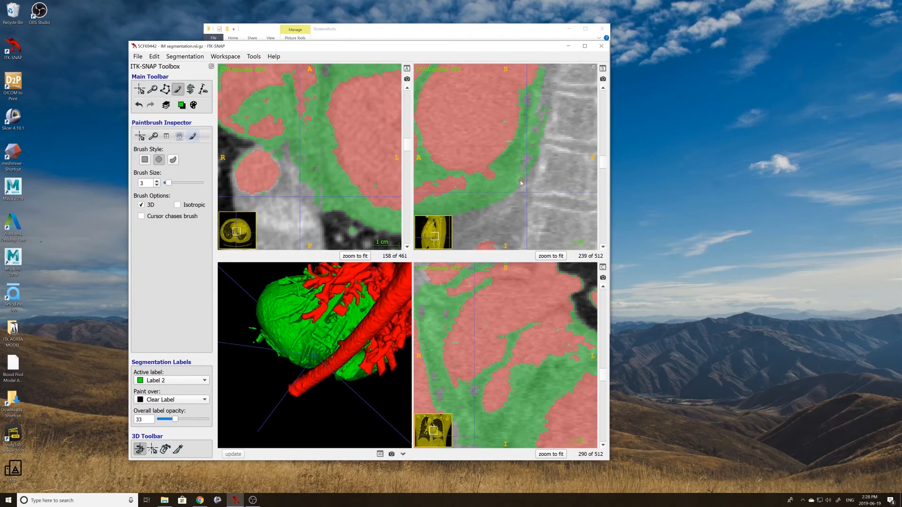
click(529, 155)
scroll(531, 156, up, 2)
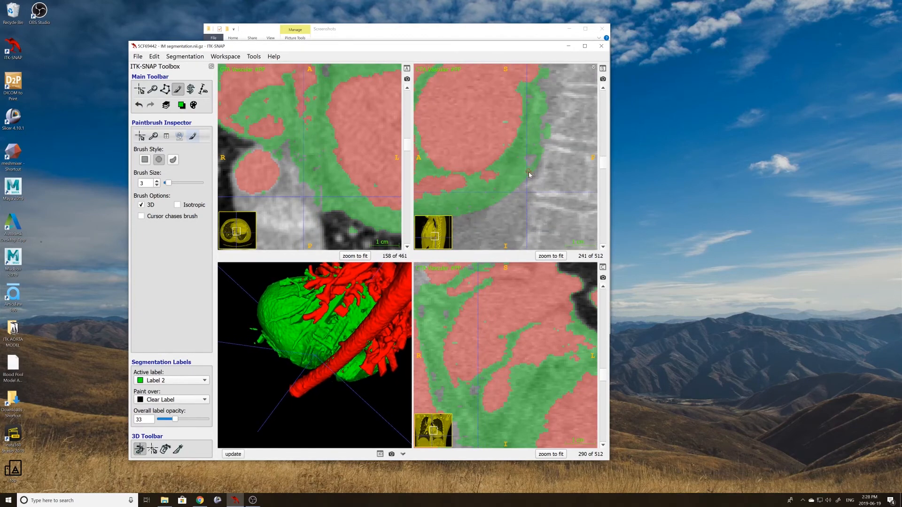
- Fill the remaining outer wall notches with Label 2 on sagittal slices 242 to 247, switching to a non-3D brush of size 5, and regenerate the model
scroll(533, 157, up, 1)
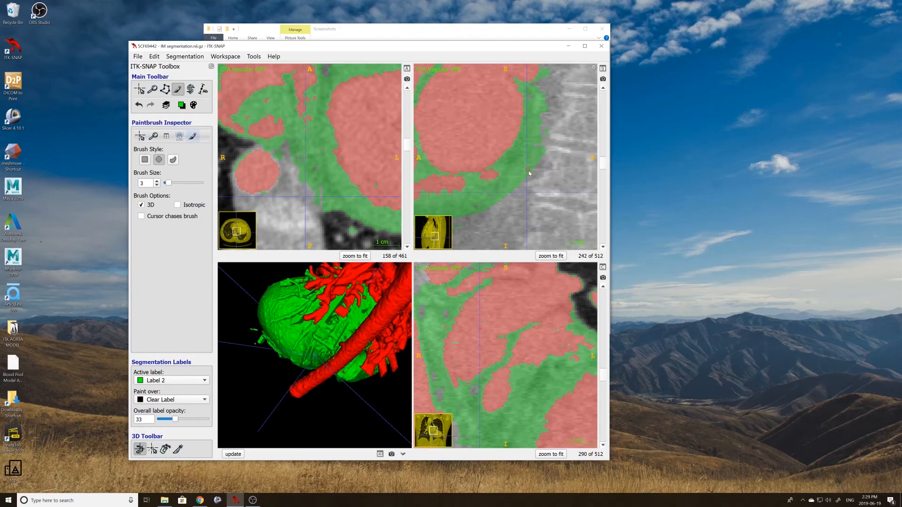
scroll(540, 148, up, 1)
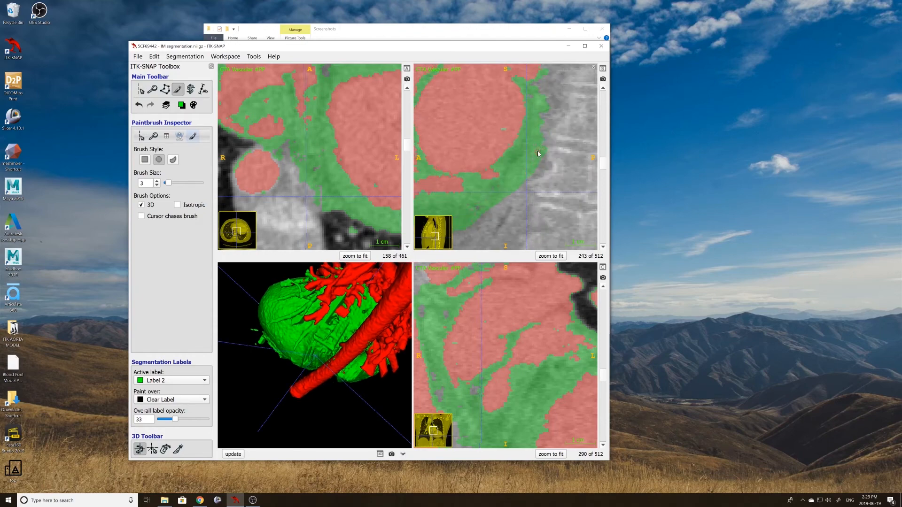
scroll(540, 158, up, 1)
scroll(536, 169, up, 4)
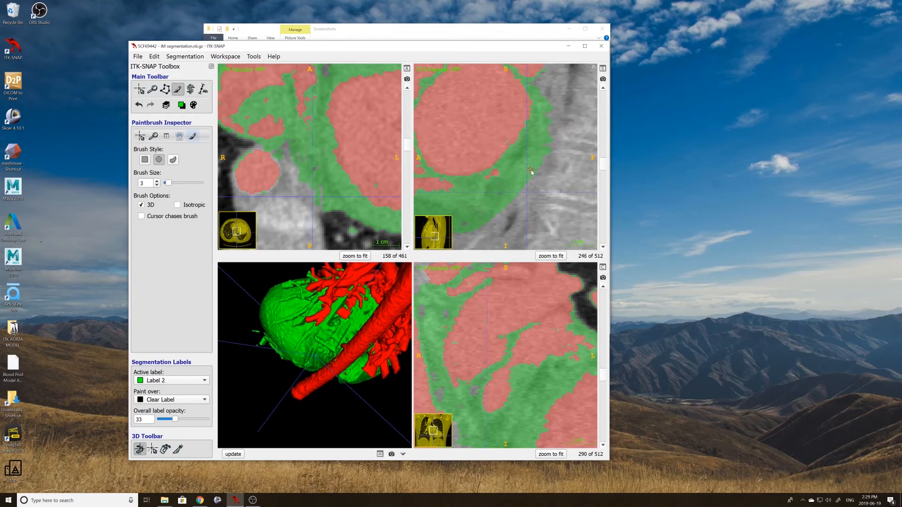
scroll(527, 193, down, 1)
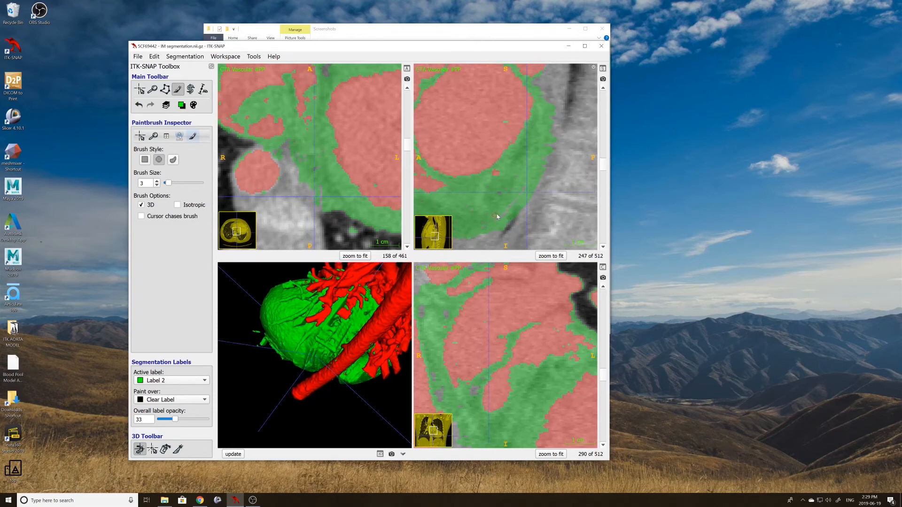
scroll(522, 194, down, 1)
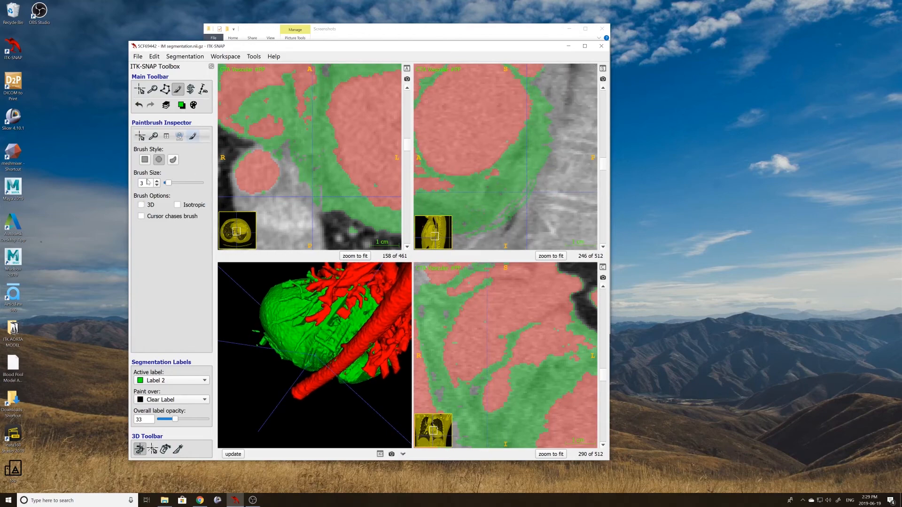
scroll(147, 182, up, 2)
click(233, 456)
- Rotate the 3D model and place the cursor on the exposed blood pool behind the heart at 243, 298, 232
key(c)
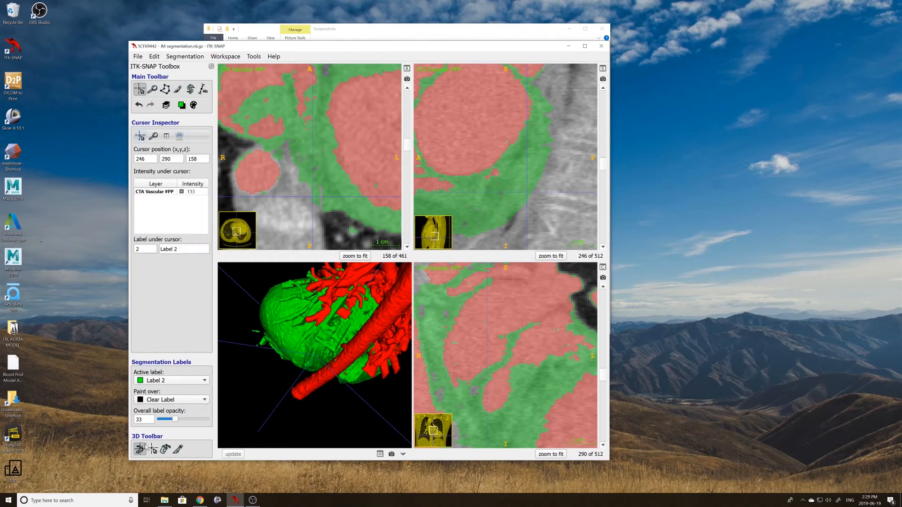
drag(354, 409, 352, 312)
click(152, 450)
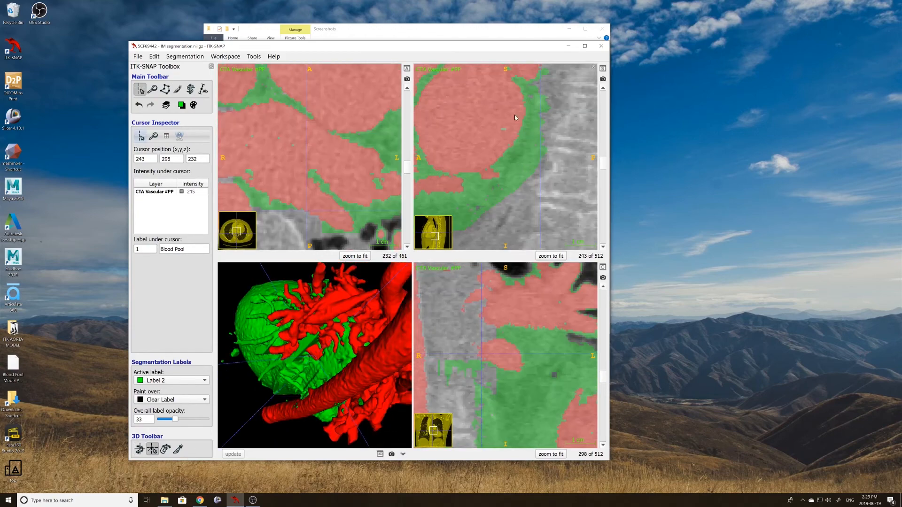
middle_drag(515, 115, 497, 220)
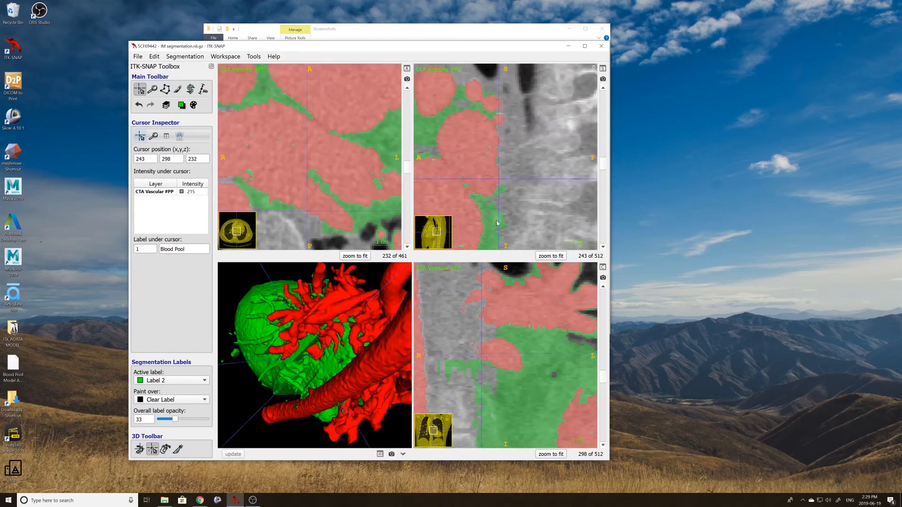
- Paint Label 2 along the rear edge of the exposed vessel on sagittal slices 243 to 249 with a 3D brush of size 5
click(178, 89)
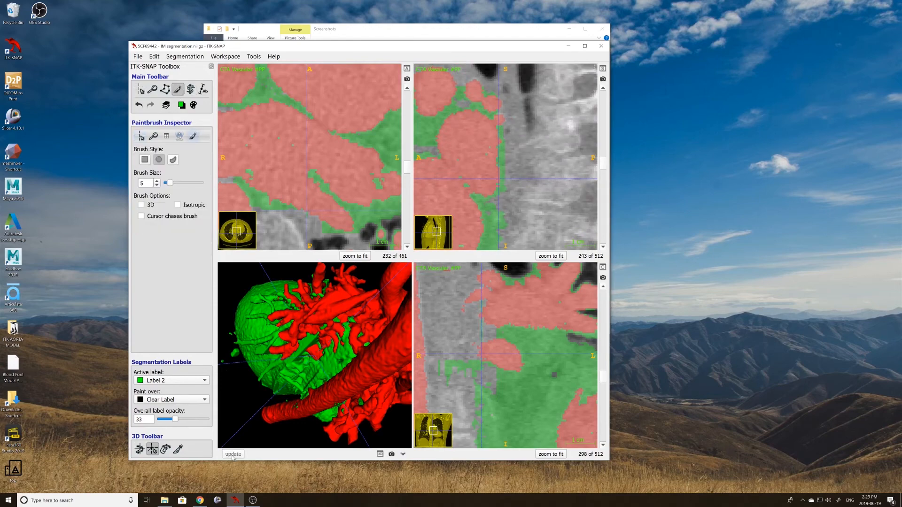
click(141, 205)
scroll(499, 144, up, 2)
scroll(499, 190, up, 2)
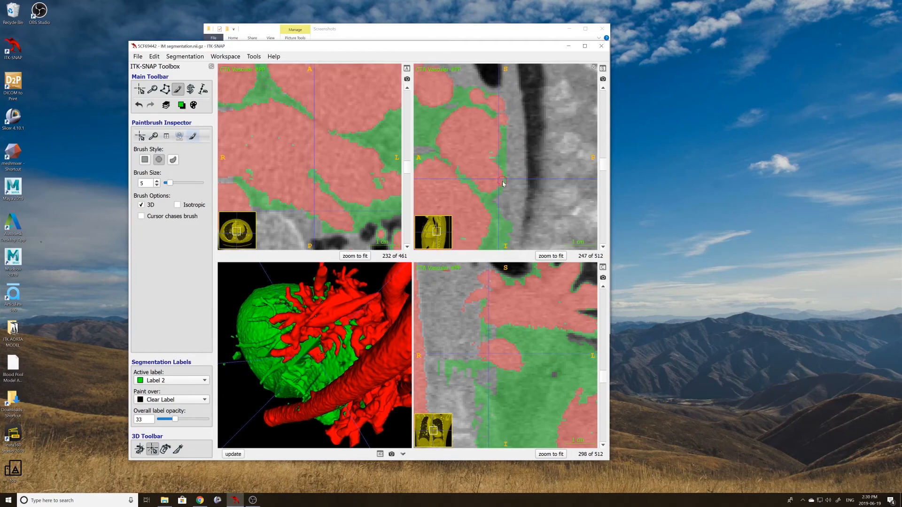
scroll(498, 190, up, 2)
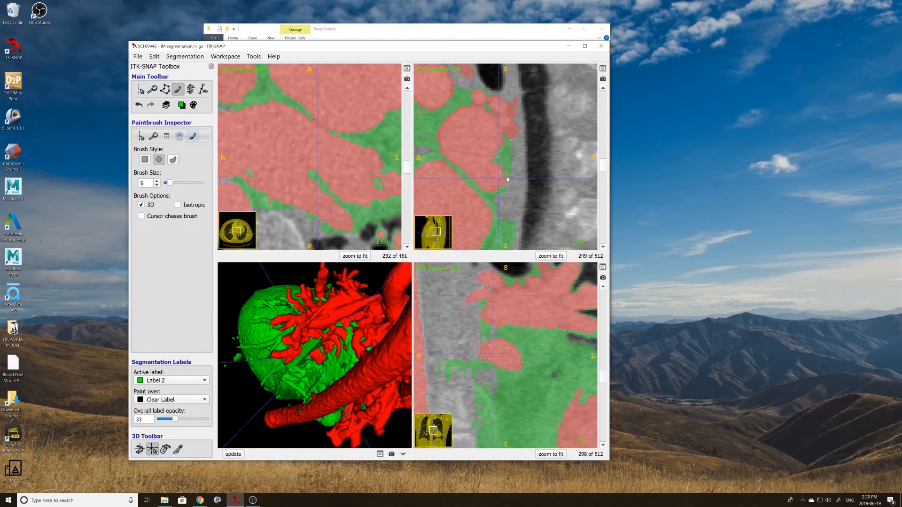
- Place the cursor on the uncovered upper vessel edge on sagittal slice 249, at 249, 305, 266
click(140, 88)
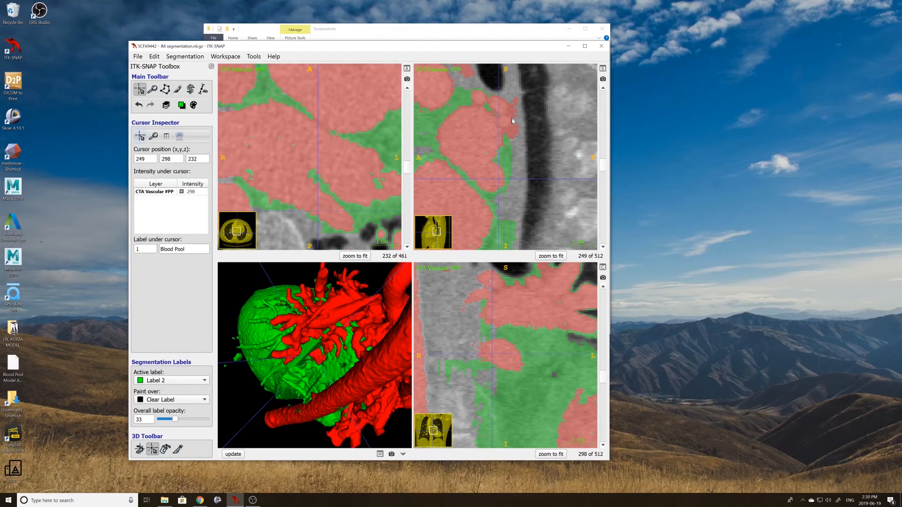
click(511, 120)
click(177, 89)
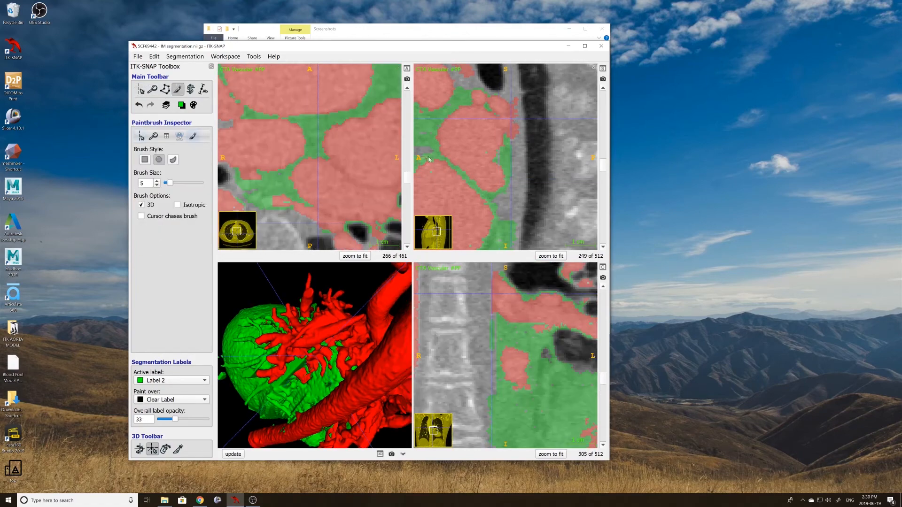
click(191, 89)
click(139, 89)
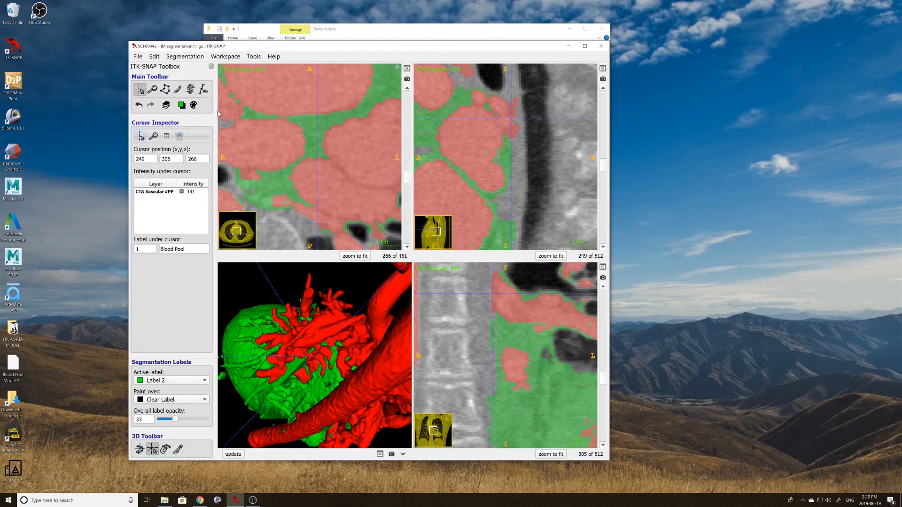
- Reset the snake segmentation ROI and narrow it around the vessels' rear side, to y position 269 and size 46, z position 189 and size 109
click(190, 88)
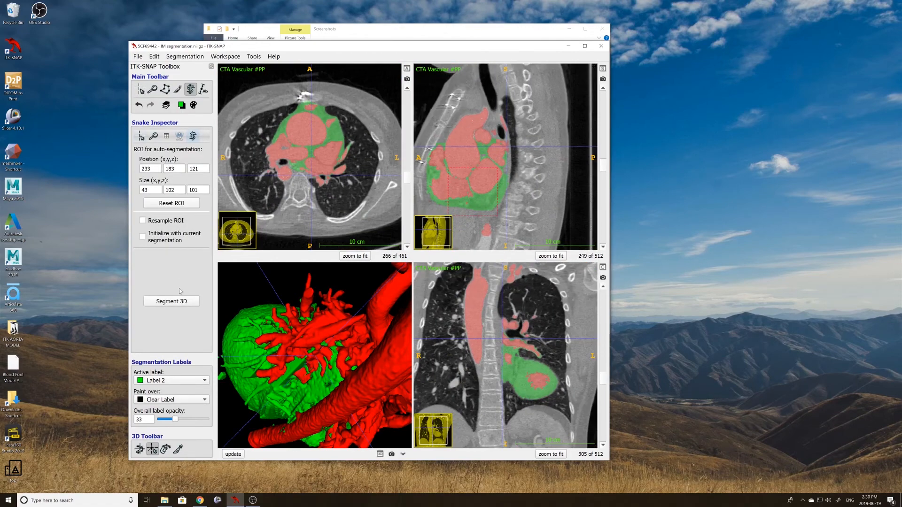
click(172, 203)
right_drag(476, 122, 454, 153)
drag(454, 152, 501, 155)
right_drag(501, 155, 510, 150)
drag(584, 165, 513, 164)
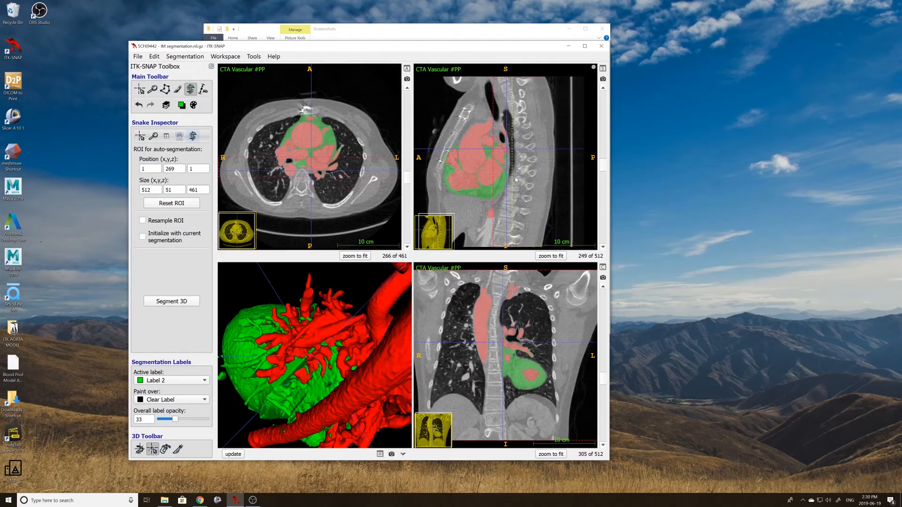
drag(507, 247, 508, 178)
drag(504, 77, 504, 138)
right_drag(503, 138, 506, 153)
drag(517, 179, 512, 179)
- Narrow the ROI's width on the axial slice to x position 219 and size 58, and extend its depth to 47
right_drag(270, 198, 230, 162)
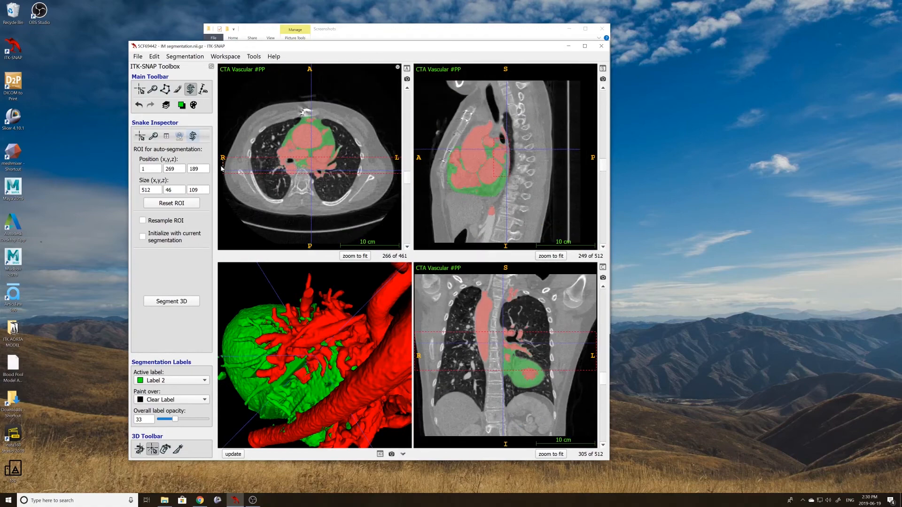
drag(223, 166, 301, 170)
right_drag(301, 170, 313, 200)
middle_drag(314, 200, 219, 173)
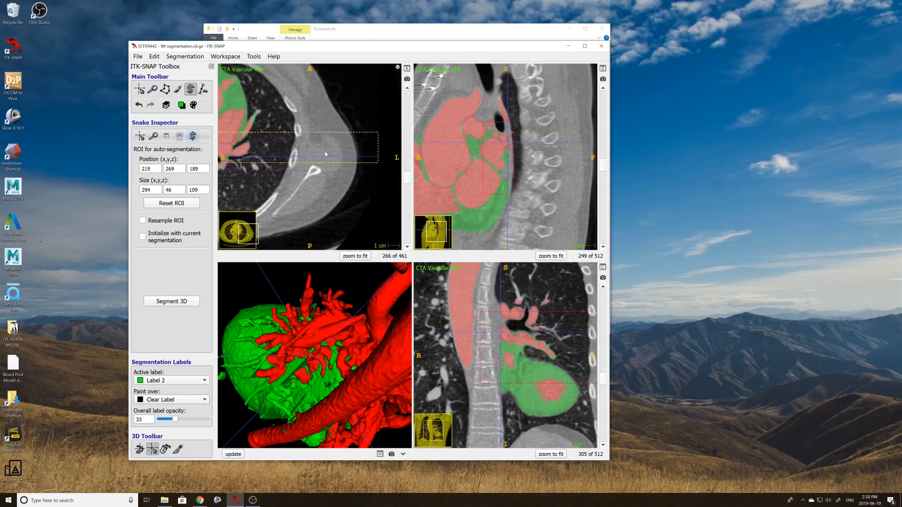
drag(378, 158, 221, 157)
middle_drag(222, 157, 347, 161)
right_drag(336, 166, 336, 202)
mouse_move(331, 175)
mouse_down()
mouse_move(332, 159)
mouse_move(338, 179)
mouse_up()
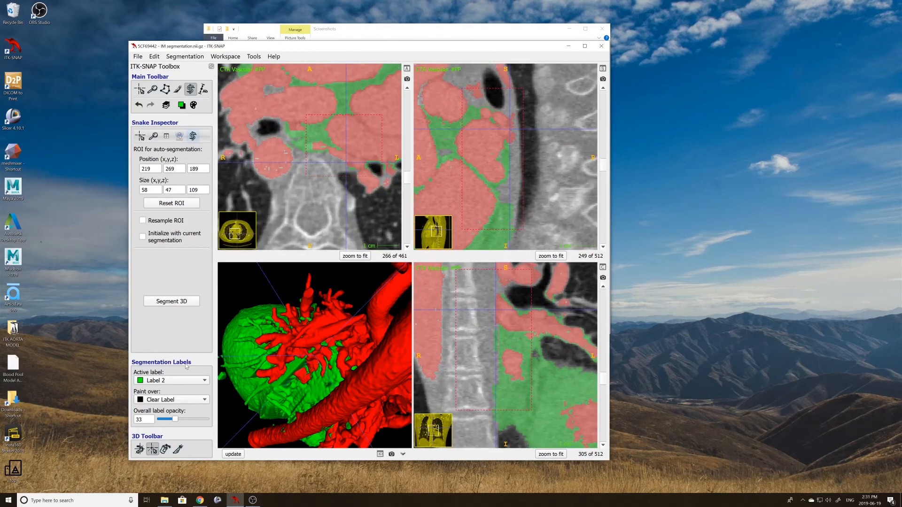
- Start the 3D segmentation of the ROI, adjust the presegmentation threshold, and place the cursor at 31, 31, 51 for initialization
click(172, 301)
click(351, 115)
click(671, 167)
mouse_move(639, 204)
mouse_down()
mouse_move(656, 204)
mouse_move(648, 203)
mouse_up()
click(483, 164)
click(671, 392)
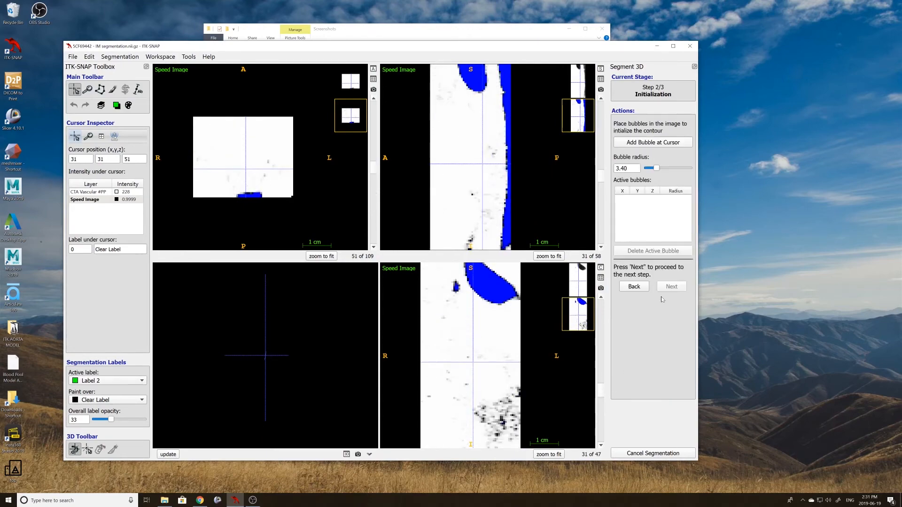
- Add a bubble of radius 3.40 at the cursor, evolve the contour for about 400 iterations, and accept the segmentation
click(653, 143)
click(671, 287)
click(653, 188)
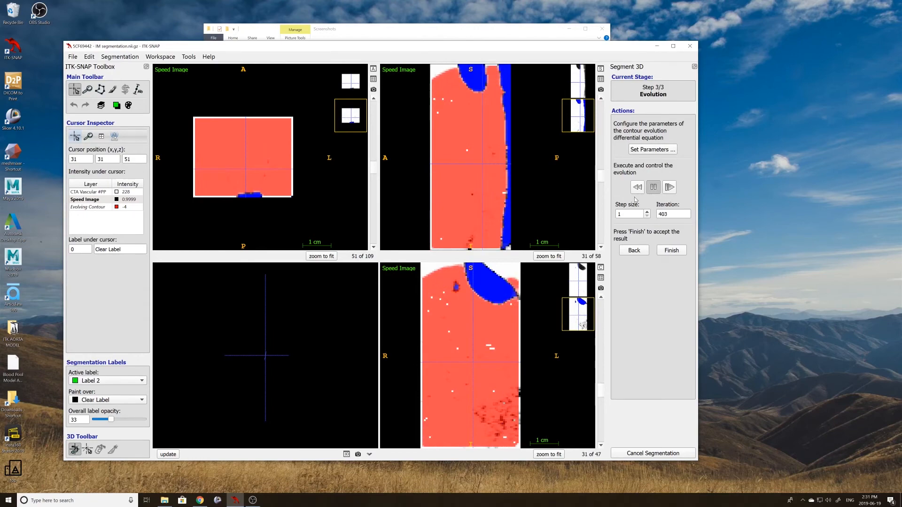
click(653, 188)
click(671, 250)
- Regenerate the 3D model and examine the new Label 2 block behind the heart in the 3D and slice views
right_drag(322, 386, 376, 313)
drag(376, 313, 300, 346)
click(239, 458)
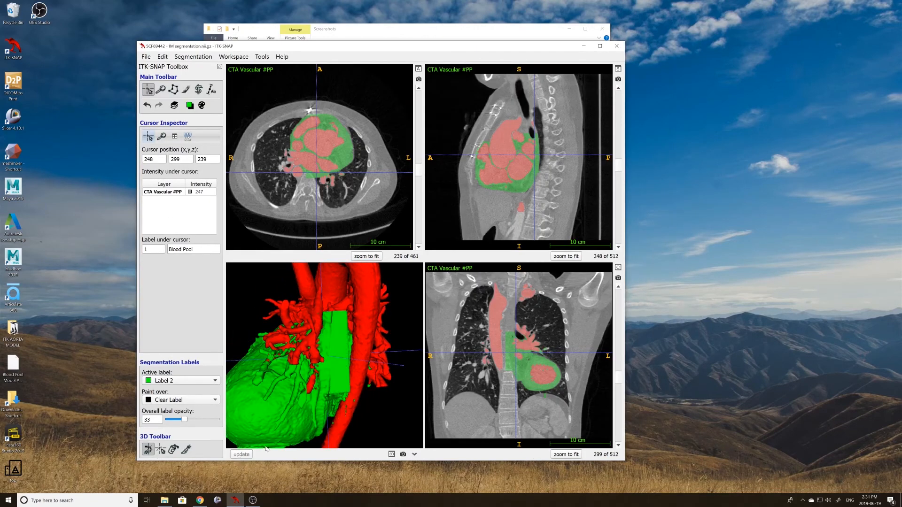
right_drag(329, 381, 339, 326)
drag(338, 326, 325, 365)
right_drag(326, 212, 327, 161)
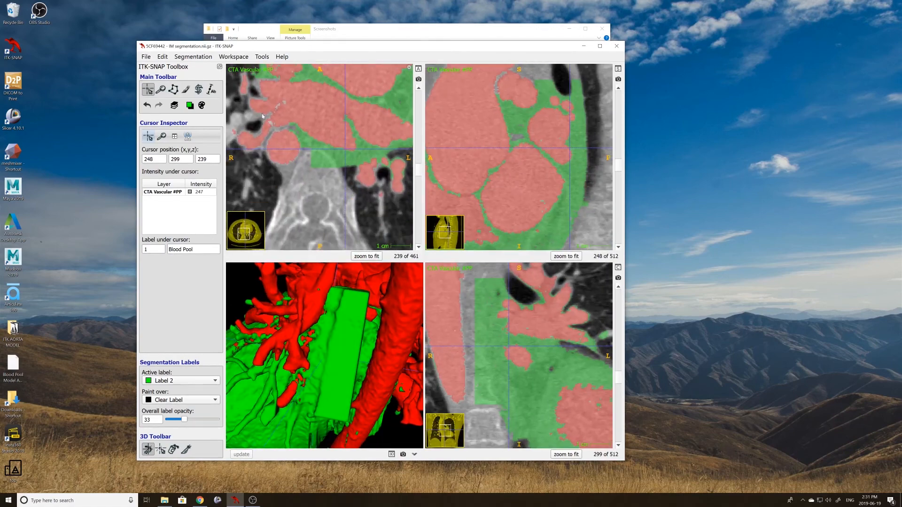
- Set up the paintbrush for erasing, with Clear Label as the active label painting over Label 2
click(185, 89)
click(190, 105)
click(226, 149)
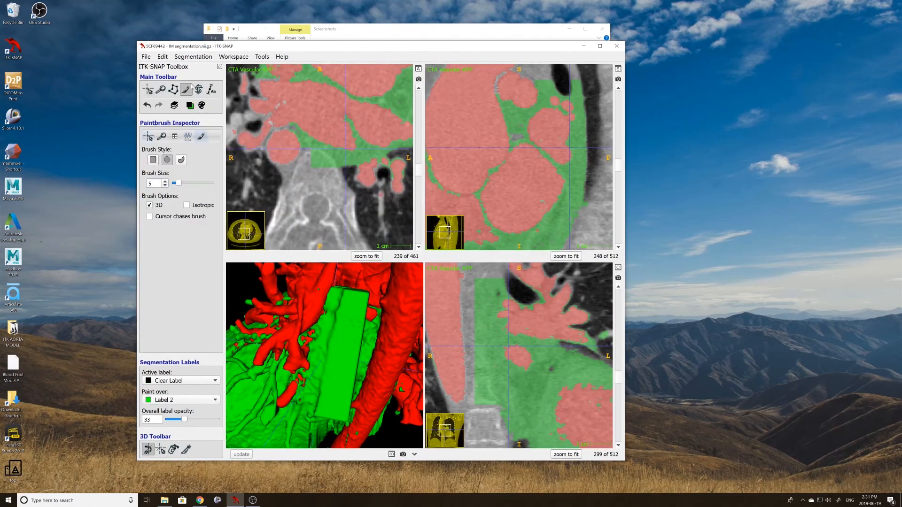
- Erase the excess Label 2 in front of the vertebra at axial slice 239 and go to the block's upper end at slice 294
drag(344, 172, 318, 161)
scroll(319, 163, up, 10)
scroll(319, 163, up, 20)
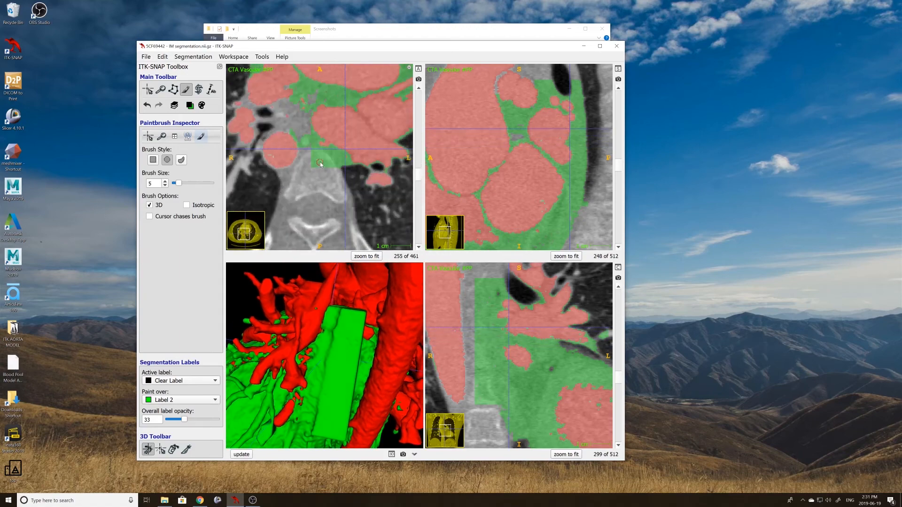
scroll(320, 163, up, 18)
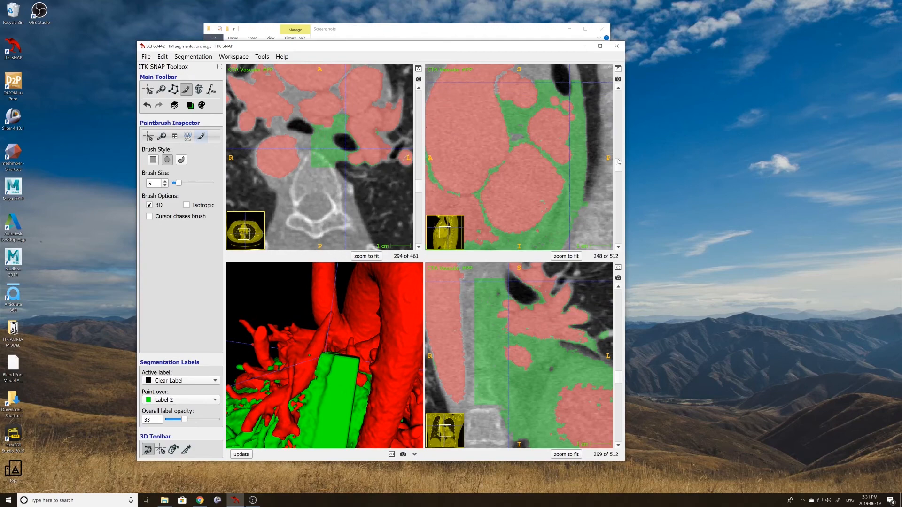
- Erase the Label 2 excess extending into the spine along the rear edge in sagittal slices 237 to 232
drag(618, 160, 620, 158)
mouse_move(584, 84)
mouse_down()
mouse_move(567, 213)
mouse_move(585, 177)
mouse_move(589, 97)
mouse_move(587, 175)
mouse_move(568, 218)
mouse_up()
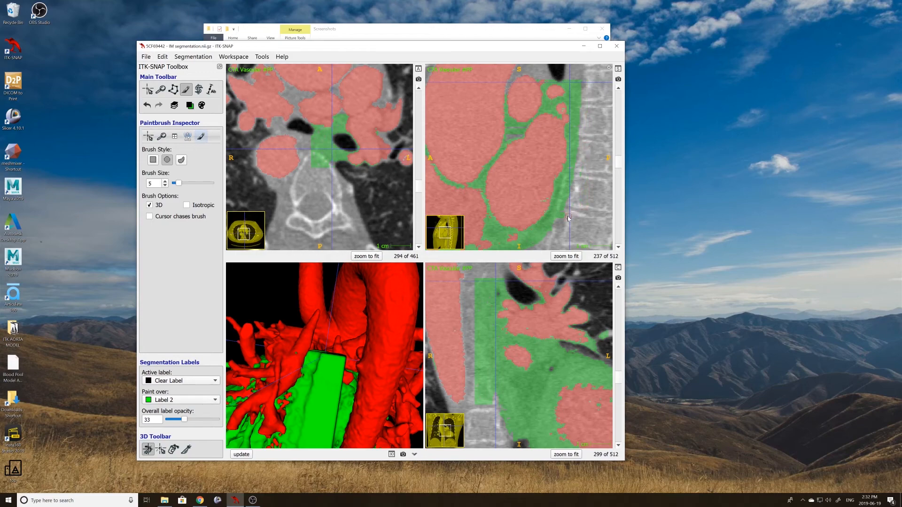
scroll(592, 201, up, 2)
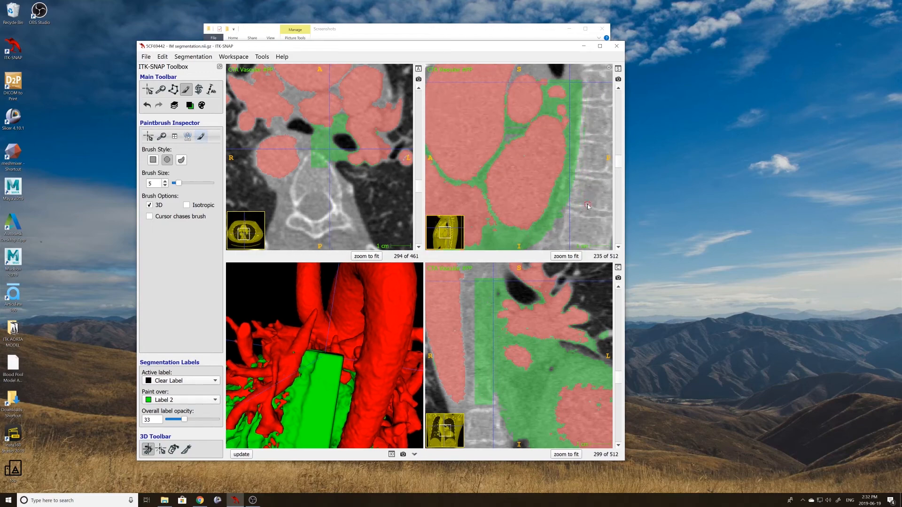
scroll(563, 207, up, 1)
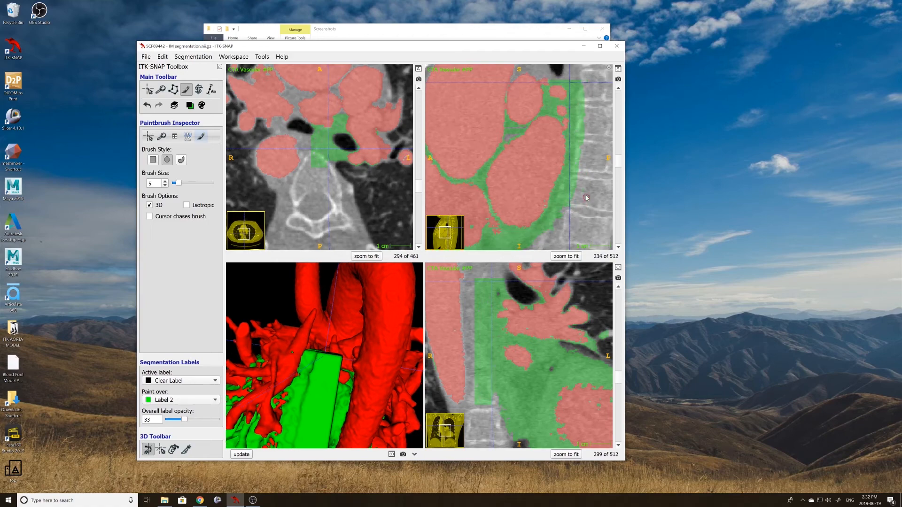
scroll(586, 197, up, 1)
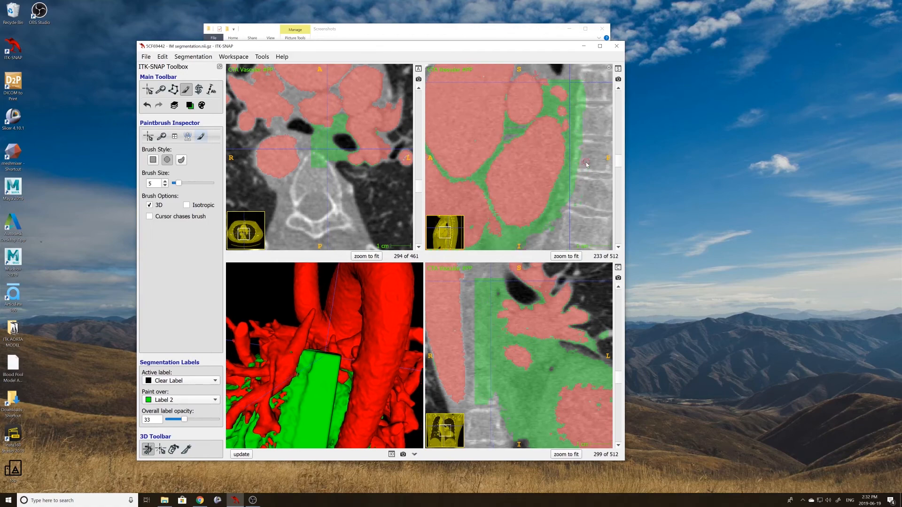
scroll(583, 187, up, 1)
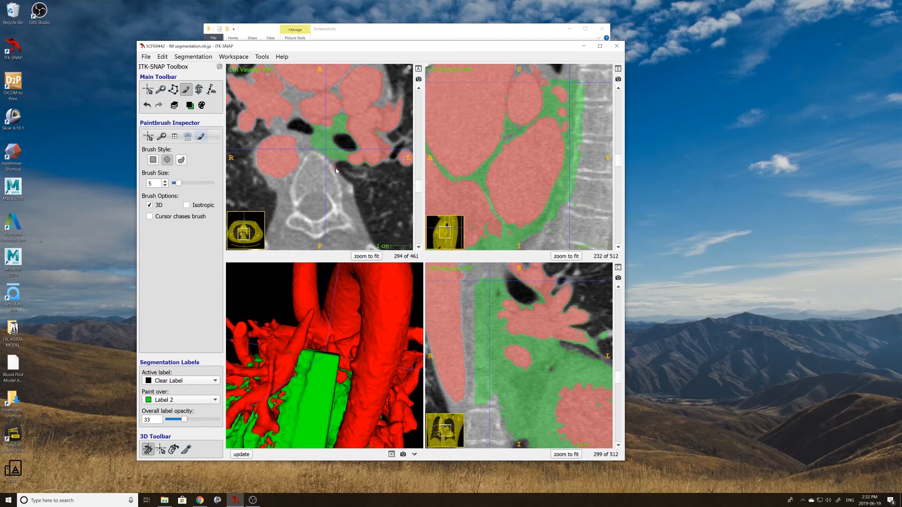
- Trim the Label 2 excess over the vertebra in axial slices 294 to 287, then regenerate and examine the 3D model
scroll(332, 167, down, 2)
scroll(321, 166, down, 1)
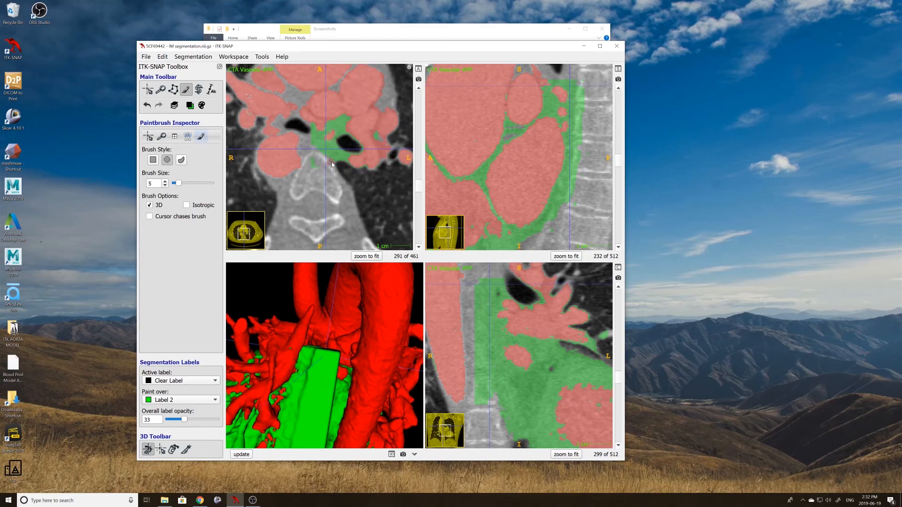
scroll(318, 160, down, 1)
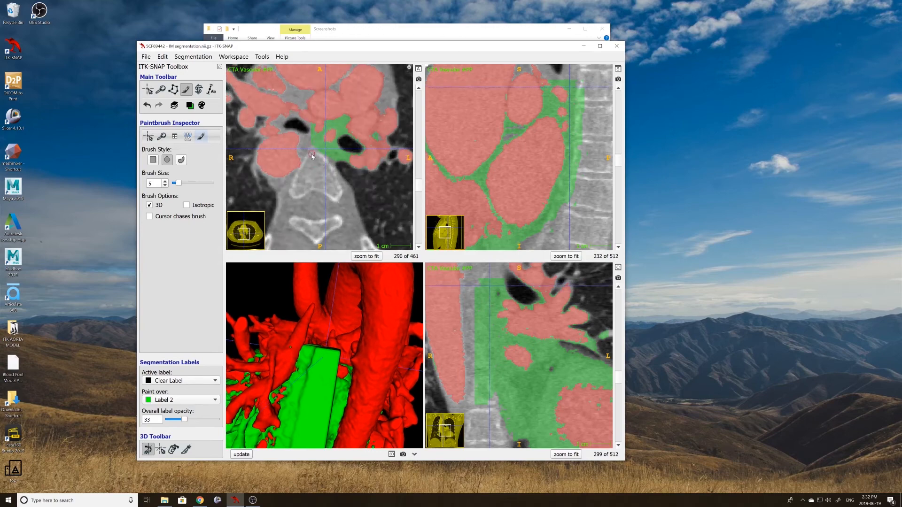
scroll(317, 160, down, 1)
scroll(325, 168, down, 2)
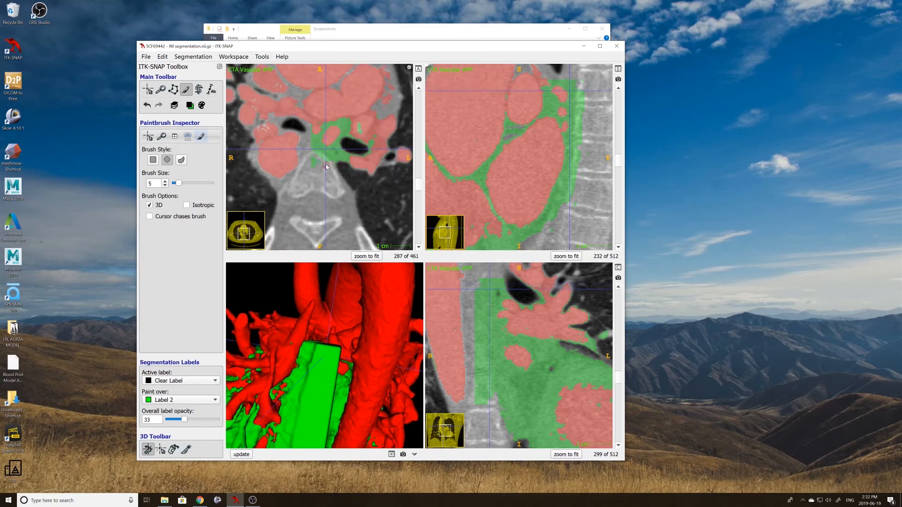
click(246, 455)
drag(329, 390, 340, 350)
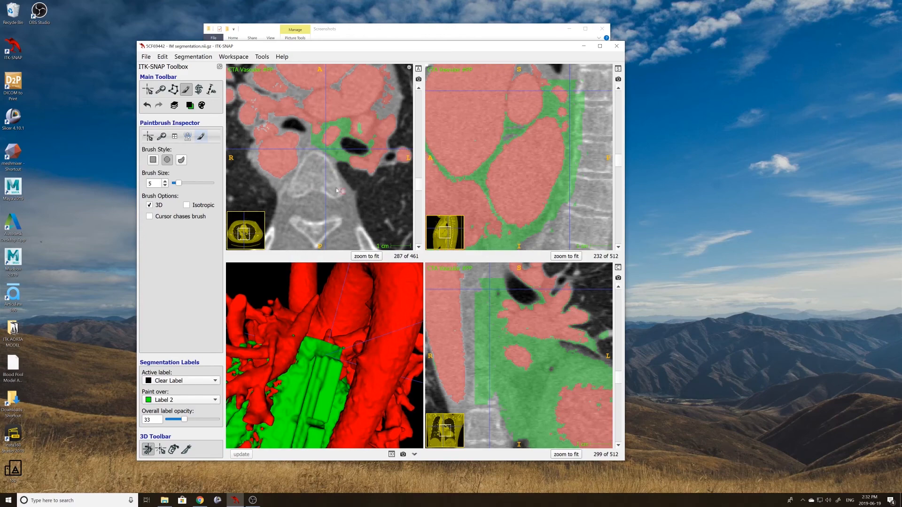
- Set the brush size to 8 and erase the Label 2 excess over the vertebra in axial slices 284 to 270
scroll(315, 157, down, 2)
scroll(313, 163, down, 1)
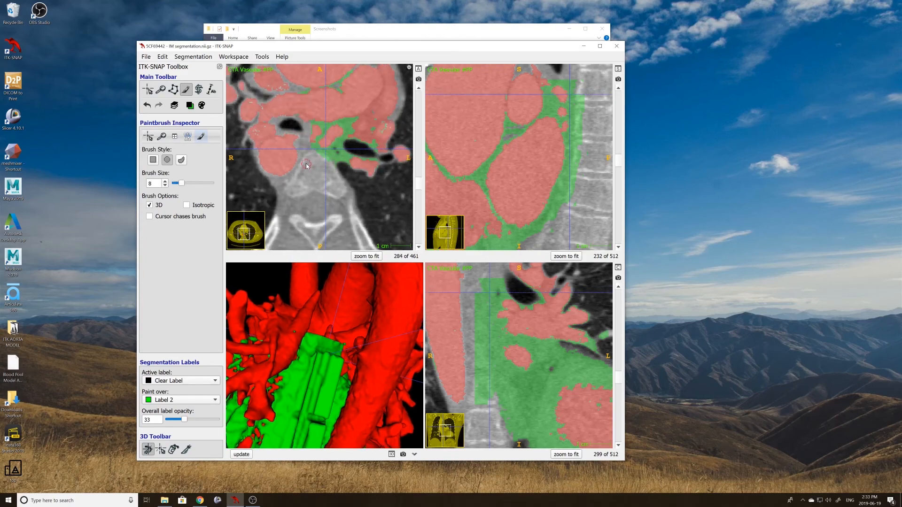
scroll(314, 150, down, 2)
scroll(327, 167, down, 2)
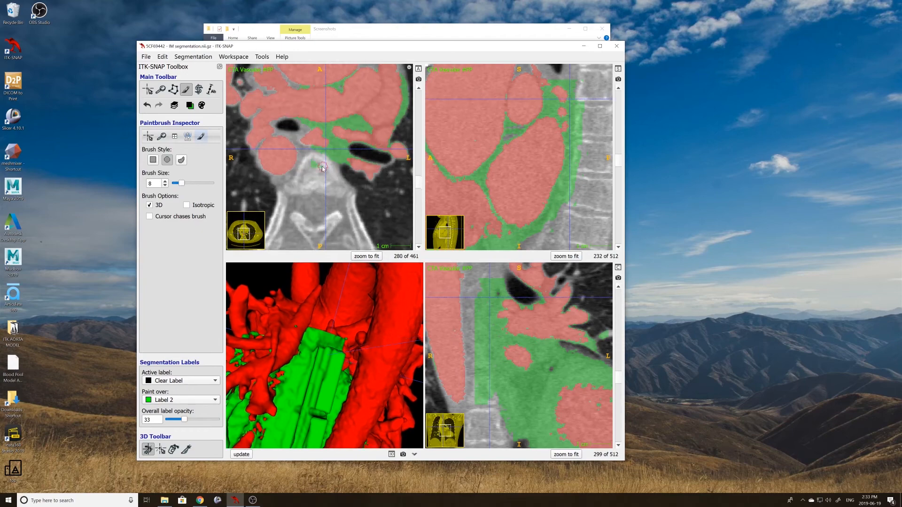
scroll(332, 171, down, 1)
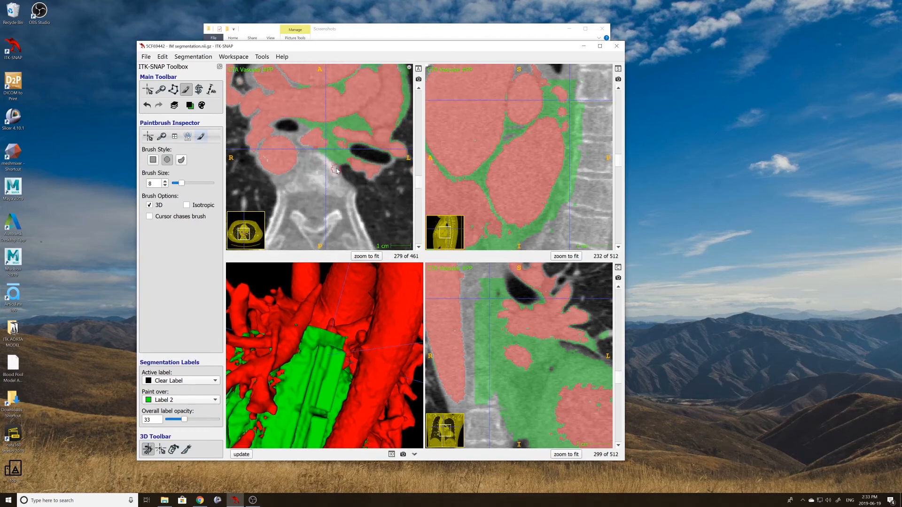
scroll(329, 165, down, 3)
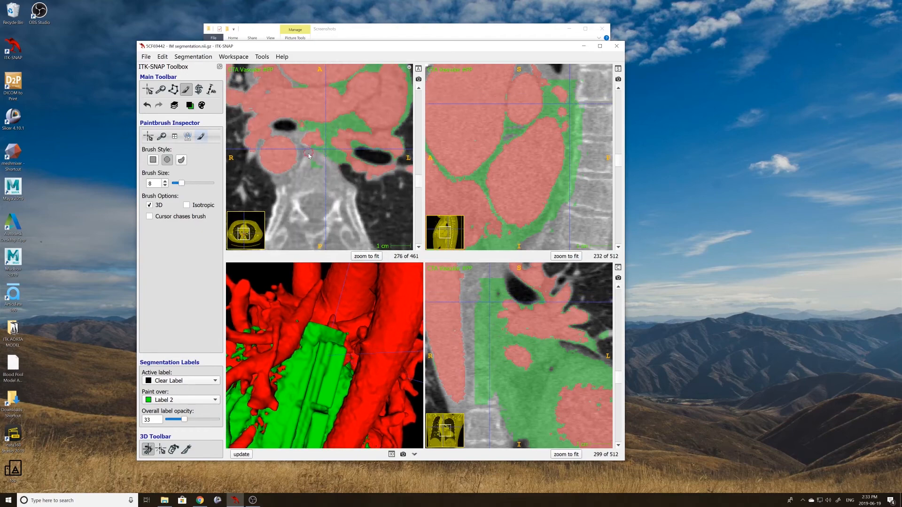
scroll(310, 156, down, 3)
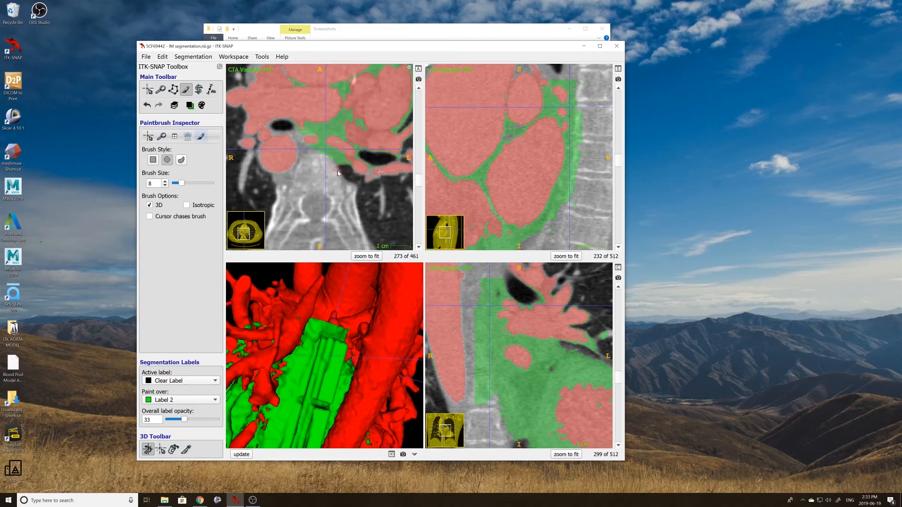
scroll(336, 173, down, 3)
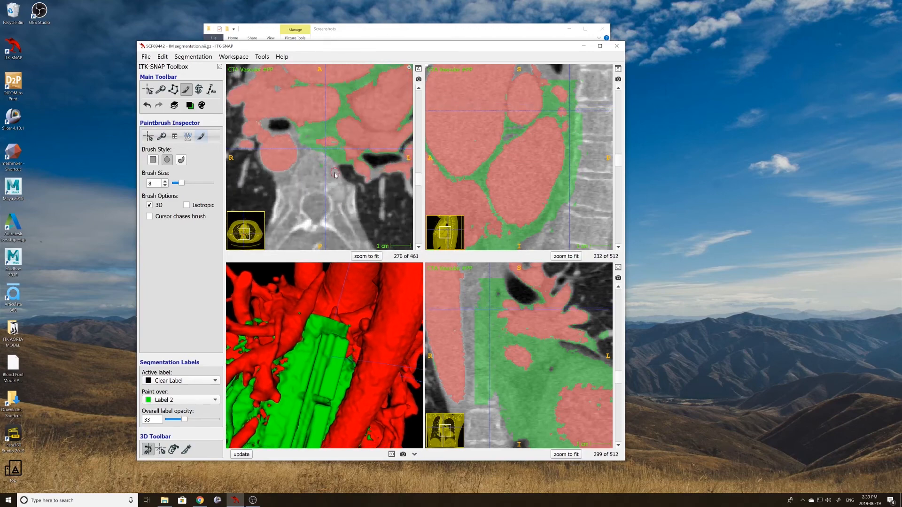
- Erase the Label 2 excess between the vertebra and the heart in axial slices 268 to 257
scroll(336, 175, down, 1)
scroll(328, 167, down, 1)
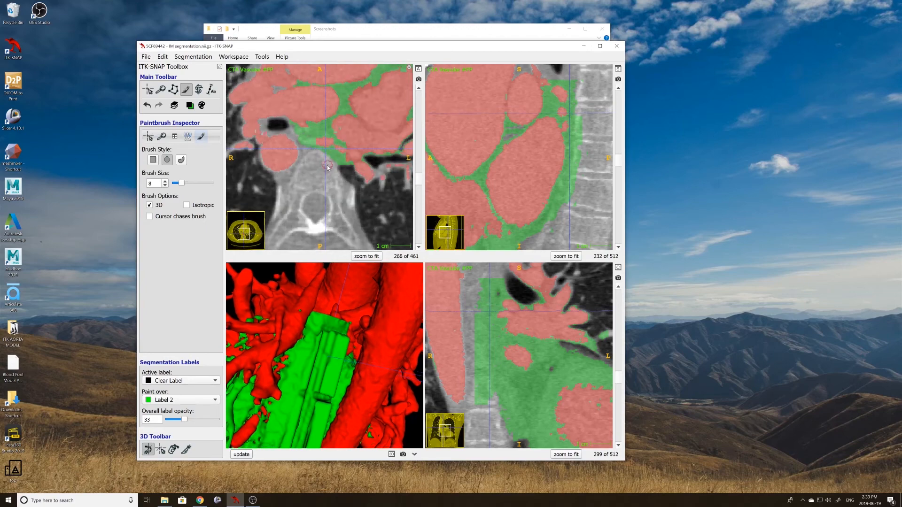
scroll(328, 167, down, 2)
scroll(314, 159, down, 2)
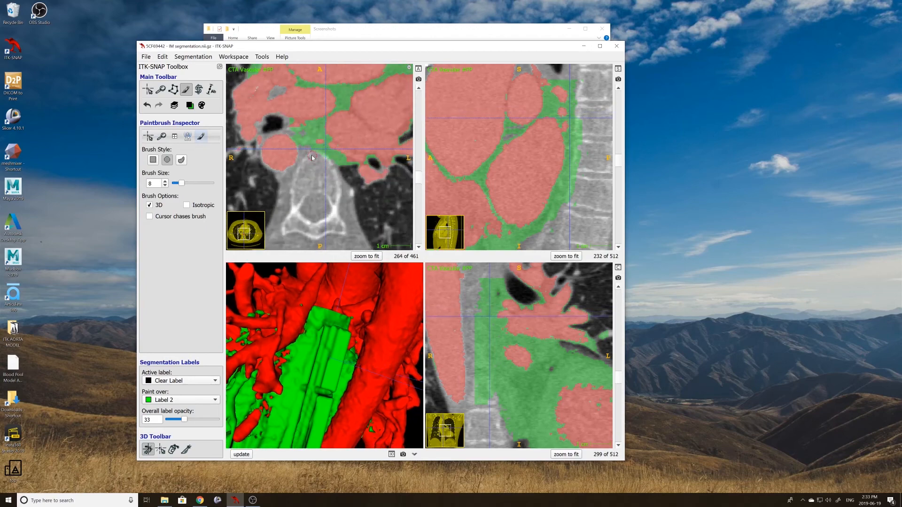
scroll(312, 155, down, 2)
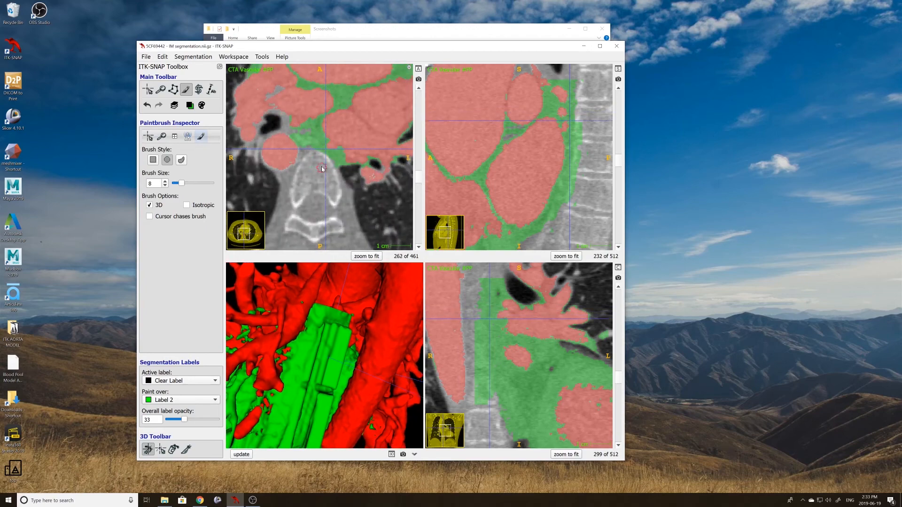
scroll(334, 171, down, 2)
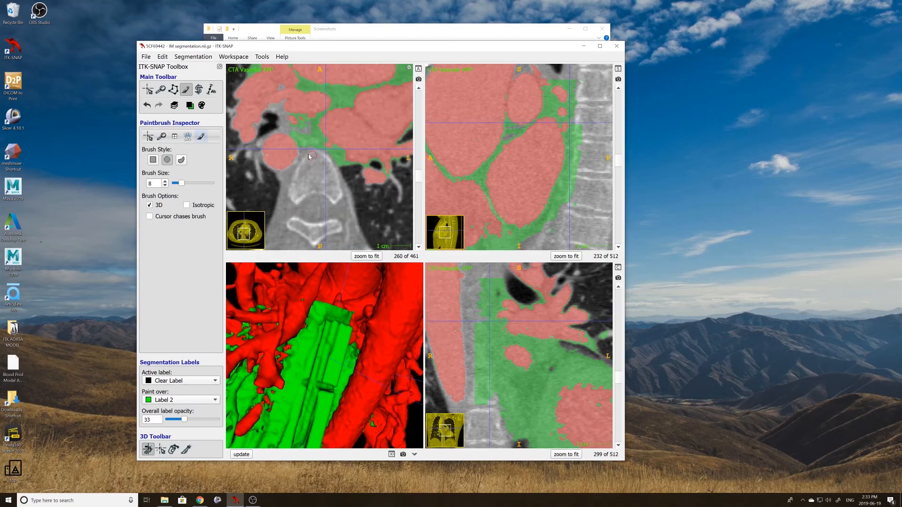
scroll(322, 163, down, 3)
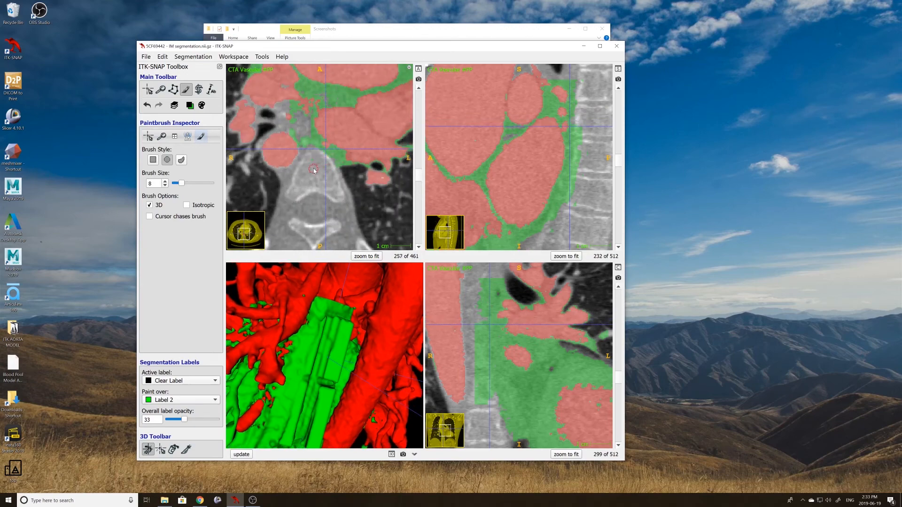
- Continue clearing Label 2 from the front of the vertebra in axial slices 249 to 236
scroll(324, 166, down, 2)
scroll(328, 174, down, 6)
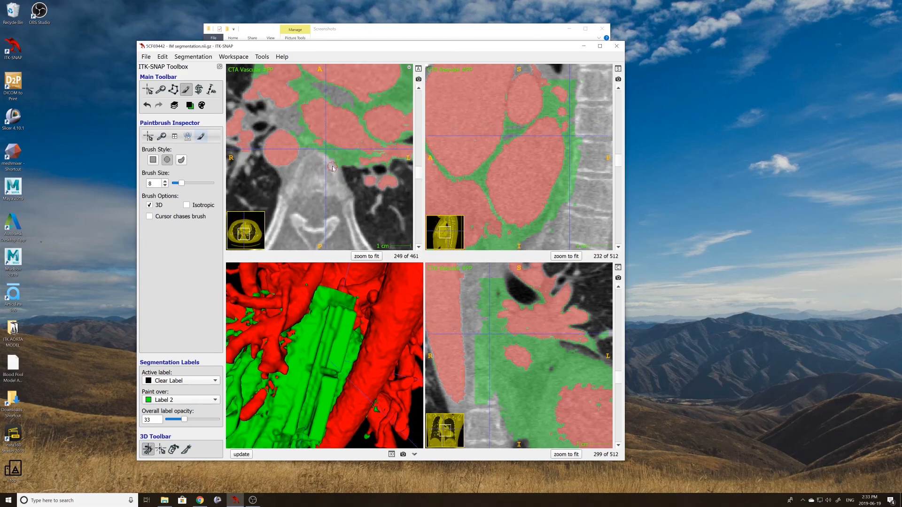
scroll(317, 172, down, 4)
scroll(318, 173, down, 2)
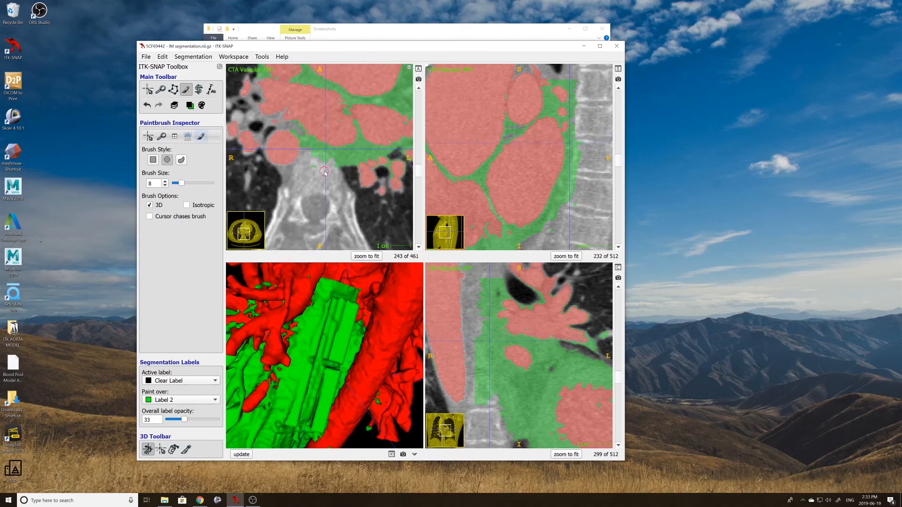
scroll(316, 167, down, 1)
scroll(316, 167, down, 5)
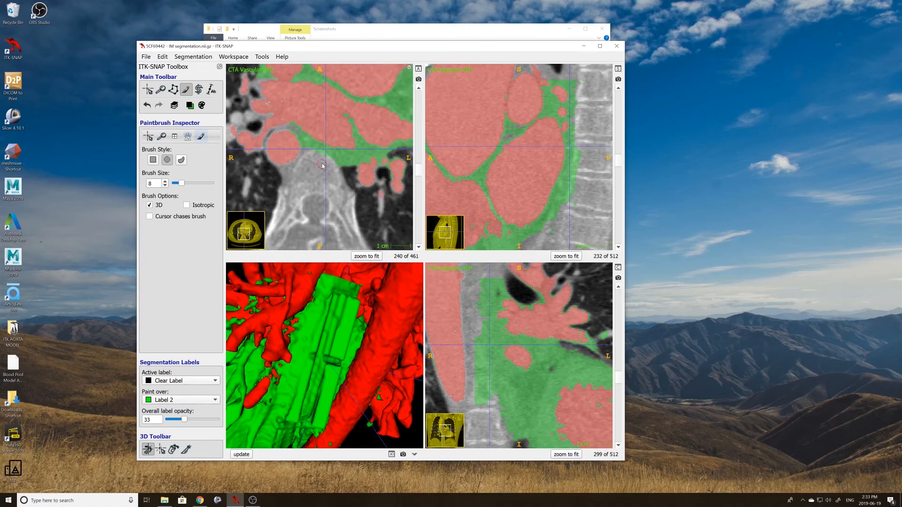
scroll(315, 171, down, 3)
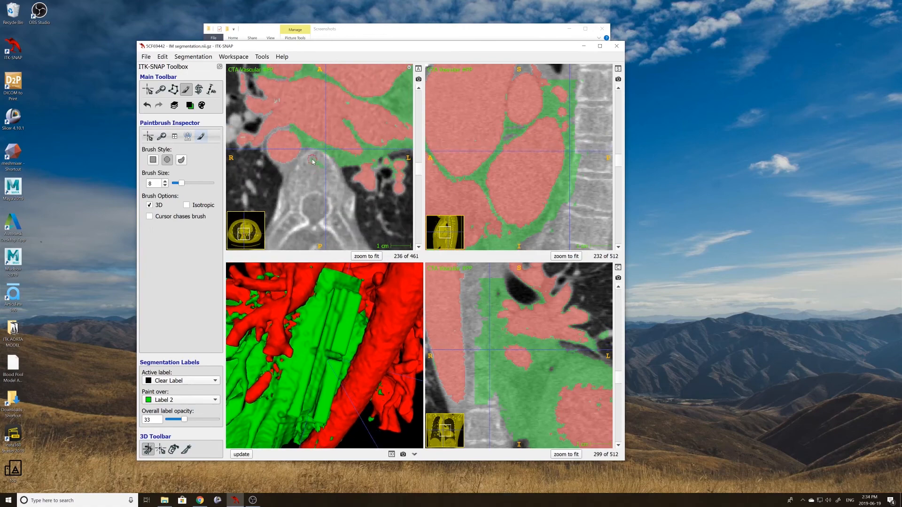
- Erase the Label 2 overlap on the vertebra in axial slices 233 to 221 and regenerate the 3D model
scroll(327, 166, down, 1)
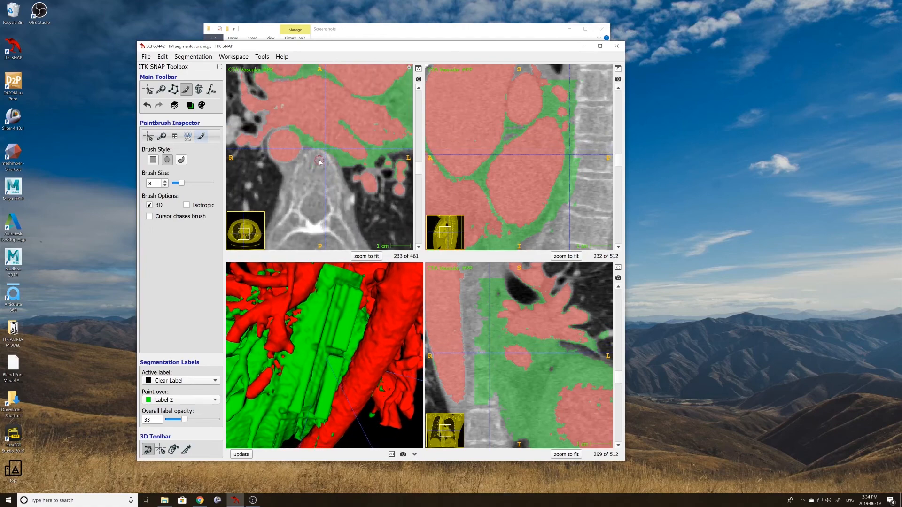
scroll(320, 162, down, 2)
scroll(317, 160, down, 3)
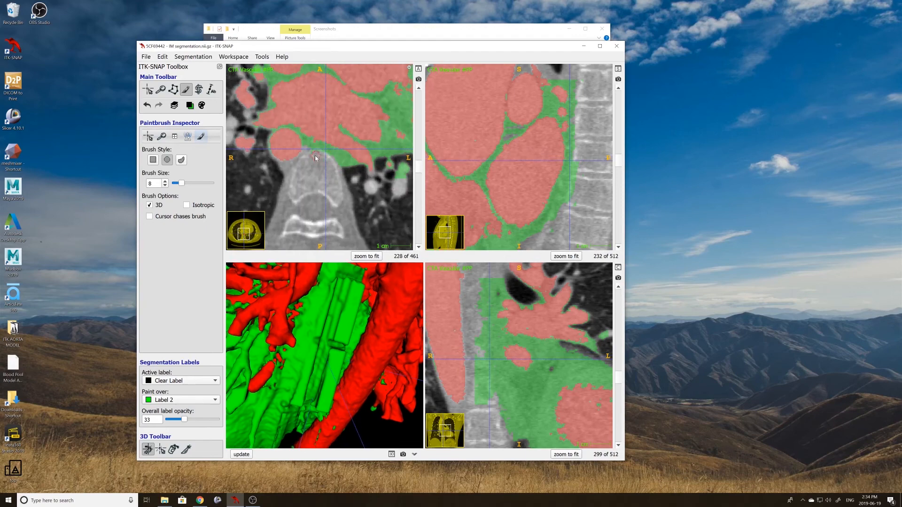
scroll(317, 162, down, 3)
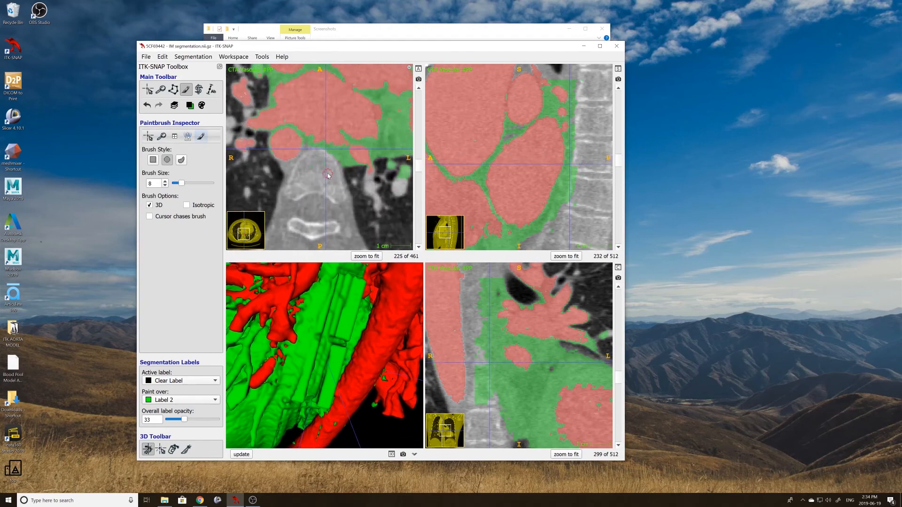
scroll(327, 175, down, 3)
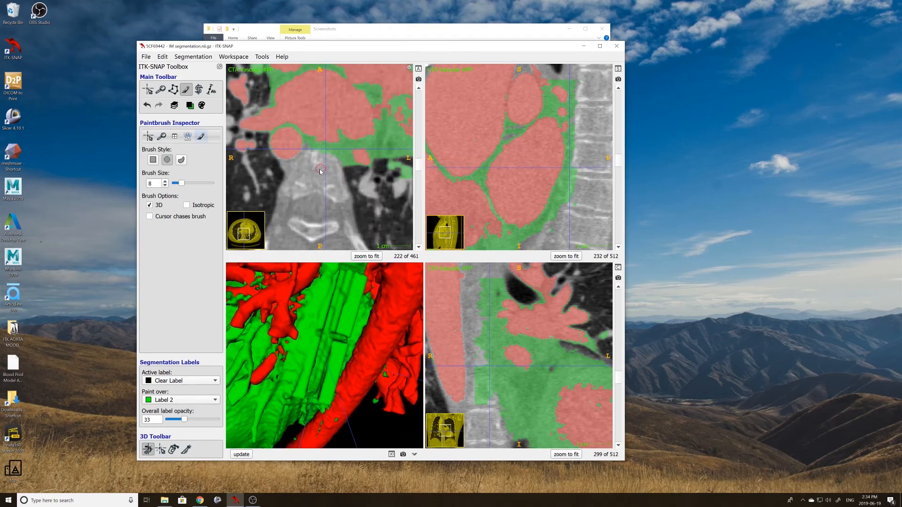
scroll(320, 171, down, 1)
click(242, 455)
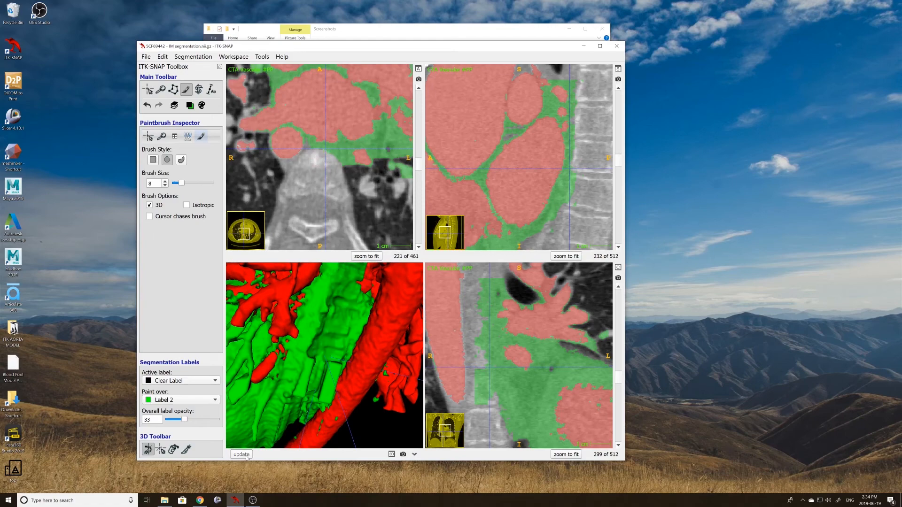
- Erase the Label 2 overlap along the front of the vertebra in axial slices 219 to 208
scroll(321, 160, down, 2)
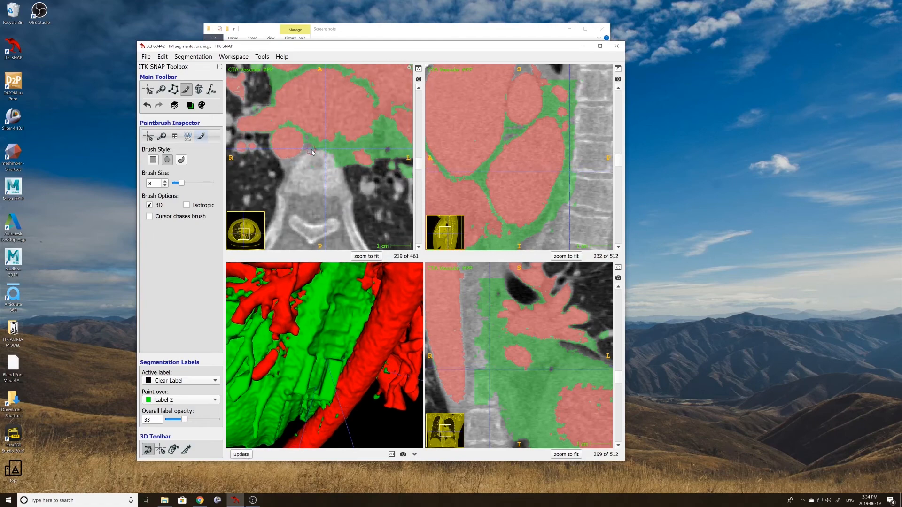
scroll(326, 175, down, 2)
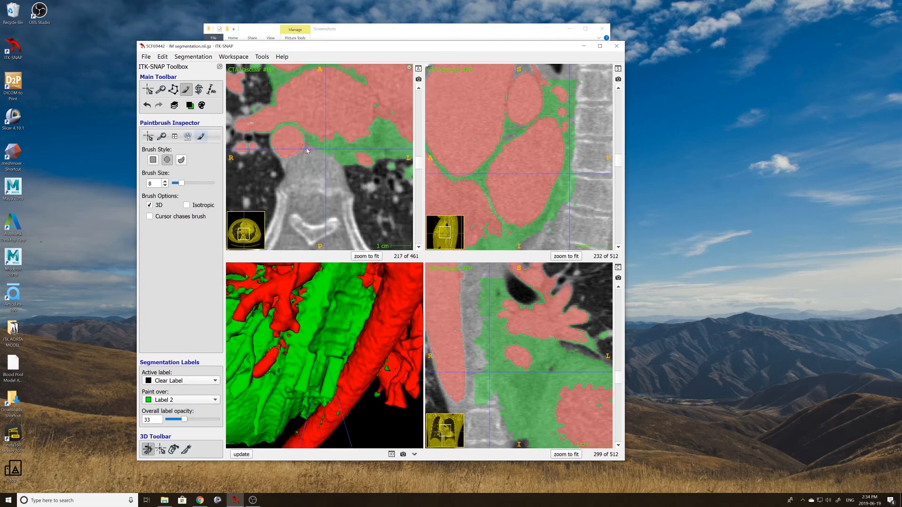
scroll(314, 161, down, 2)
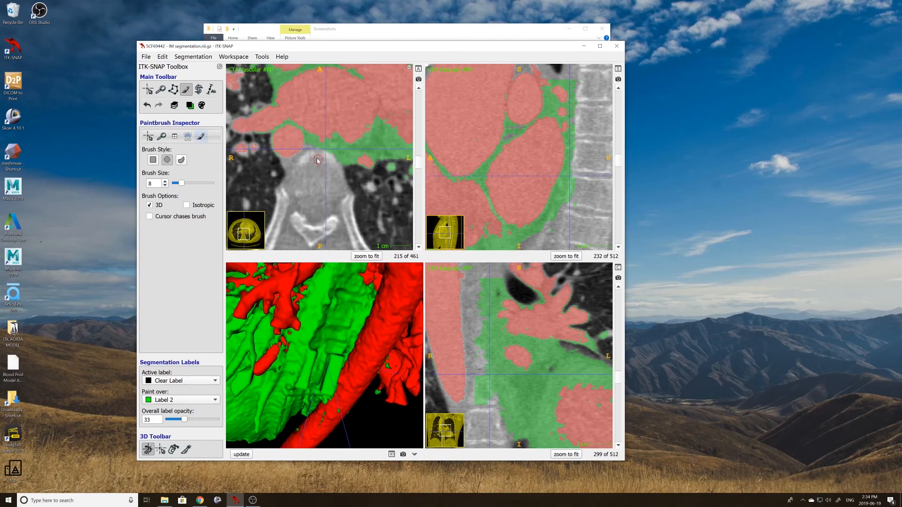
scroll(314, 157, down, 1)
scroll(328, 174, down, 2)
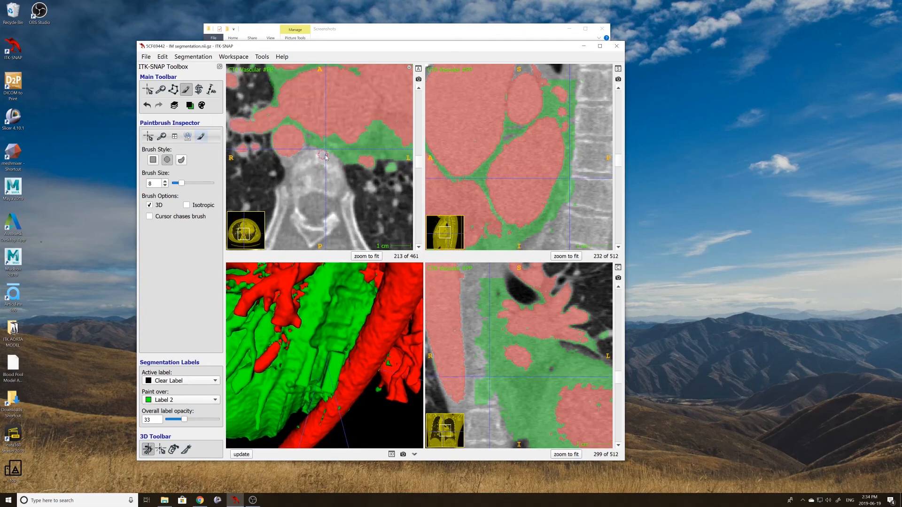
scroll(324, 168, down, 2)
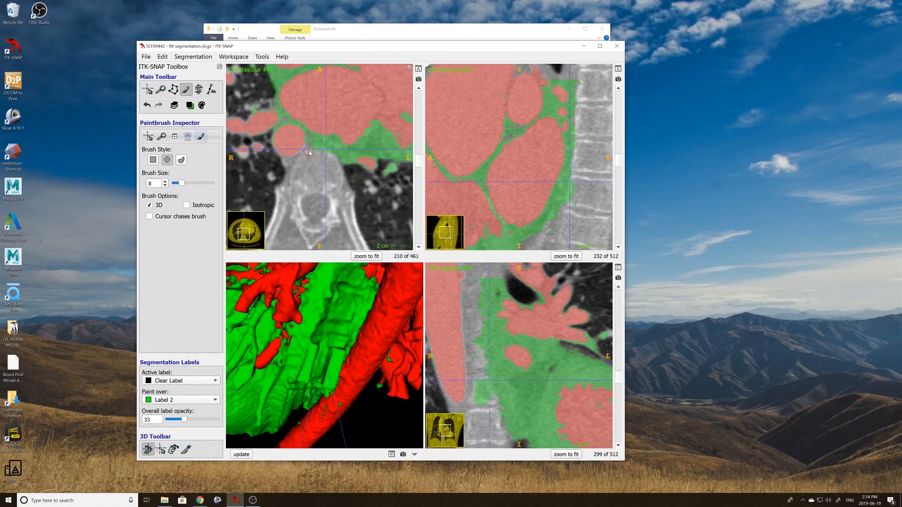
scroll(322, 164, down, 2)
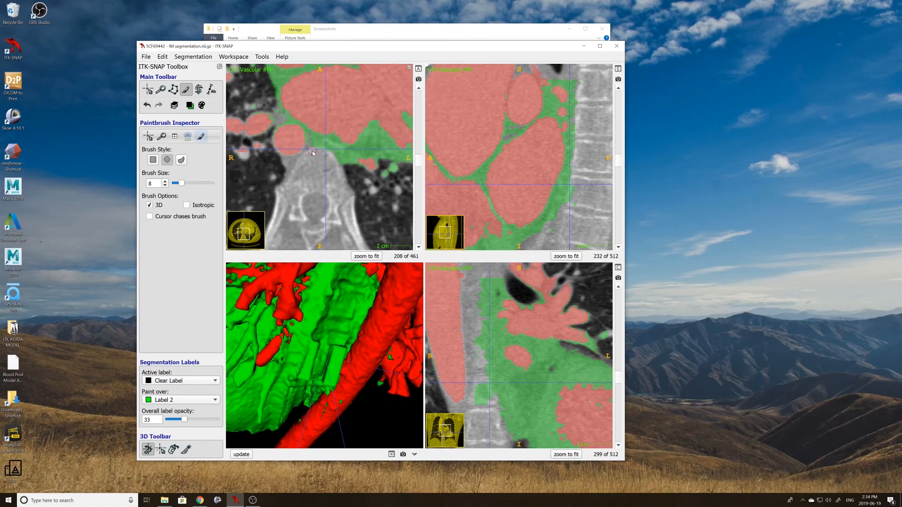
- Continue clearing Label 2 from the front of the vertebra in axial slices 207 to 197
scroll(317, 164, down, 1)
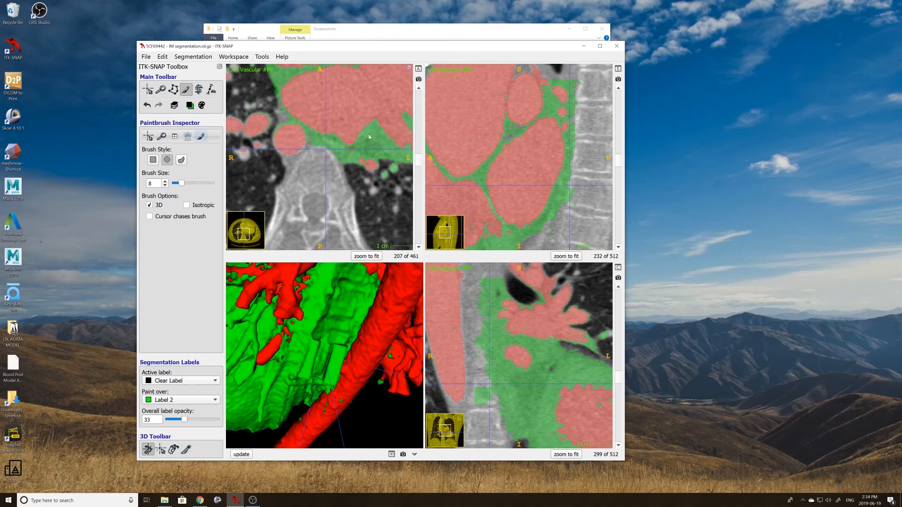
scroll(319, 158, down, 2)
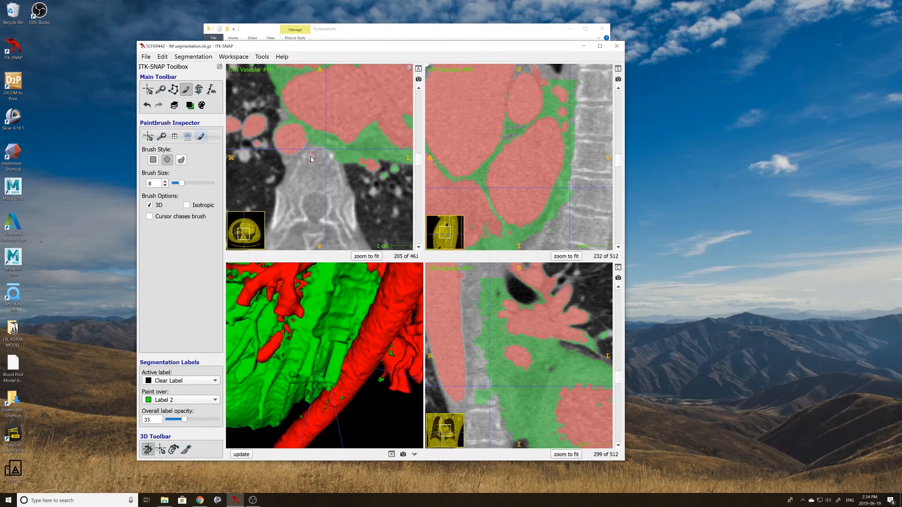
scroll(325, 170, down, 1)
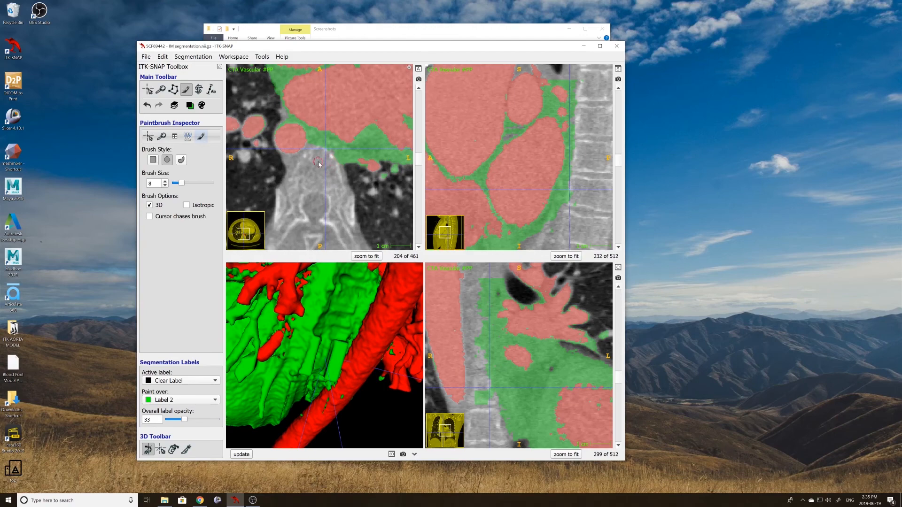
scroll(318, 163, down, 2)
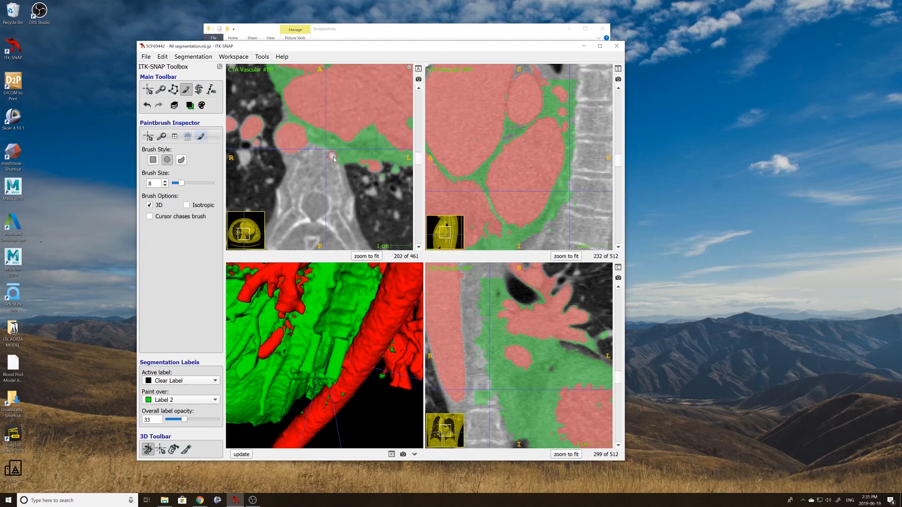
scroll(318, 156, down, 3)
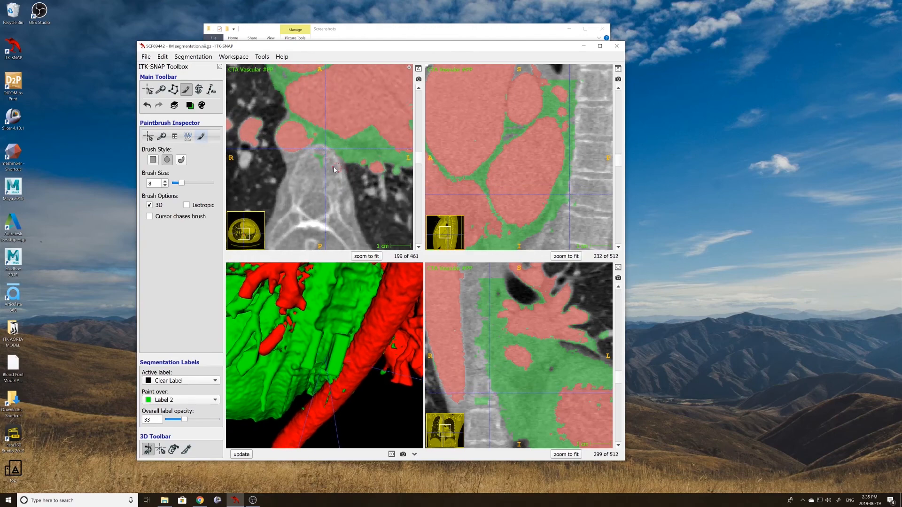
scroll(330, 169, down, 2)
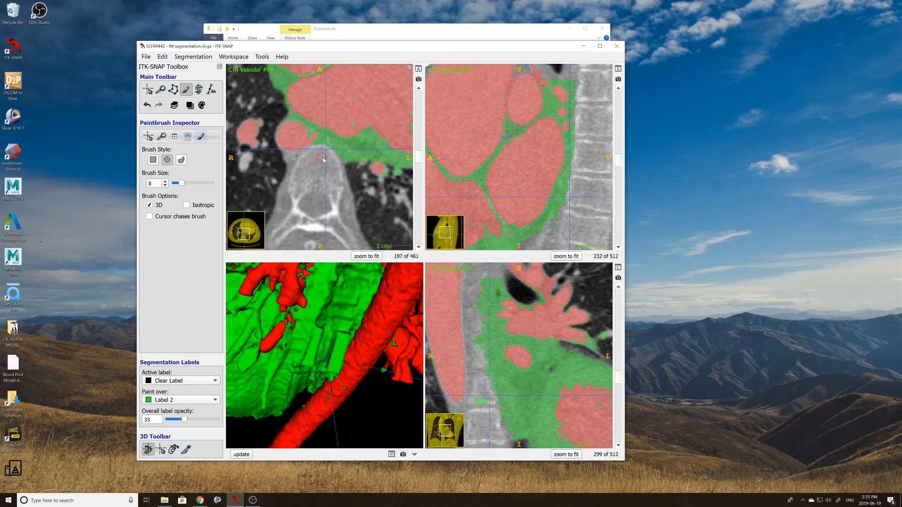
- Erase the small stray Label 2 specks inside the vertebra in axial slices 196 to 191
click(148, 89)
key(plus)
key(plus)
key(plus)
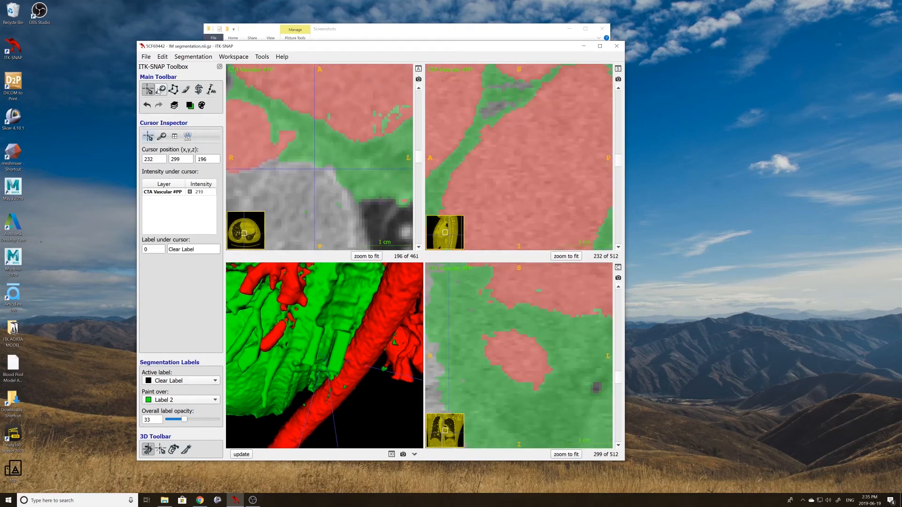
click(184, 93)
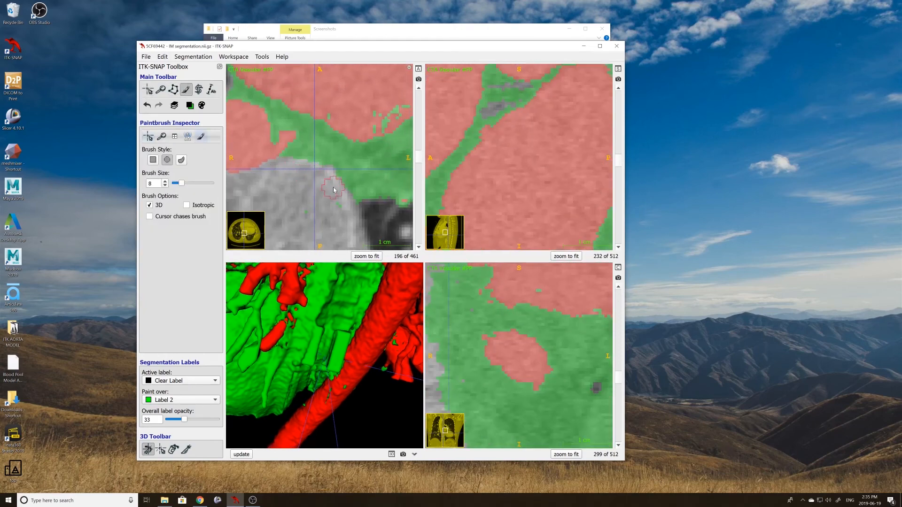
scroll(343, 205, down, 2)
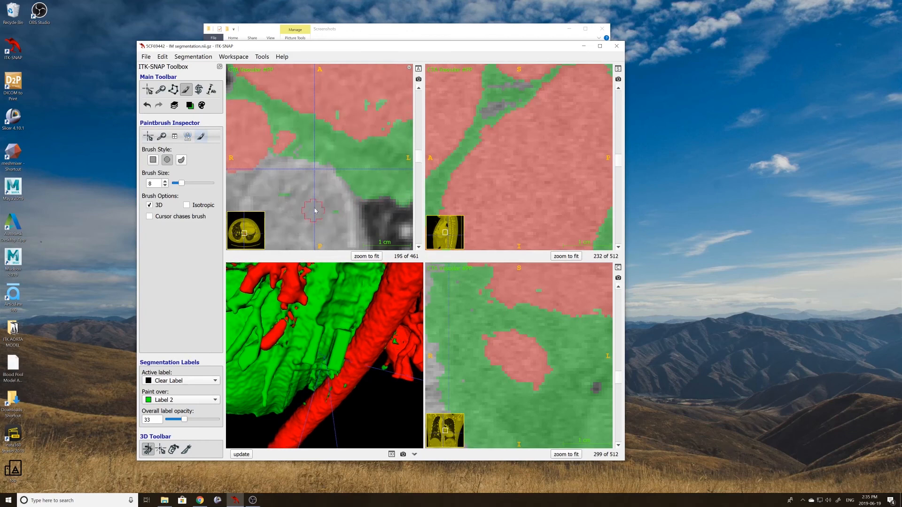
click(319, 181)
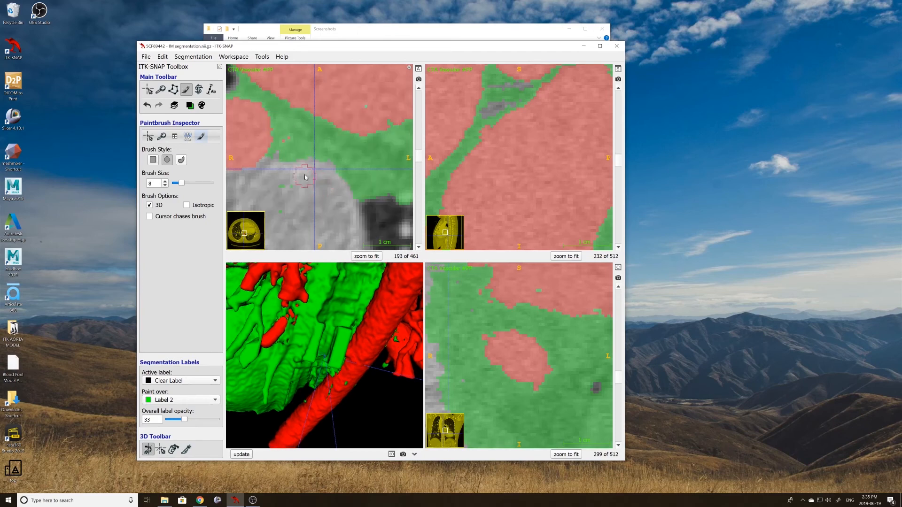
scroll(282, 179, down, 1)
mouse_move(276, 174)
mouse_down()
mouse_move(294, 169)
mouse_move(333, 192)
mouse_up()
scroll(334, 192, down, 2)
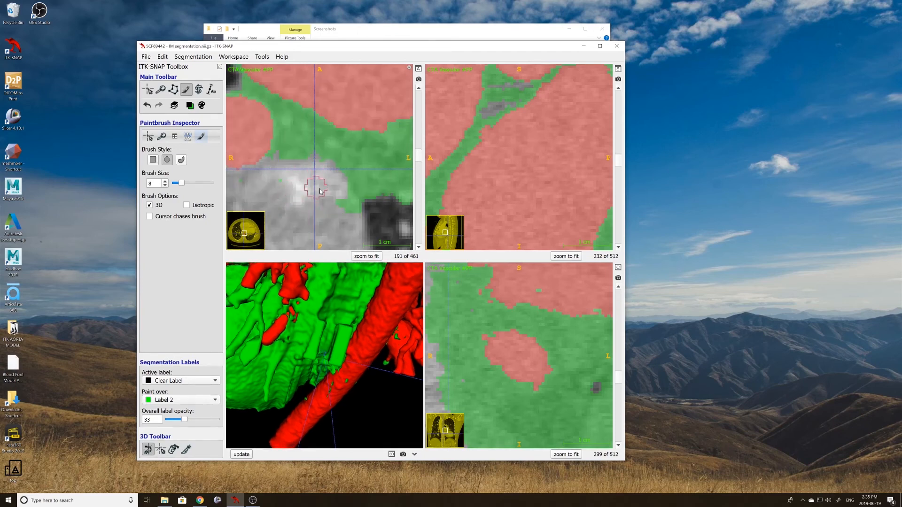
- Clear the Label 2 remnants between the aorta and vertebra down to axial slice 172 and regenerate the 3D model
click(241, 455)
scroll(300, 170, down, 3)
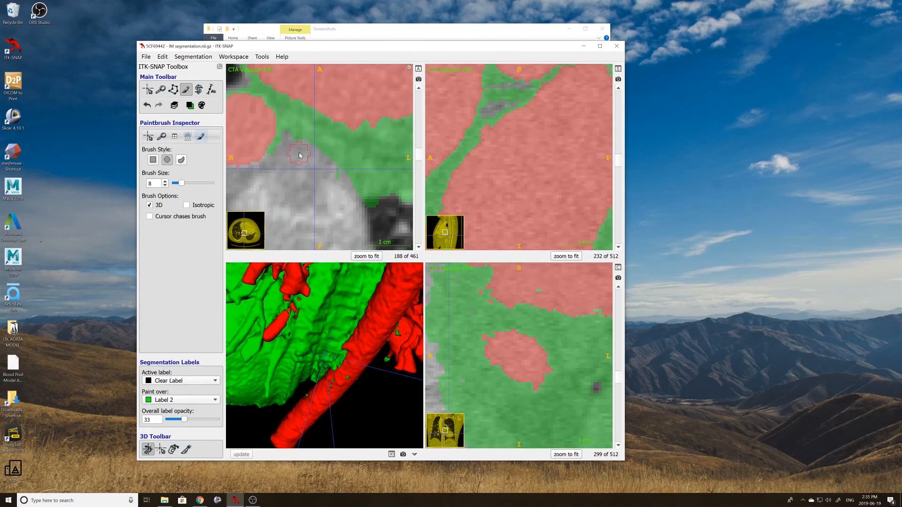
scroll(311, 183, down, 16)
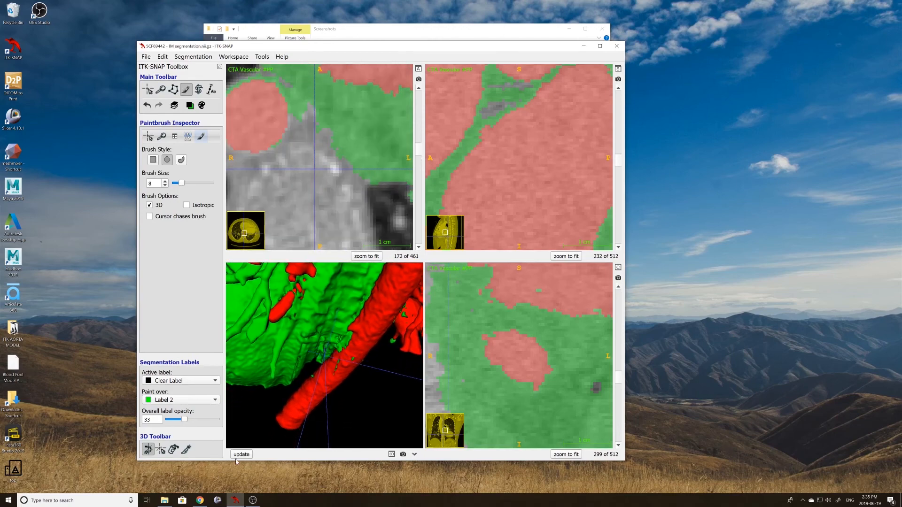
- Set the 3D crosshair on the protrusion at the heart shell's outer edge and bring it into view in axial slice 111
click(148, 89)
scroll(348, 363, down, 3)
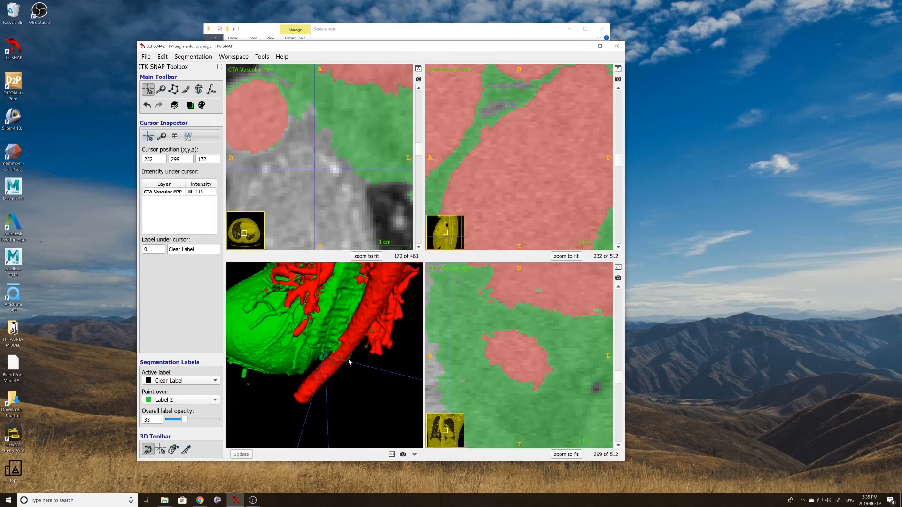
drag(348, 363, 271, 308)
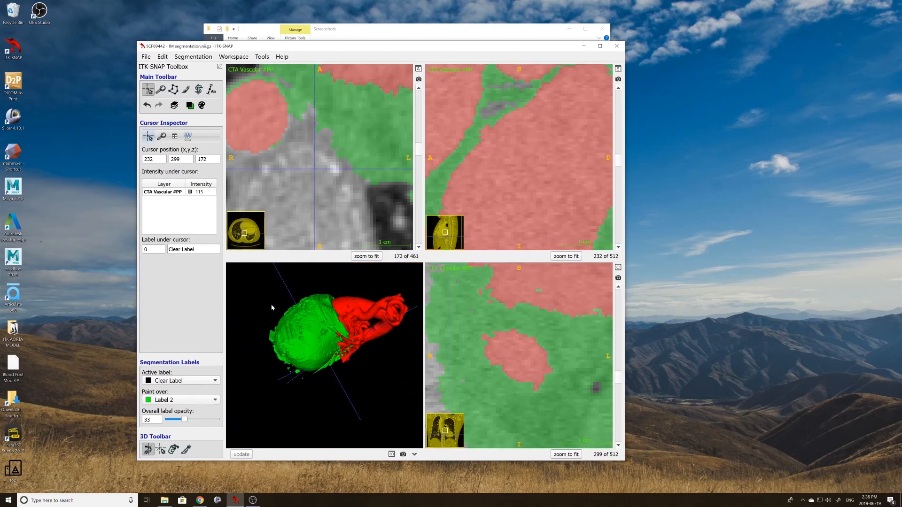
click(160, 449)
click(272, 337)
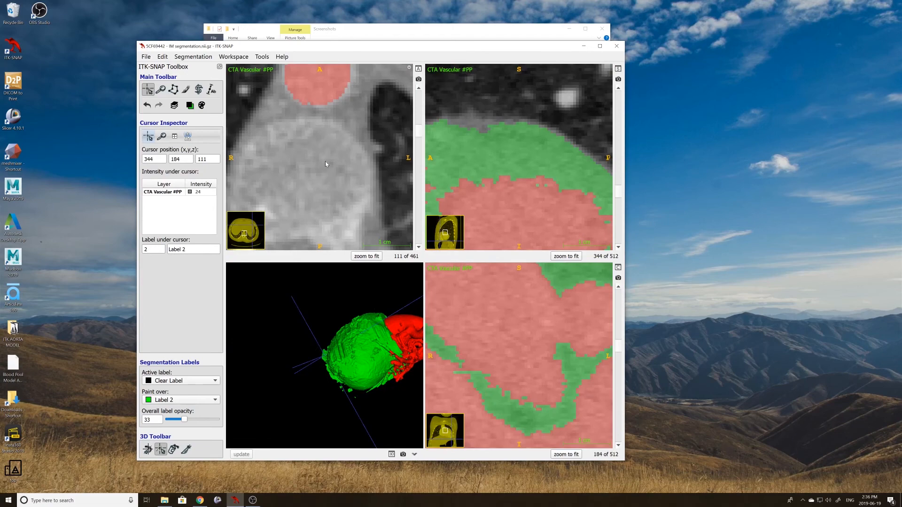
right_drag(325, 162, 334, 186)
middle_drag(351, 157, 333, 182)
right_drag(348, 157, 349, 138)
middle_drag(350, 138, 287, 147)
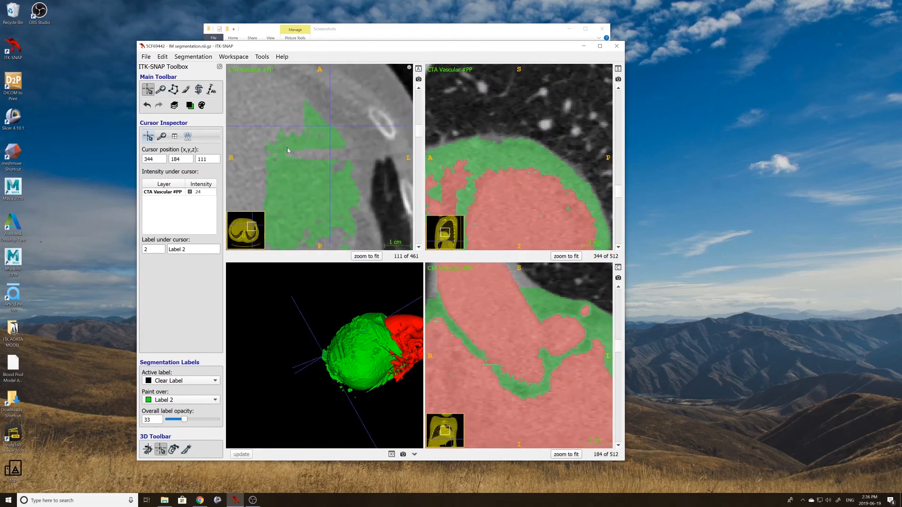
- Erase the pointed Label 2 spike at the front of the heart shell in axial slice 111 and regenerate the 3D model
scroll(320, 374, up, 5)
click(186, 90)
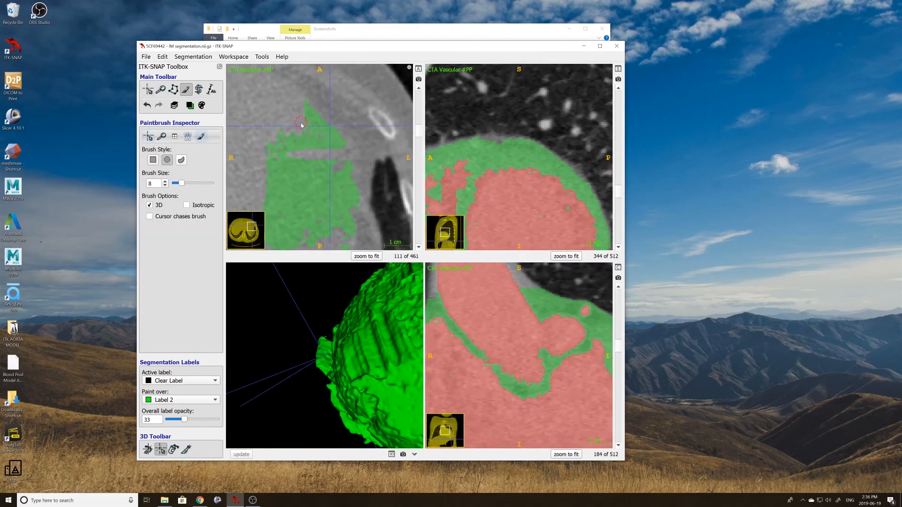
mouse_move(301, 126)
mouse_down()
mouse_move(335, 134)
mouse_move(311, 140)
mouse_up()
click(240, 454)
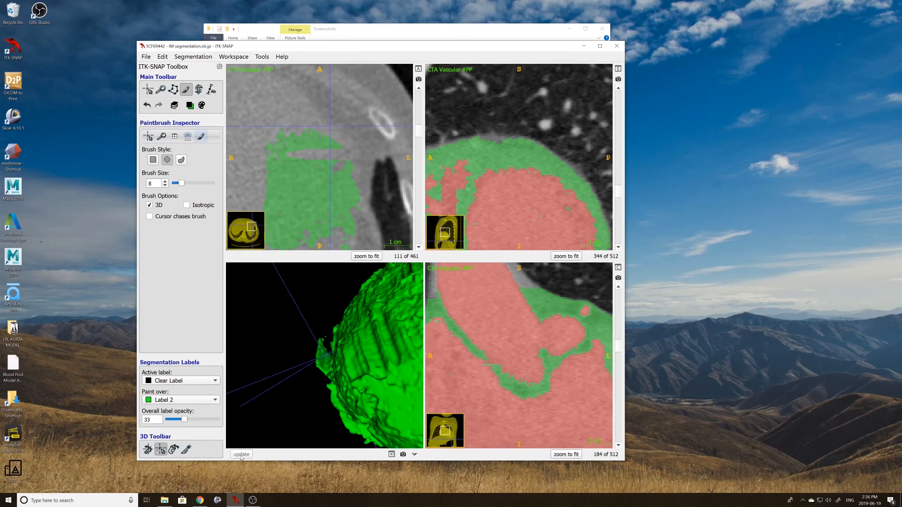
- Erase the loose Label 2 patches in front of the shell around axial slice 106 and regenerate the 3D model
scroll(313, 116, down, 5)
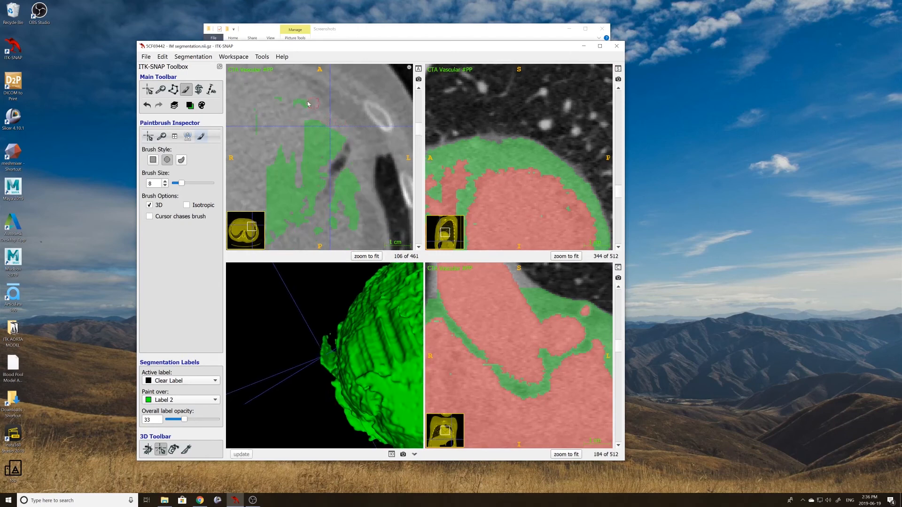
mouse_move(308, 104)
mouse_down()
mouse_move(278, 99)
mouse_move(361, 148)
mouse_up()
click(246, 456)
scroll(310, 122, down, 1)
scroll(340, 133, down, 1)
scroll(341, 134, up, 2)
click(241, 454)
drag(308, 119, 343, 137)
click(248, 456)
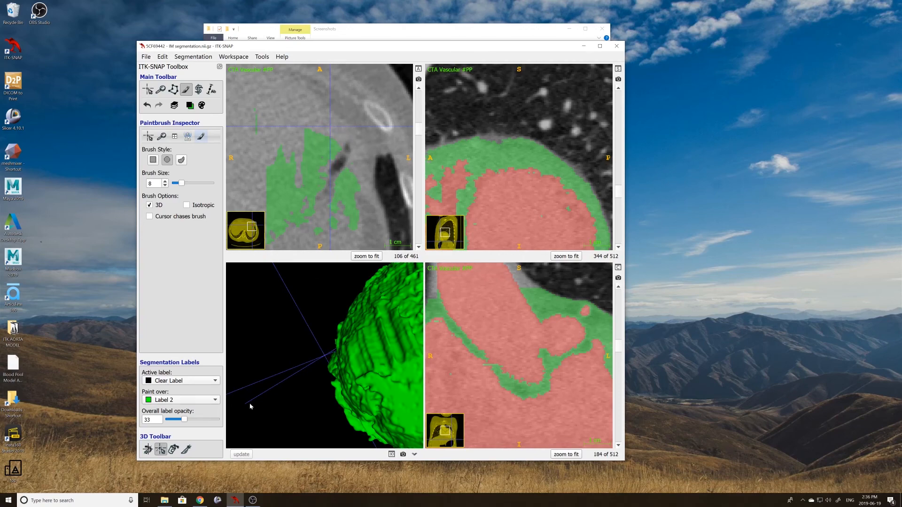
- Trim the front edge of Label 2 in axial slices 107 to 112 and regenerate the 3D model
drag(294, 405, 333, 358)
scroll(324, 140, down, 1)
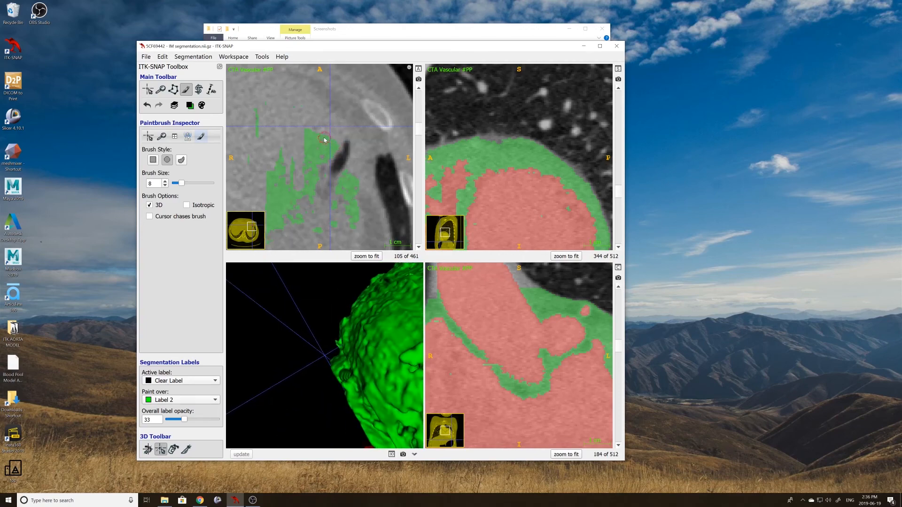
scroll(323, 139, up, 2)
drag(309, 123, 350, 149)
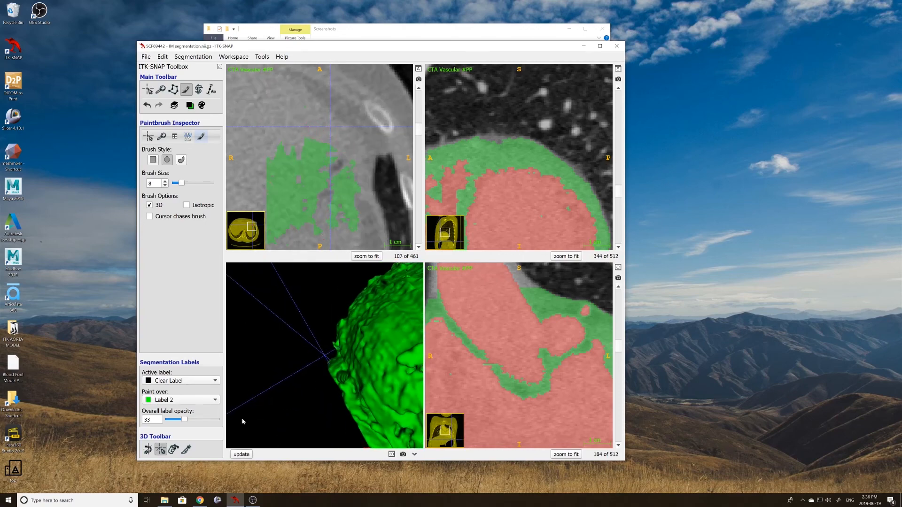
scroll(322, 143, up, 3)
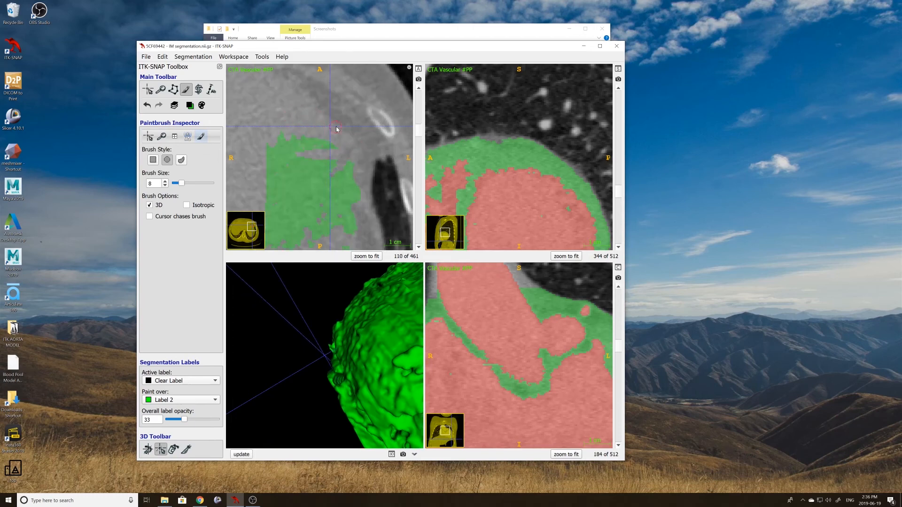
scroll(342, 131, up, 2)
click(247, 455)
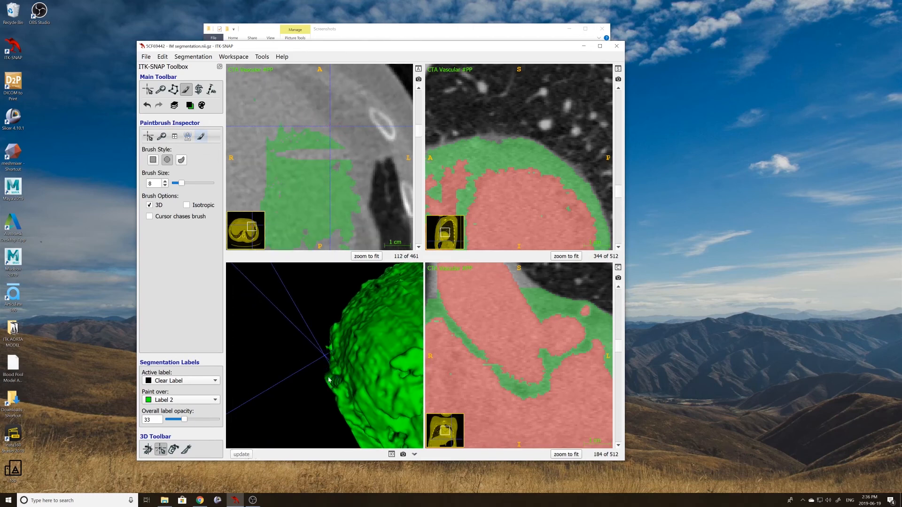
- Set the crosshair on the remaining bump in the 3D model, trim its Label 2 around axial slice 109 and regenerate the model
click(332, 380)
scroll(327, 163, up, 2)
drag(335, 148, 299, 137)
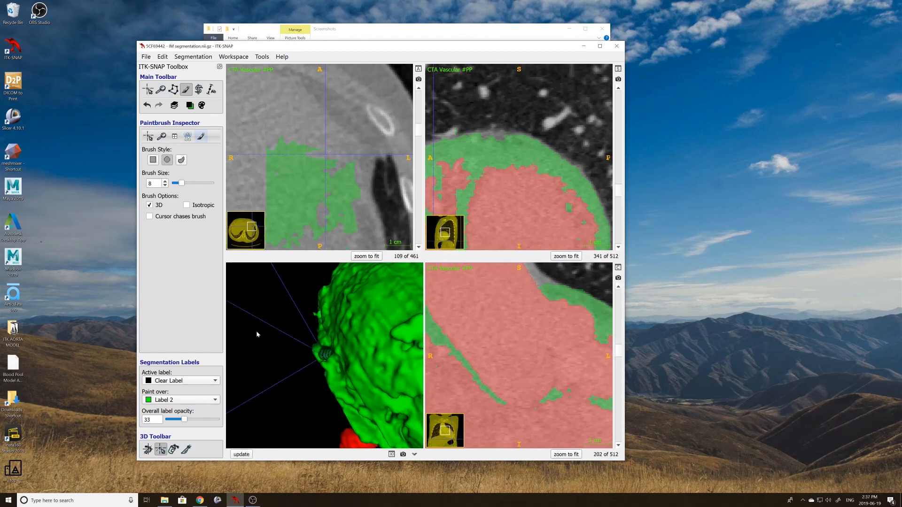
click(241, 454)
- Trim the remaining Label 2 front edge in axial slices 108 to 106 and regenerate the 3D model
scroll(330, 156, down, 3)
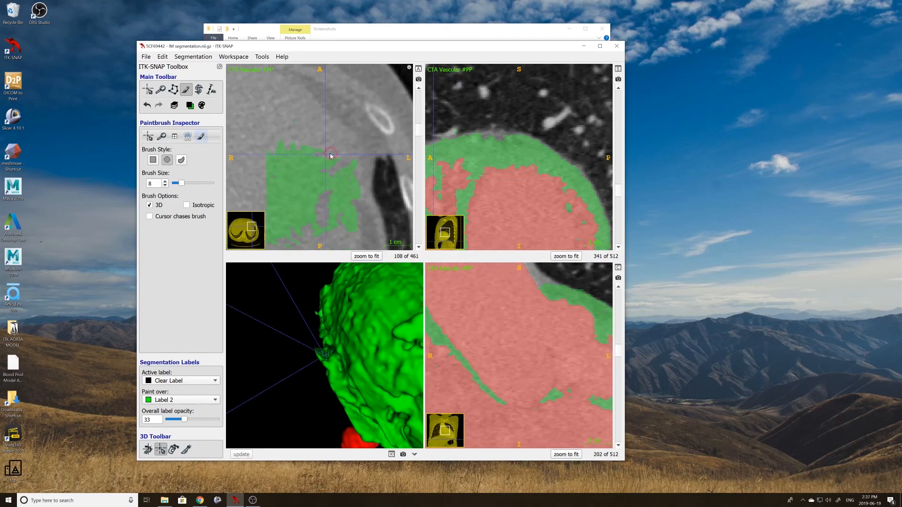
mouse_move(301, 141)
mouse_down()
mouse_move(332, 151)
mouse_move(303, 147)
mouse_up()
click(241, 455)
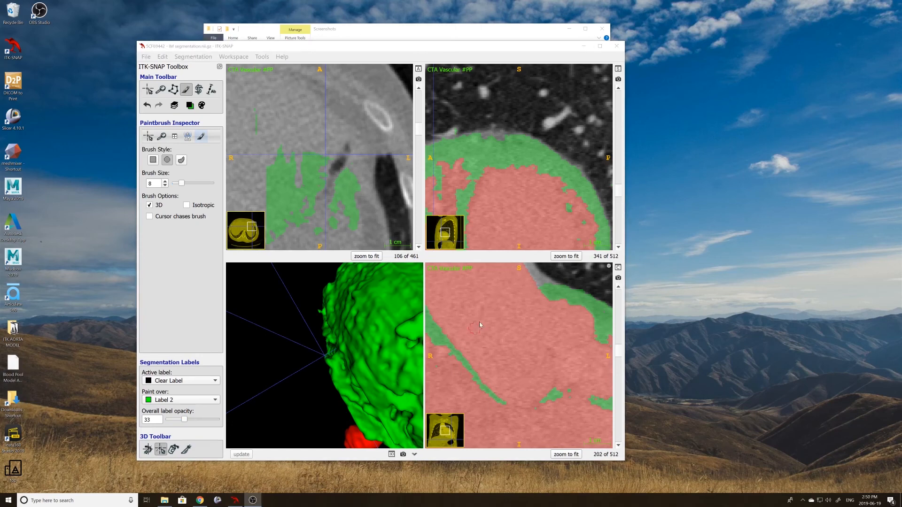
middle_drag(478, 329, 510, 350)
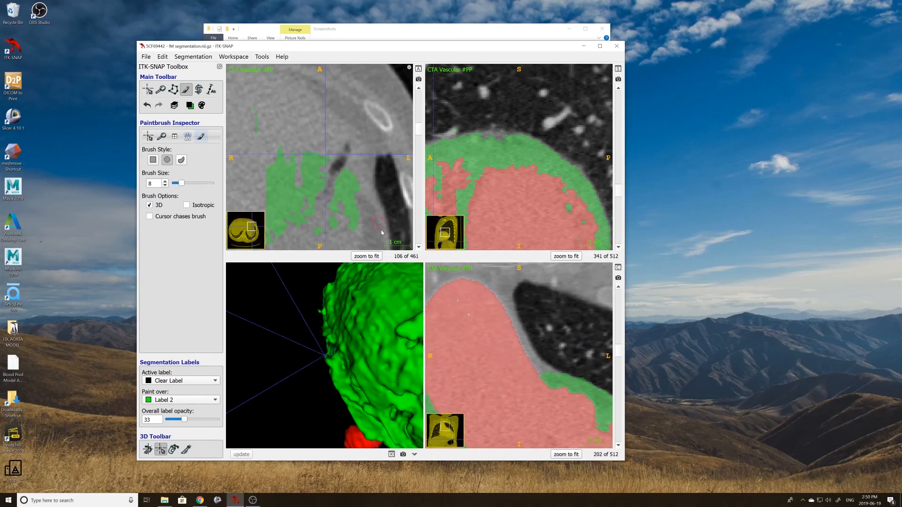
- Examine the pit near the edge of the green shell on the 3D model and in axial slices 99 to 136
scroll(327, 358, down, 1)
scroll(321, 360, up, 1)
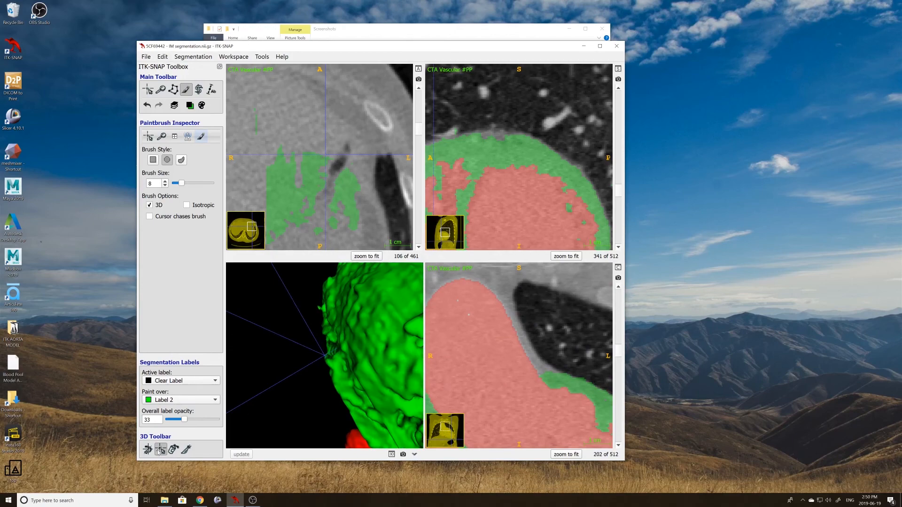
click(148, 449)
scroll(351, 367, up, 2)
mouse_move(352, 367)
mouse_down()
mouse_move(407, 377)
mouse_move(353, 372)
mouse_up()
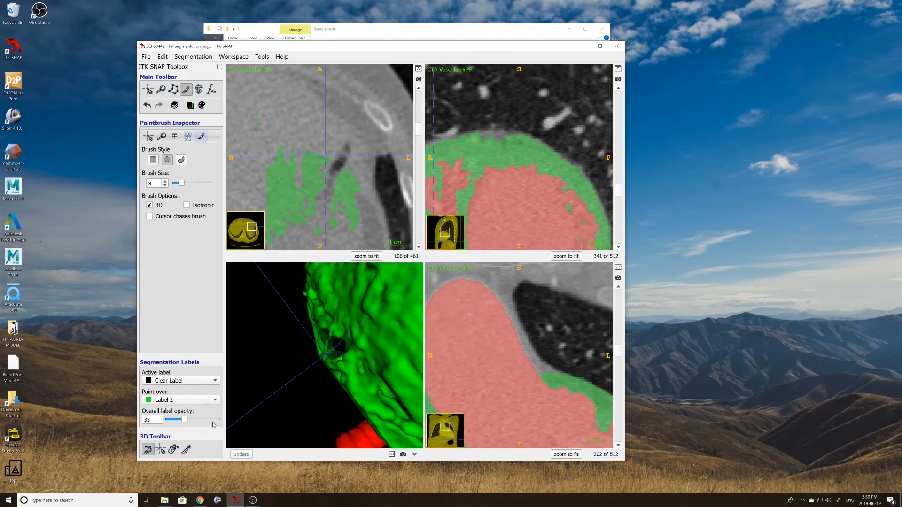
click(161, 449)
click(339, 347)
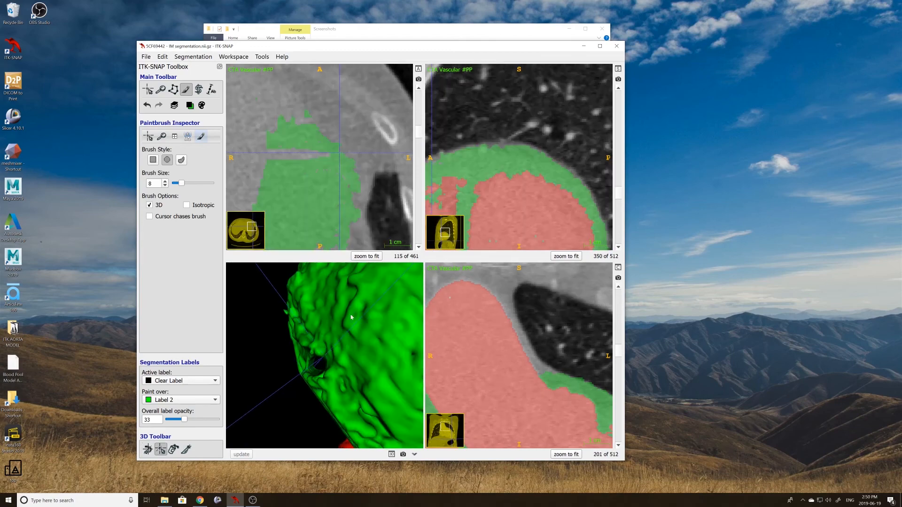
scroll(329, 160, up, 6)
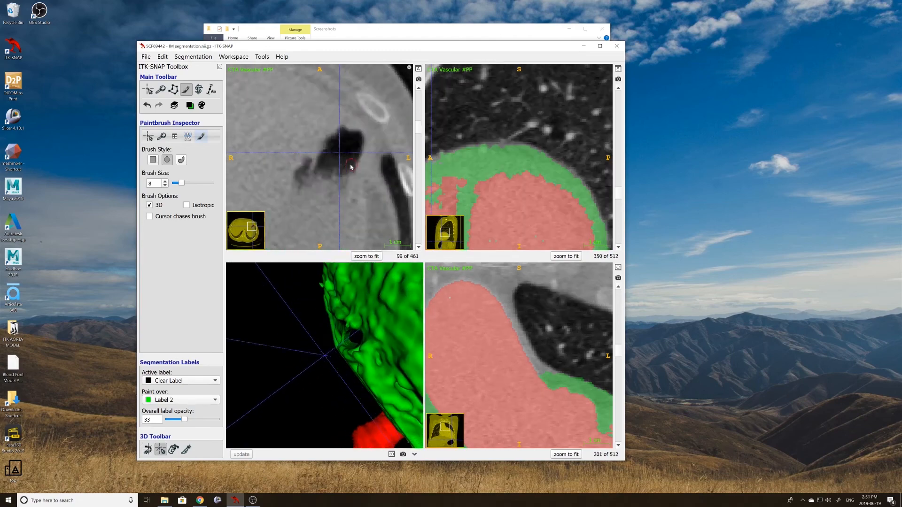
scroll(317, 161, up, 17)
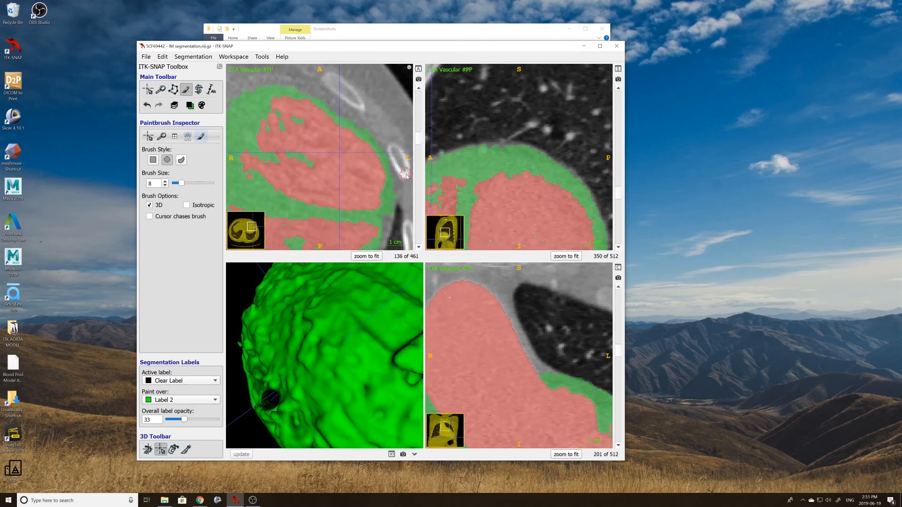
click(333, 300)
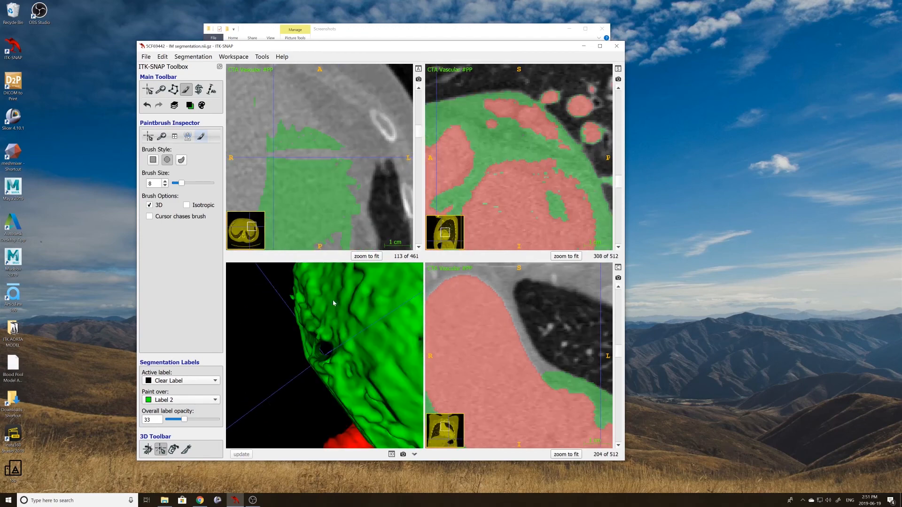
- Set the crosshair on the small red blood pool spot poking through the green shell beside the large vessel on the 3D model
click(148, 90)
click(524, 334)
scroll(339, 353, down, 4)
drag(339, 353, 329, 352)
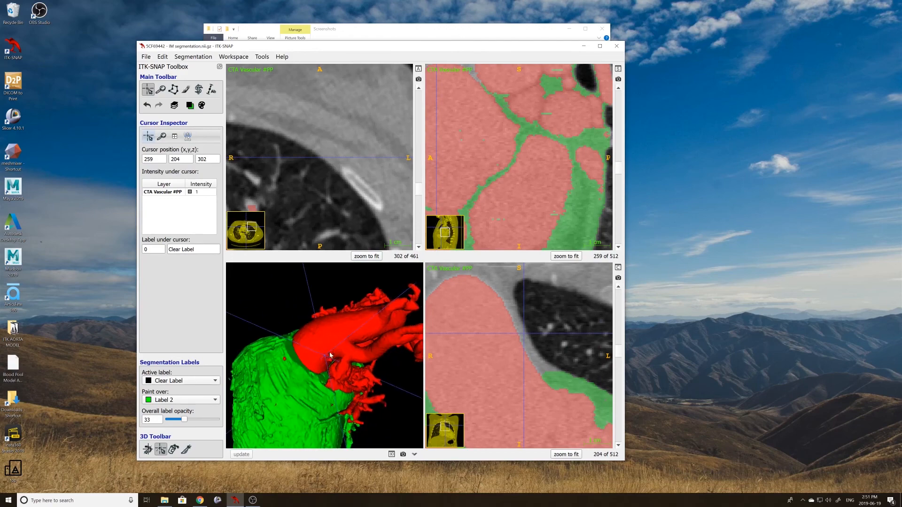
scroll(330, 356, up, 2)
click(553, 323)
click(262, 349)
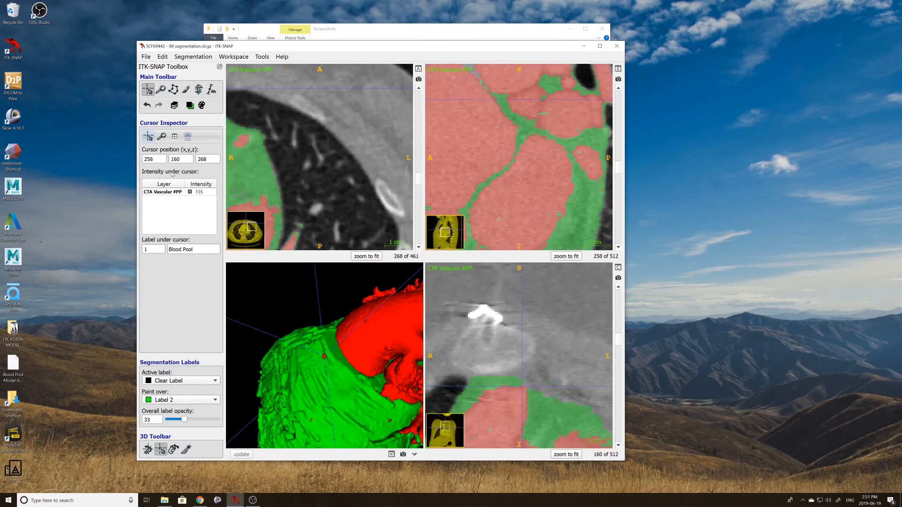
- Paint Label 2 over Clear Label beside the blood pool spot in coronal slice 160 with a size 3 non-3D brush, and regenerate the 3D model
click(186, 89)
click(151, 206)
scroll(165, 185, down, 5)
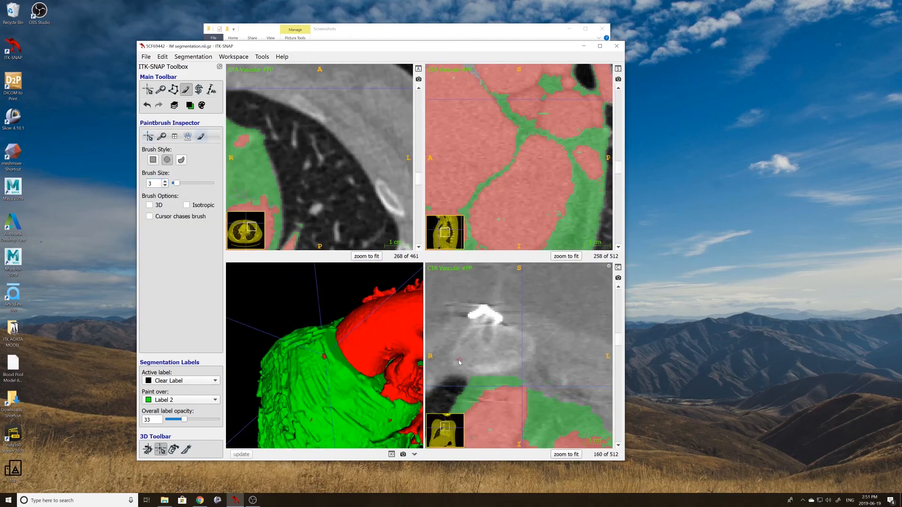
click(530, 394)
click(190, 105)
click(527, 386)
click(241, 454)
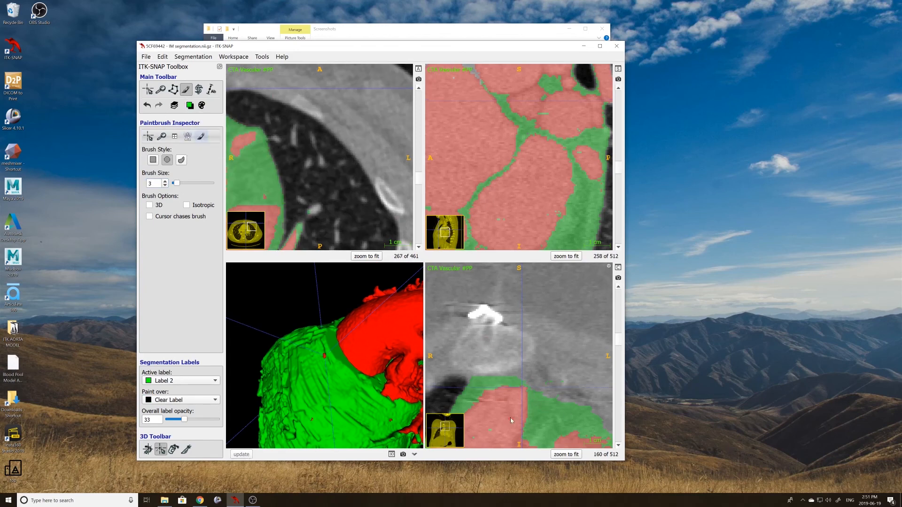
- Thicken Label 2 over the exposed blood pool edge in coronal slices 158 to 160
click(523, 389)
click(526, 392)
scroll(526, 392, up, 1)
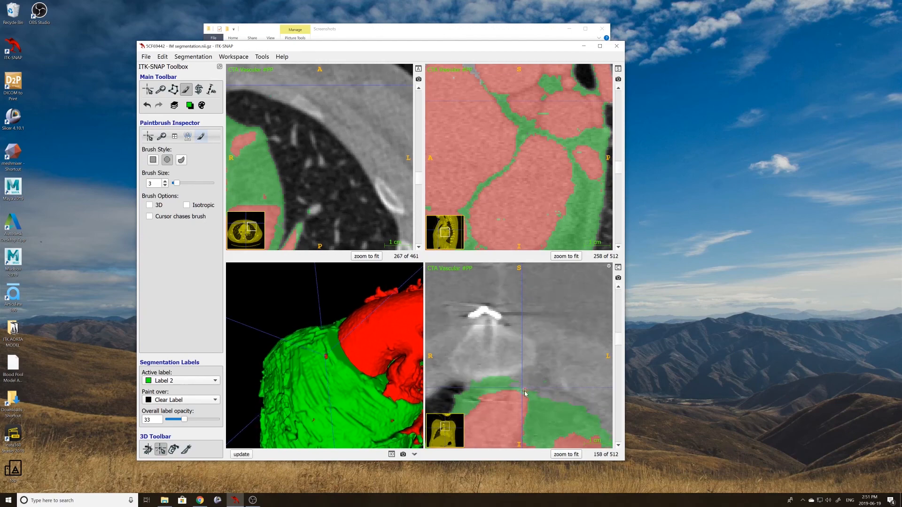
scroll(525, 392, down, 3)
scroll(525, 392, up, 2)
- Centre the axial view on the crosshair, patch Label 2 around axial slices 267 to 270 and regenerate the 3D model
click(147, 90)
middle_drag(299, 129, 418, 165)
click(186, 90)
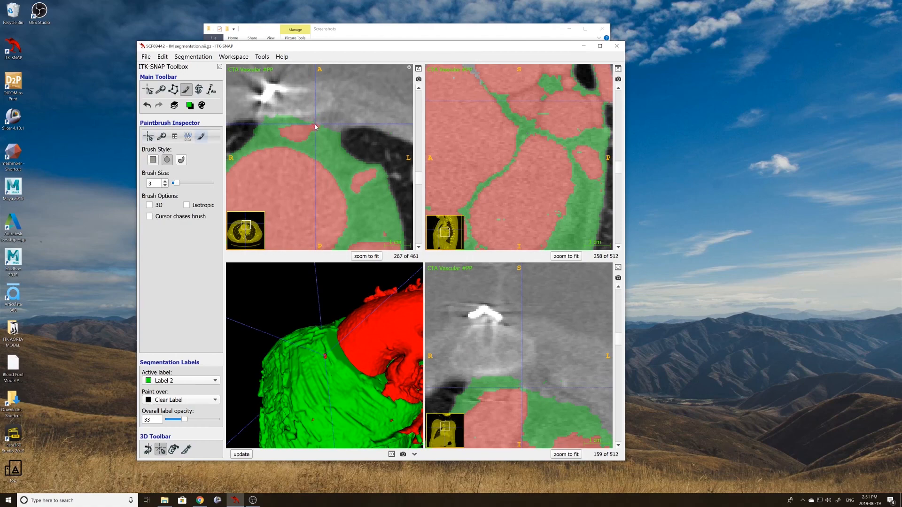
scroll(319, 125, up, 1)
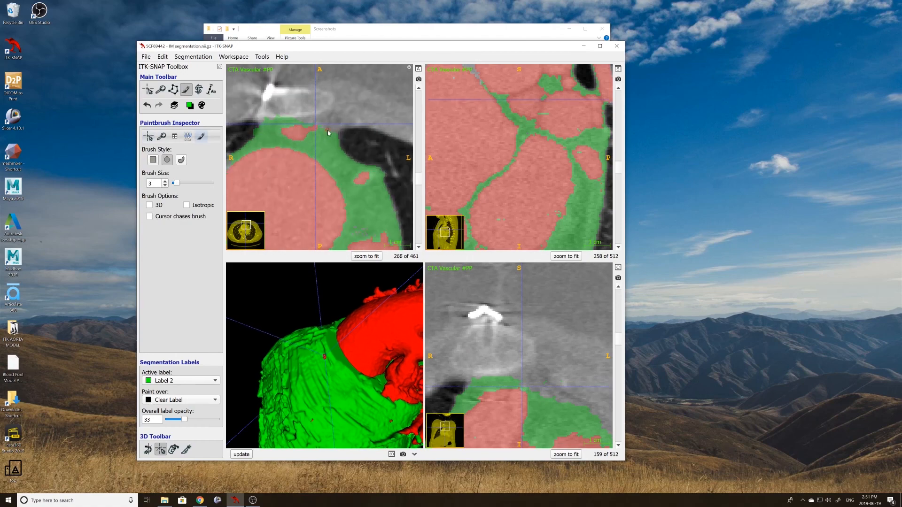
scroll(316, 129, up, 2)
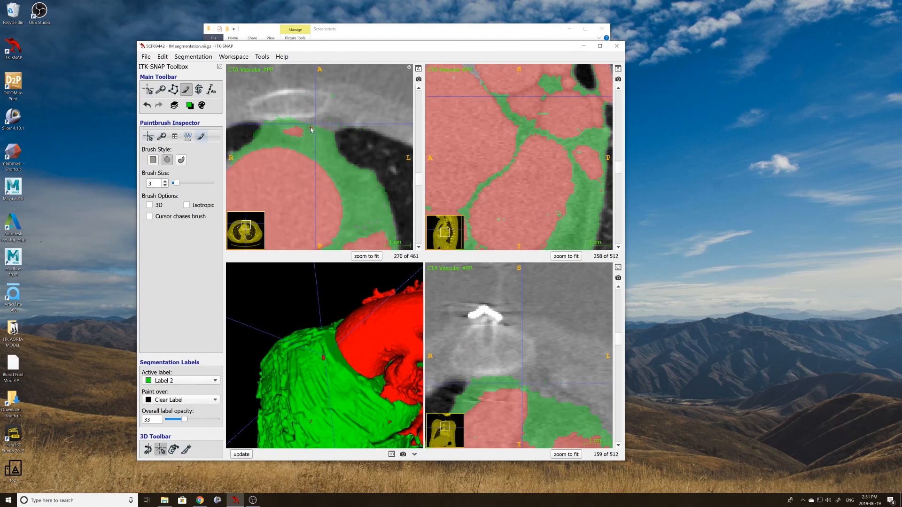
click(241, 455)
scroll(320, 156, down, 1)
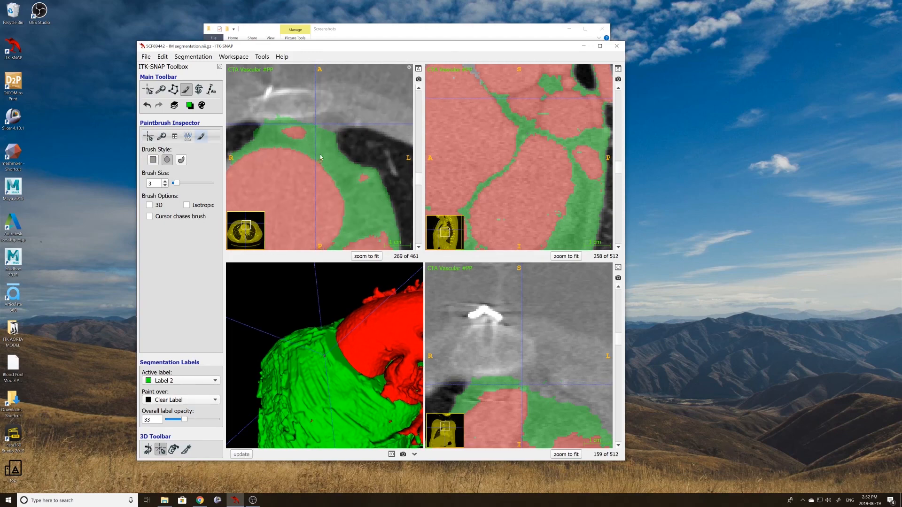
click(316, 126)
click(241, 454)
- Inspect the regenerated heart model from several sides, including the junction of the shell and the great vessels
click(148, 89)
click(147, 449)
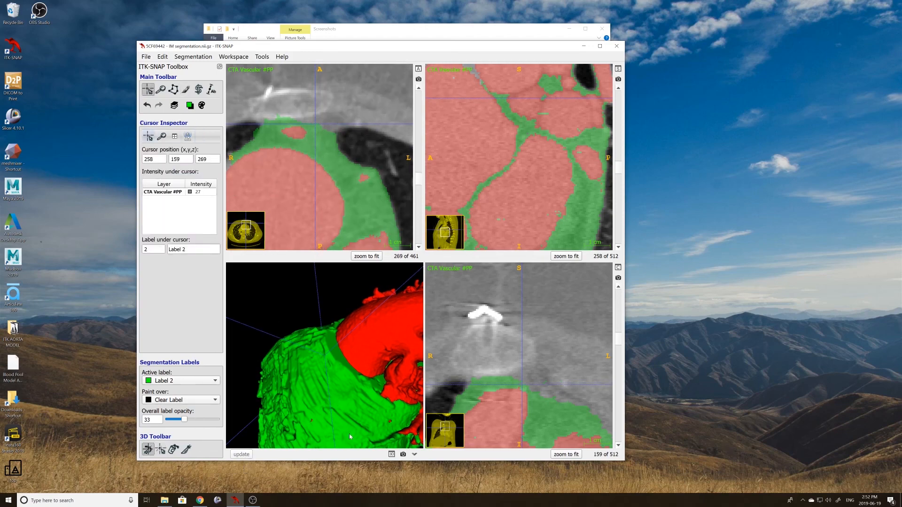
drag(414, 442, 290, 388)
scroll(286, 317, up, 3)
drag(286, 317, 356, 374)
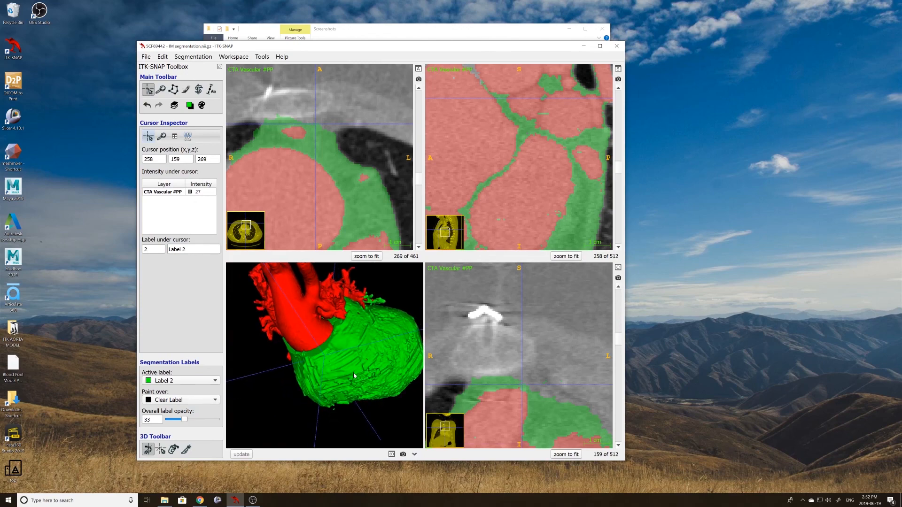
scroll(351, 329, up, 3)
drag(345, 301, 324, 348)
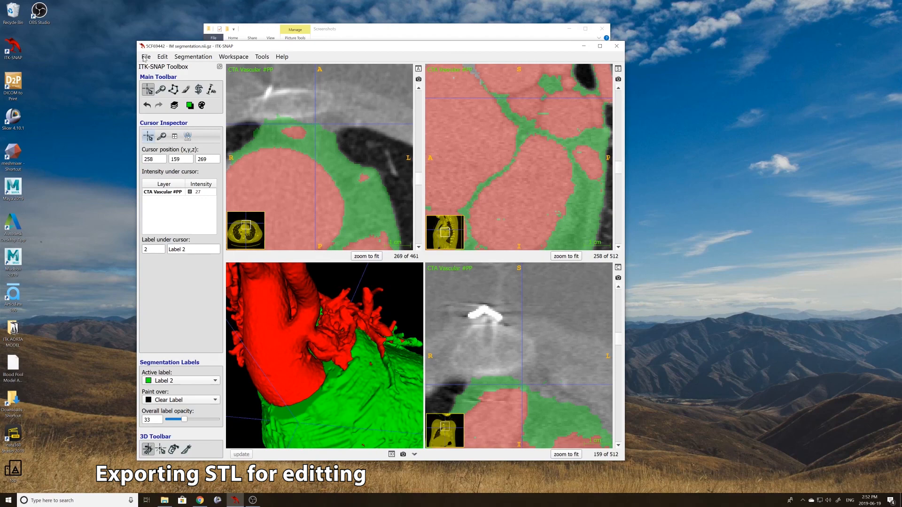
- Save IM segmentation.nii.gz and start a surface mesh export of all labels as separate files
click(193, 57)
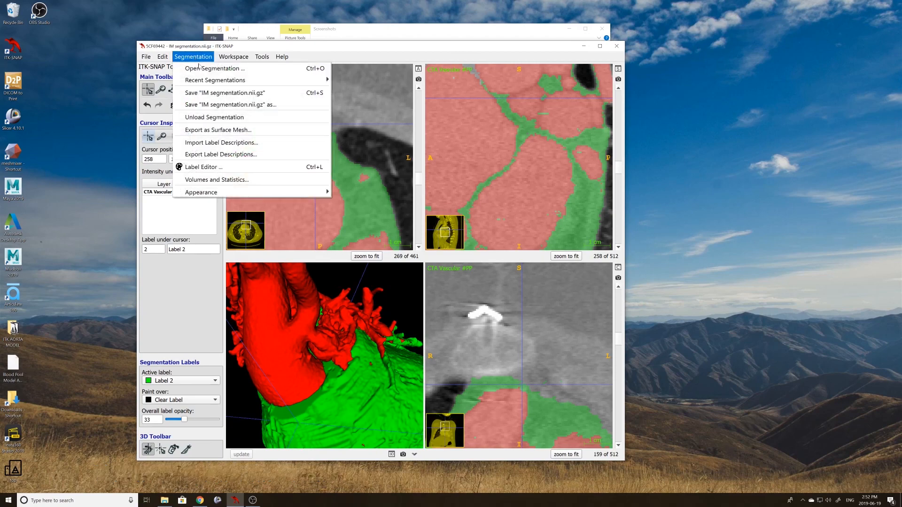
click(207, 91)
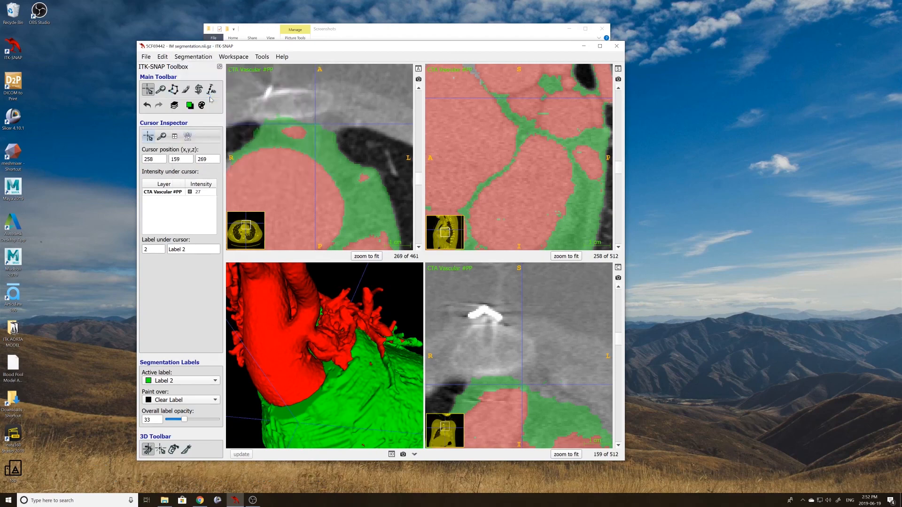
click(194, 57)
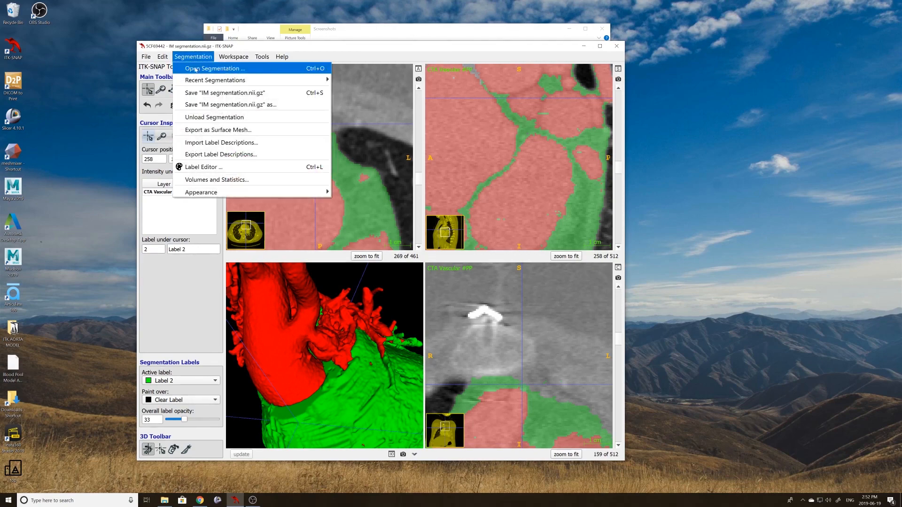
click(217, 130)
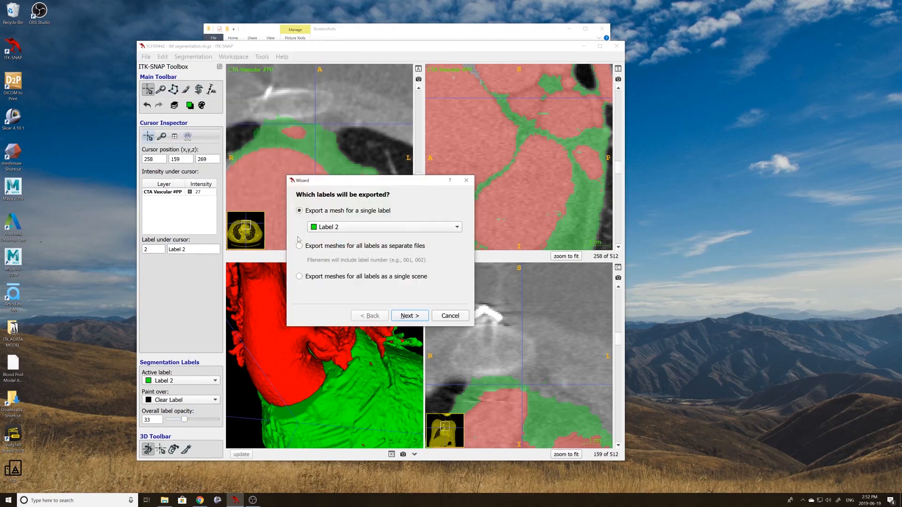
click(301, 247)
click(421, 316)
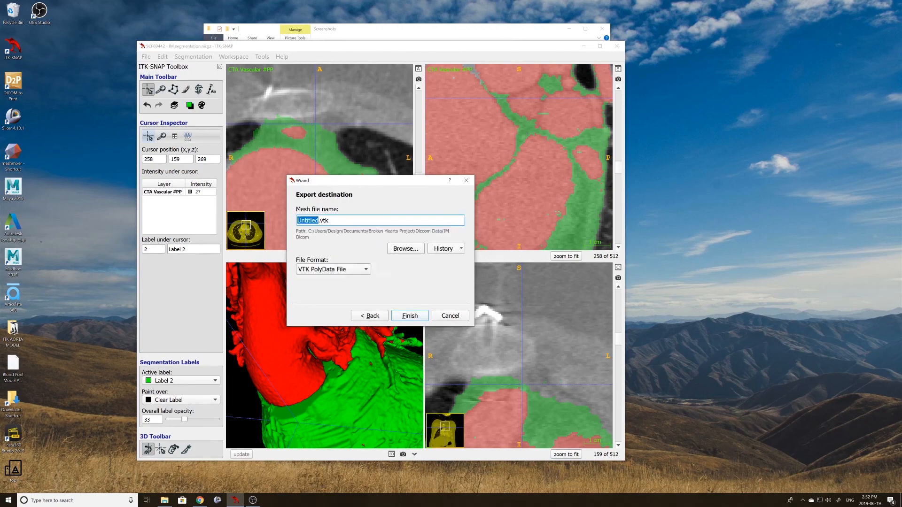
- Name the exported mesh IM STL and set its file format to STL Mesh File
text(IM Mio)
key(BackSpace)
key(BackSpace)
key(BackSpace)
text(STL)
click(331, 269)
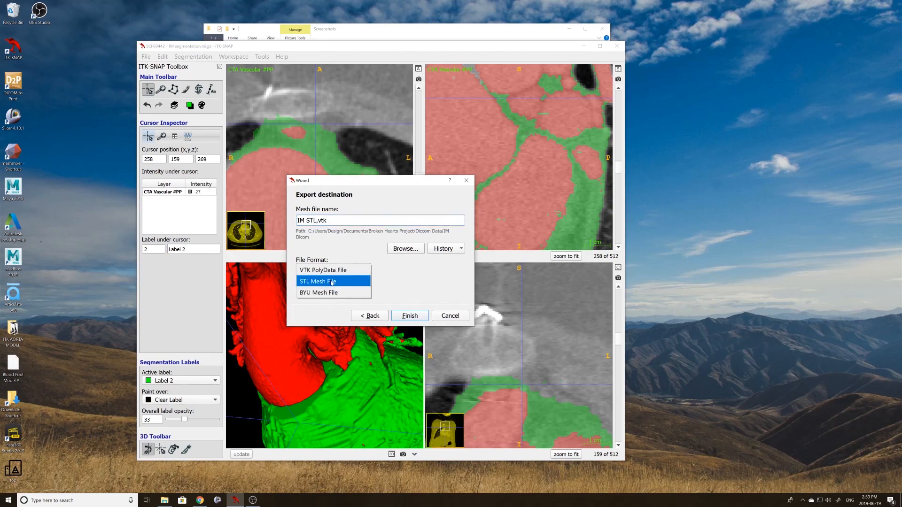
click(324, 280)
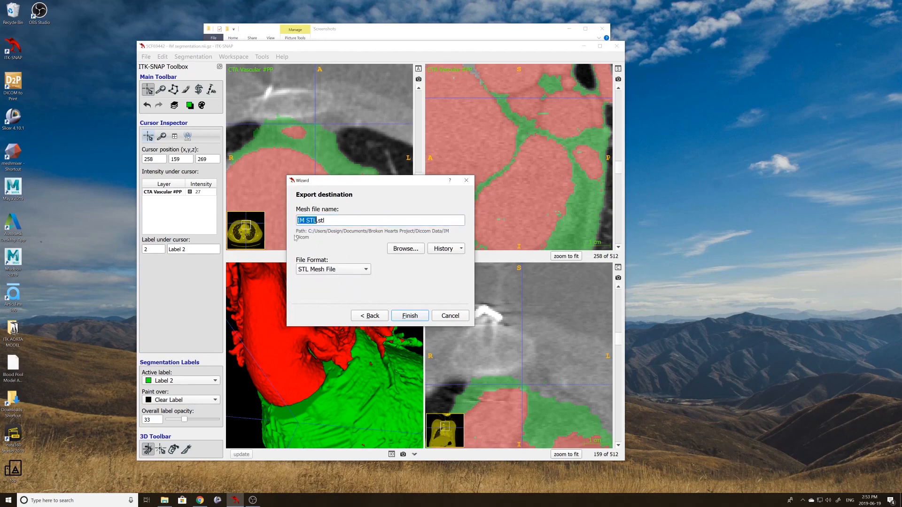
- Export the STL meshes into the IM Model folder under Dicom Data and save IM segmentation.nii.gz again
click(411, 251)
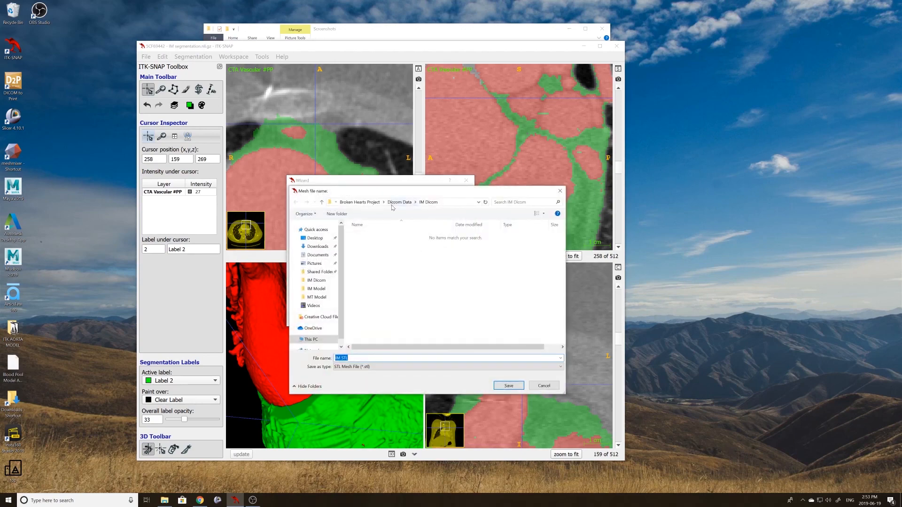
click(398, 202)
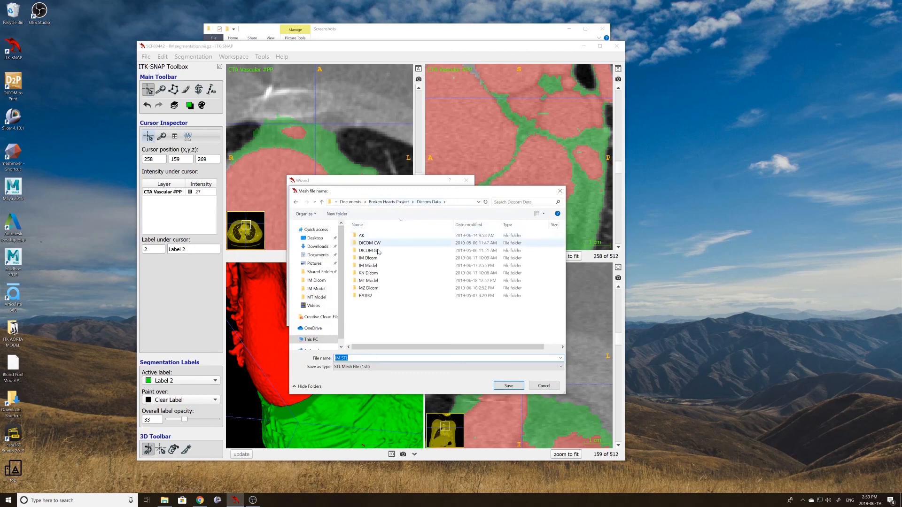
click(375, 266)
double_click(375, 266)
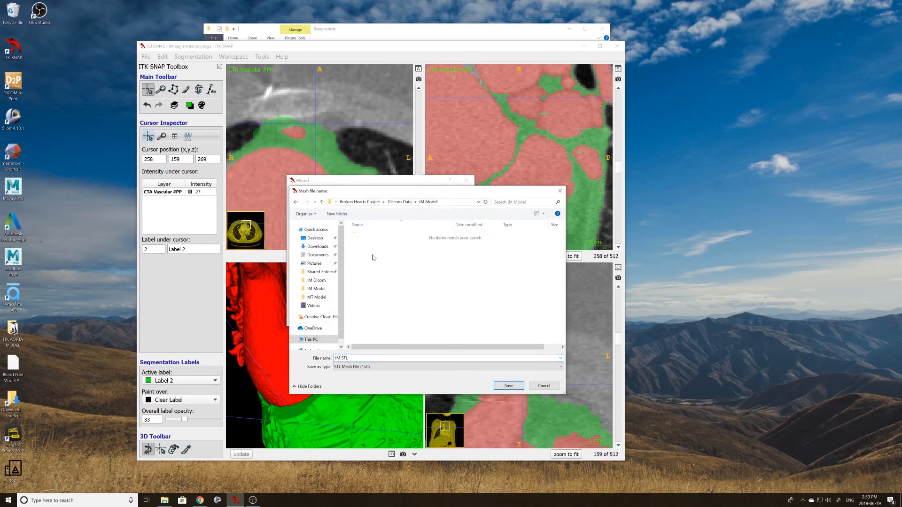
click(506, 387)
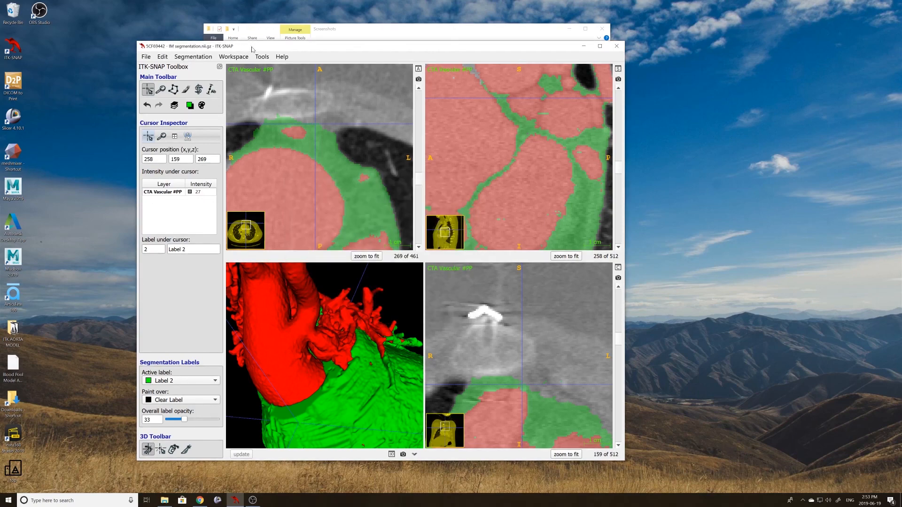
click(200, 58)
click(204, 91)
- Close ITK-SNAP and the Screenshots folder window, and select the meshmixer shortcut on the desktop
click(616, 46)
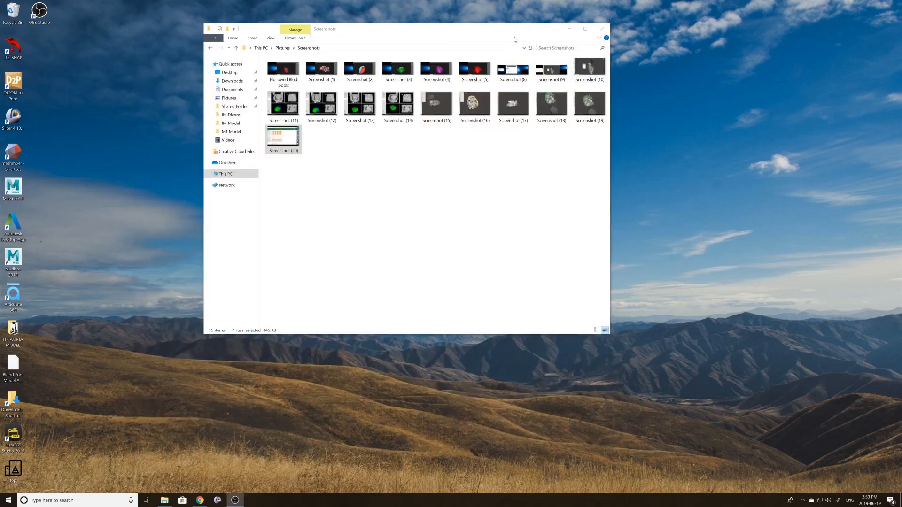
click(607, 25)
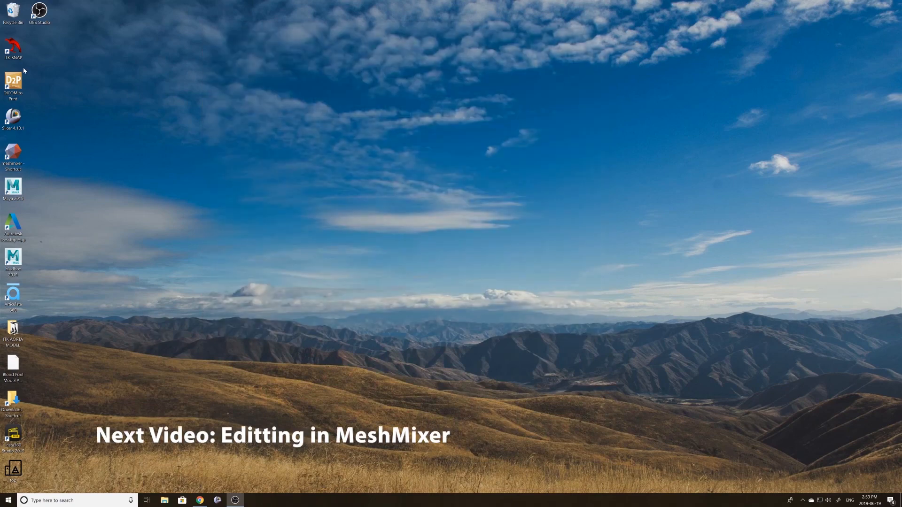
click(16, 156)
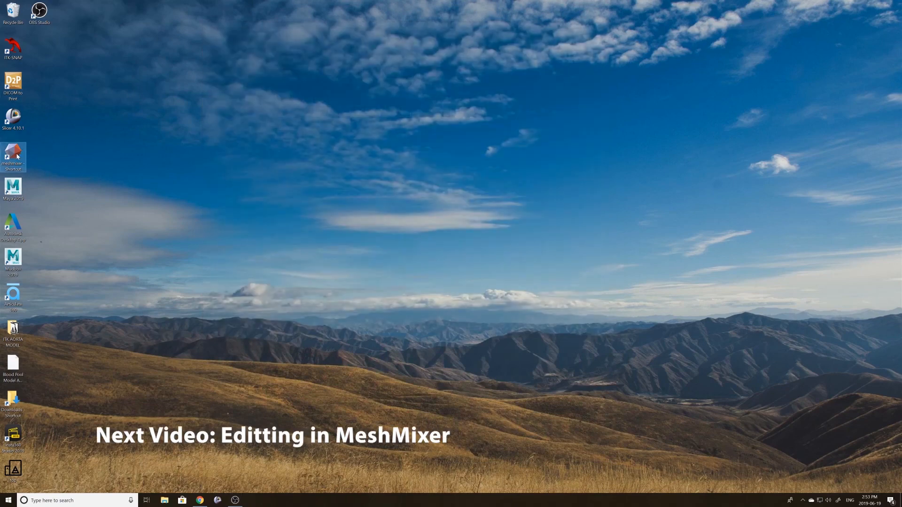